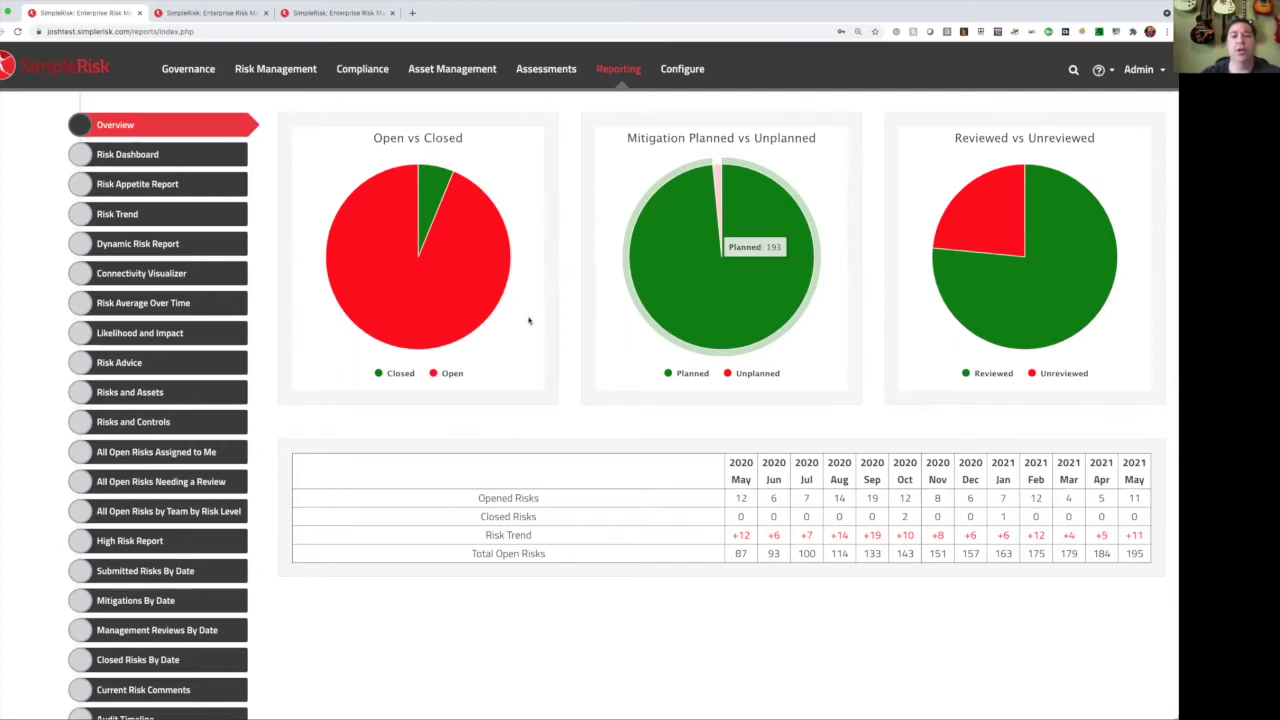
# Step: Examine the open, mitigation and review pie charts and the monthly risk trend table in the reporting overview
pyautogui.moveTo(476, 276)
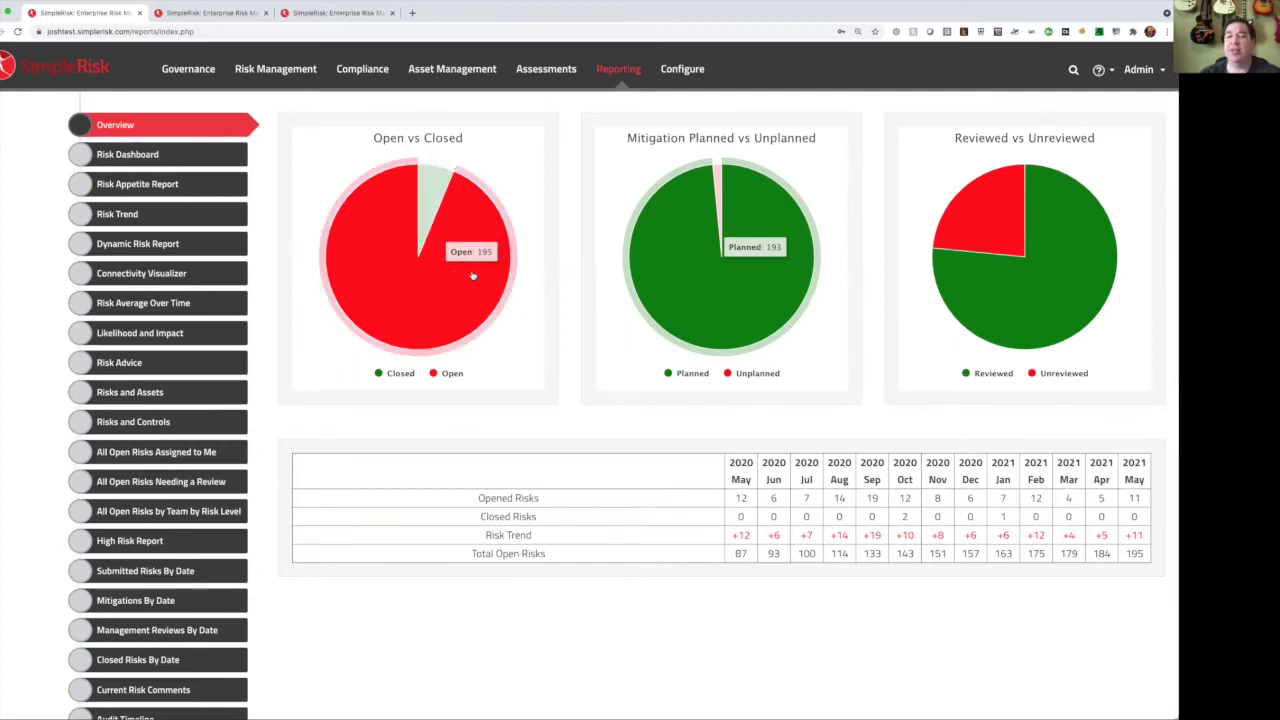
pyautogui.moveTo(437, 201)
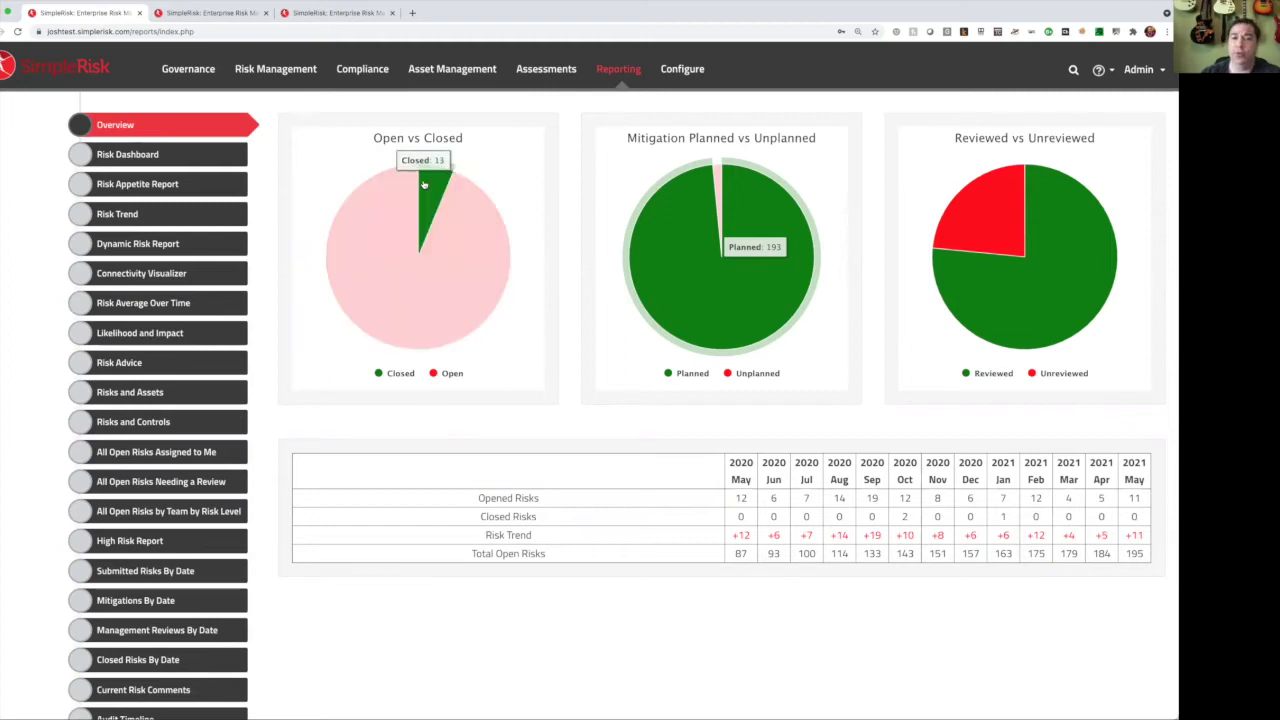
pyautogui.moveTo(719, 175)
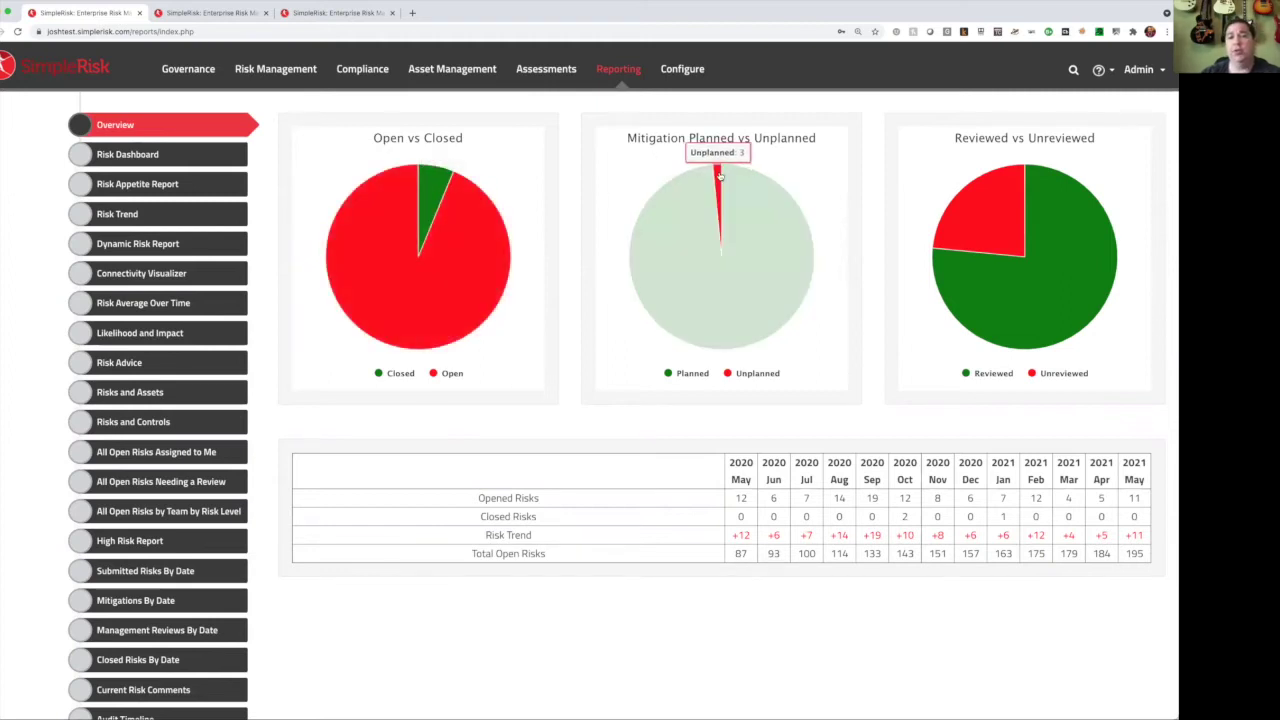
pyautogui.moveTo(996, 209)
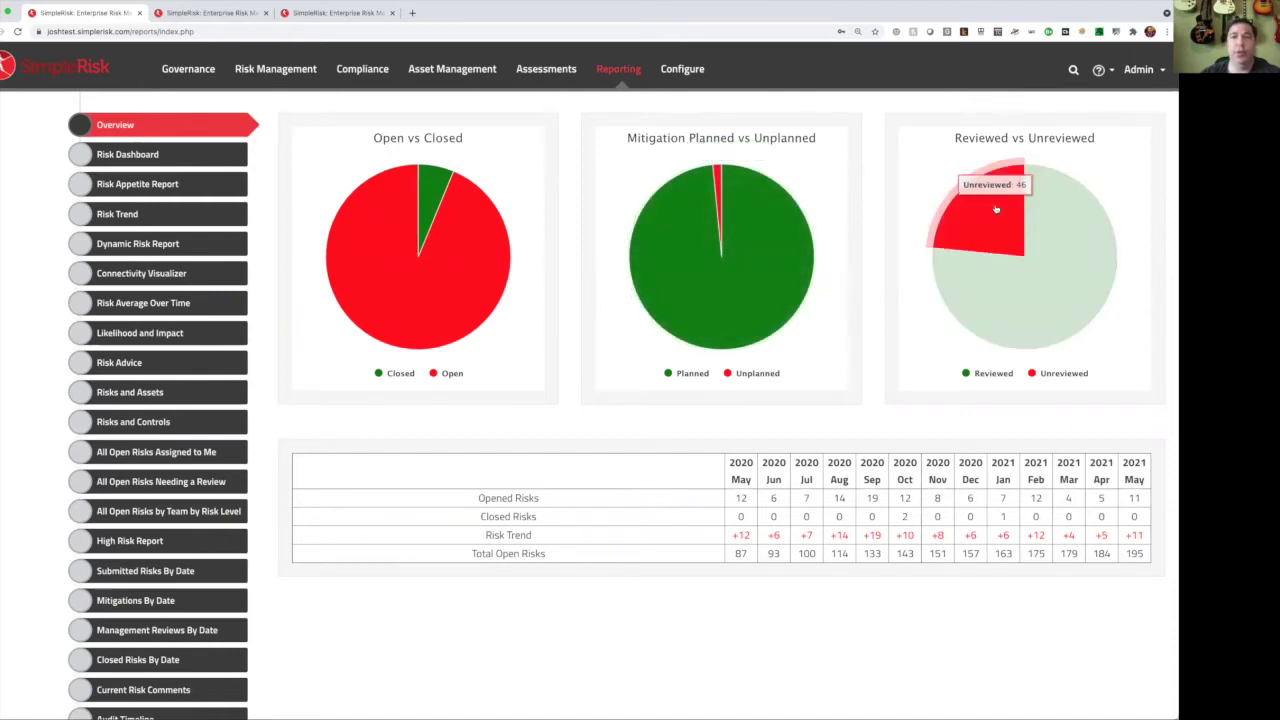
pyautogui.moveTo(372, 272)
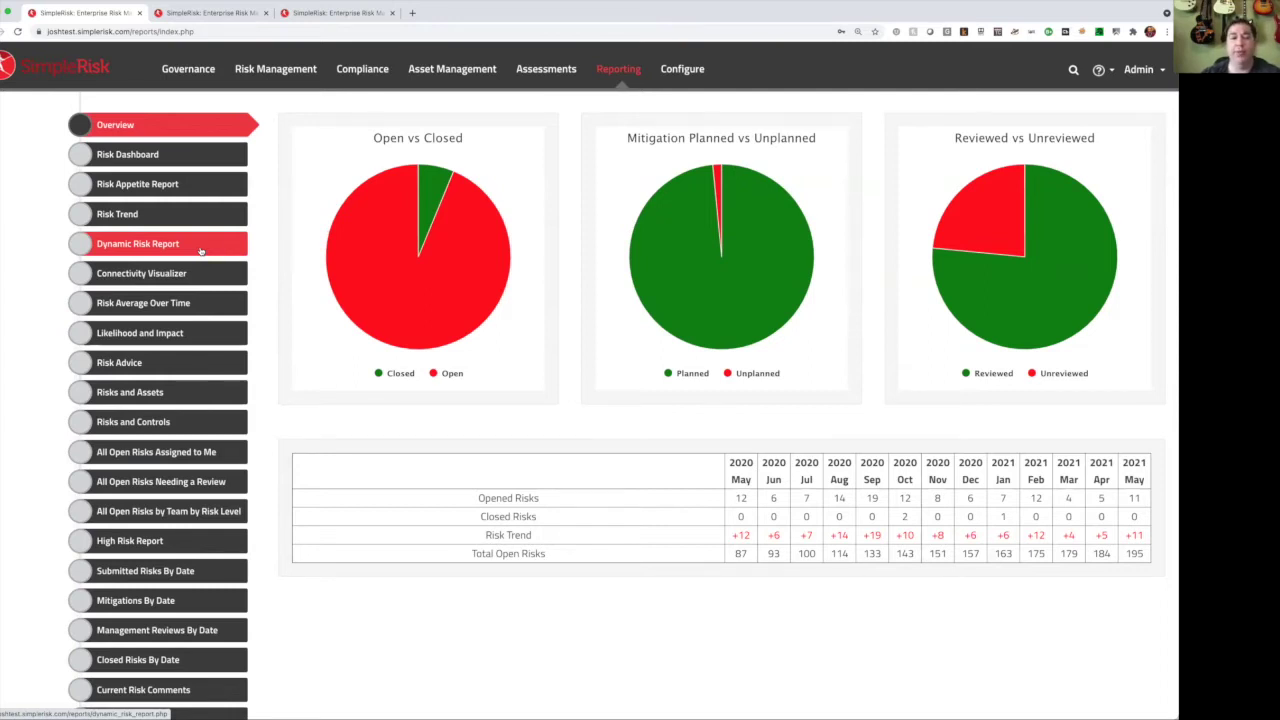
pyautogui.moveTo(708, 470); pyautogui.dragTo(1141, 482)
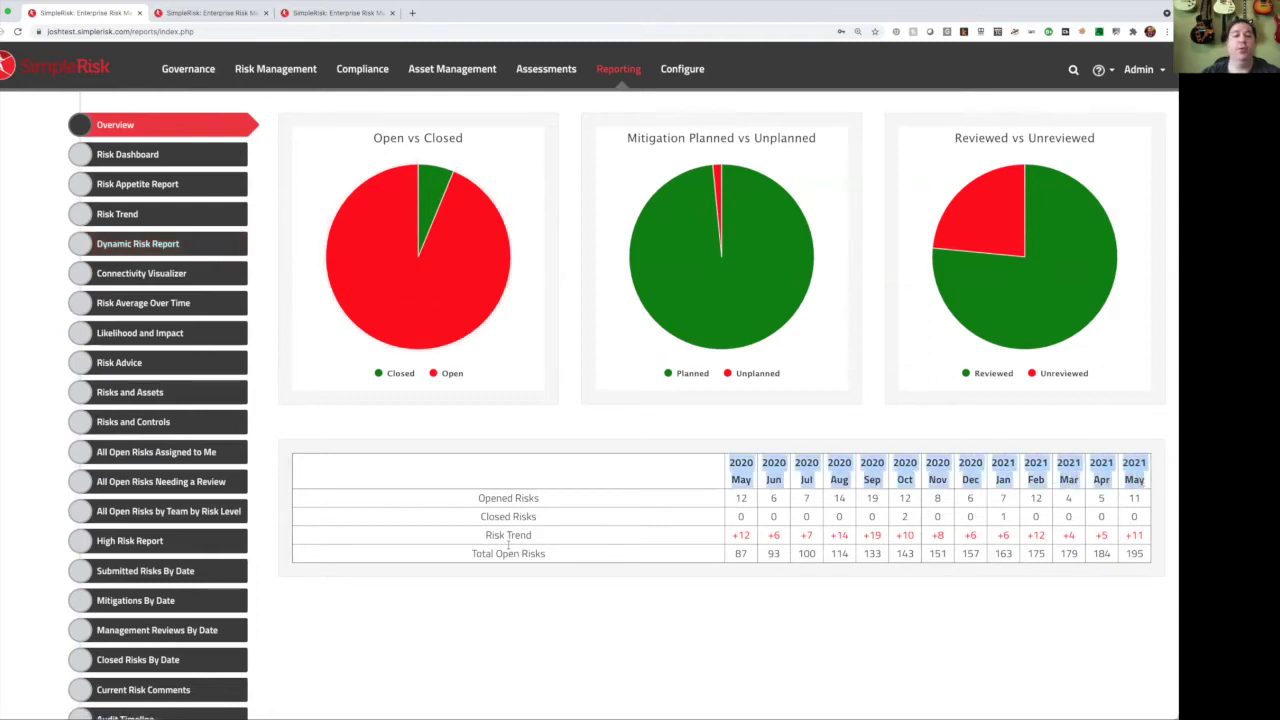
pyautogui.doubleClick(494, 497)
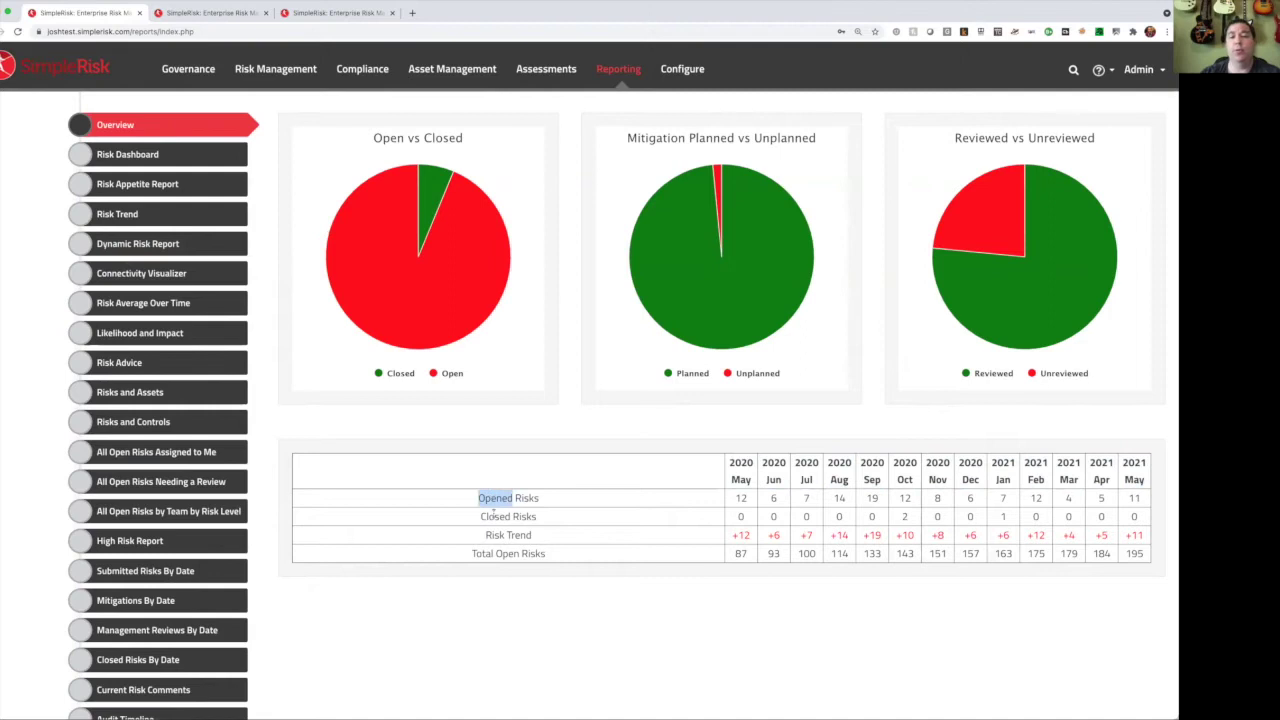
pyautogui.doubleClick(494, 515)
pyautogui.doubleClick(522, 535)
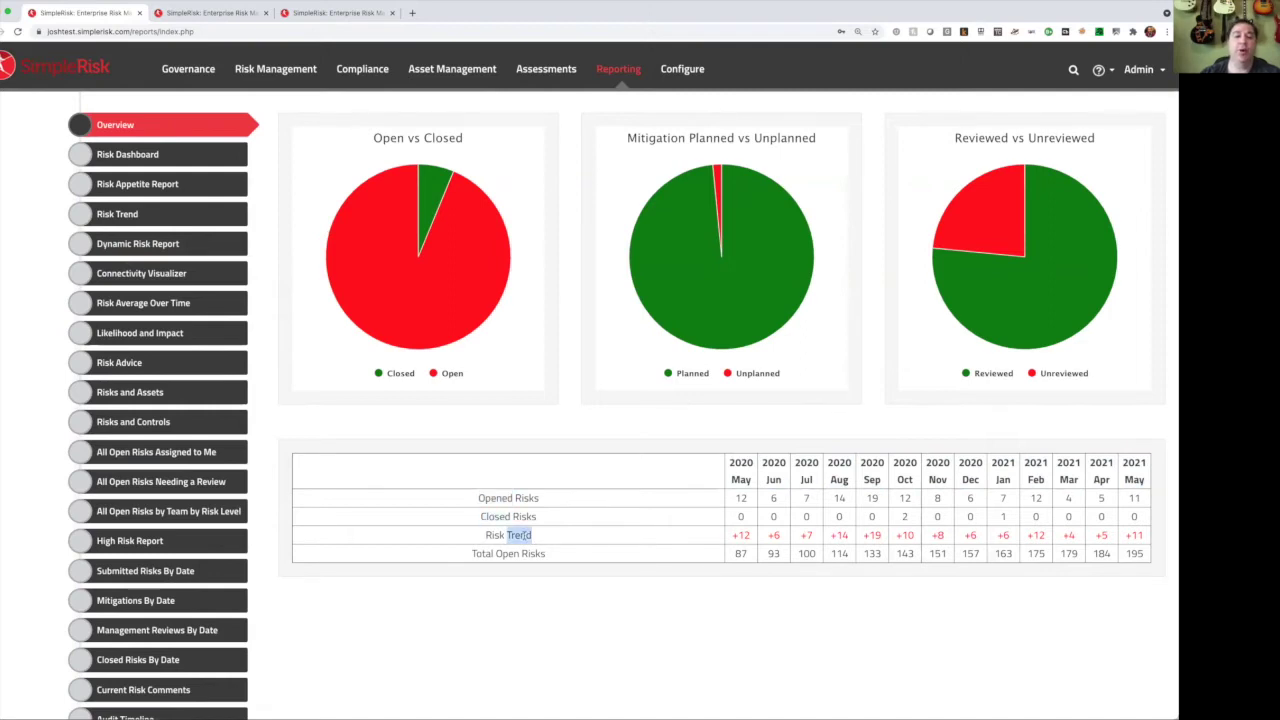
pyautogui.moveTo(468, 554); pyautogui.dragTo(550, 556)
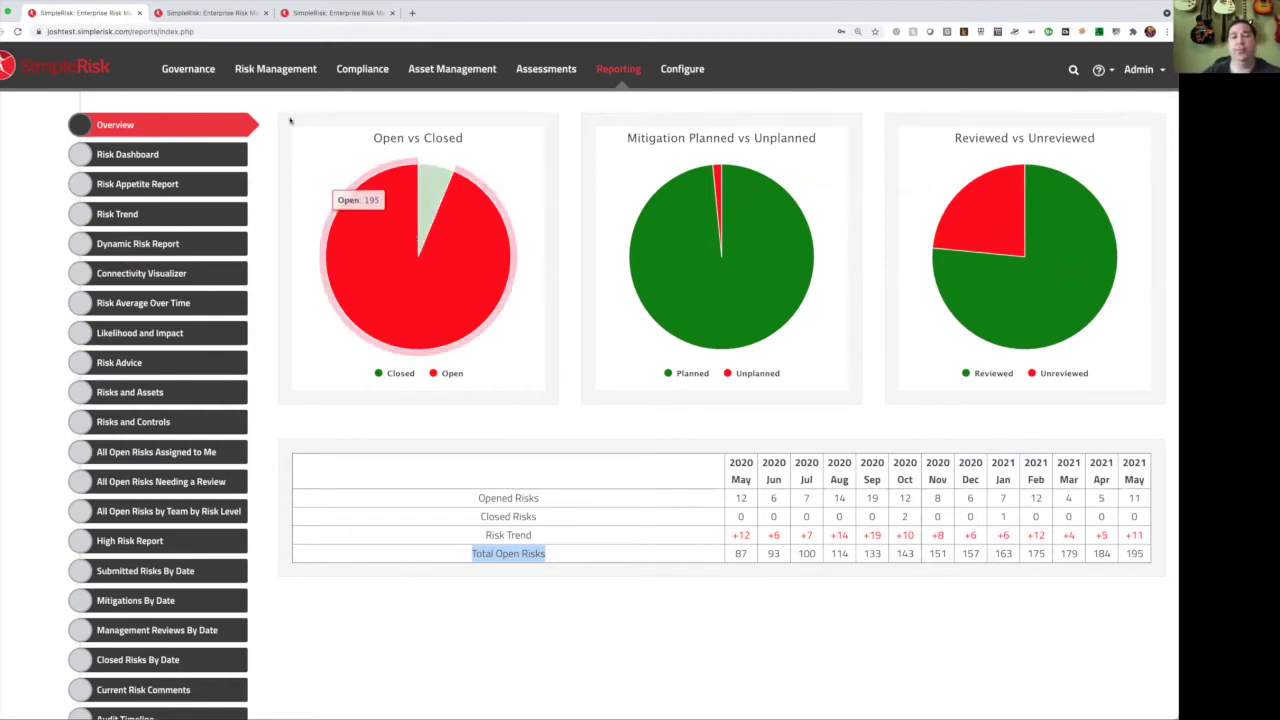
# Step: Start a new risk submission in Risk Management with the subject "Unencrypted ssh key on server x"
pyautogui.click(277, 78)
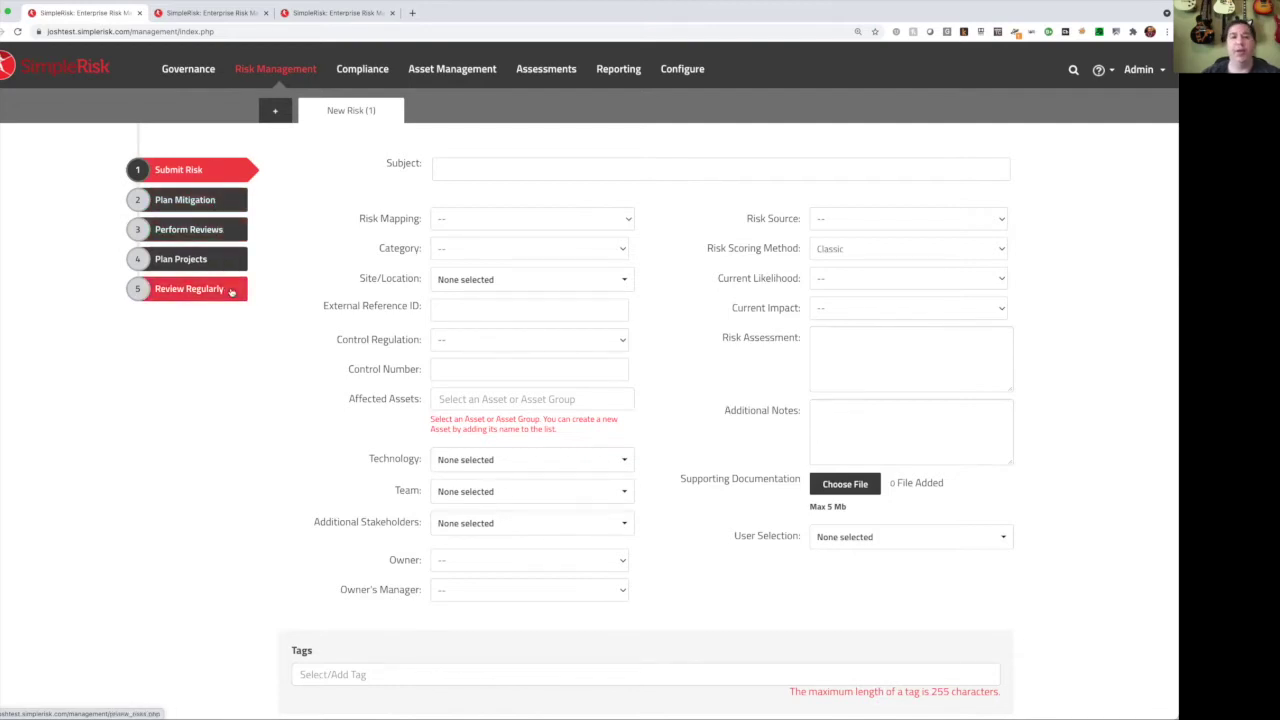
pyautogui.tripleClick(403, 163)
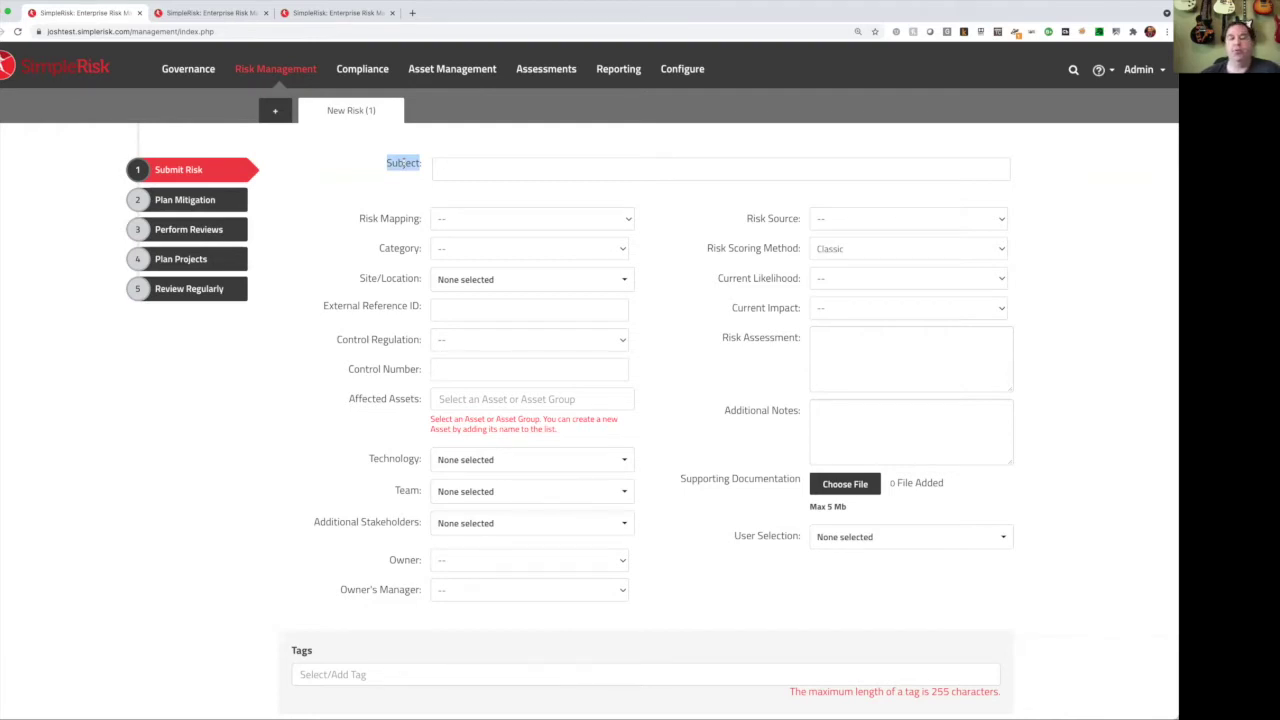
pyautogui.click(477, 147)
pyautogui.click(469, 169)
pyautogui.write('Unencr')
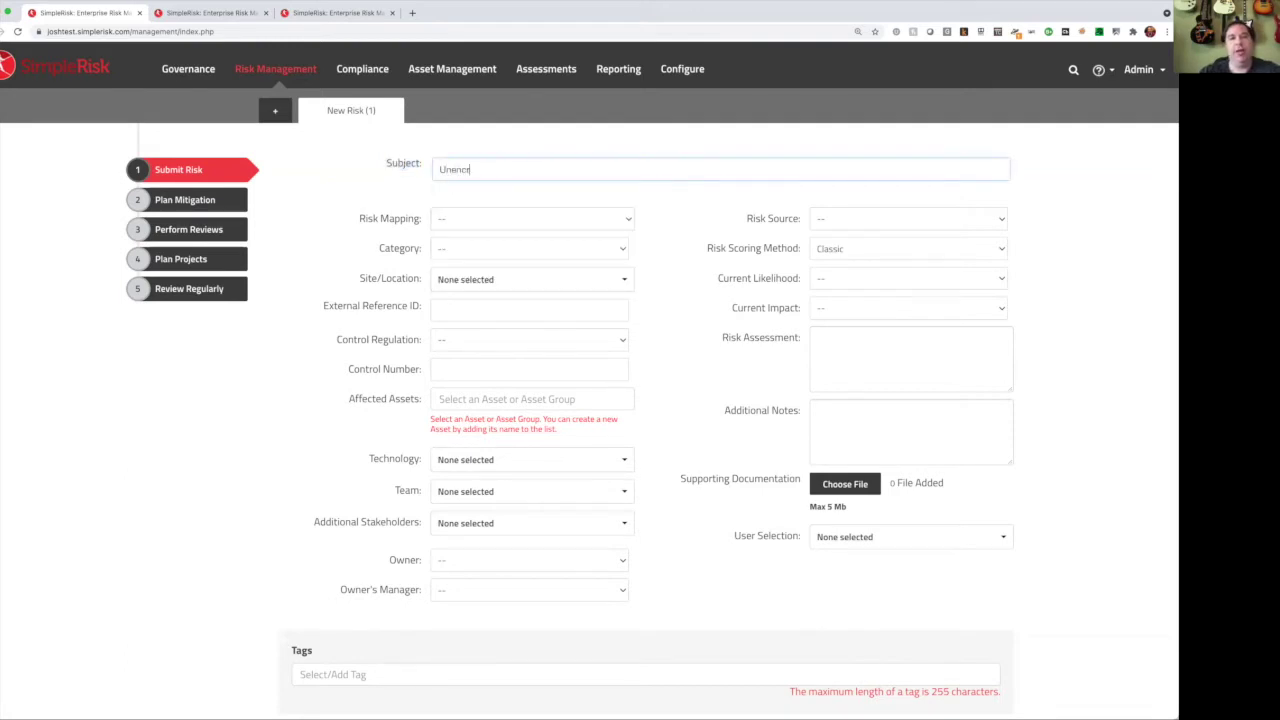
pyautogui.write('ypted ssh key on server x')
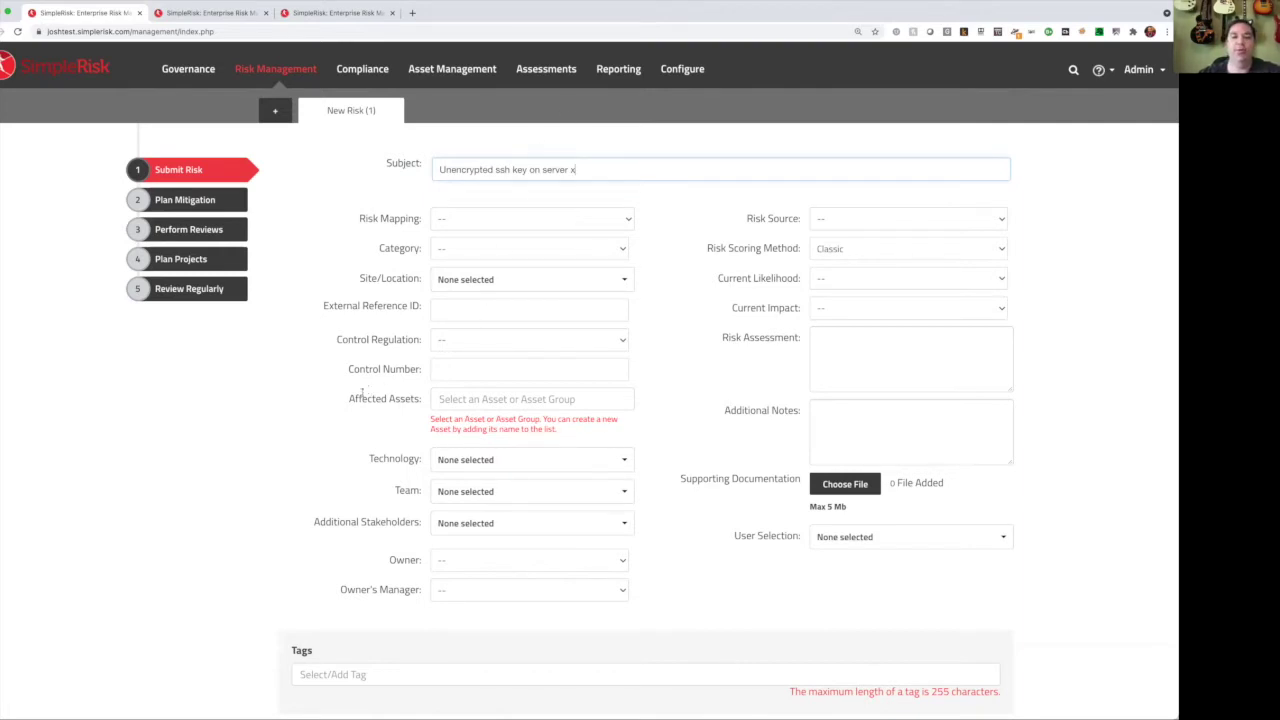
# Step: Add the existing standard asset Server X to the new risk's affected assets
pyautogui.click(485, 399)
pyautogui.write('server')
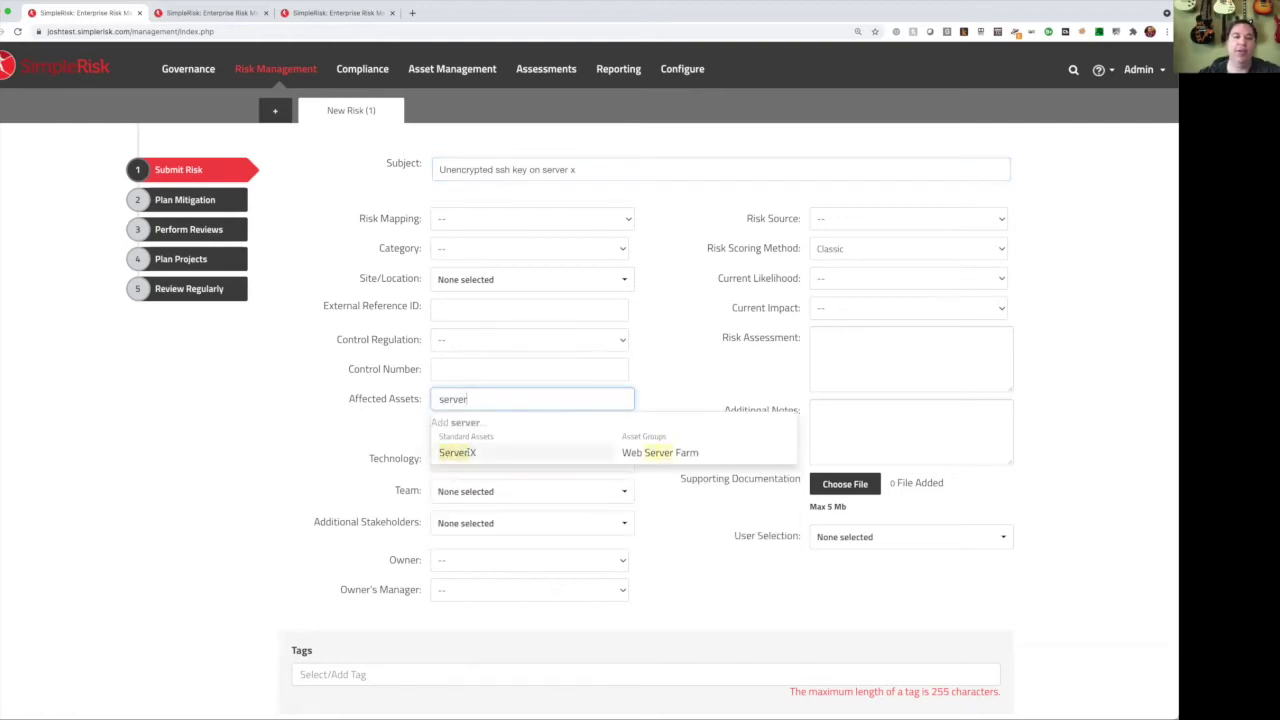
pyautogui.click(467, 452)
pyautogui.click(332, 406)
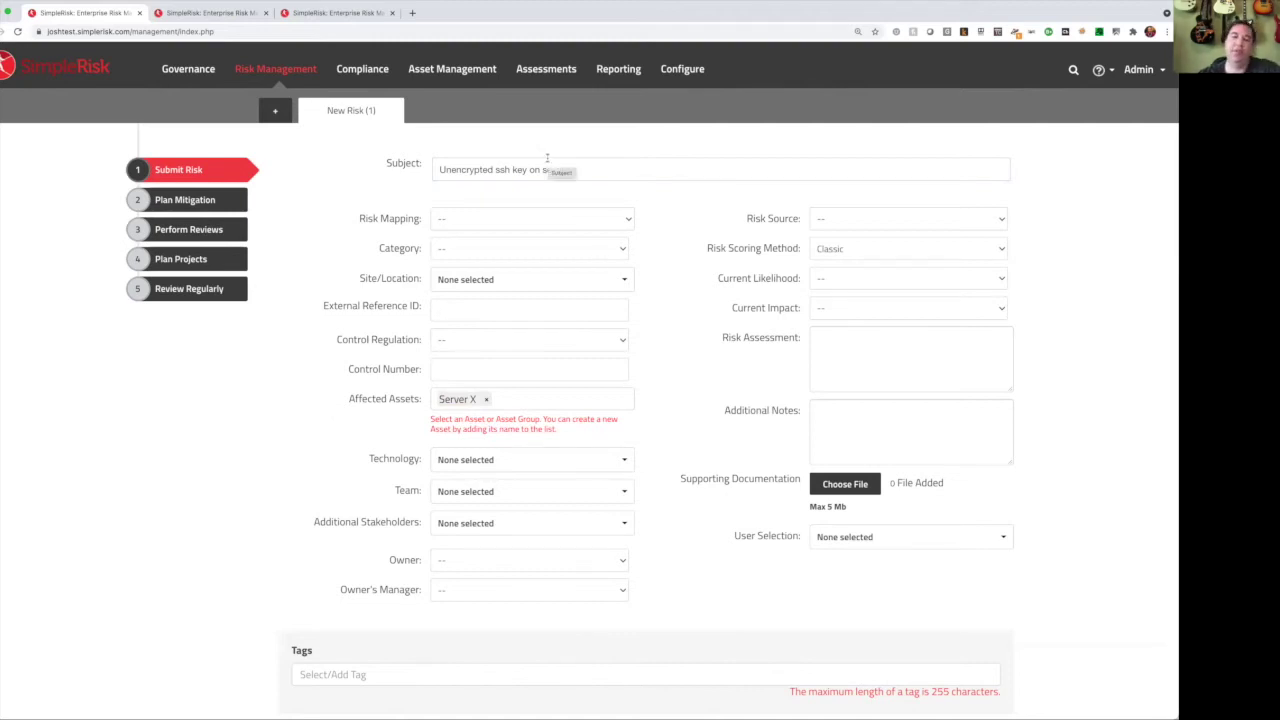
# Step: Reword the new risk's subject as "Breach of data confidentiality due to an unencrypted ssh key"
pyautogui.click(579, 170)
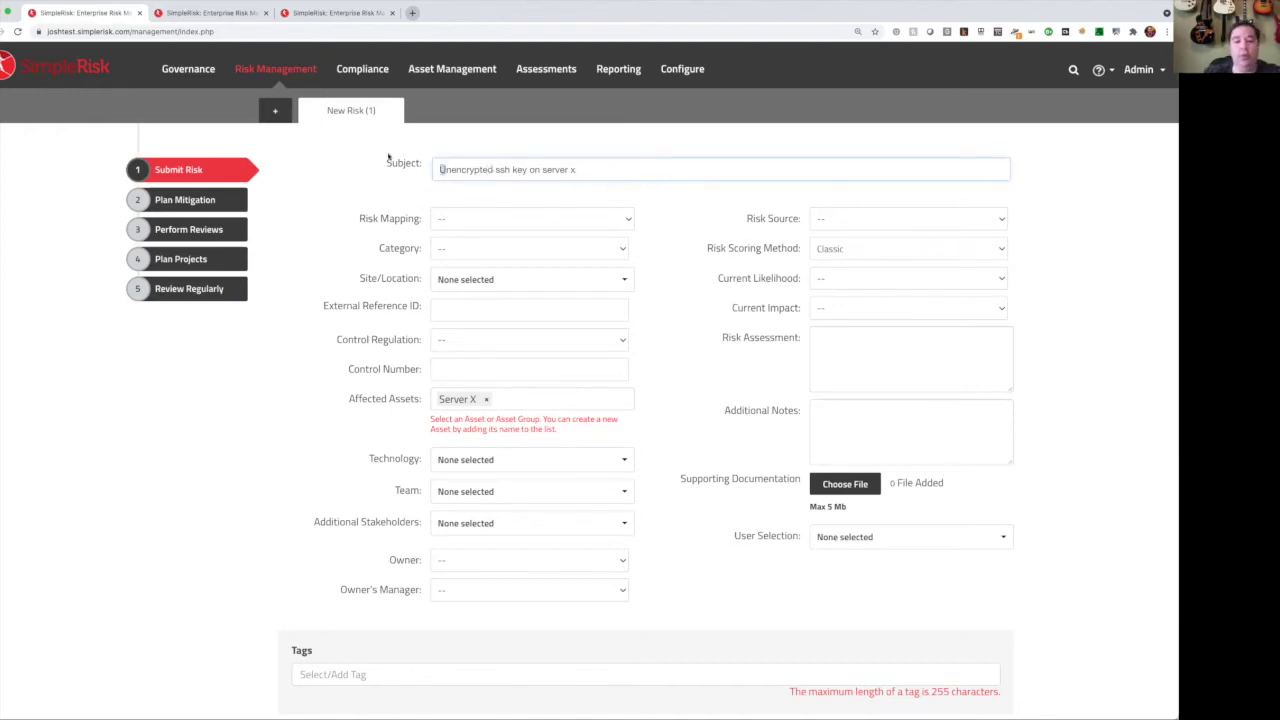
pyautogui.press('Delete')
pyautogui.write('Breach of data con')
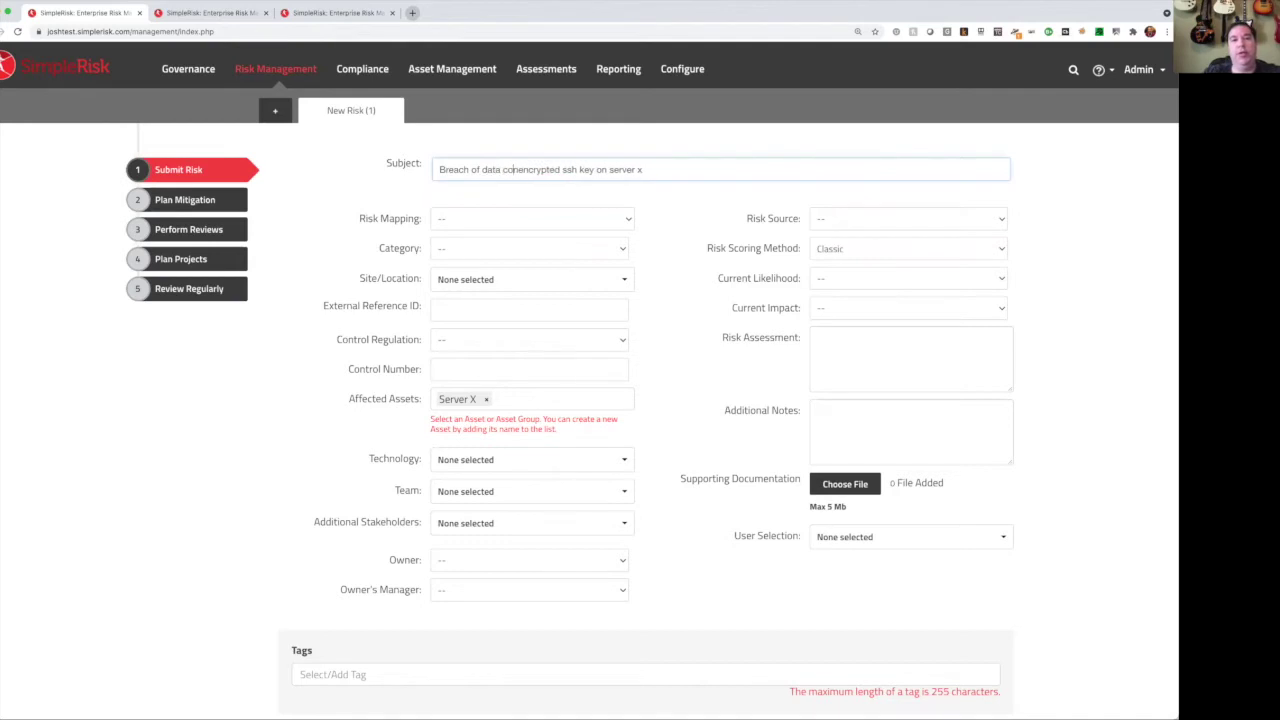
pyautogui.write('fidentiality du')
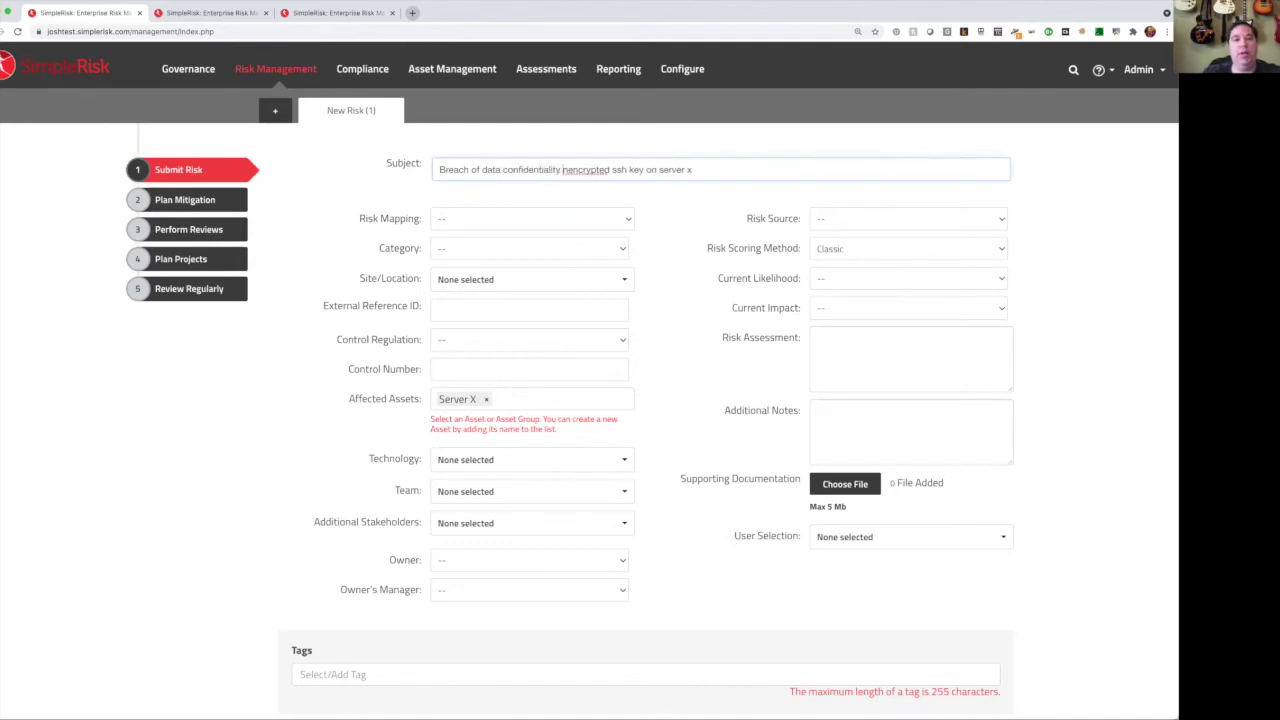
pyautogui.write('e to an u')
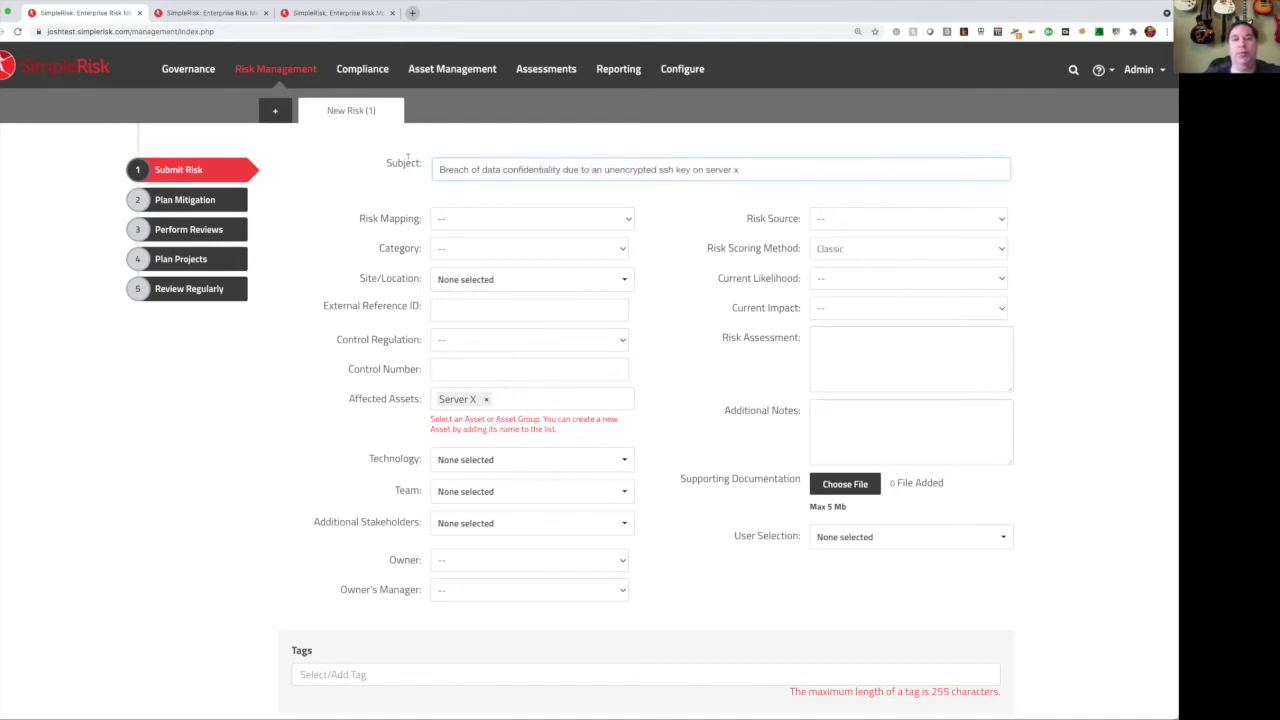
pyautogui.moveTo(689, 169); pyautogui.dragTo(803, 166)
pyautogui.press('BackSpace')
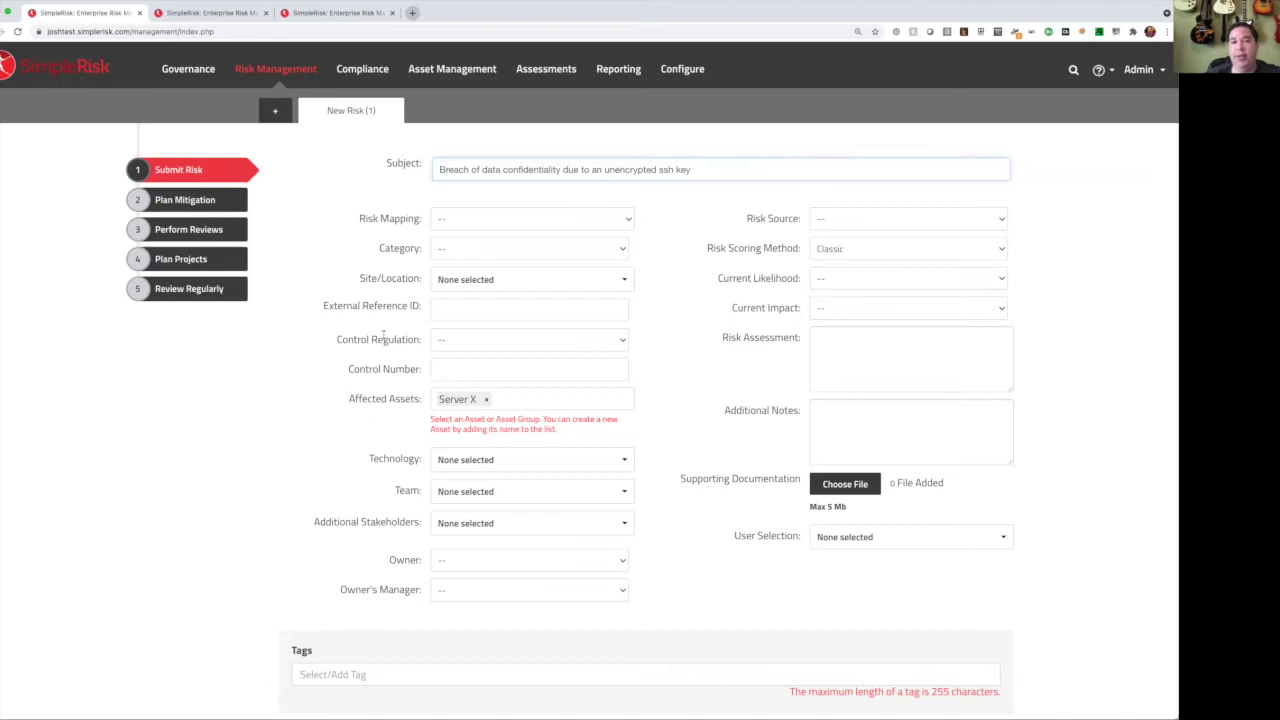
# Step: Look through the available risk mappings and risk scoring methods and locate the user selection field, keeping the current choices
pyautogui.click(450, 220)
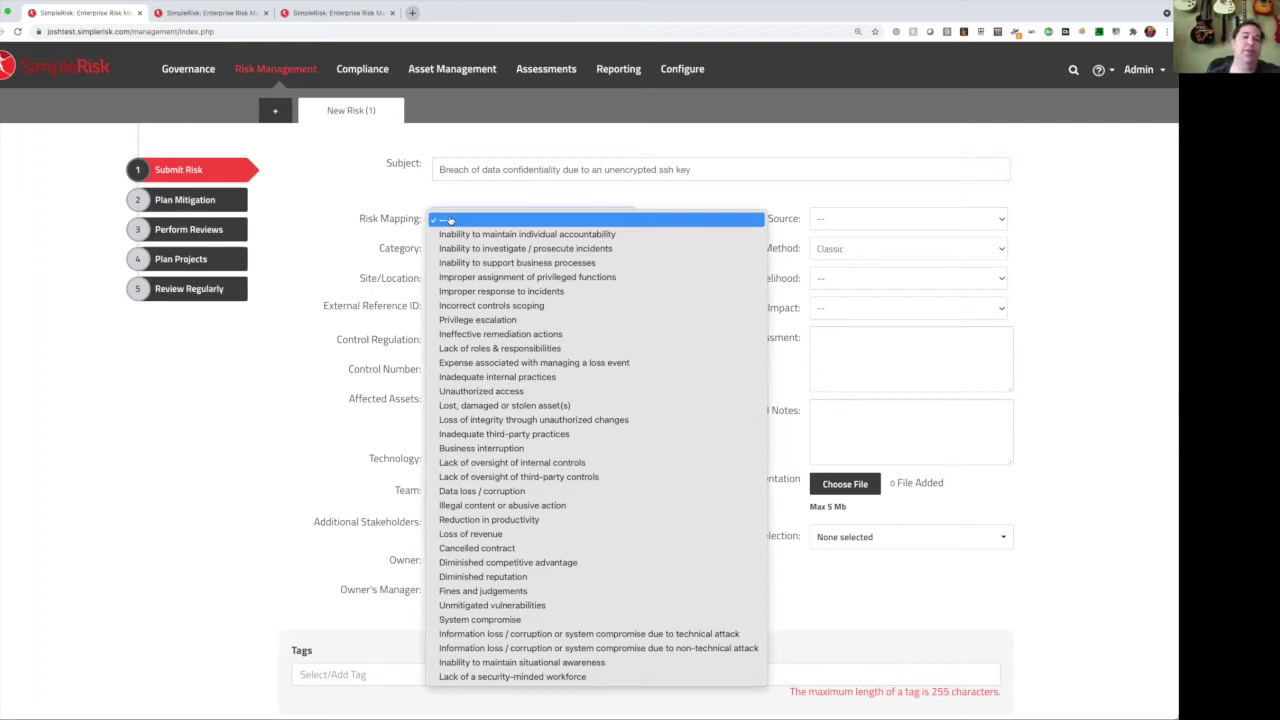
pyautogui.click(301, 234)
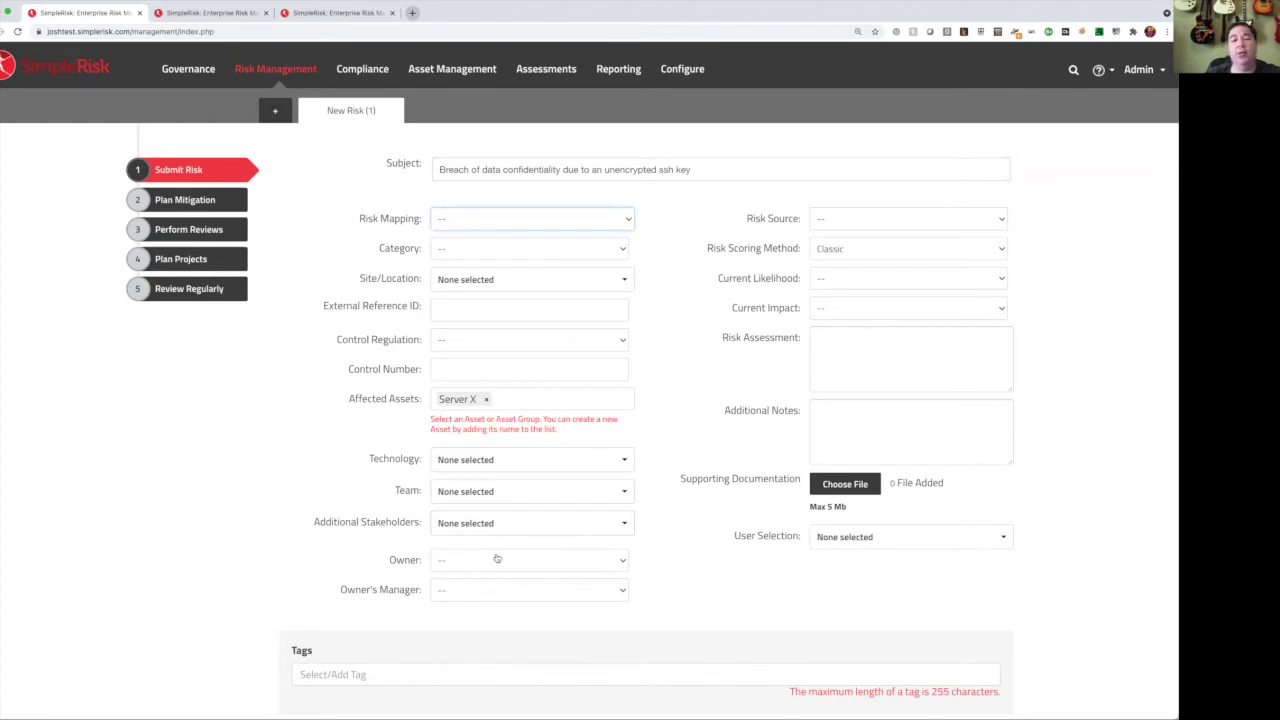
pyautogui.click(1002, 252)
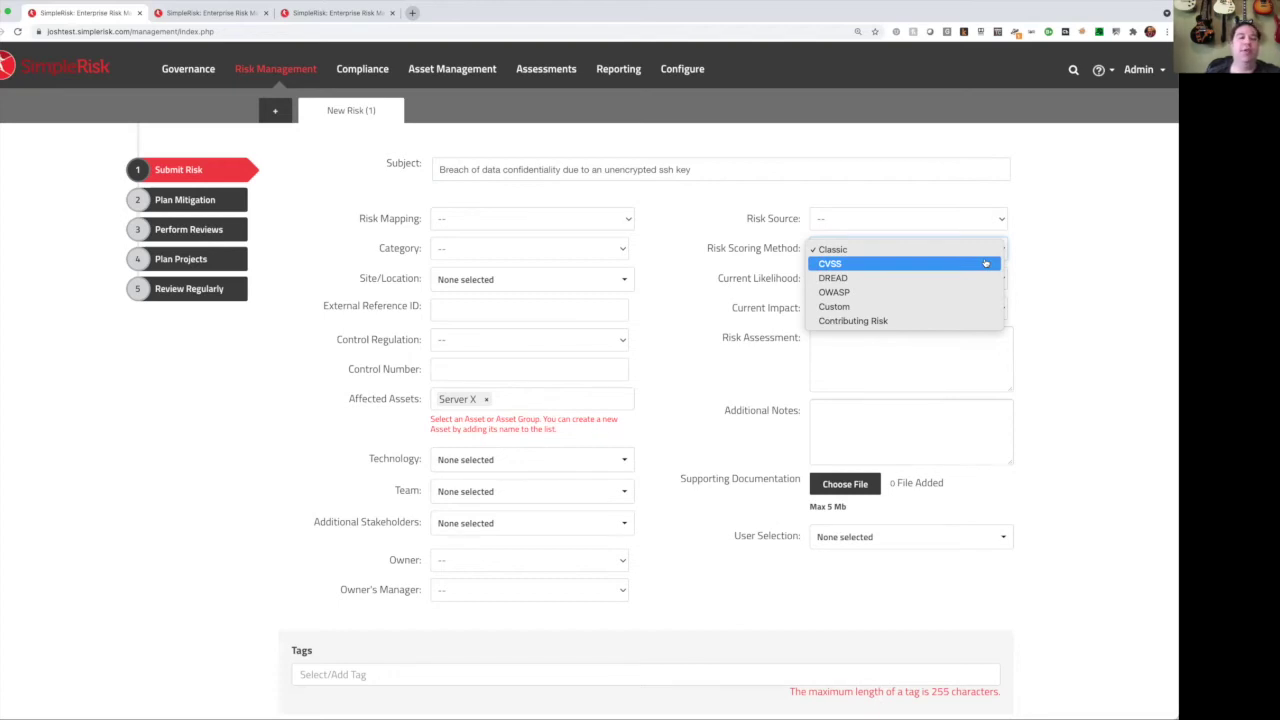
pyautogui.click(866, 379)
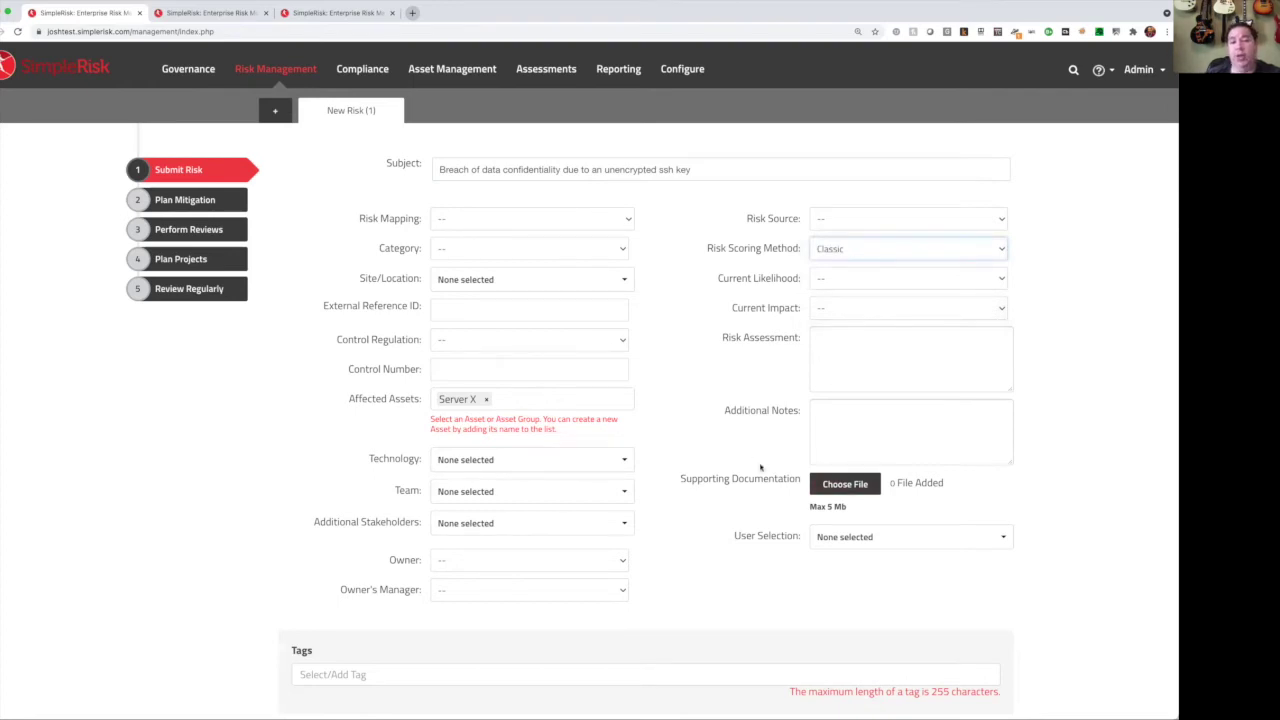
pyautogui.moveTo(734, 535); pyautogui.dragTo(800, 536)
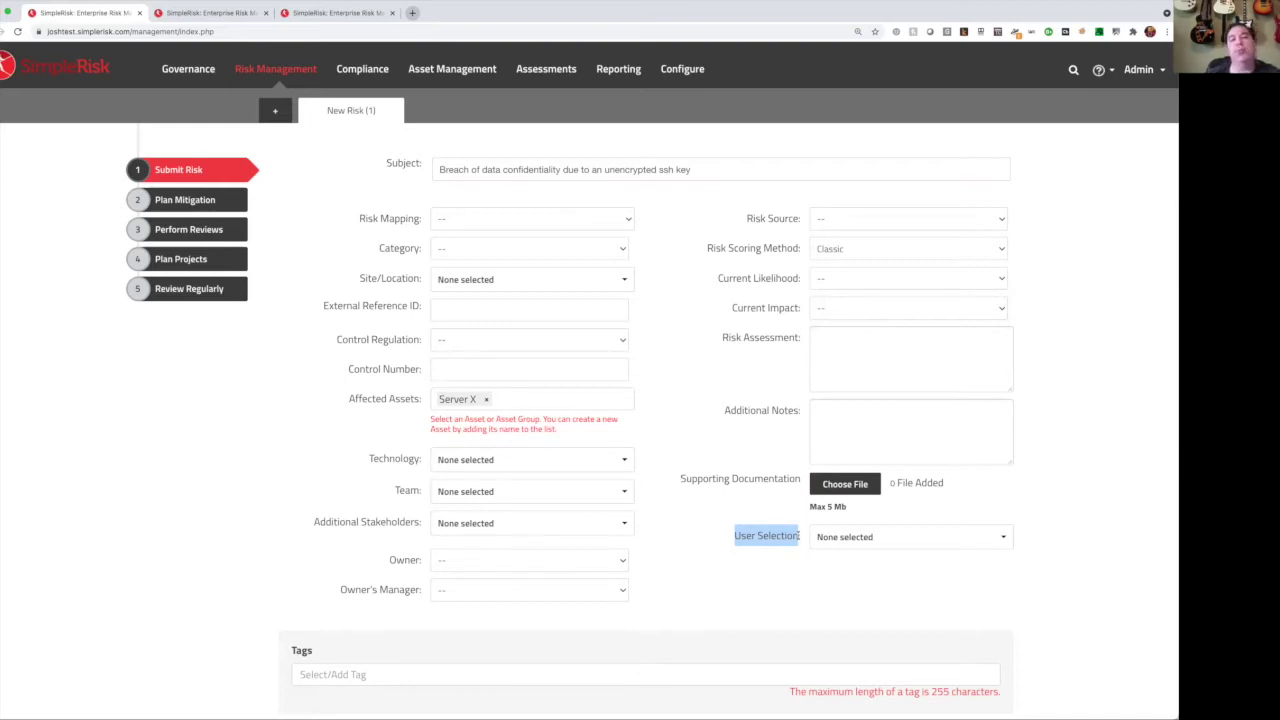
# Step: Tag the new risk with Access Control, Asset Inventories and Asset Management (ID.AM)
pyautogui.scroll(-2, 797, 532)
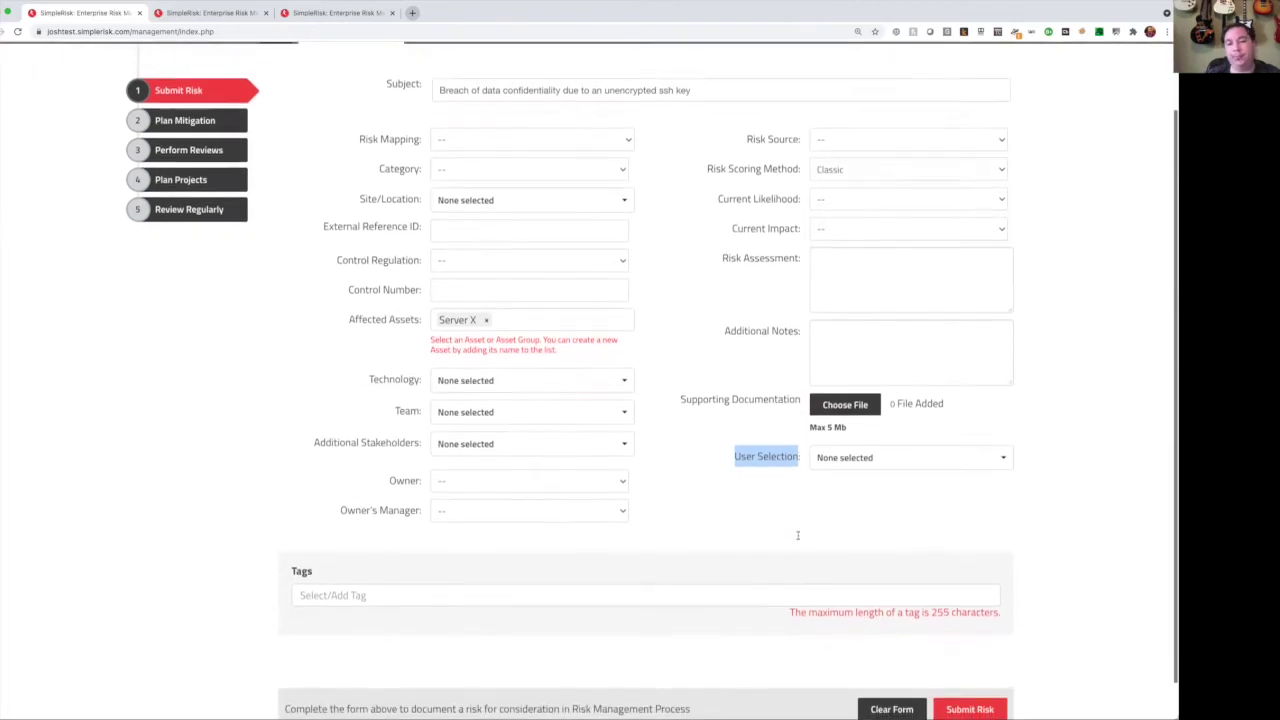
pyautogui.click(413, 577)
pyautogui.scroll(-1, 413, 577)
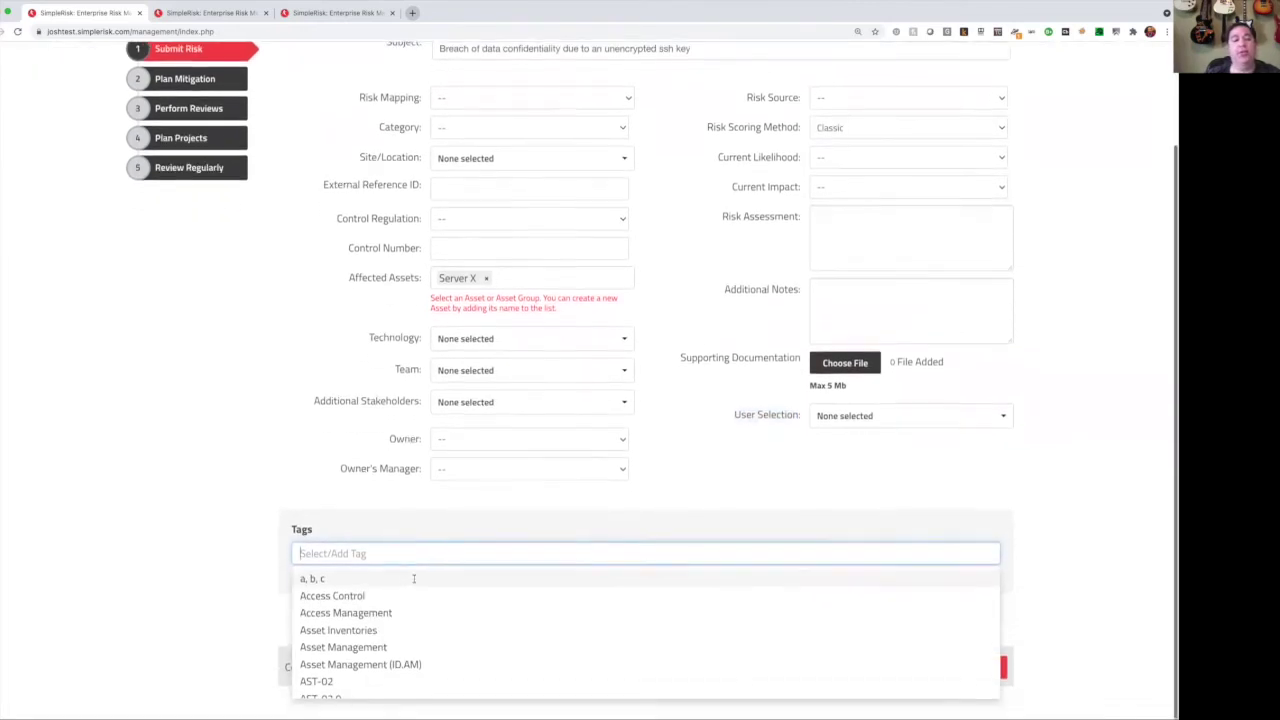
pyautogui.click(408, 600)
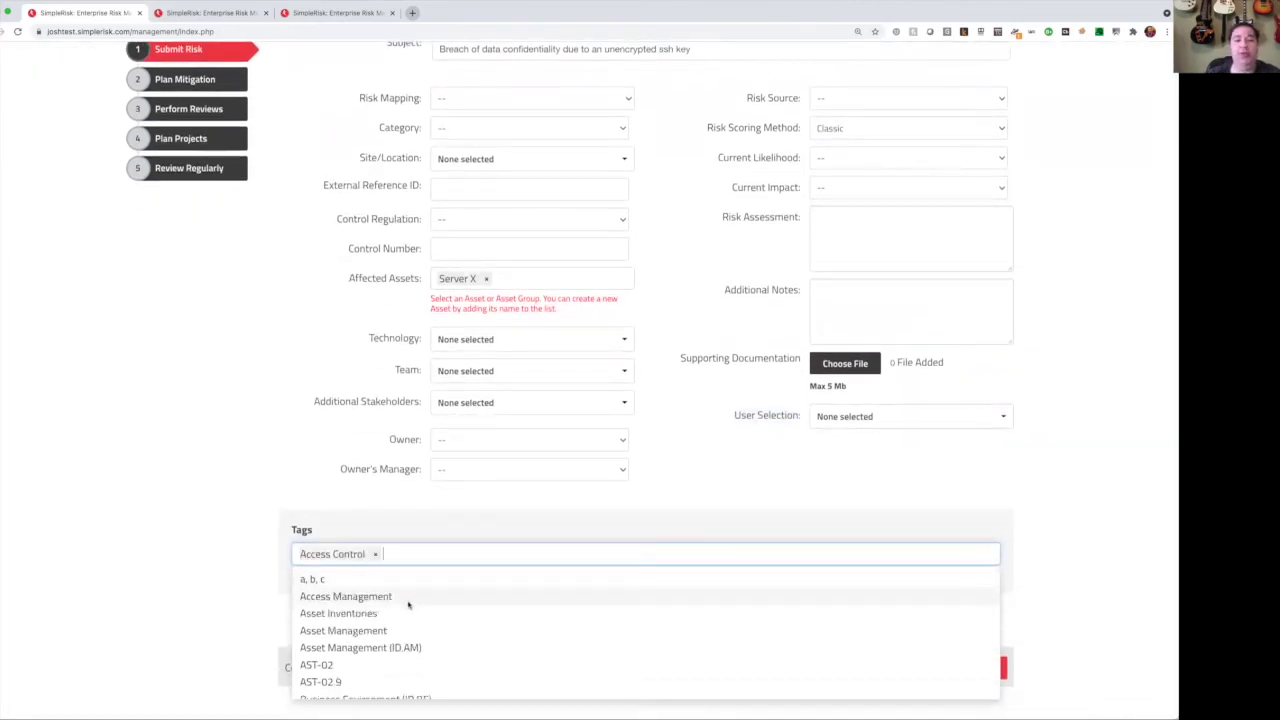
pyautogui.click(408, 612)
pyautogui.click(412, 628)
pyautogui.click(209, 575)
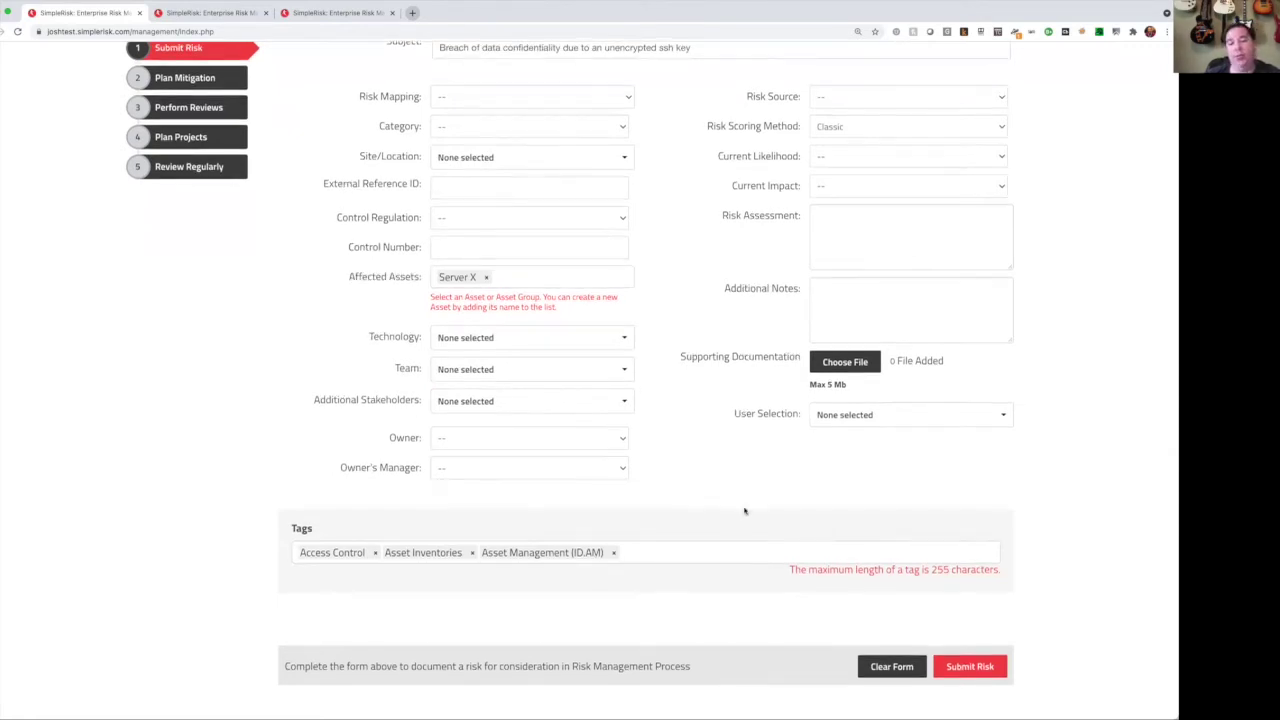
# Step: Leave the unsaved risk form and open mitigation planning for the risk about attackers using unauthorized and unmanaged devices
pyautogui.scroll(3, 574, 443)
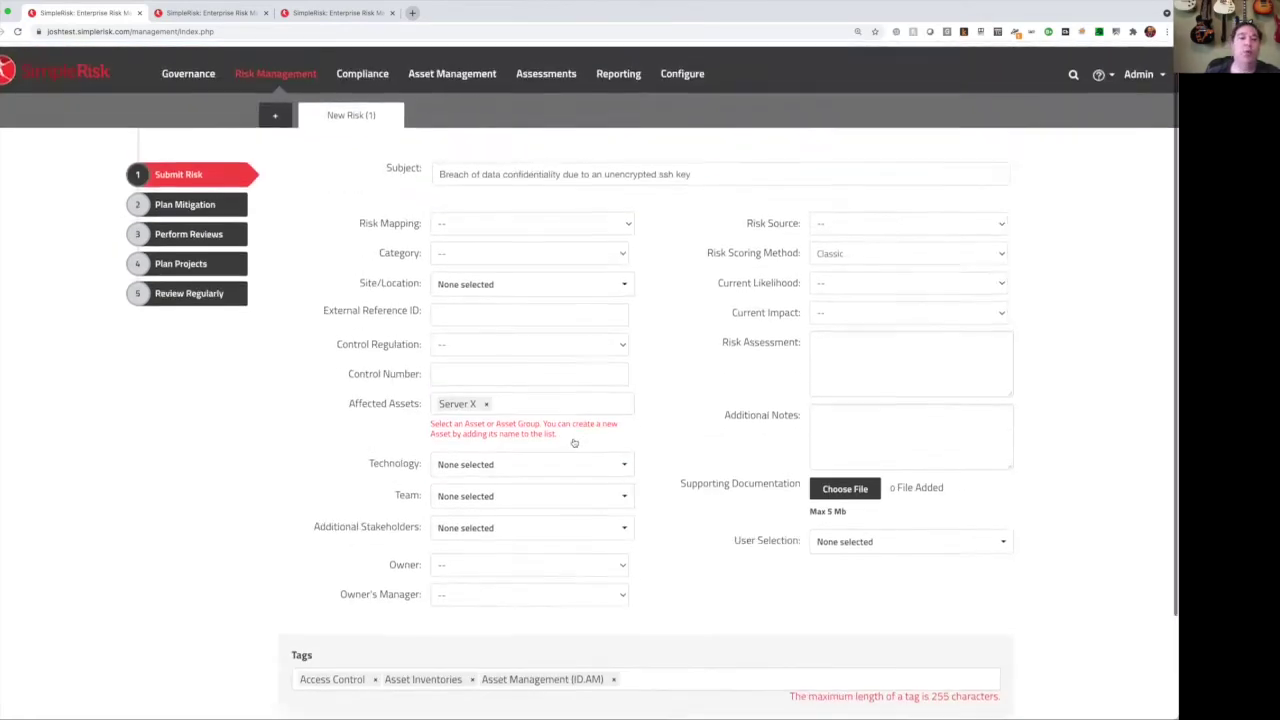
pyautogui.click(195, 200)
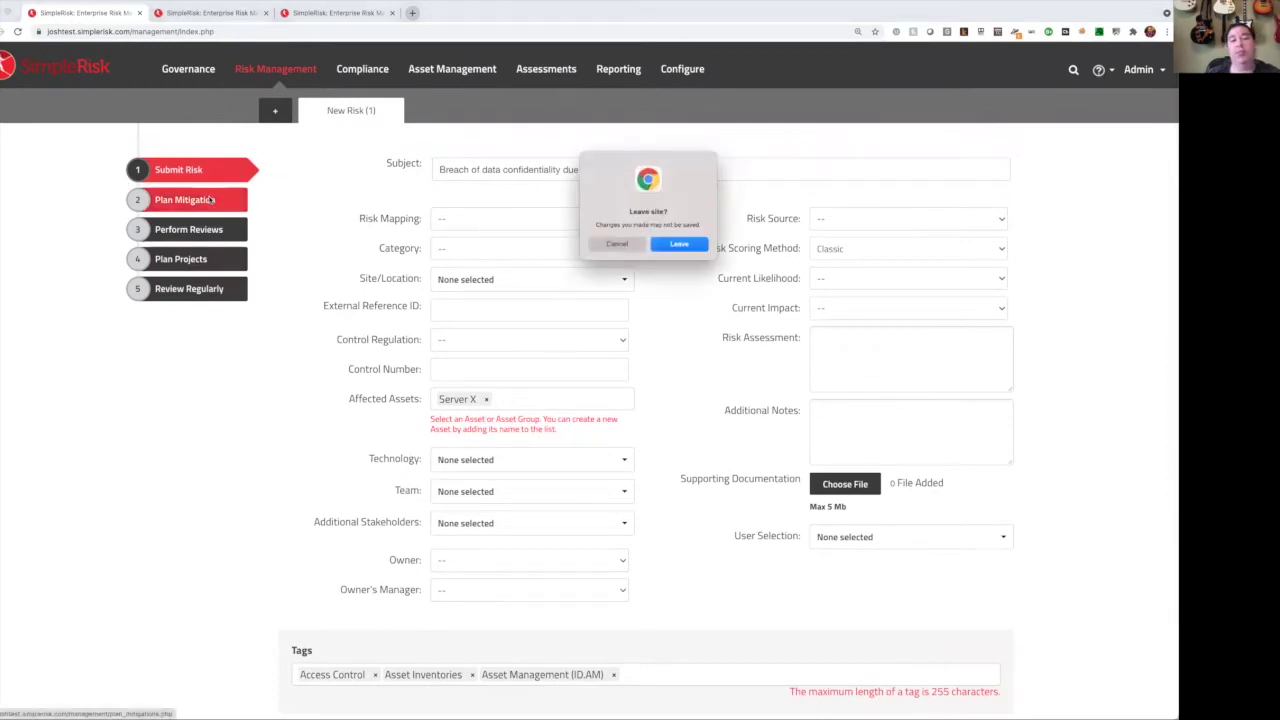
pyautogui.click(692, 240)
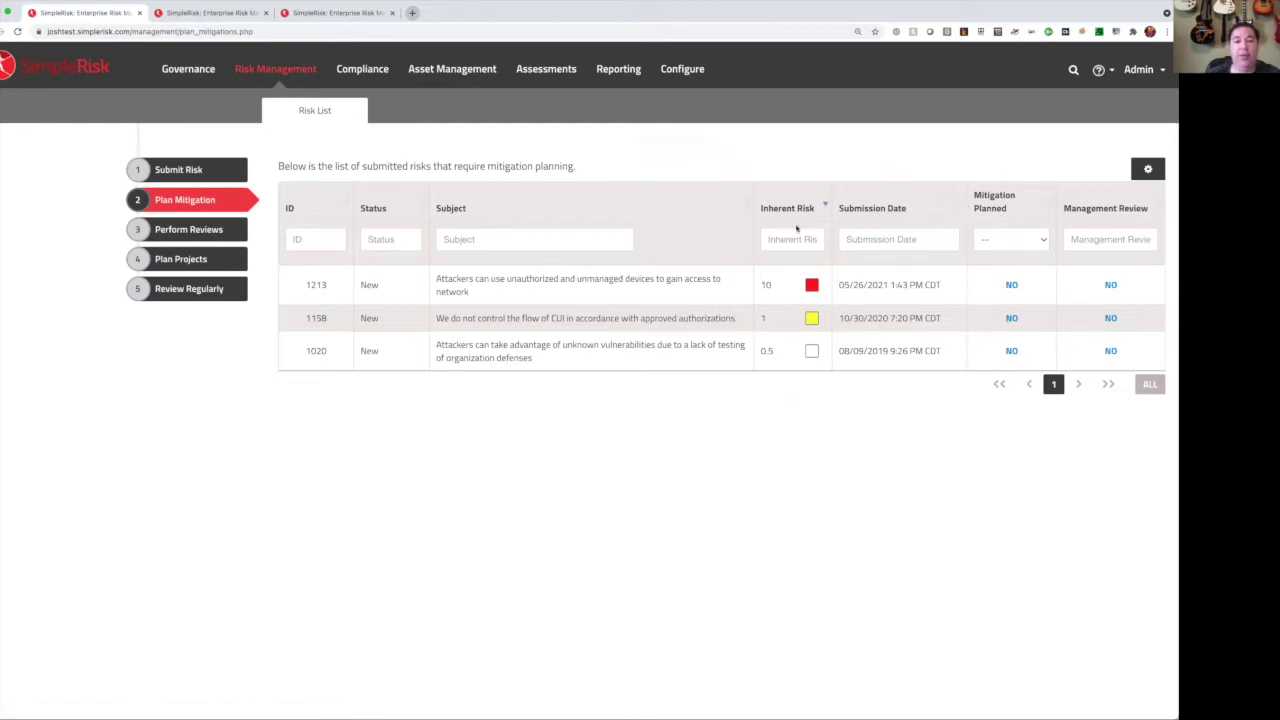
pyautogui.click(1011, 286)
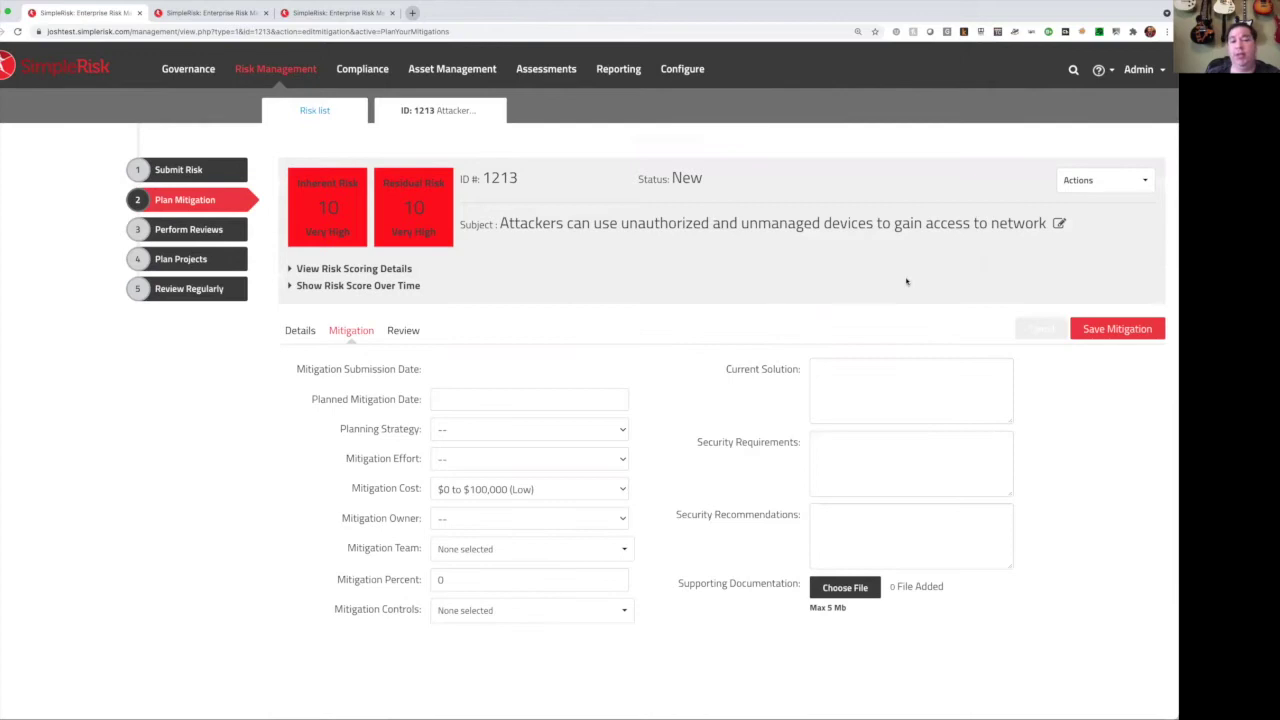
# Step: Examine the inherent and residual risk scores of the risk being mitigated
pyautogui.scroll(-1, 907, 281)
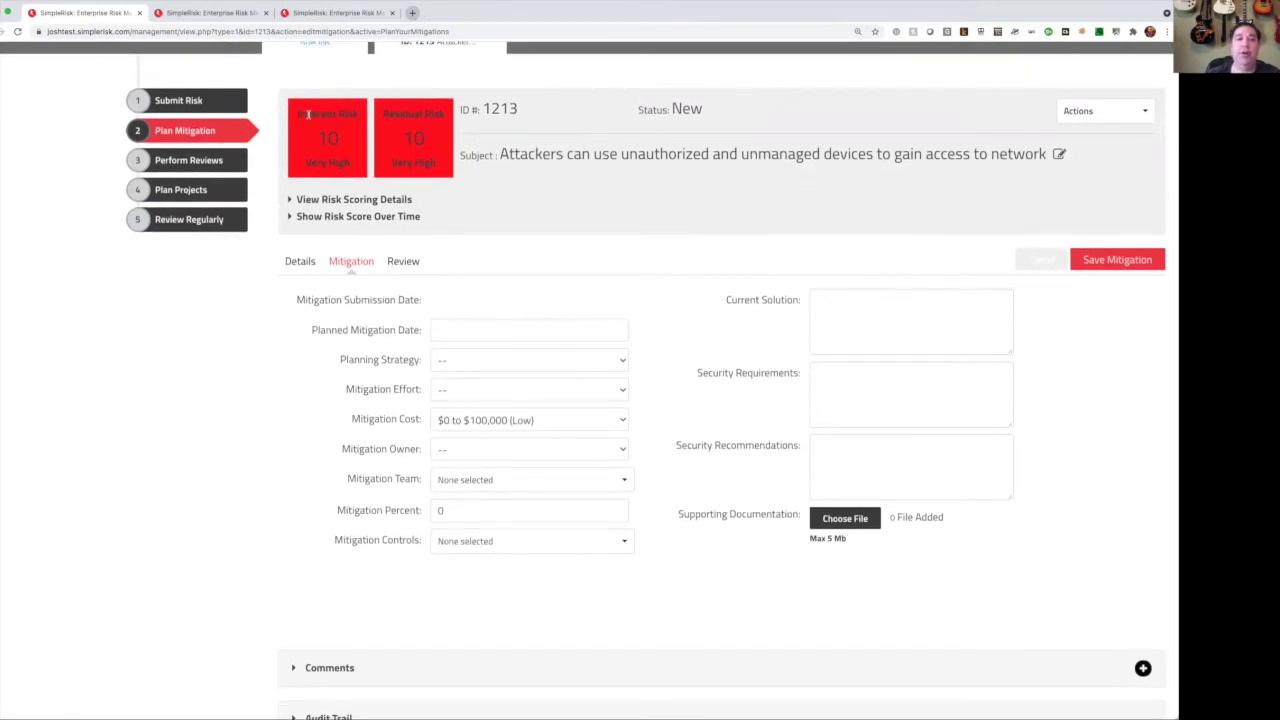
pyautogui.moveTo(308, 114); pyautogui.dragTo(360, 160)
pyautogui.moveTo(408, 112); pyautogui.dragTo(444, 169)
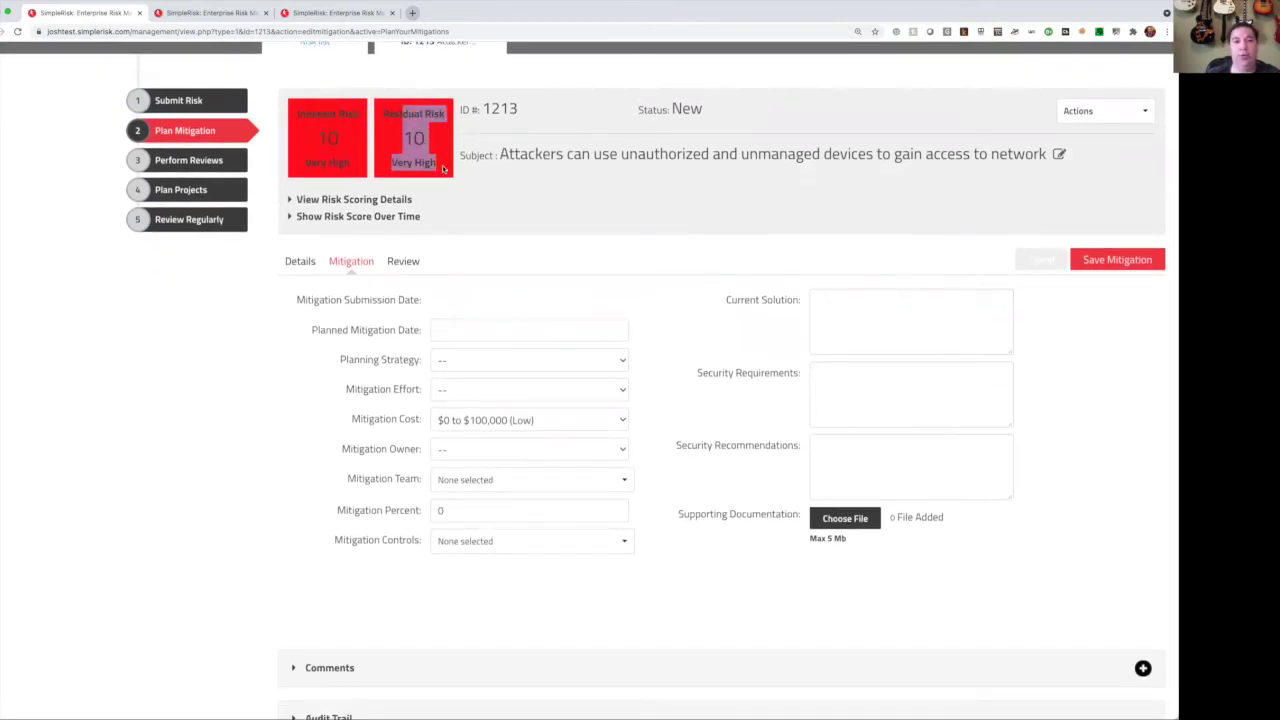
# Step: Look through the risk's details and review information, and return to its mitigation form
pyautogui.click(299, 264)
pyautogui.click(398, 262)
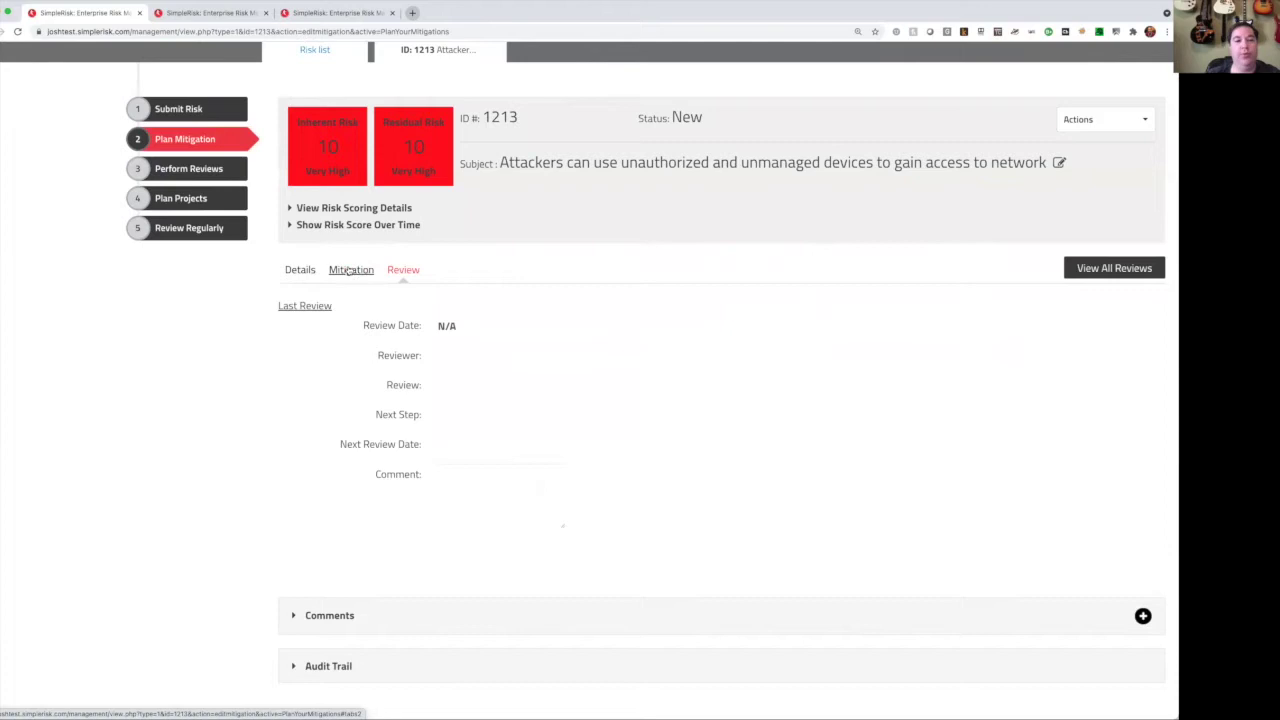
pyautogui.click(349, 270)
# Step: Set the planned mitigation date to 05/31/2021, the planning strategy to Mitigate and the mitigation effort to Trivial
pyautogui.click(462, 338)
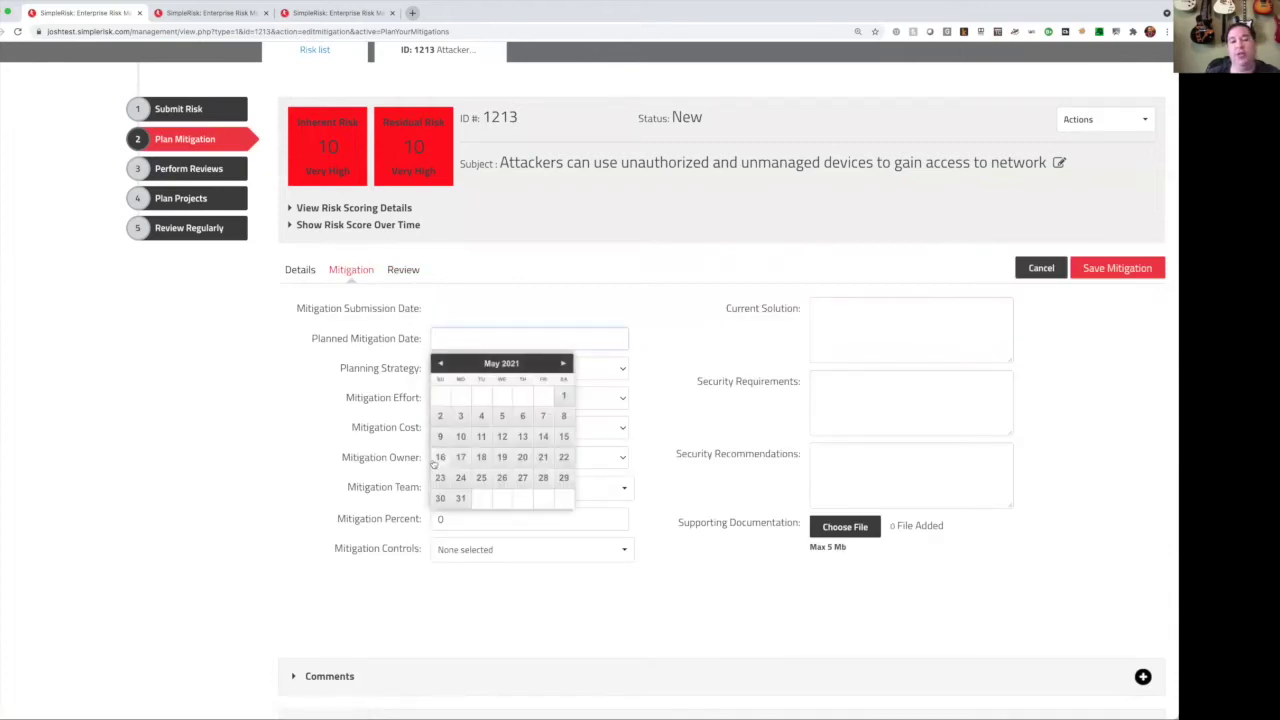
pyautogui.click(460, 498)
pyautogui.click(461, 370)
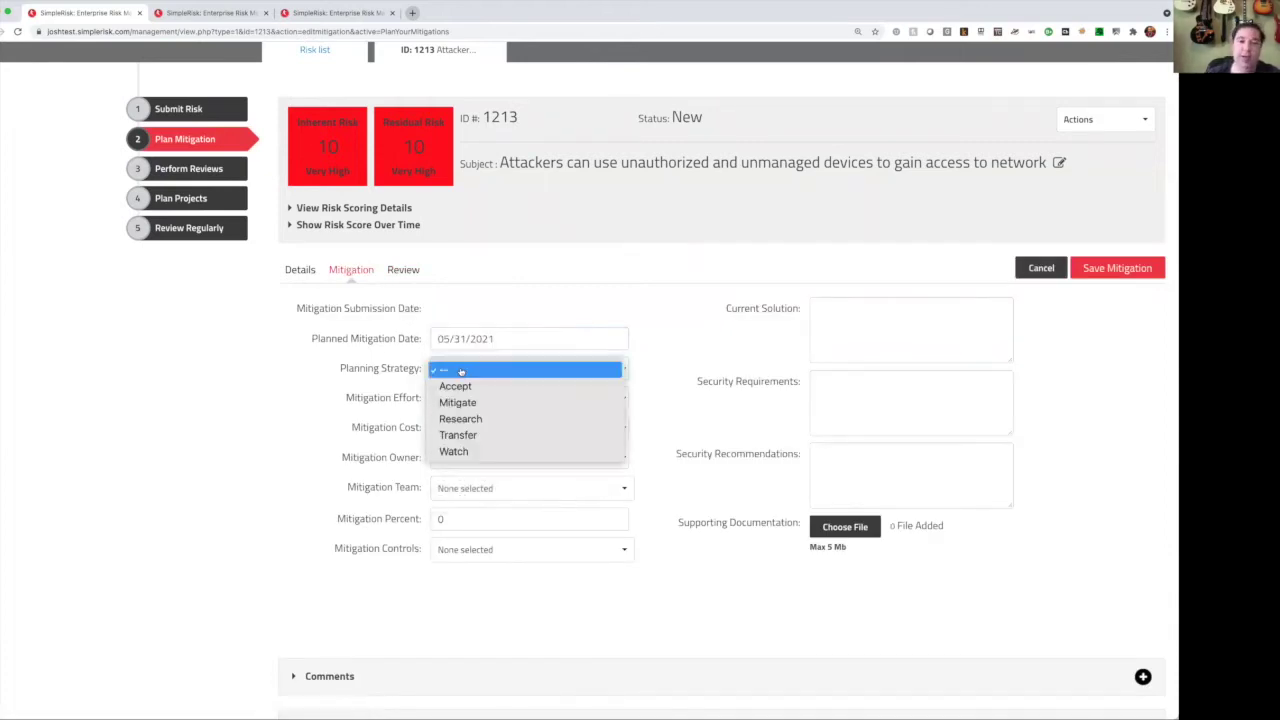
pyautogui.click(445, 401)
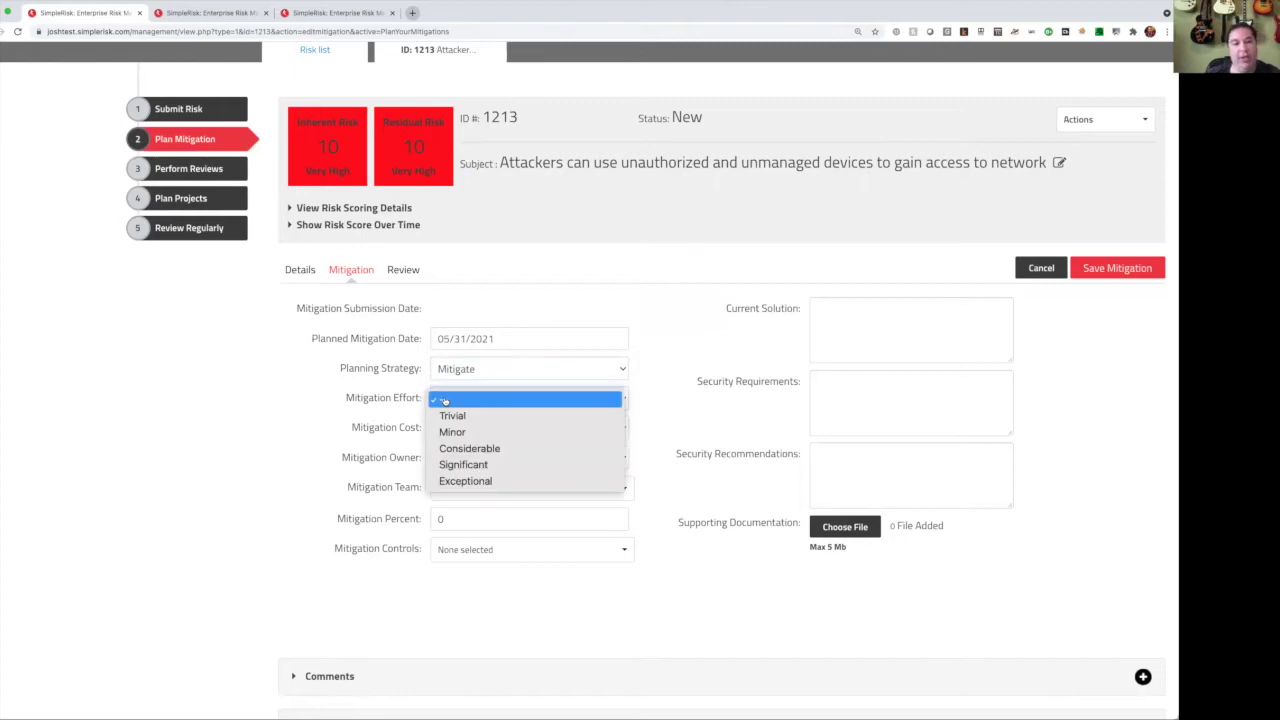
pyautogui.click(448, 415)
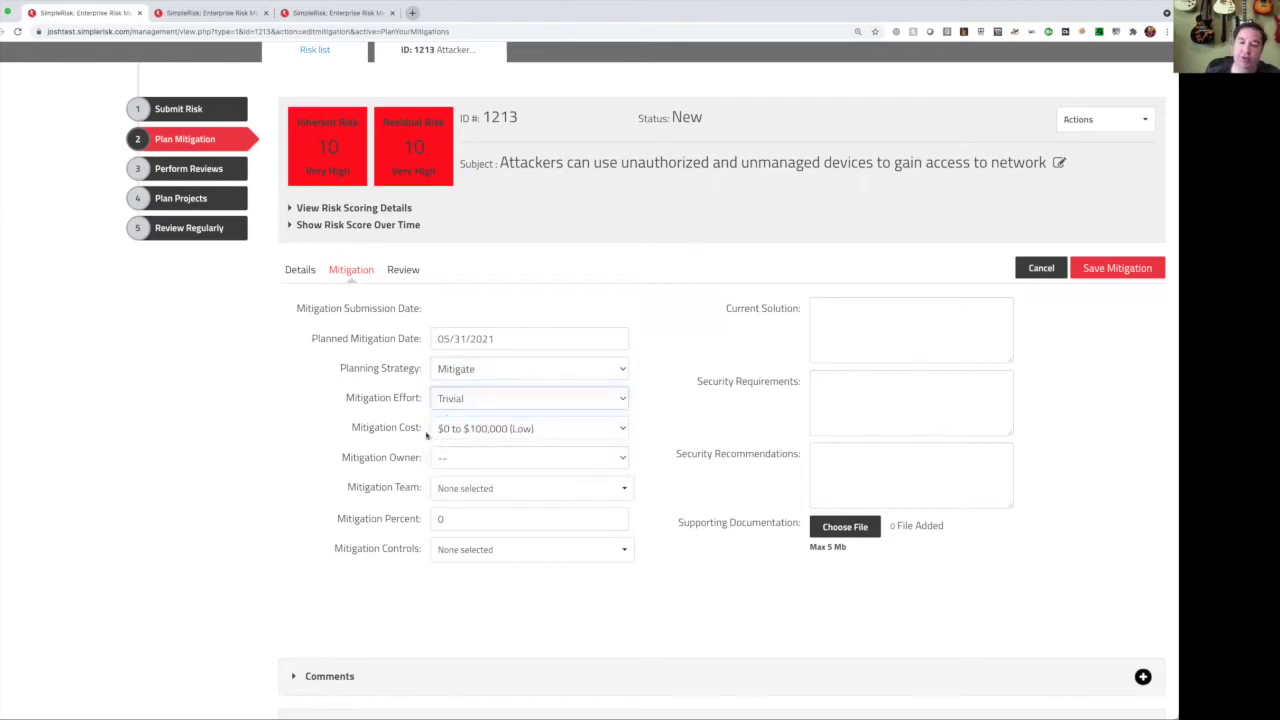
# Step: Set the mitigation percent to 50 and compare it with the risk's inherent and residual scores
pyautogui.click(448, 519)
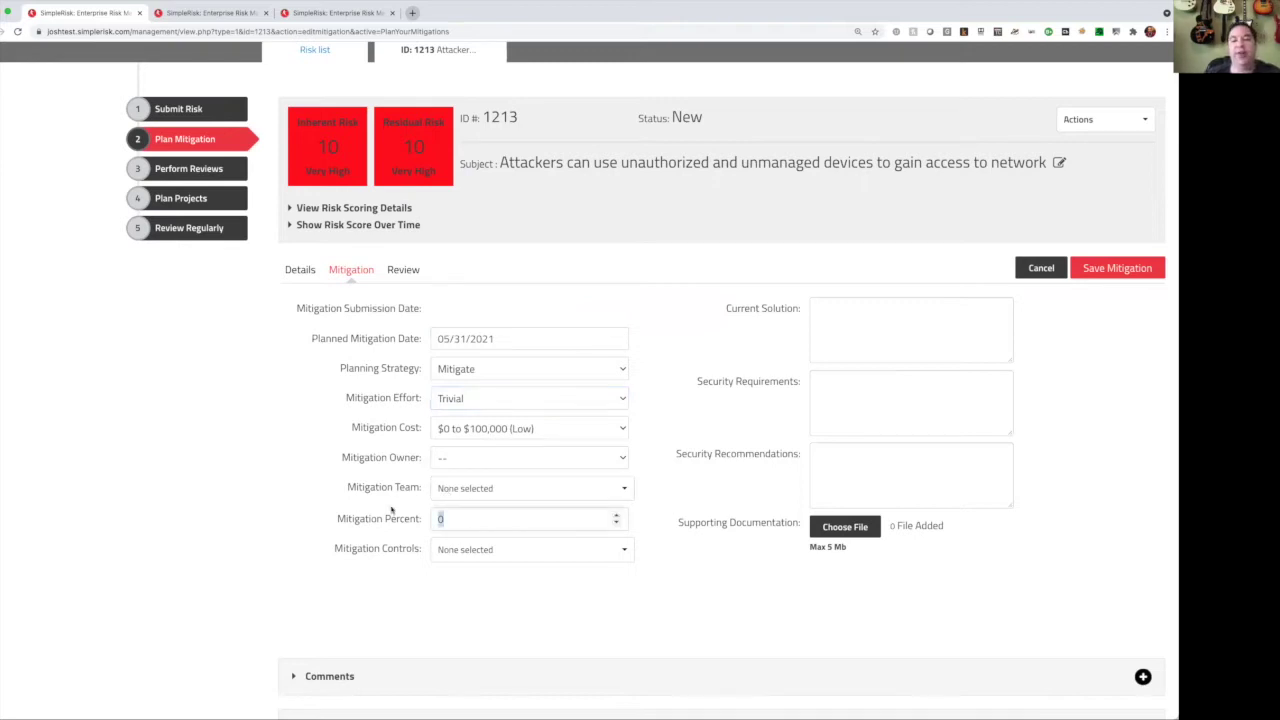
pyautogui.write('50')
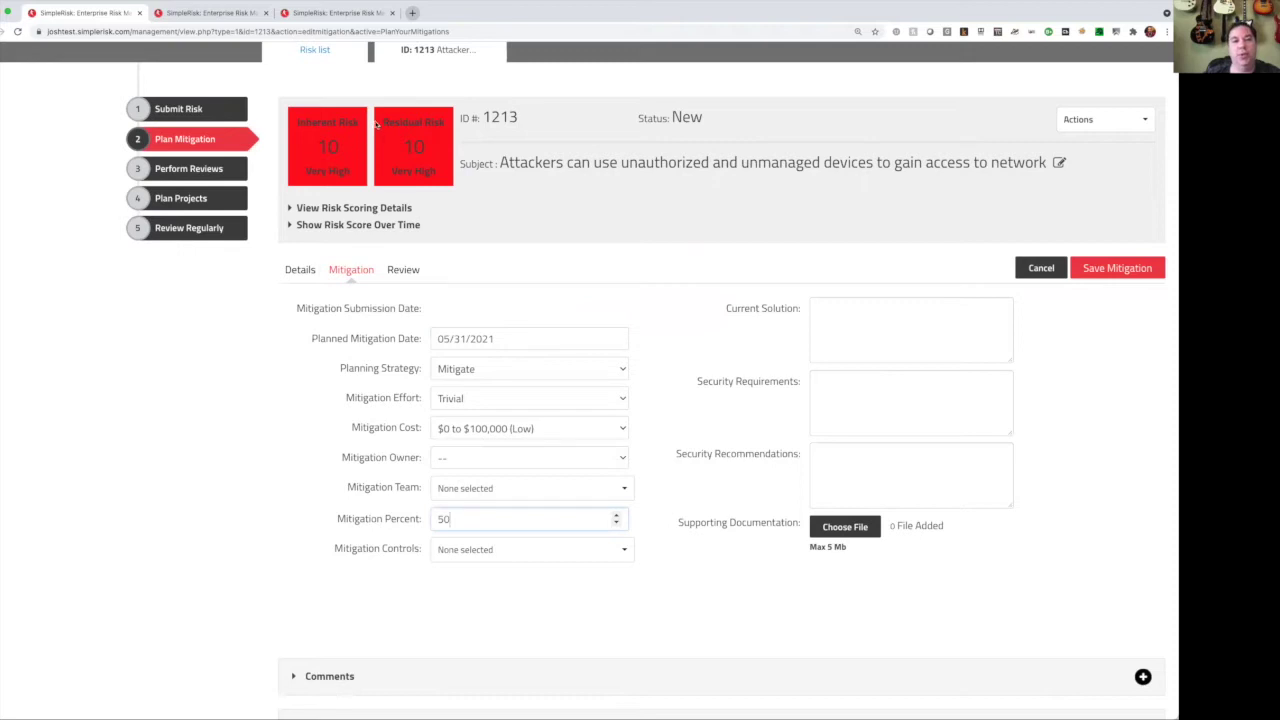
pyautogui.click(328, 121)
pyautogui.moveTo(395, 117); pyautogui.dragTo(433, 172)
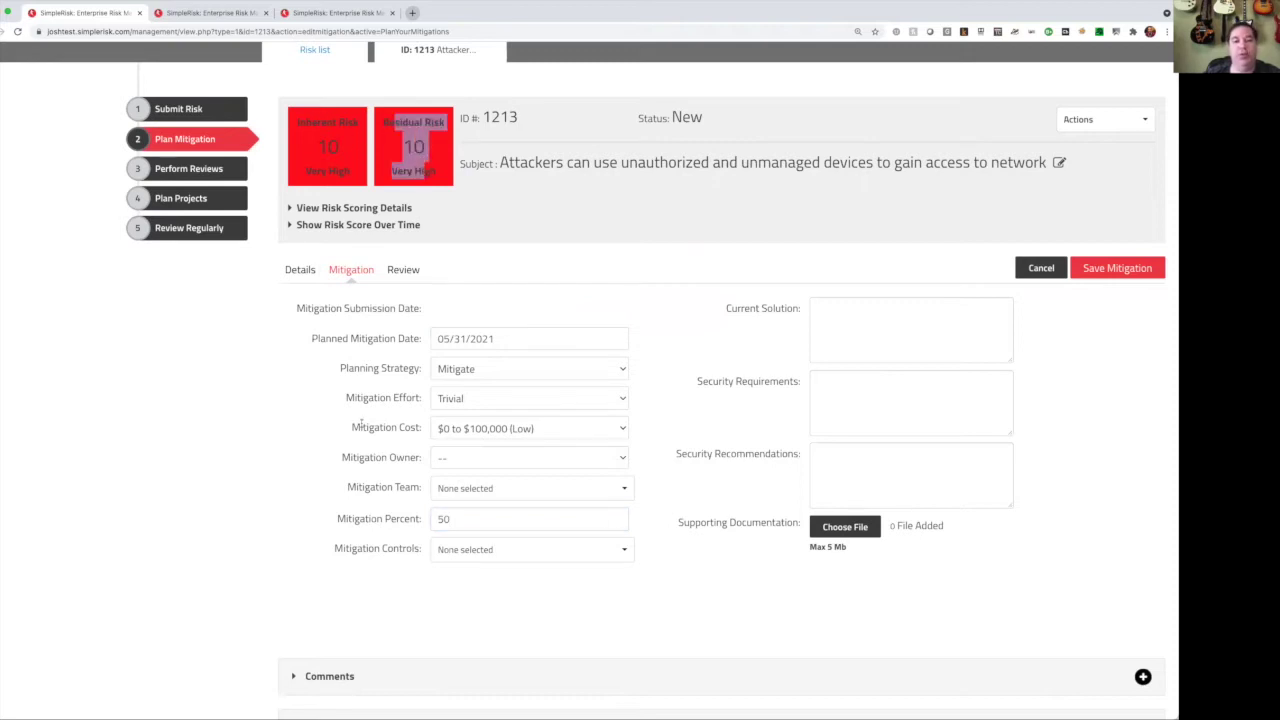
# Step: Search the mitigation controls for "encrypt" and assign CRY-05: Encrypting Data At Rest to the mitigation
pyautogui.click(450, 557)
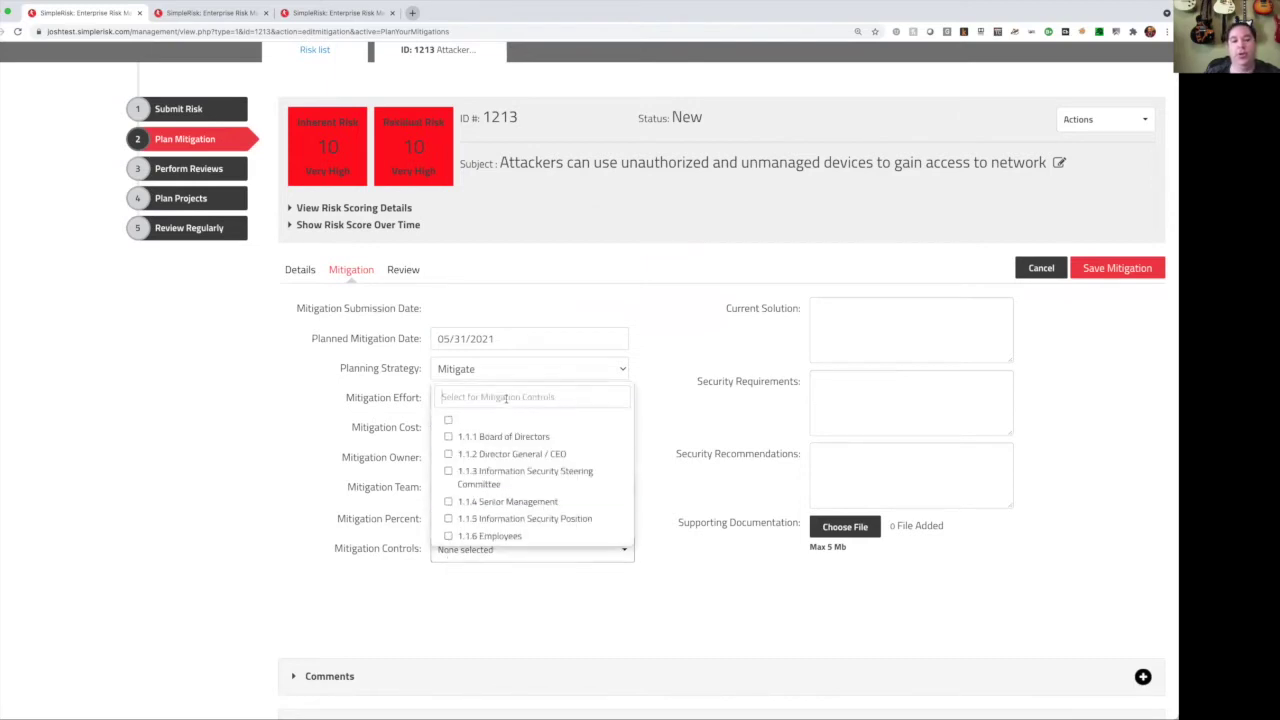
pyautogui.write('encrypt')
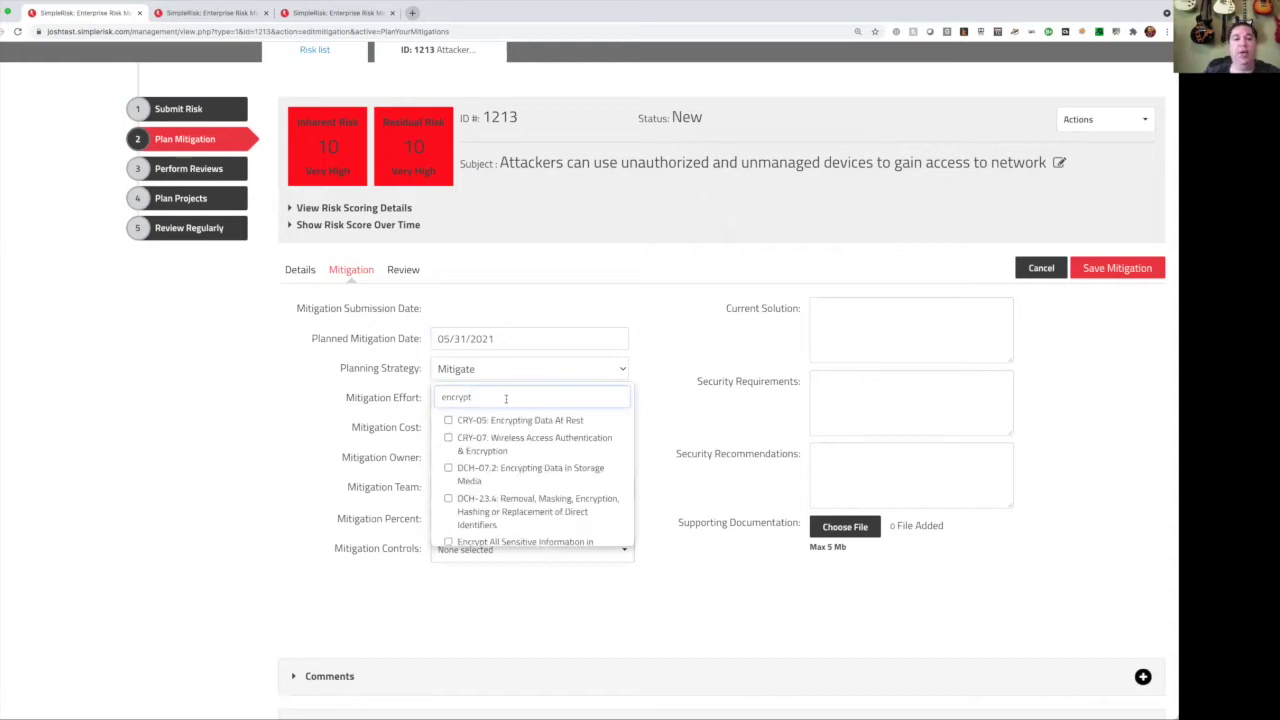
pyautogui.click(510, 420)
pyautogui.click(729, 564)
# Step: Examine the assigned control's details and mapped frameworks, and expand the risk's comments and audit trail
pyautogui.scroll(-3, 729, 563)
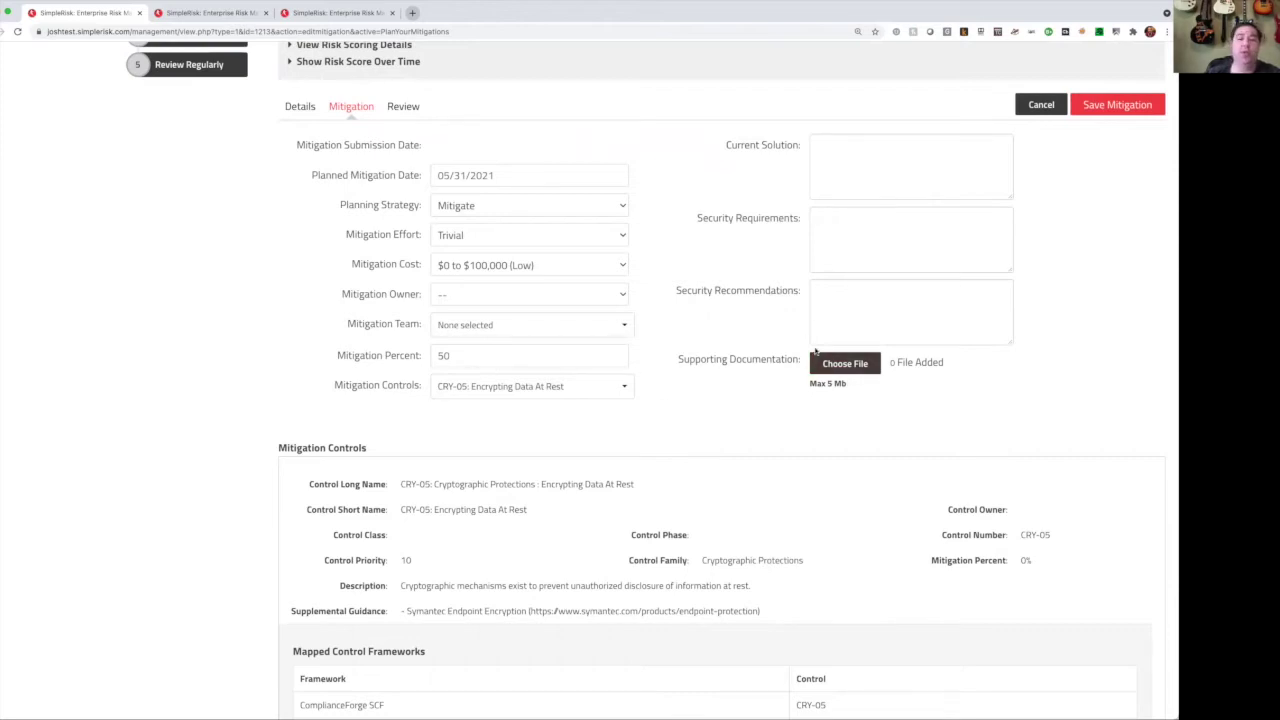
pyautogui.scroll(-5, 815, 350)
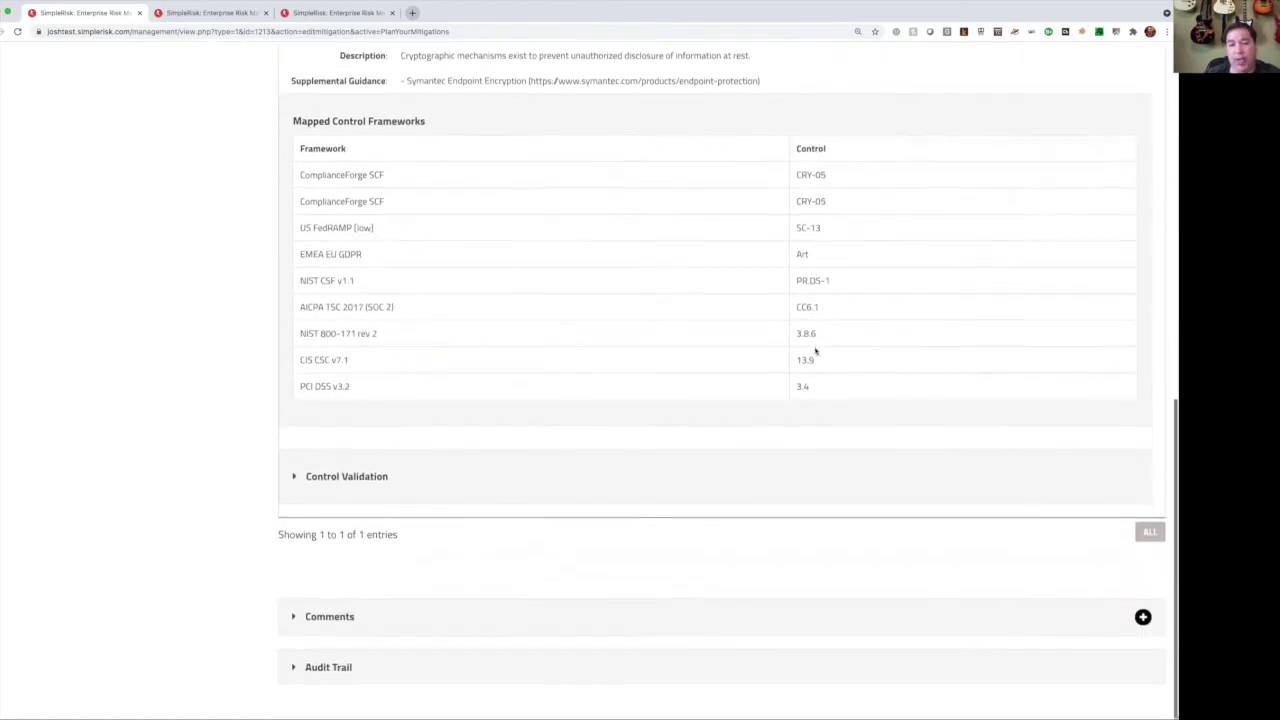
pyautogui.click(1142, 620)
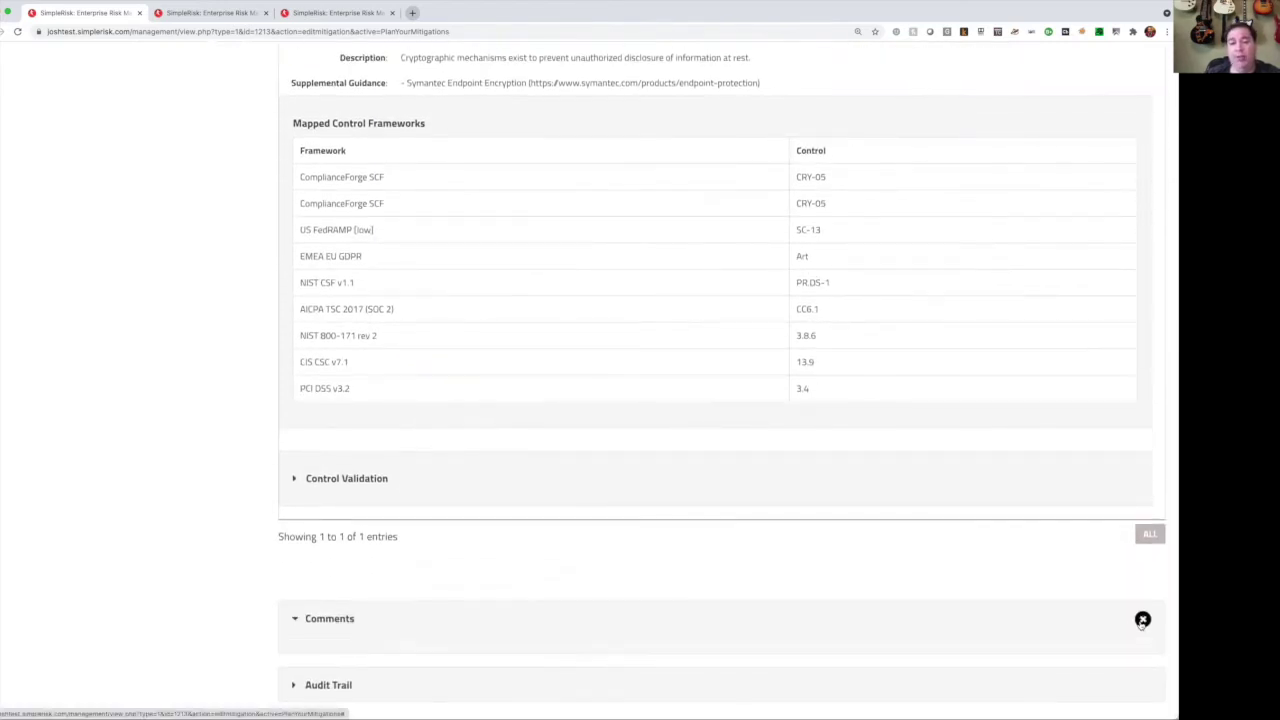
pyautogui.scroll(-2, 850, 620)
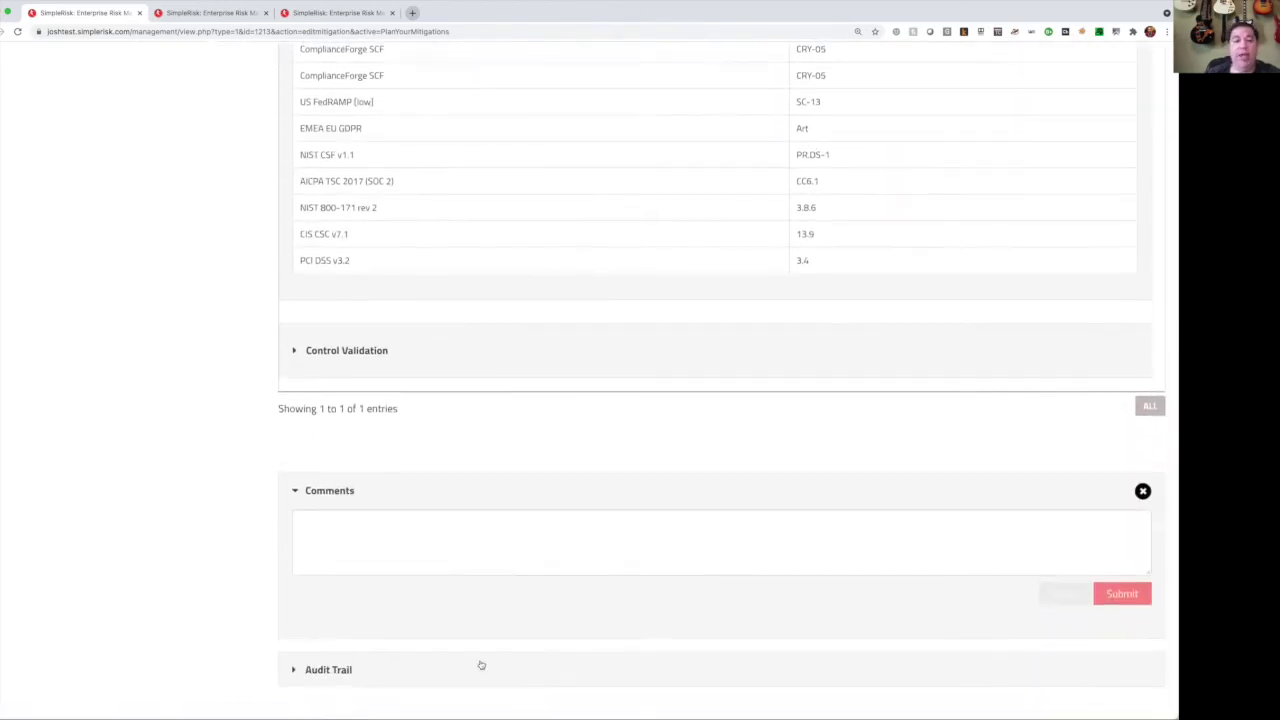
pyautogui.click(340, 668)
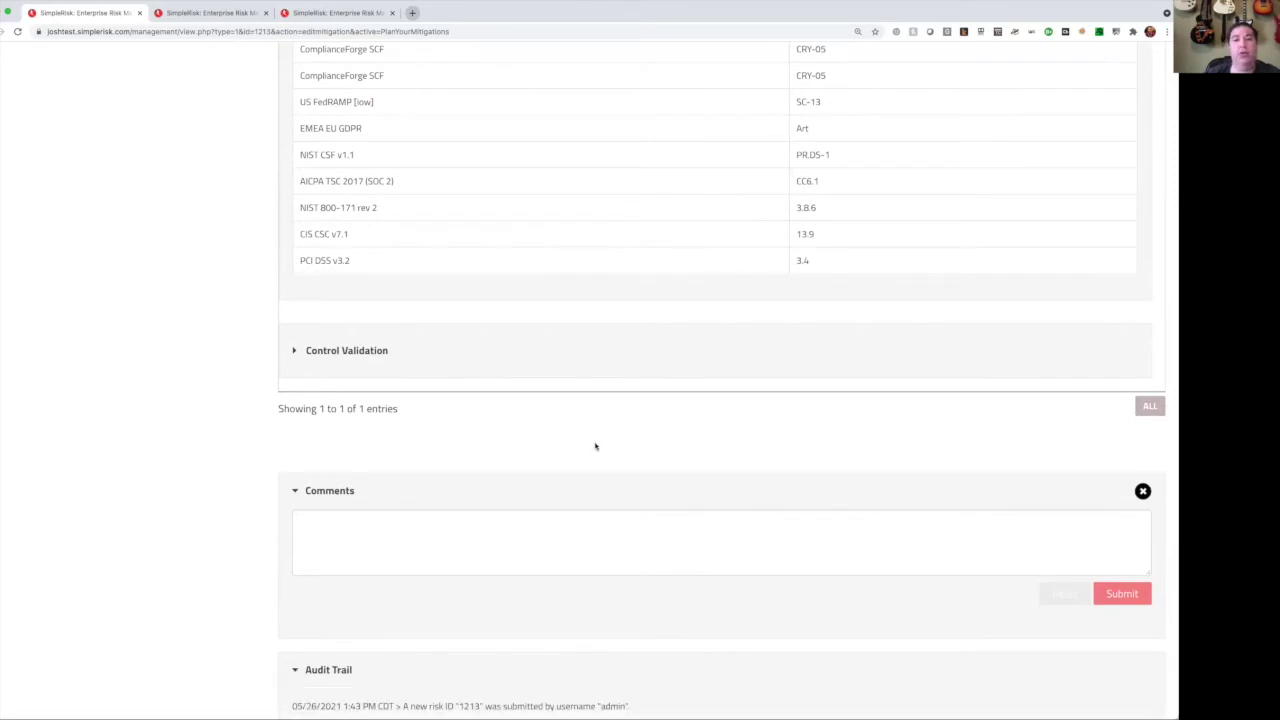
pyautogui.scroll(10, 594, 446)
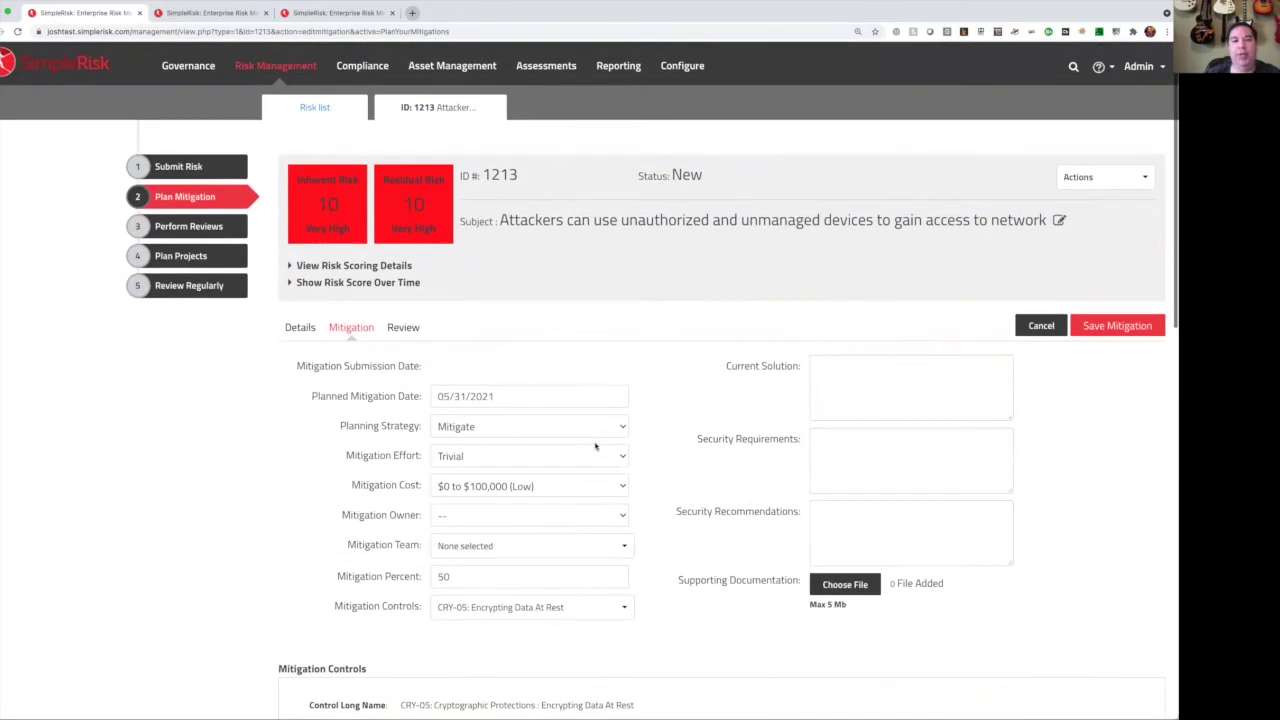
# Step: Recheck the mitigation percent against the inherent risk score and save the mitigation
pyautogui.moveTo(463, 571); pyautogui.dragTo(410, 568)
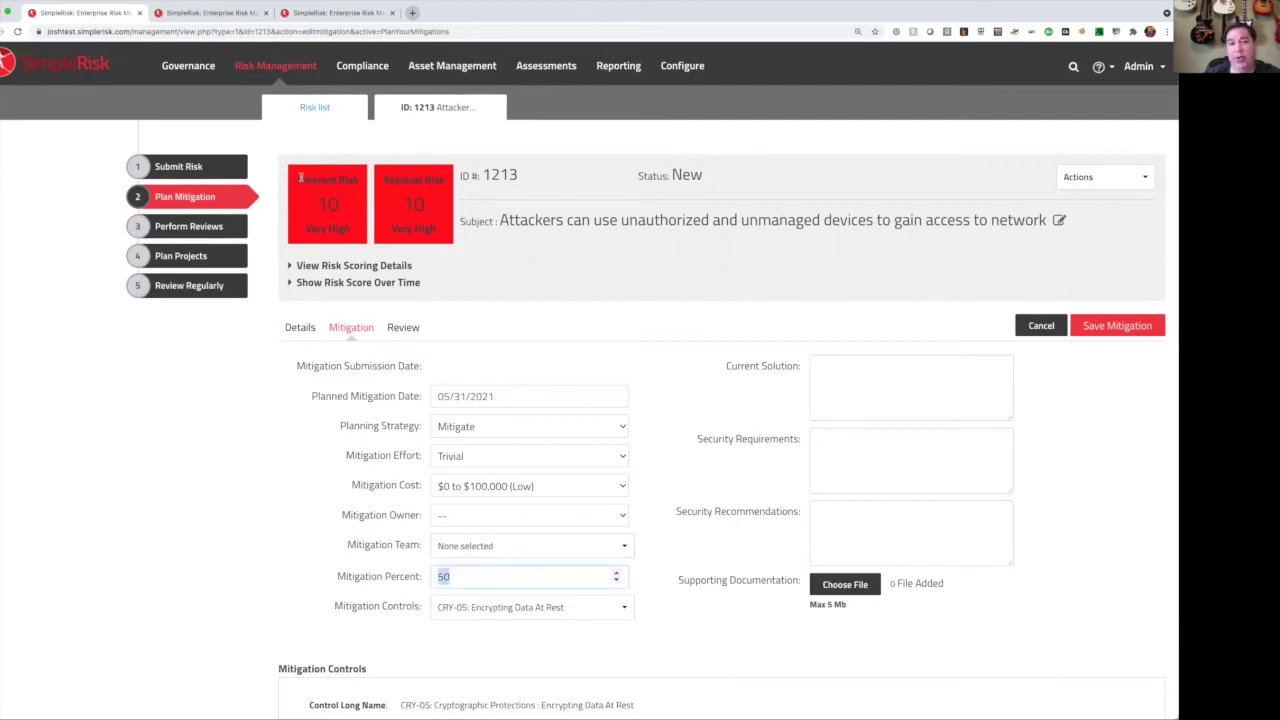
pyautogui.moveTo(302, 178); pyautogui.dragTo(359, 231)
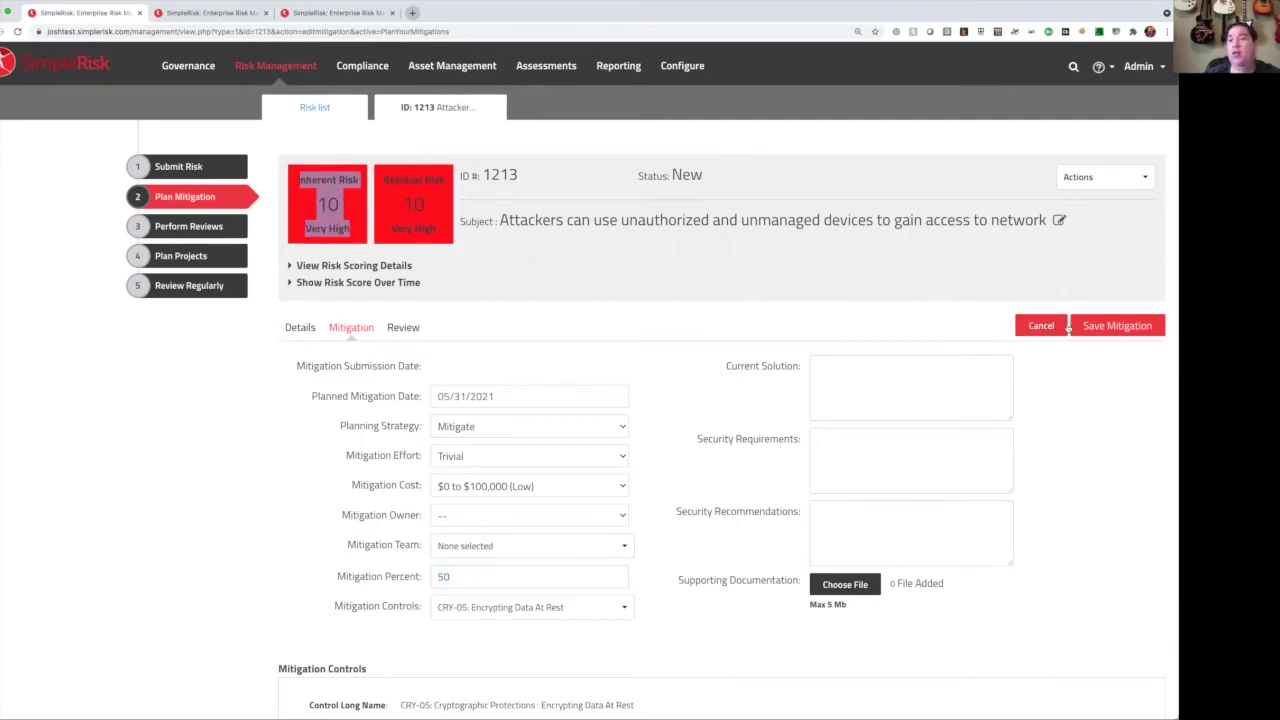
pyautogui.click(1084, 326)
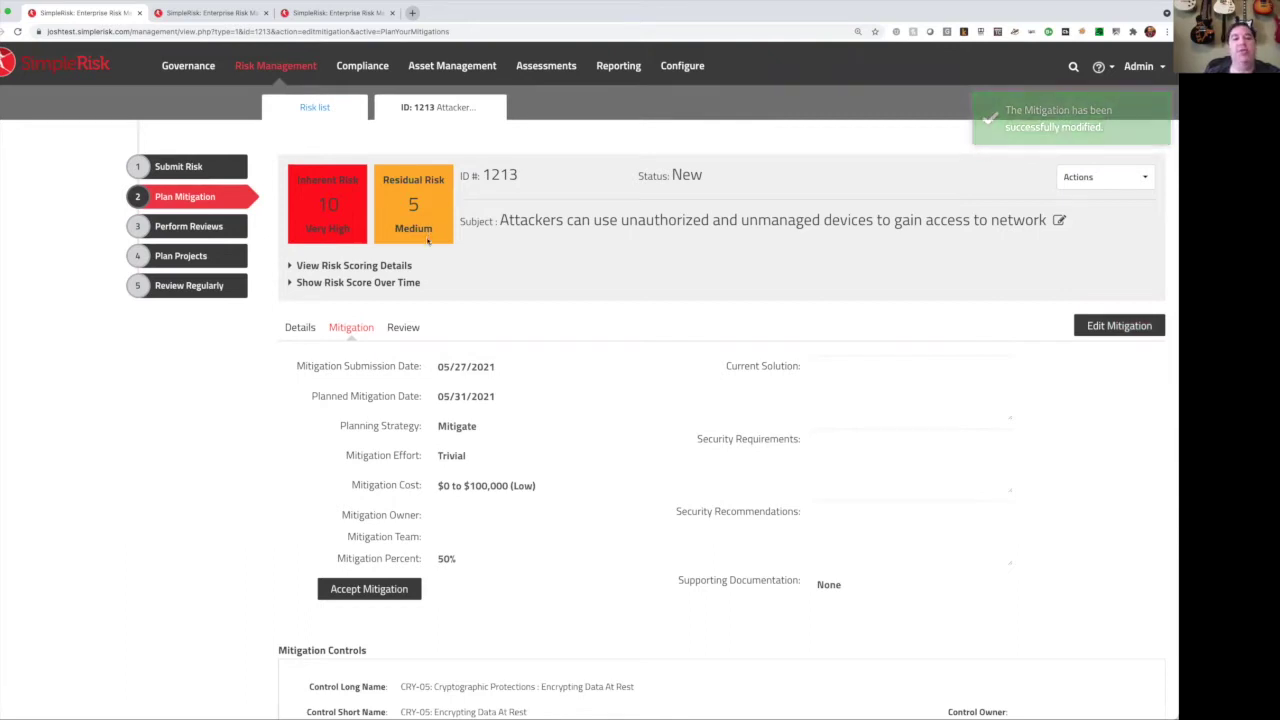
# Step: Show the risk score over time and examine the first and latest points of the scoring history chart
pyautogui.click(397, 283)
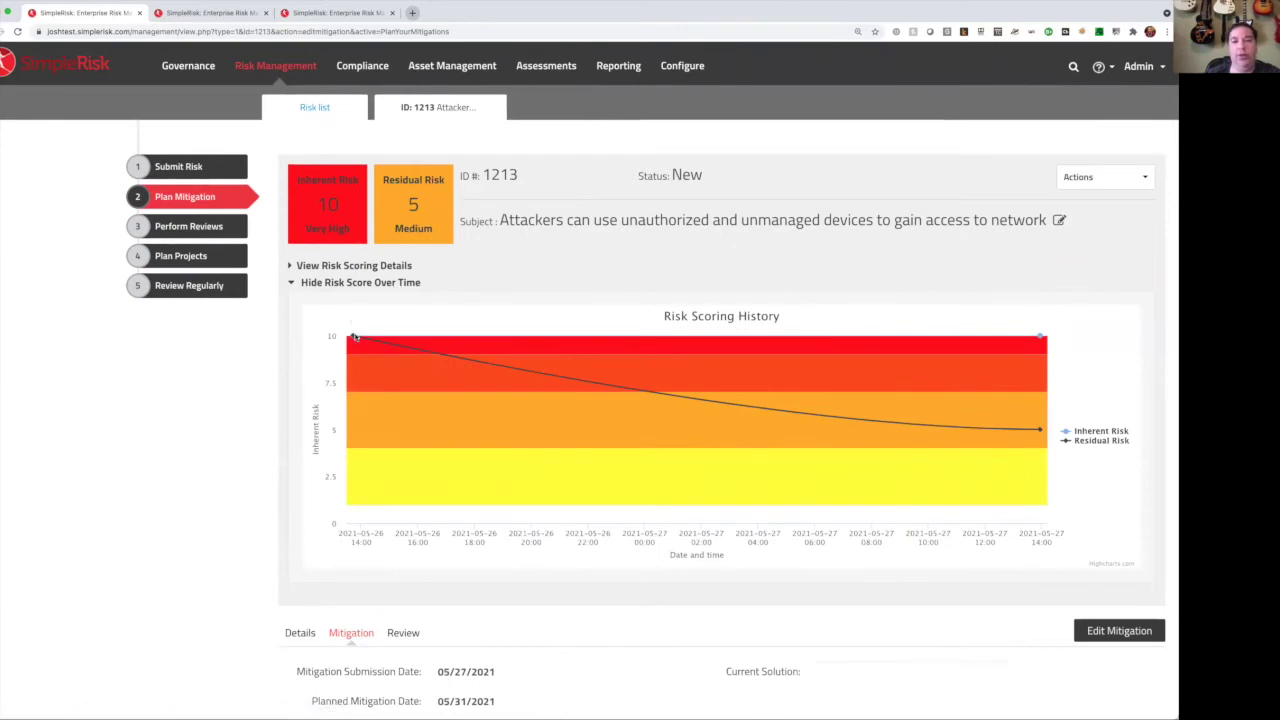
pyautogui.moveTo(352, 341)
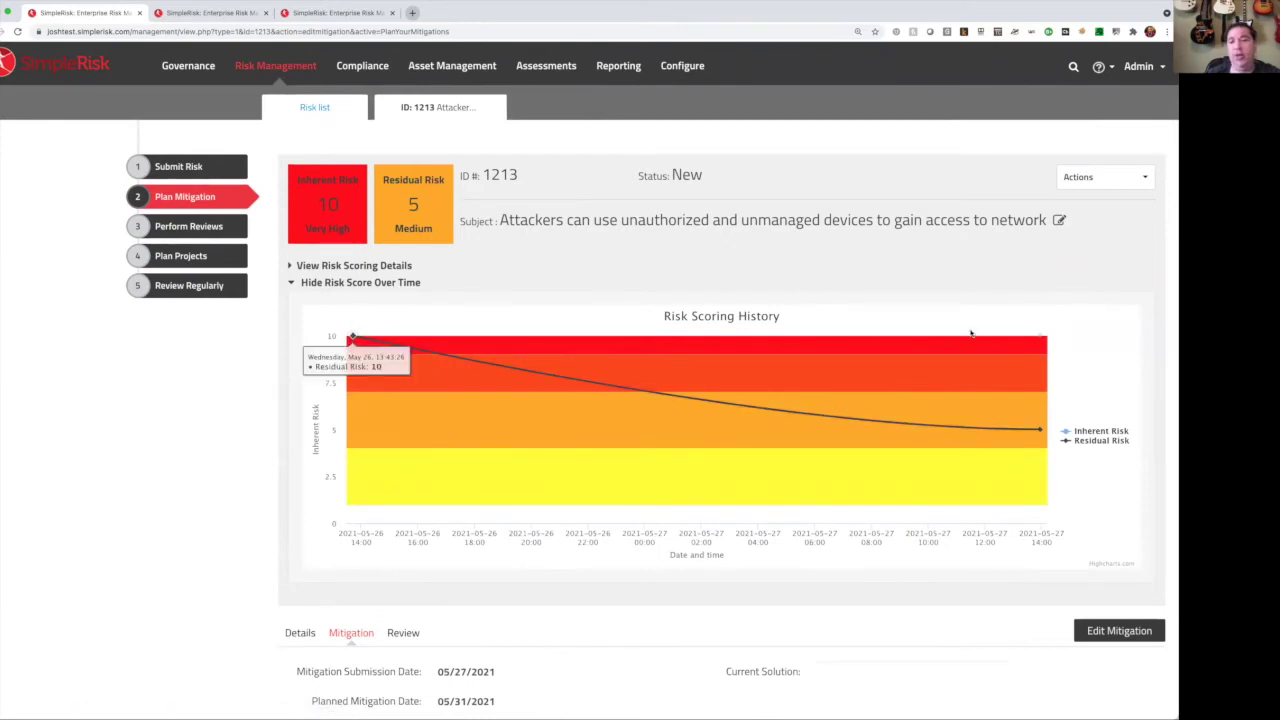
pyautogui.moveTo(1043, 341)
pyautogui.moveTo(1041, 429)
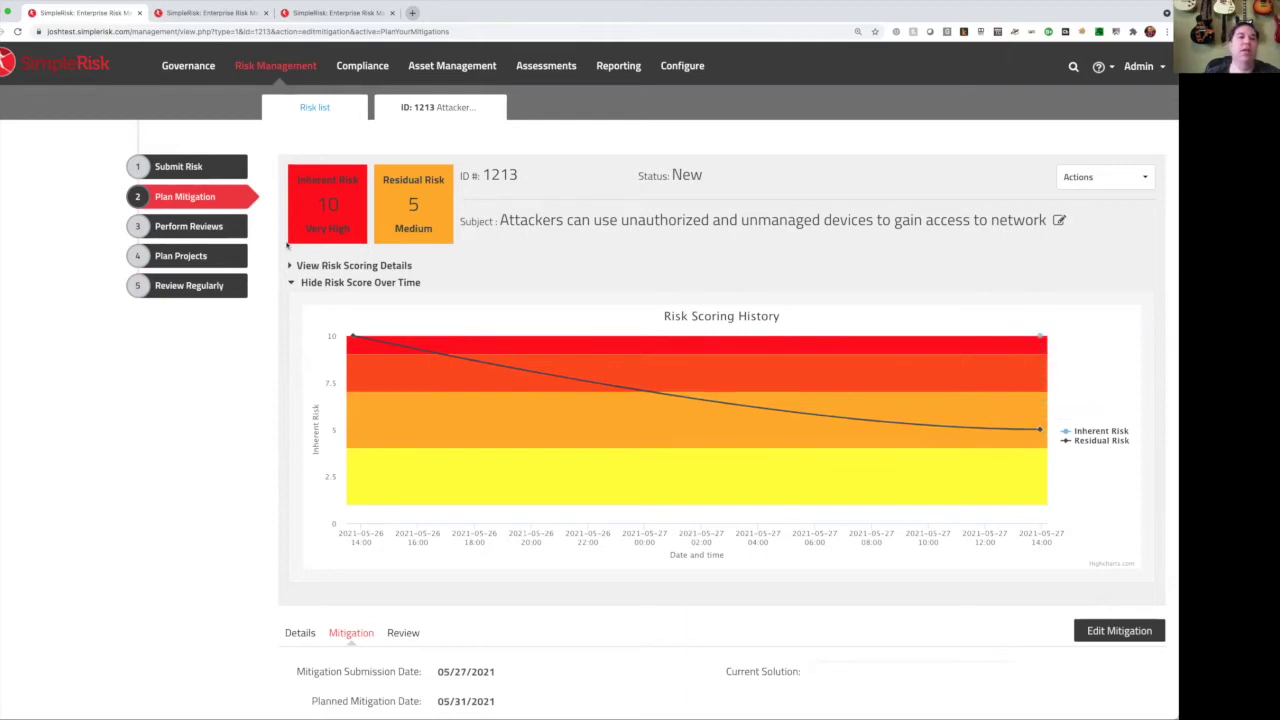
# Step: Open the management review for the risk about unauthorized and unmanaged devices and set its review to Approve Risk
pyautogui.click(222, 229)
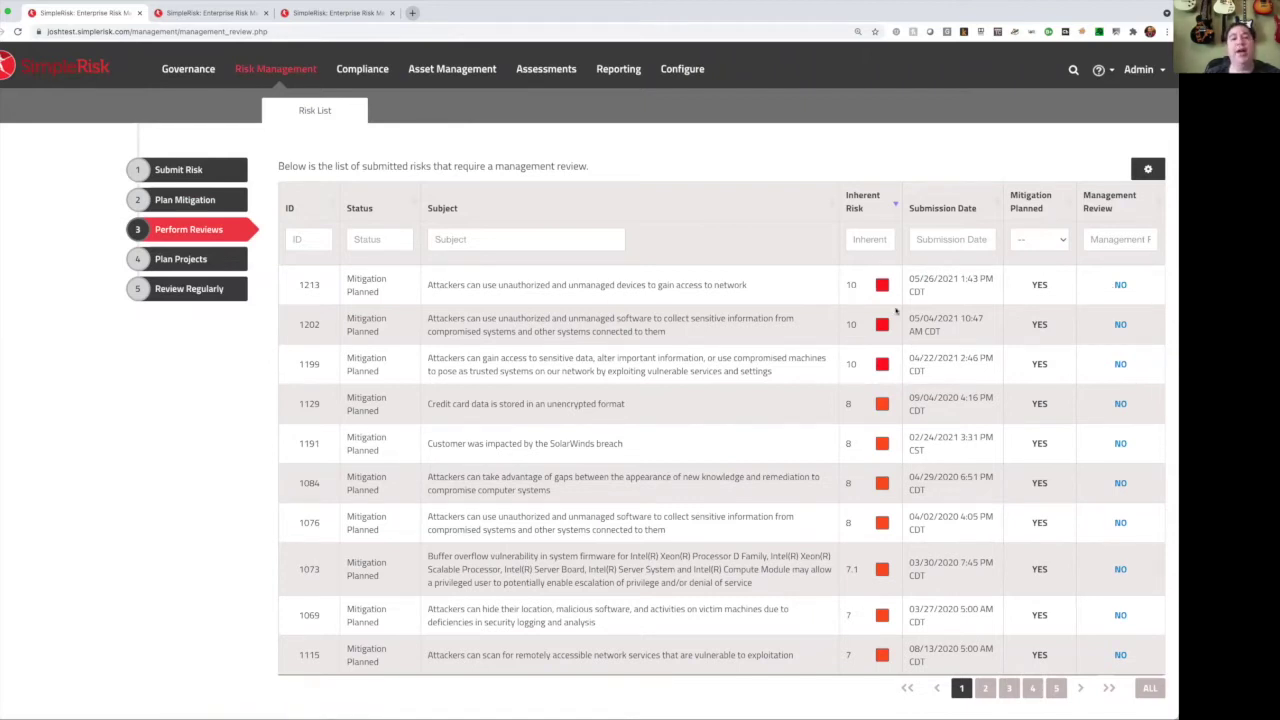
pyautogui.click(1121, 286)
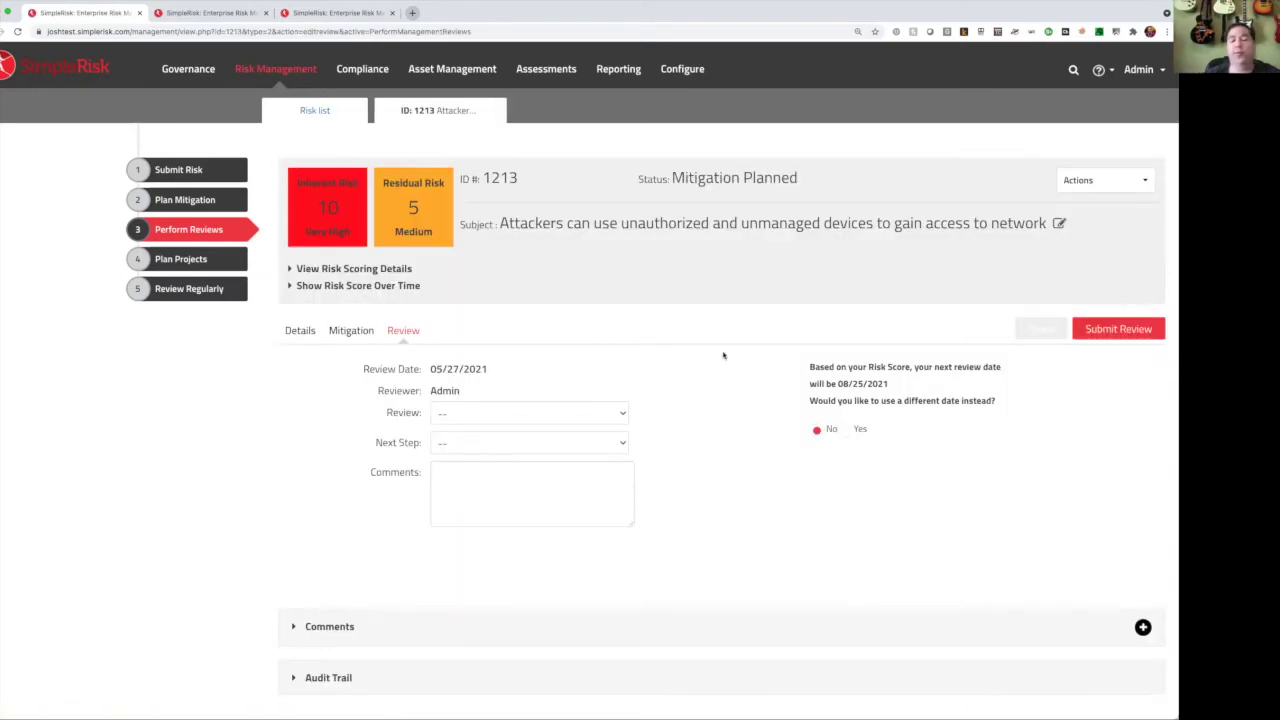
pyautogui.click(566, 419)
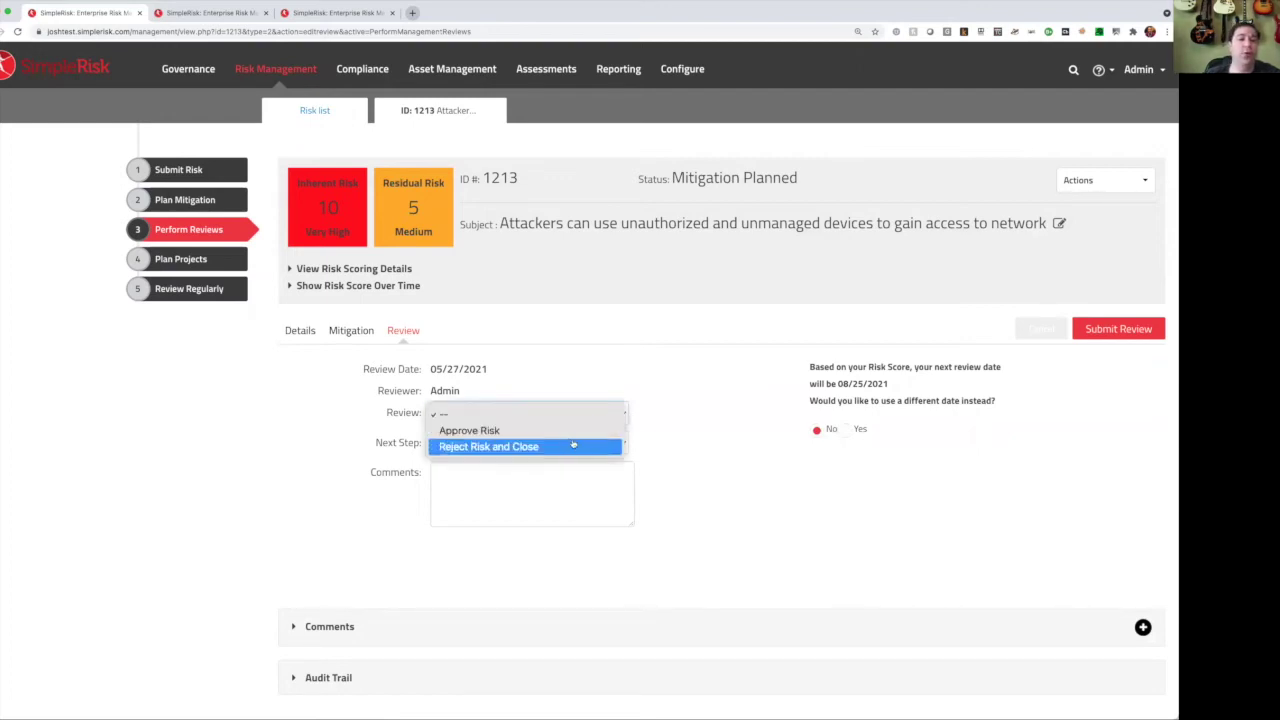
pyautogui.click(574, 433)
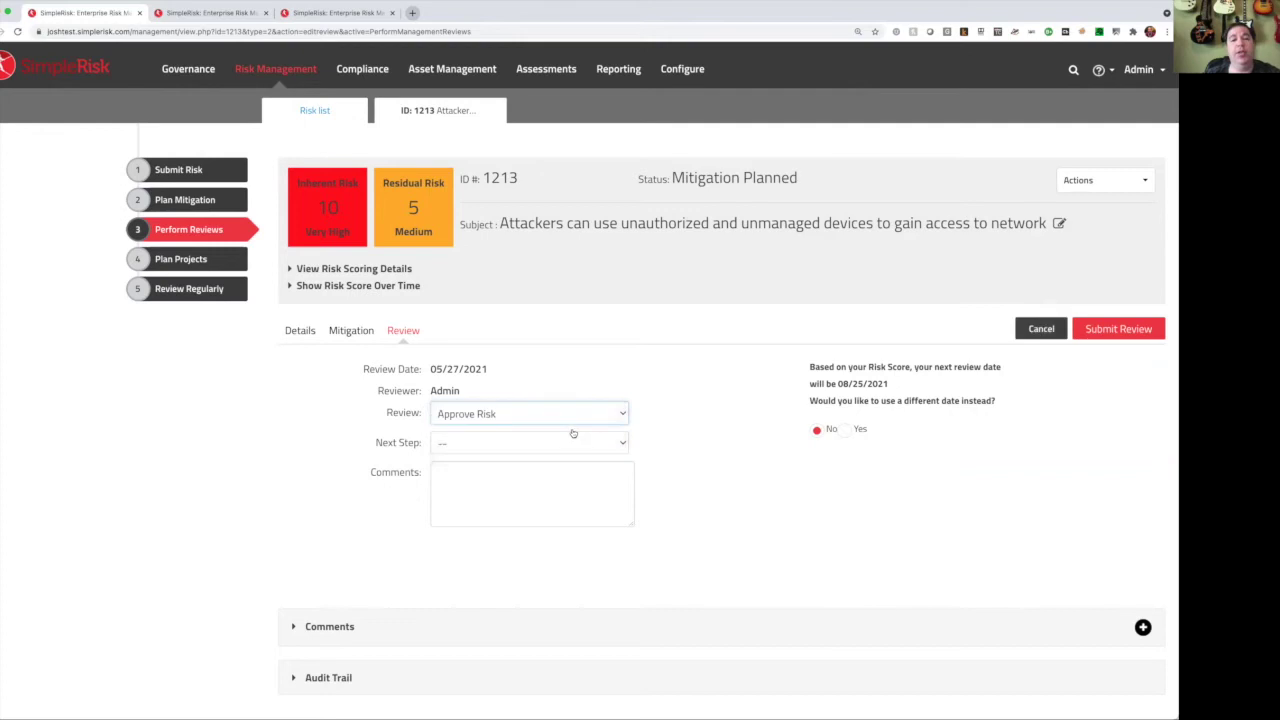
# Step: Try Consider for Project with its list of existing projects, and Submit as a Production Issue, as the review's next step
pyautogui.click(457, 445)
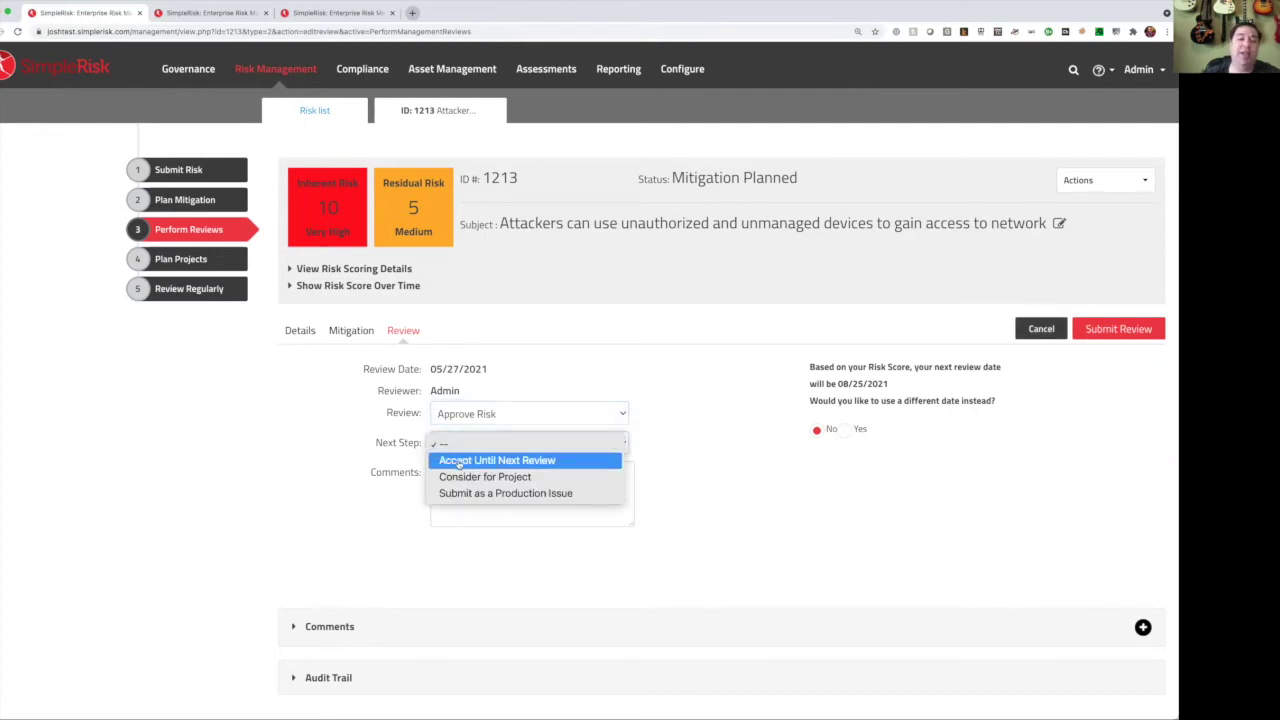
pyautogui.click(517, 477)
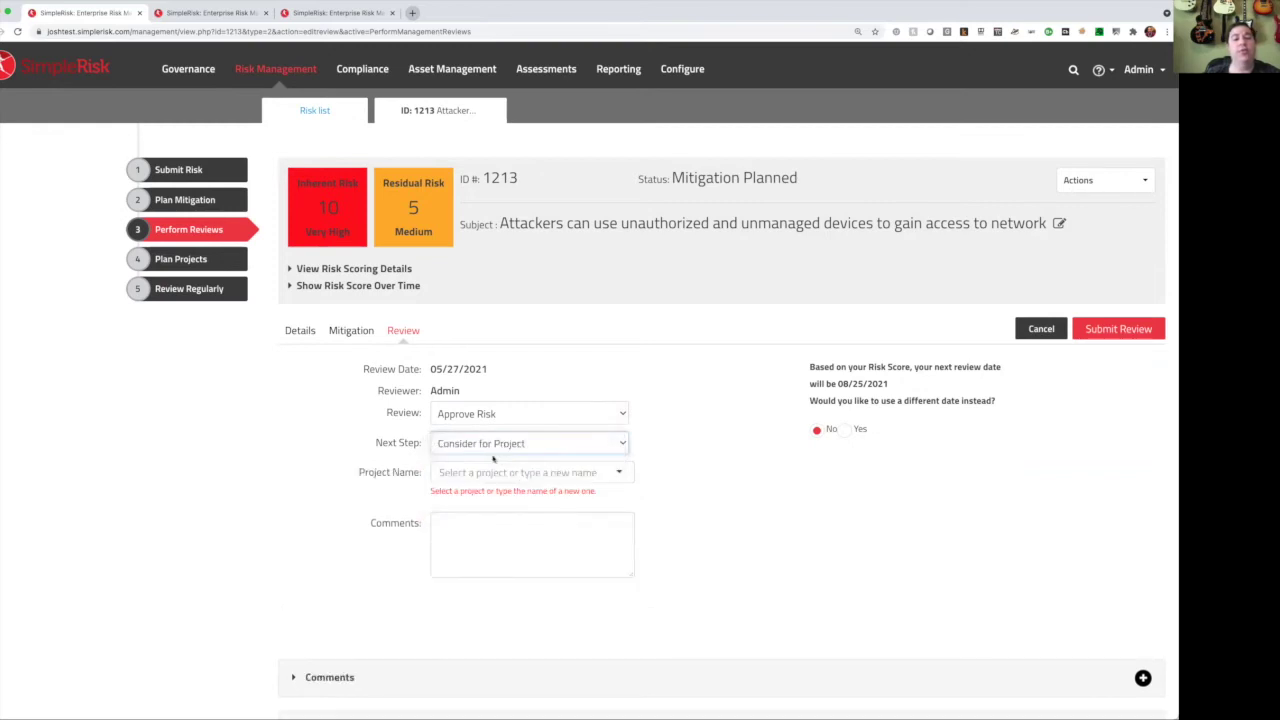
pyautogui.click(480, 474)
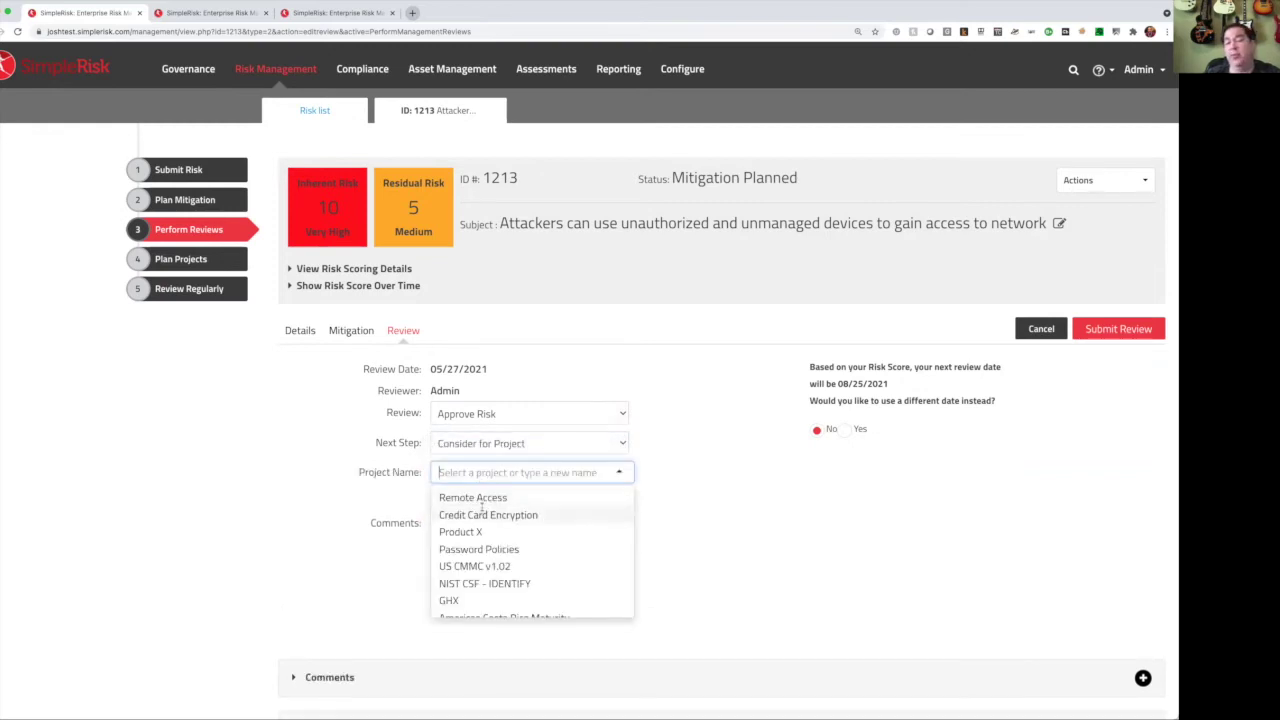
pyautogui.click(550, 446)
pyautogui.click(547, 461)
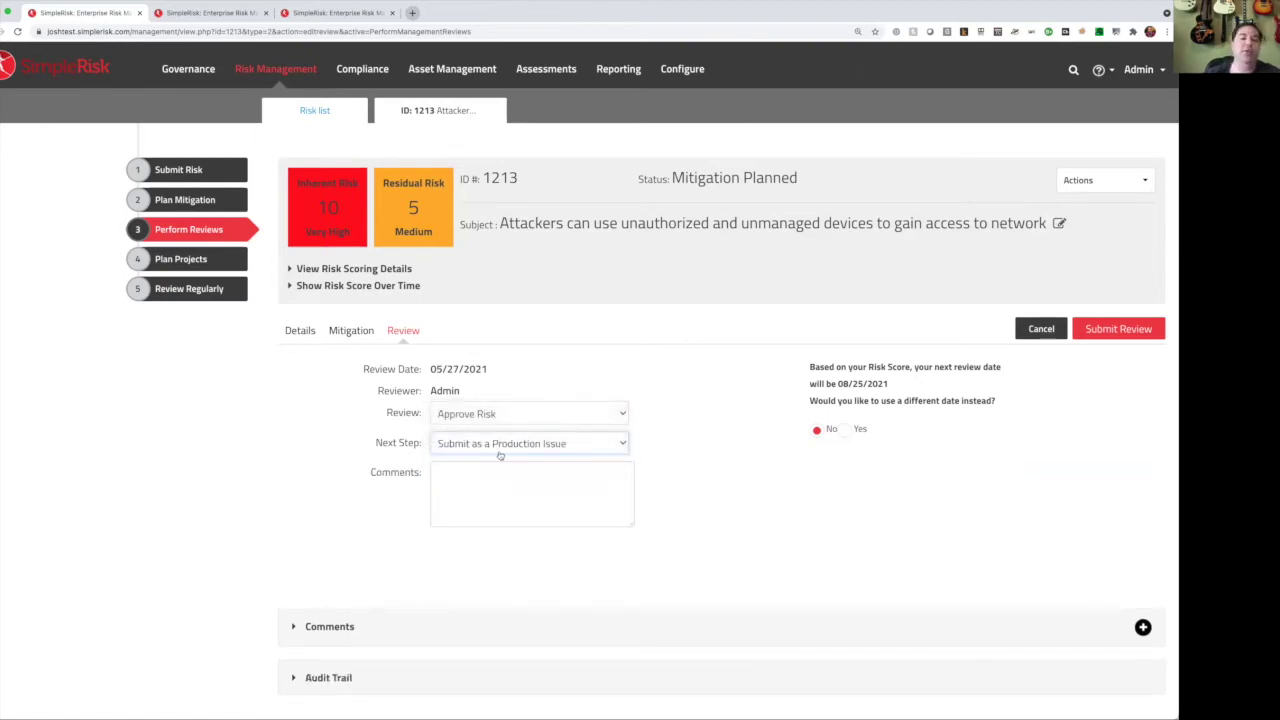
# Step: Set the review's next step to Accept Until Next Review and check the score-based next review date
pyautogui.click(496, 447)
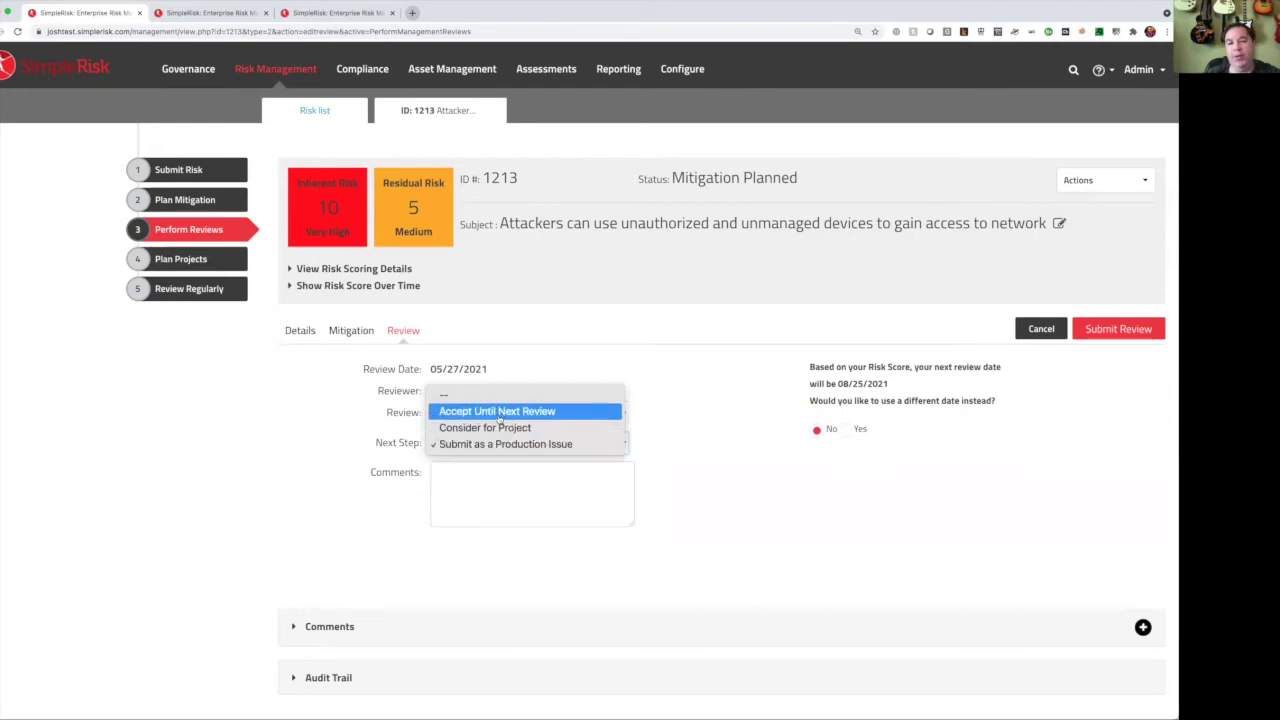
pyautogui.click(498, 414)
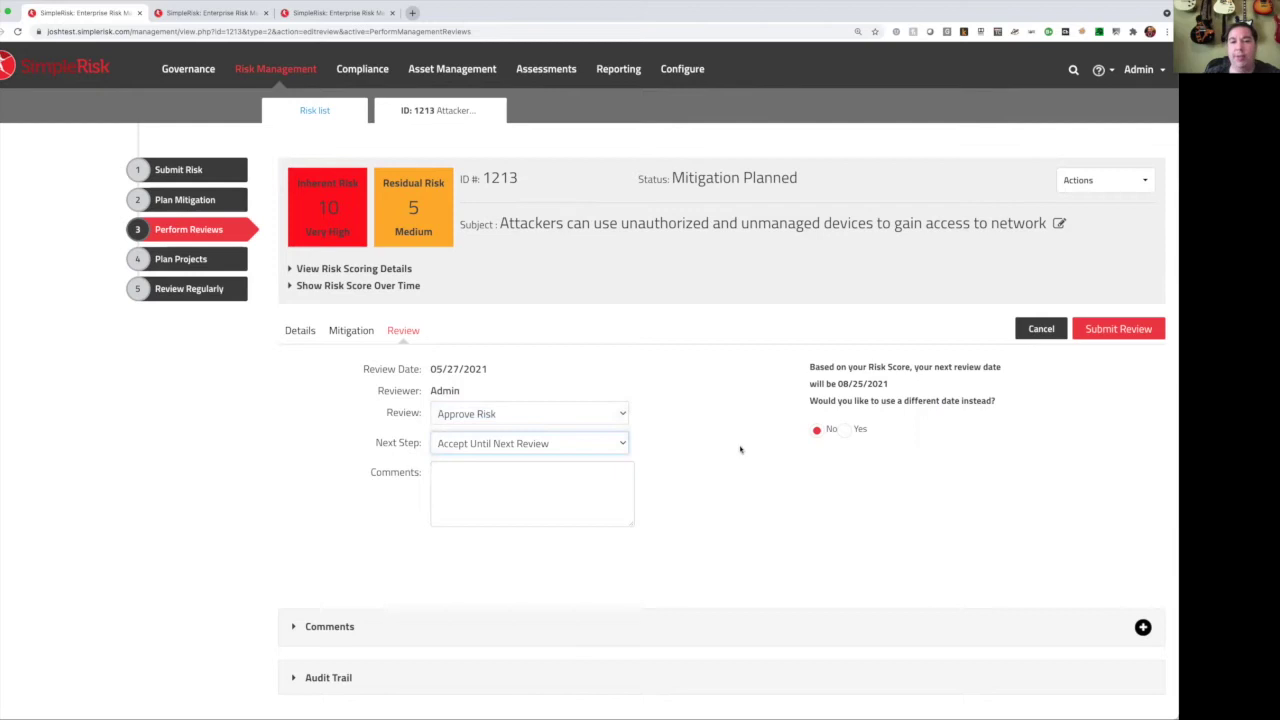
pyautogui.moveTo(825, 368); pyautogui.dragTo(910, 369)
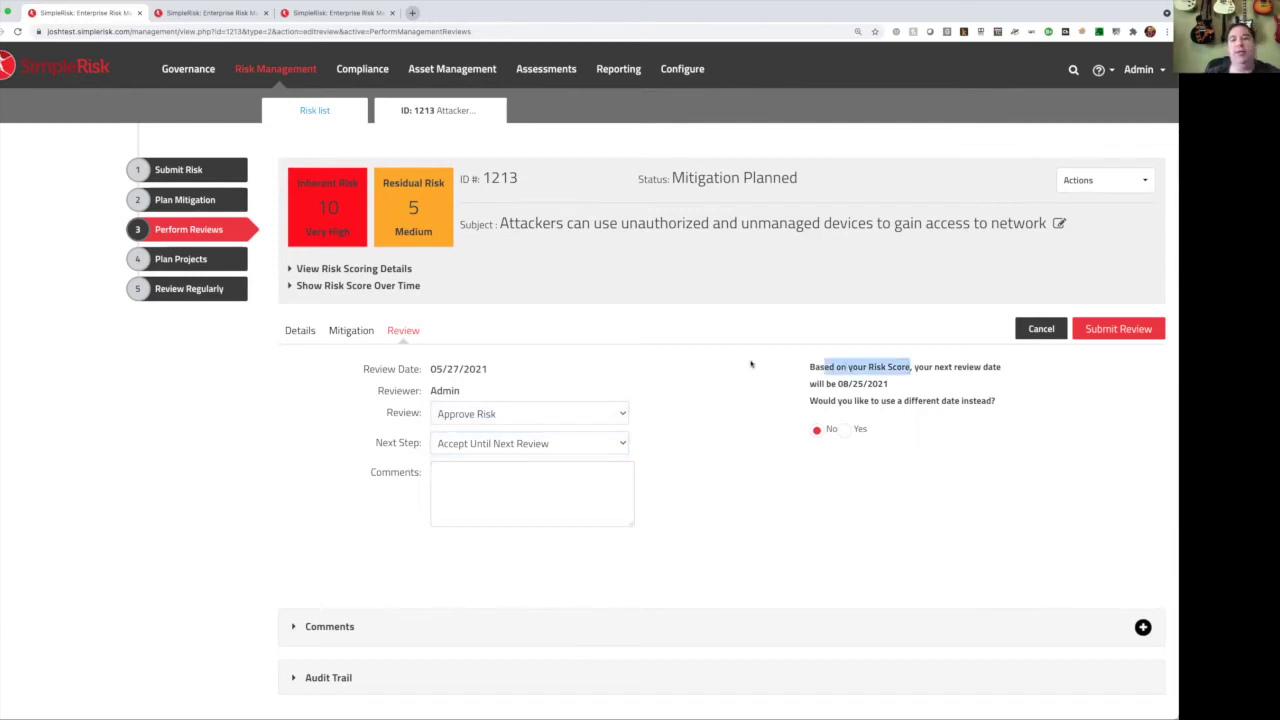
# Step: Open the review settings in the configuration area of the second browser tab to examine the review intervals per risk level
pyautogui.click(218, 17)
pyautogui.click(692, 70)
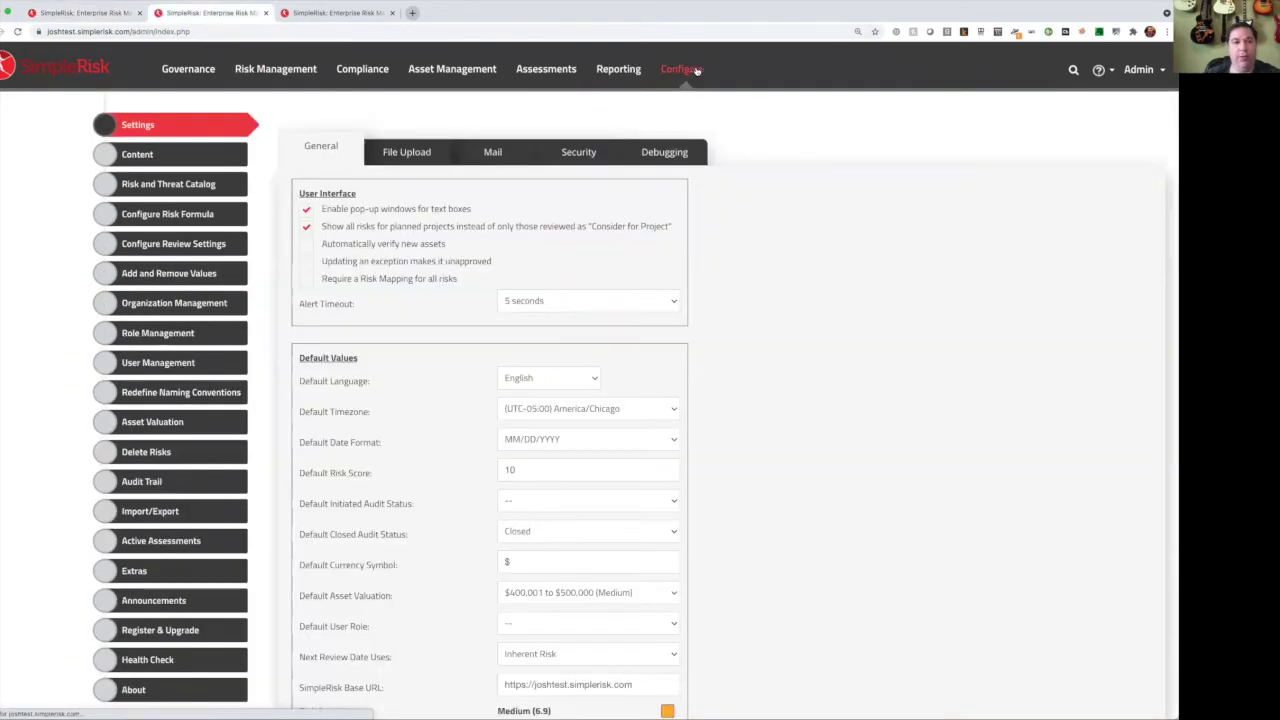
pyautogui.click(192, 243)
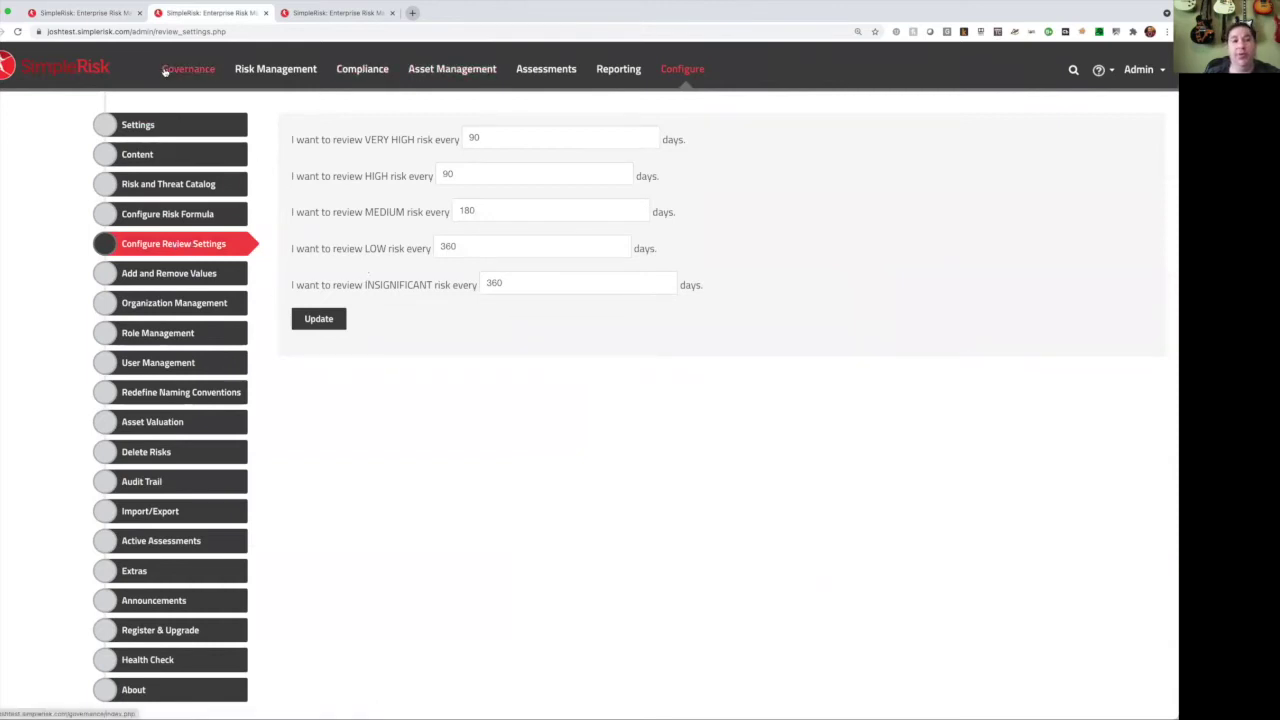
# Step: Check the VERY HIGH risk review interval against the score-based next review date in the risk's management review
pyautogui.moveTo(365, 140); pyautogui.dragTo(414, 140)
pyautogui.doubleClick(513, 136)
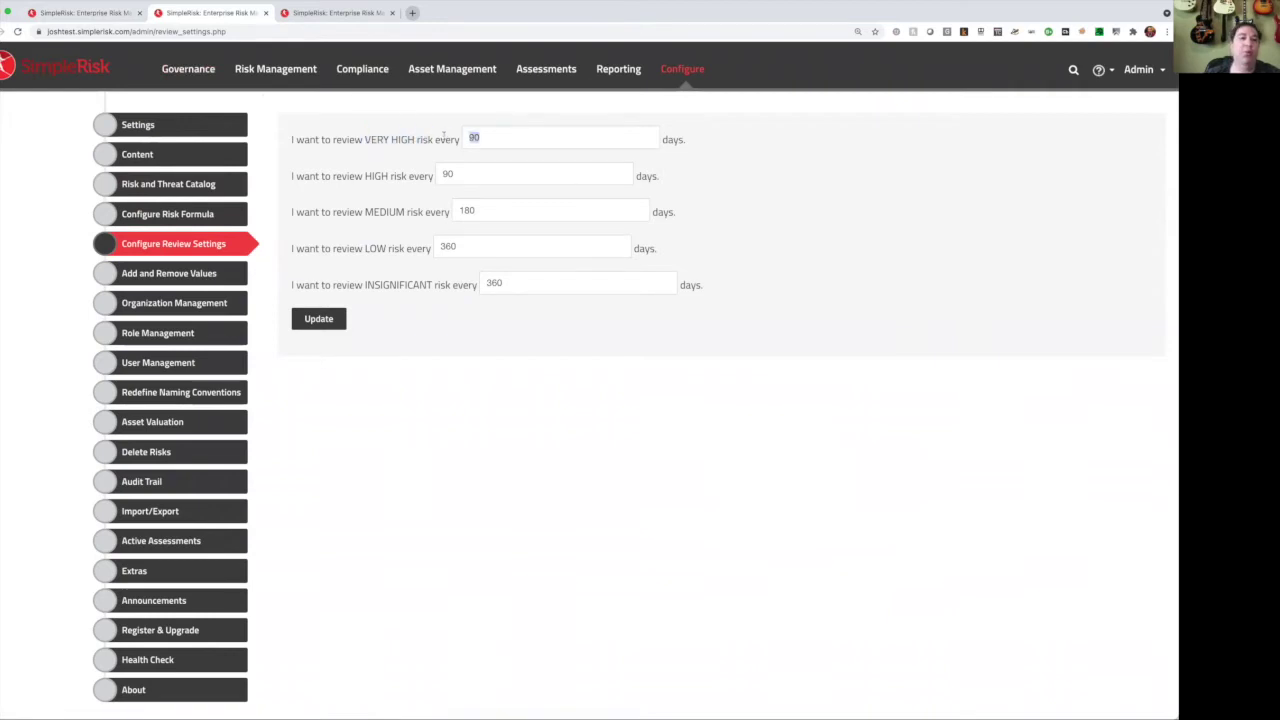
pyautogui.click(105, 14)
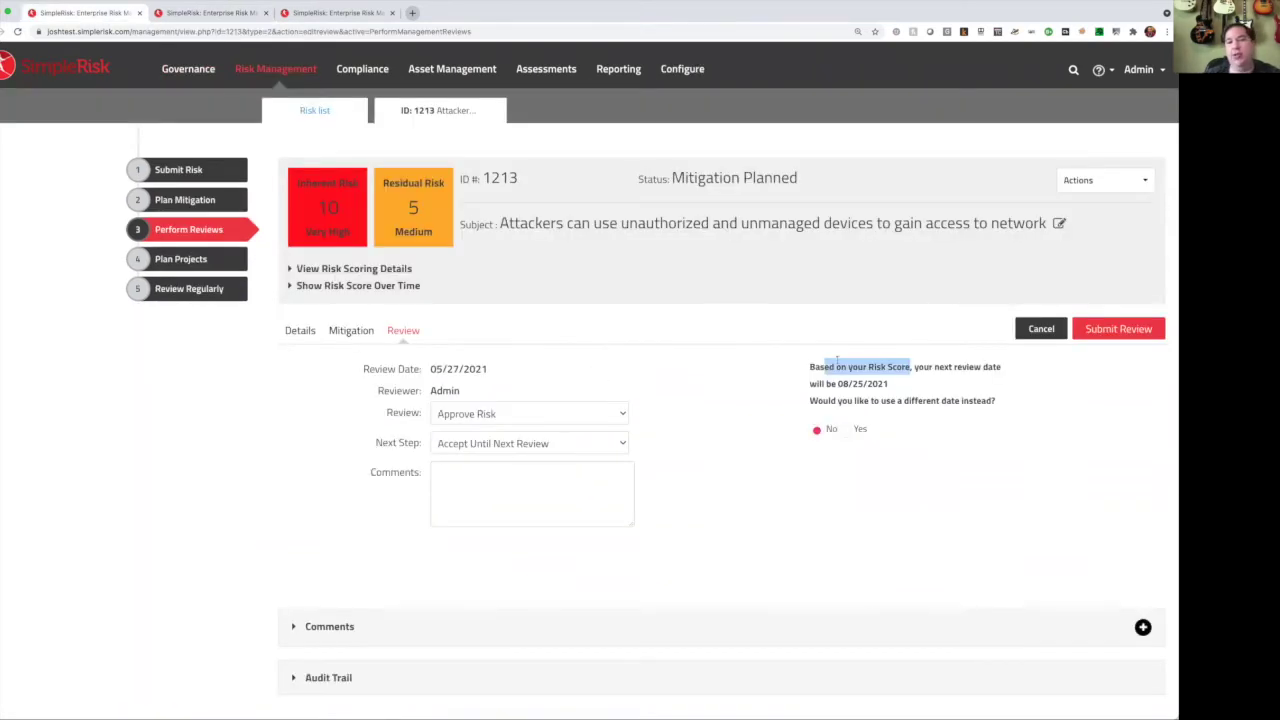
pyautogui.moveTo(837, 384); pyautogui.dragTo(891, 387)
# Step: Try using a different next review date, revert that choice to No, and submit the management review
pyautogui.click(846, 434)
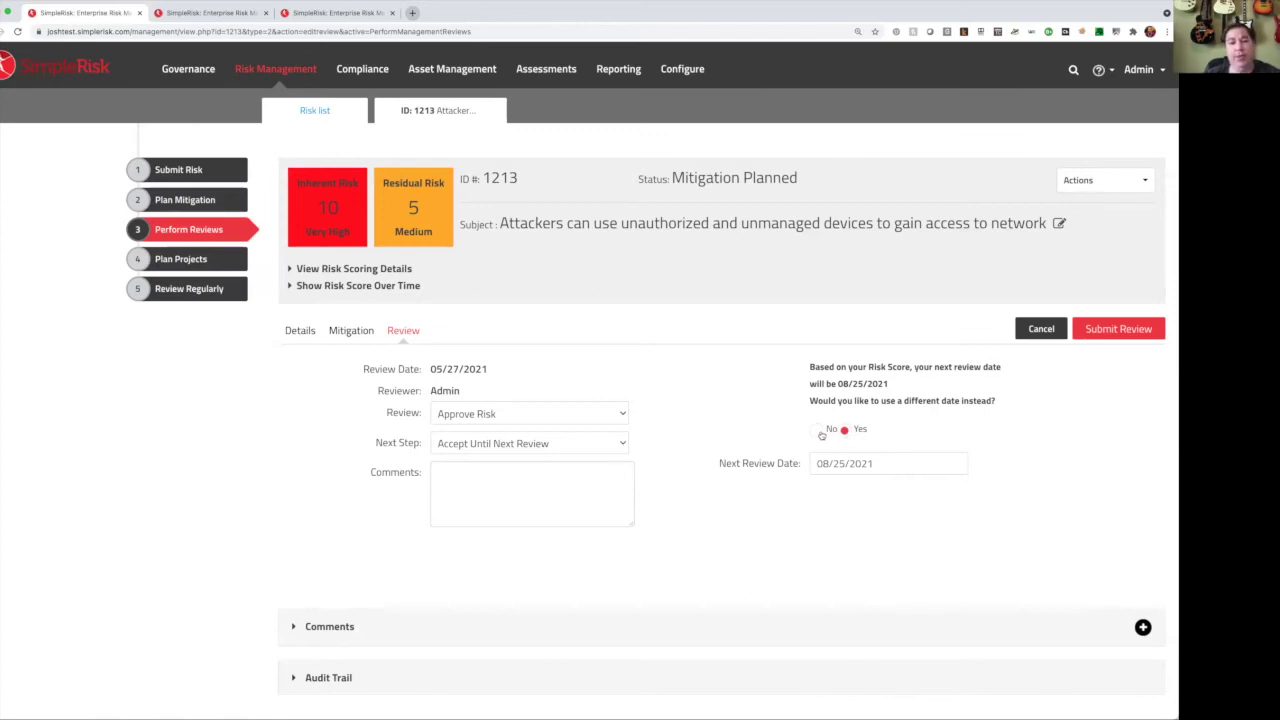
pyautogui.click(821, 433)
pyautogui.click(1104, 329)
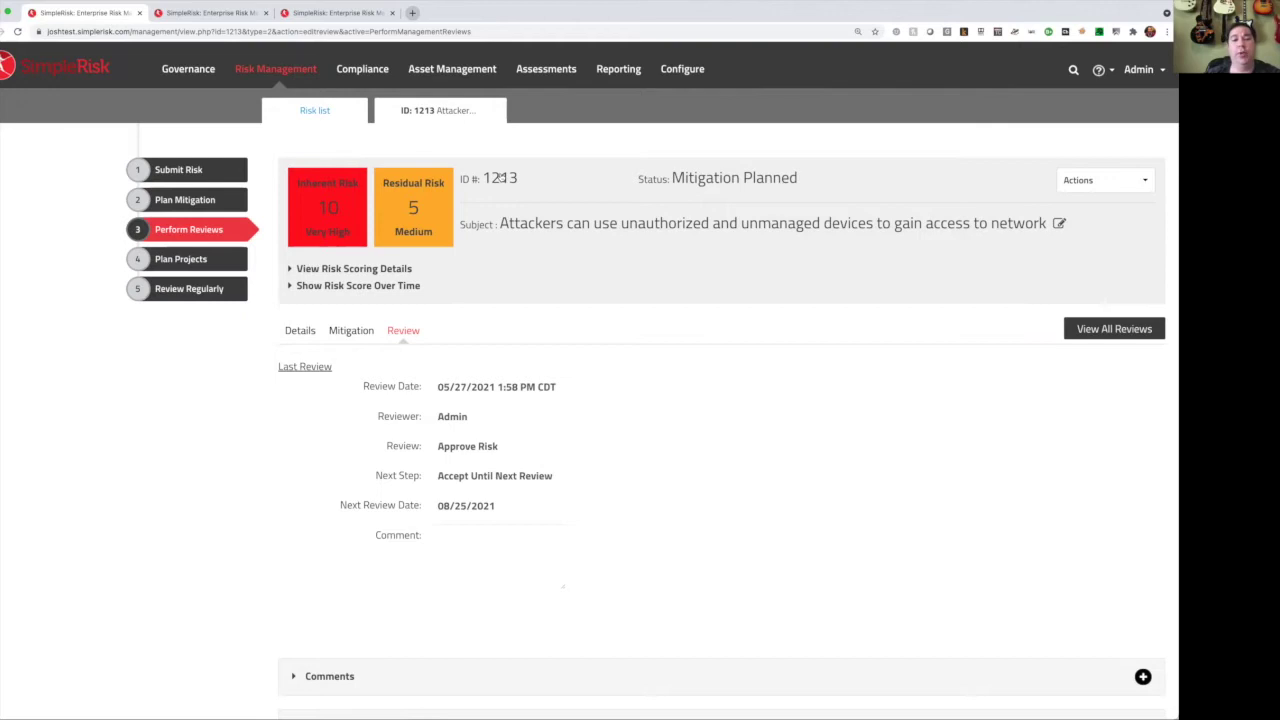
# Step: Open the list of risks needing management review, and the regular review list with all its risks on one page
pyautogui.click(187, 234)
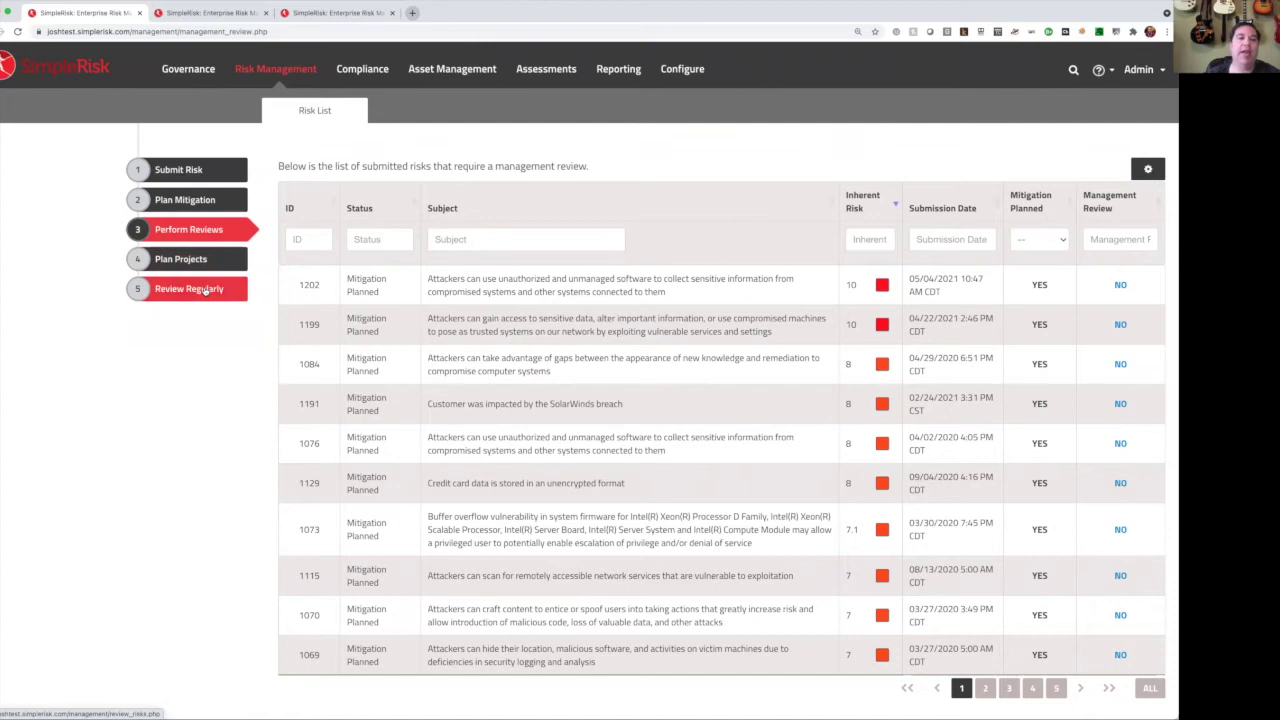
pyautogui.click(208, 289)
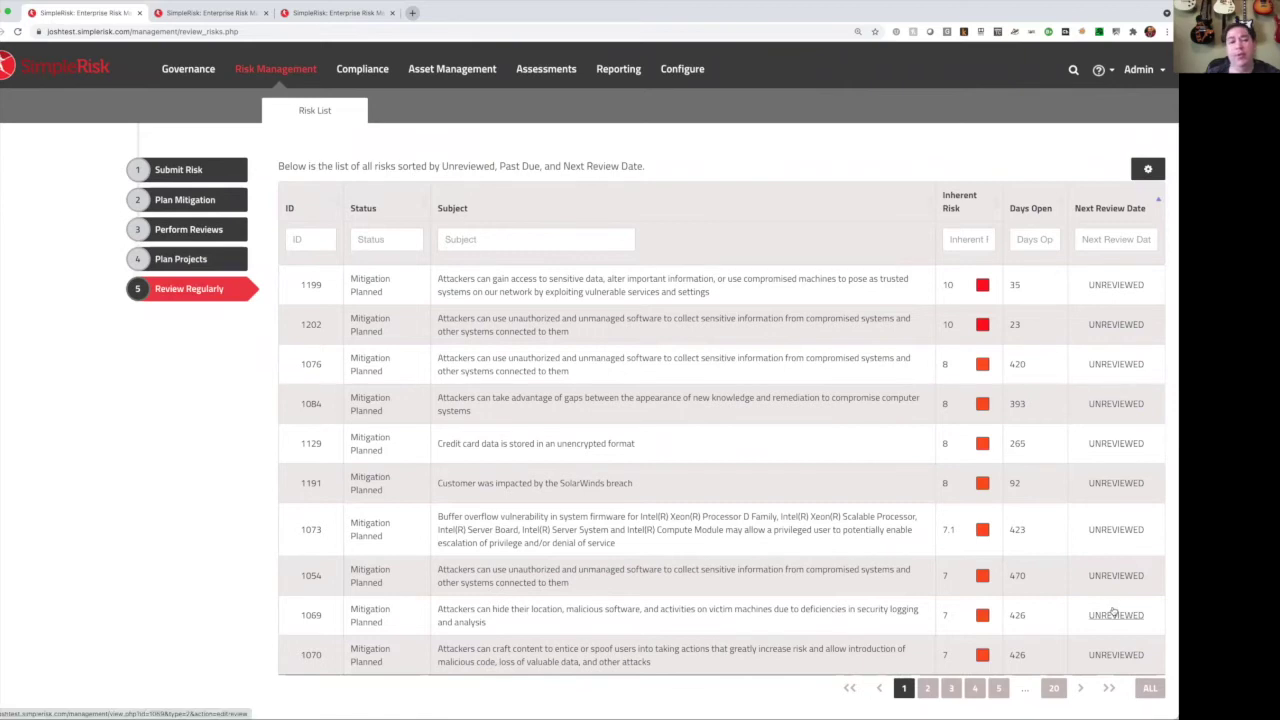
pyautogui.click(1146, 689)
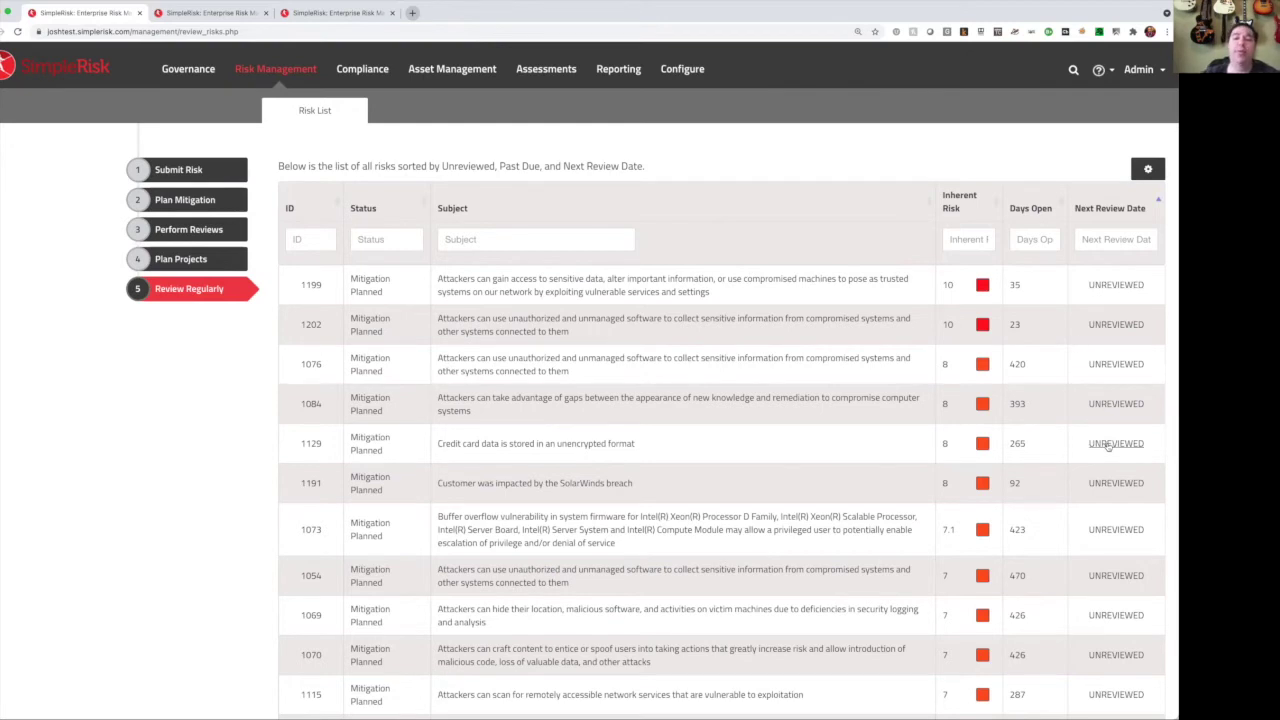
# Step: Examine the regular review list for unreviewed risks, past due risks and risks with upcoming review dates
pyautogui.scroll(-3, 1107, 444)
pyautogui.scroll(-12, 1107, 444)
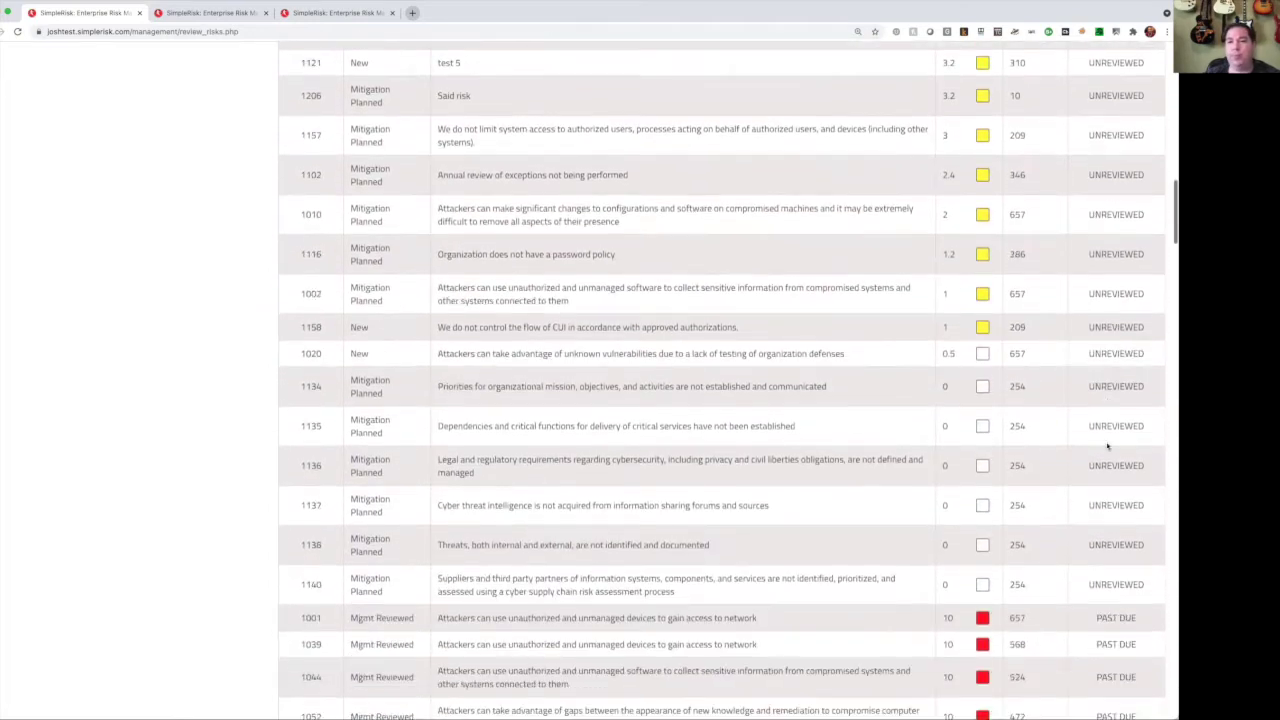
pyautogui.scroll(-7, 1107, 447)
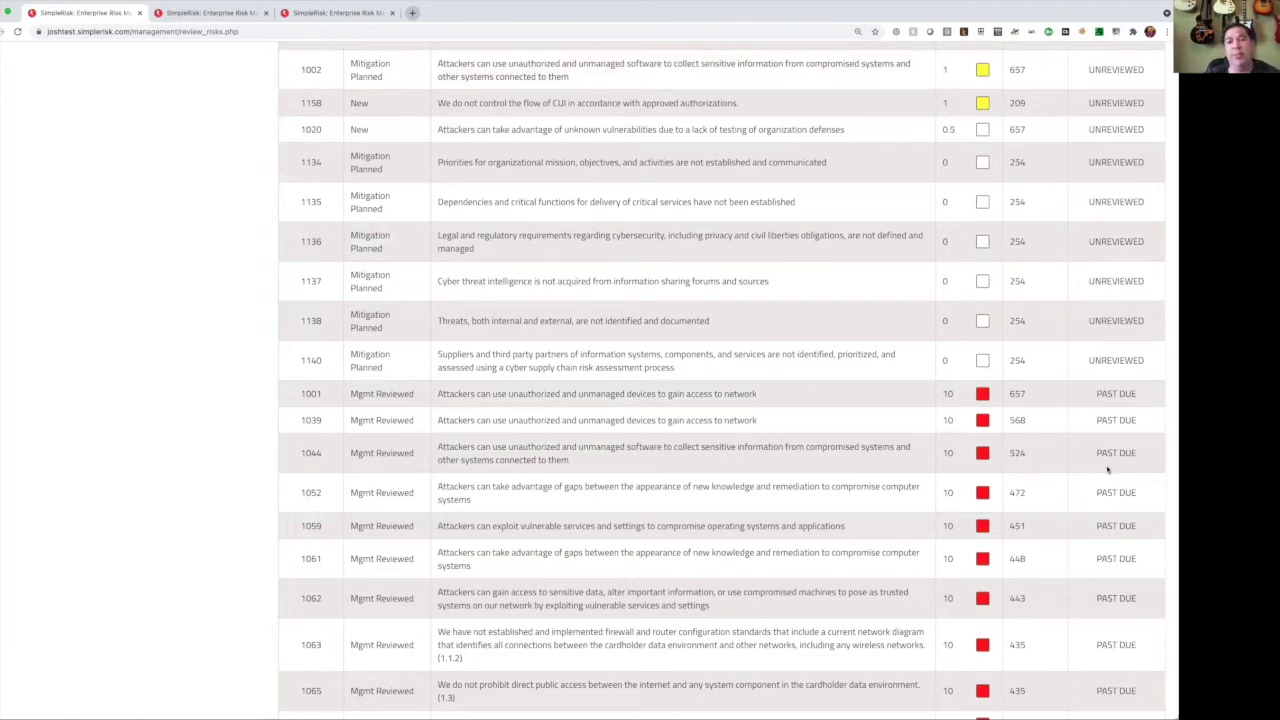
pyautogui.scroll(-1, 1107, 469)
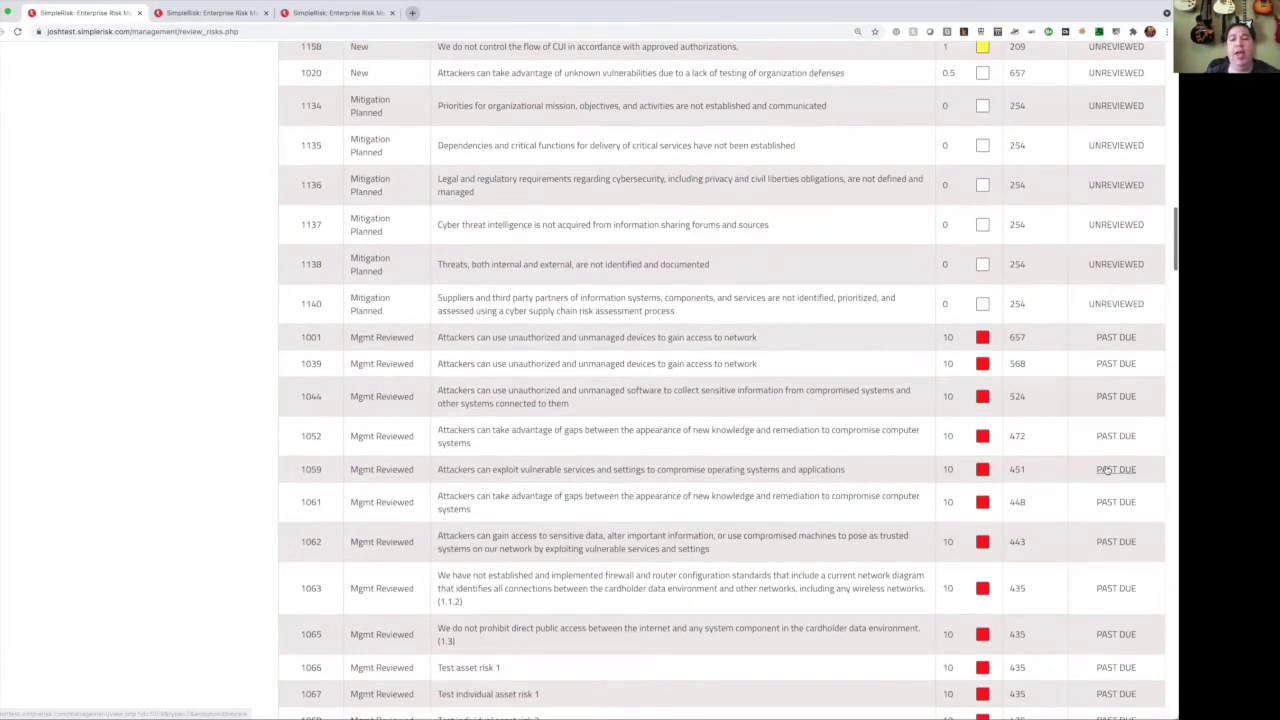
pyautogui.scroll(-20, 1107, 469)
pyautogui.scroll(-20, 1107, 469)
pyautogui.scroll(3, 1107, 469)
pyautogui.scroll(2, 1107, 469)
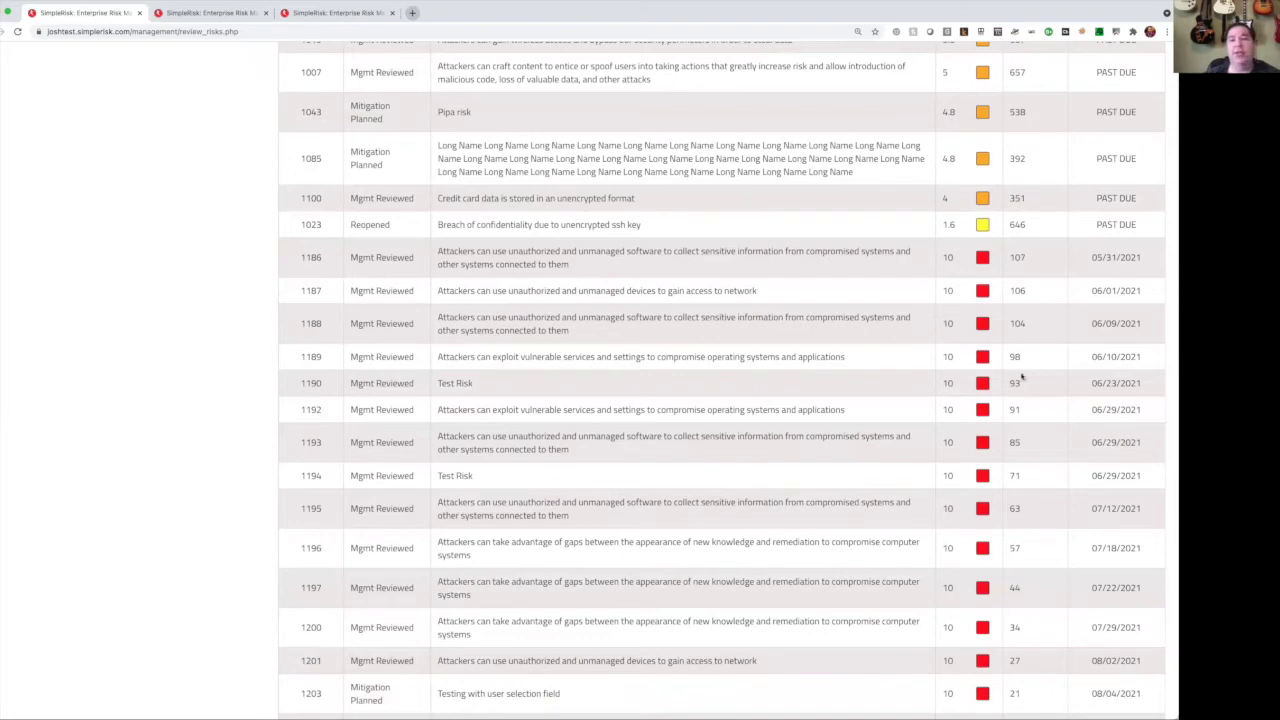
pyautogui.scroll(15, 1022, 374)
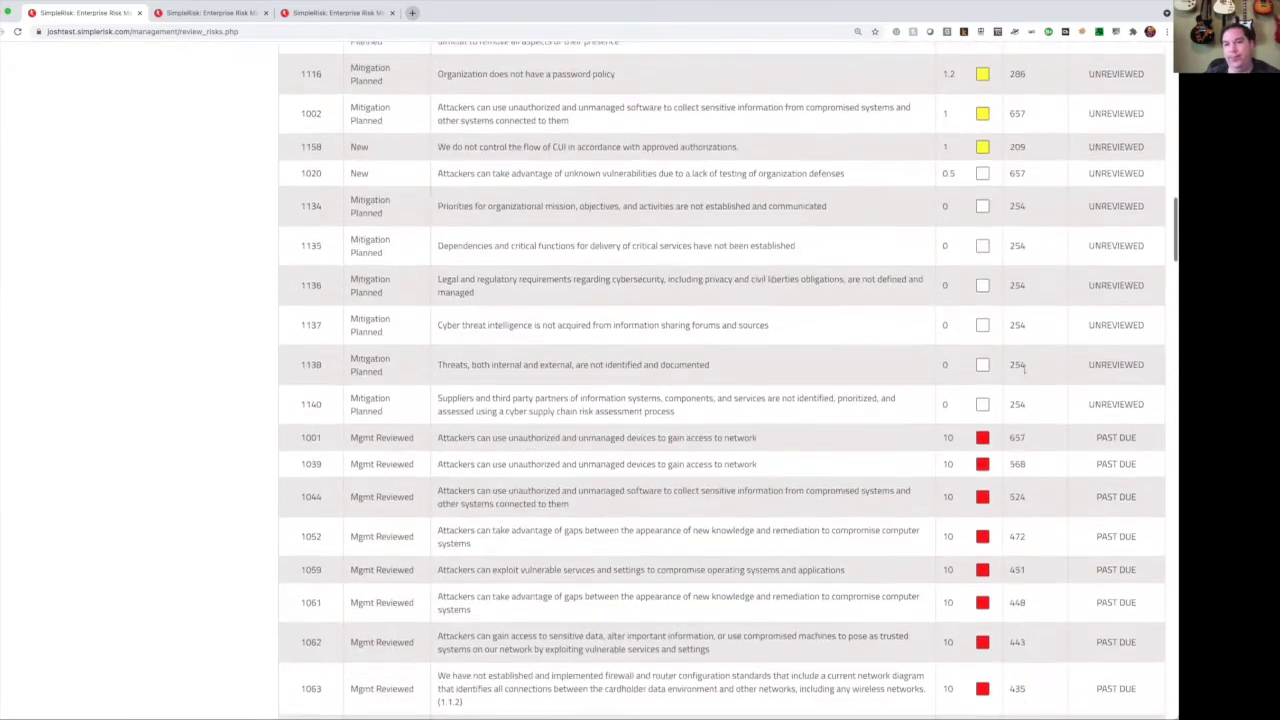
pyautogui.scroll(10, 1024, 369)
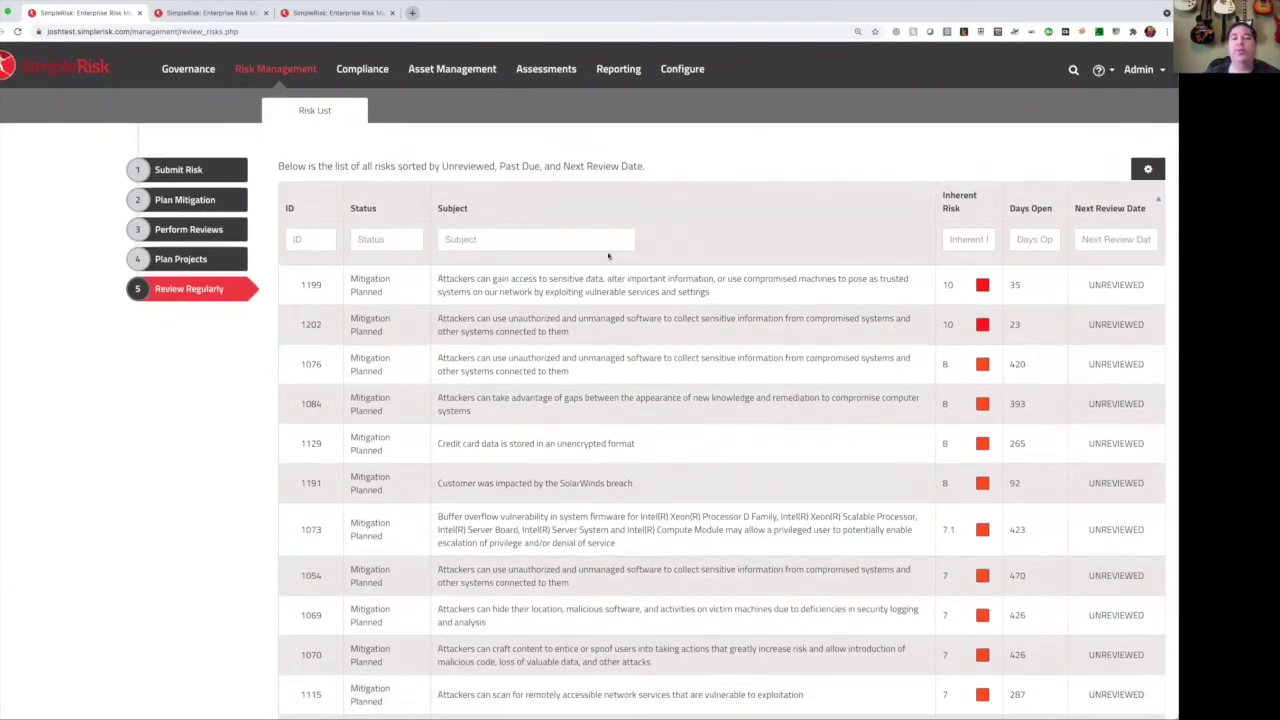
# Step: Open the governance control frameworks and view the blank New Framework form without adding a framework
pyautogui.click(197, 72)
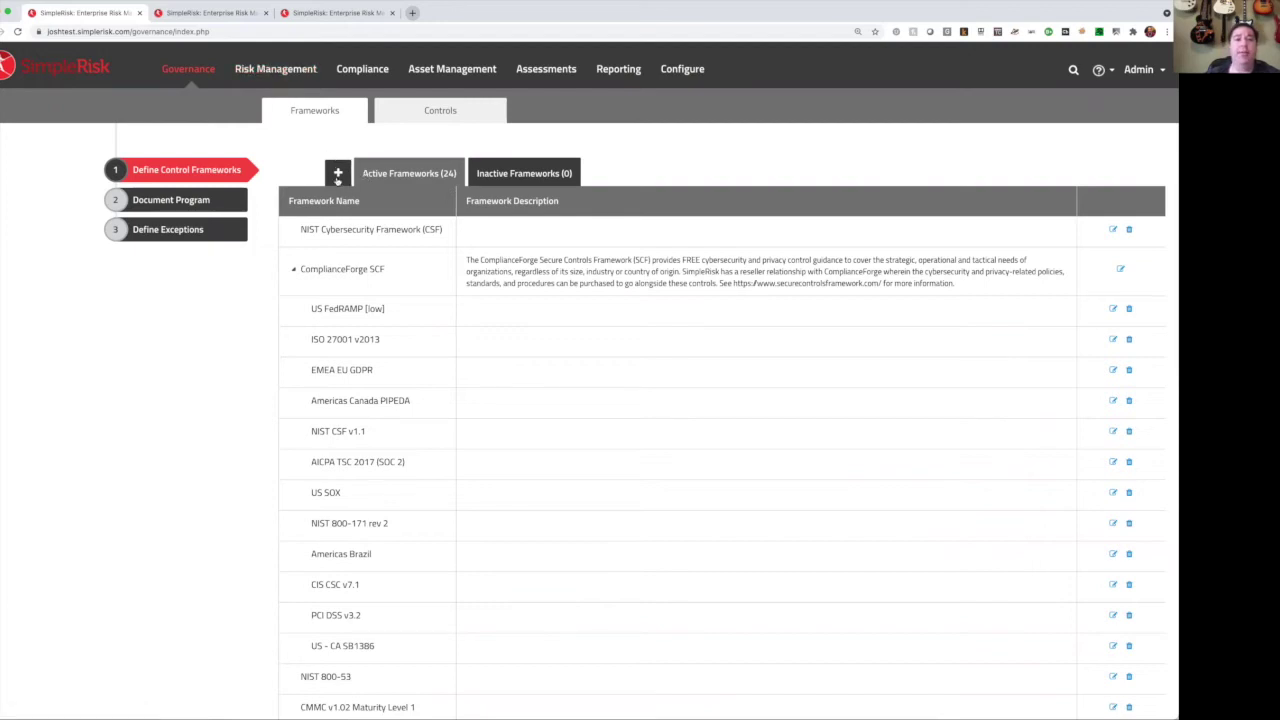
pyautogui.click(338, 176)
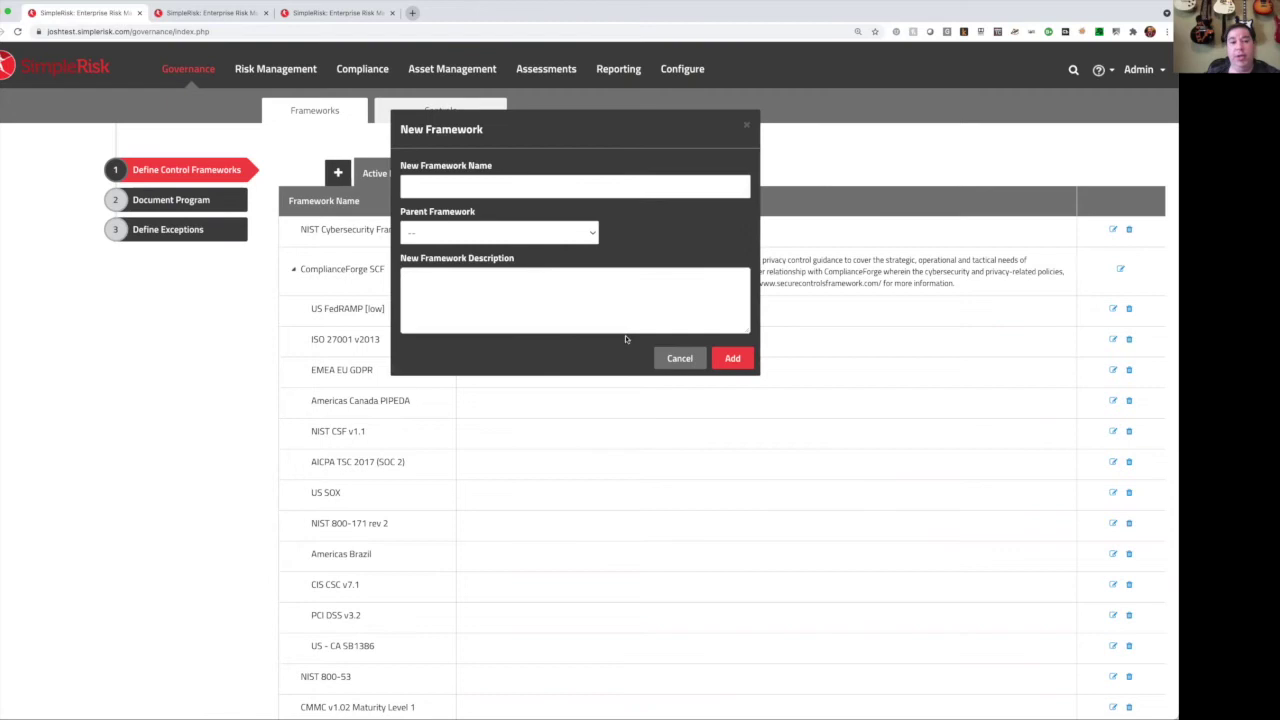
pyautogui.click(673, 359)
# Step: Open the governance controls and examine the fields of the New Control form without adding a control
pyautogui.click(454, 117)
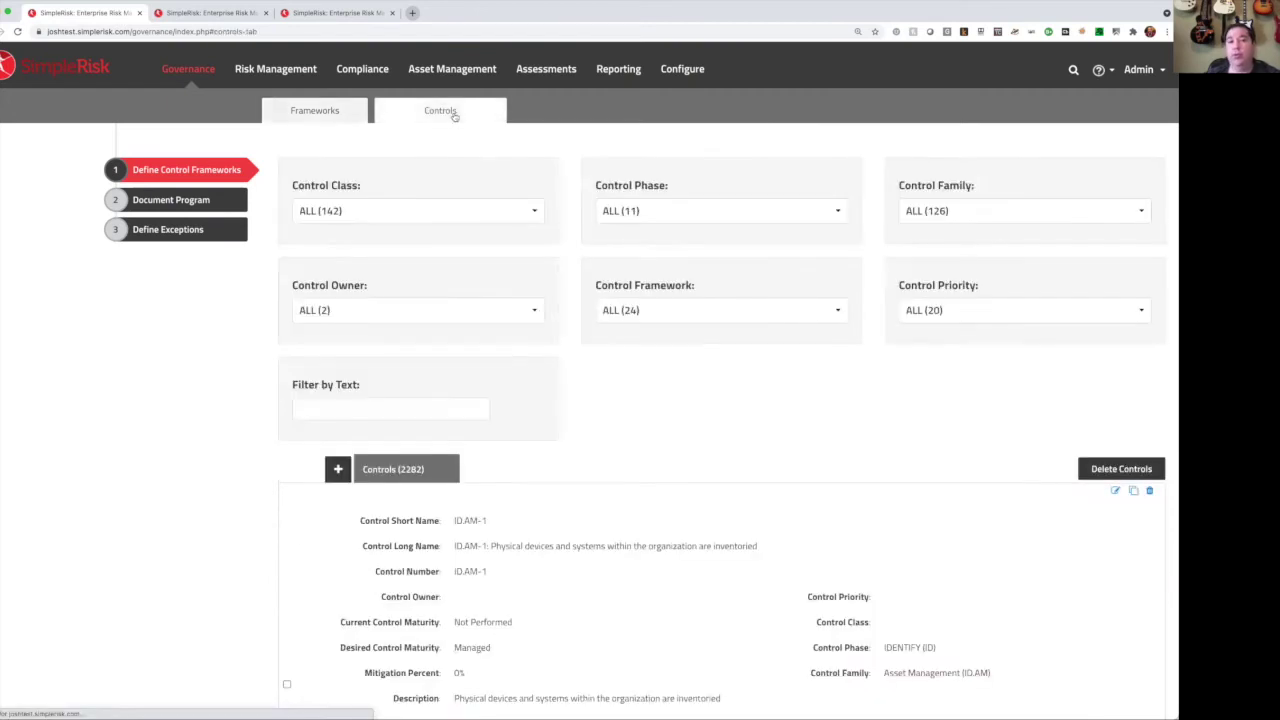
pyautogui.click(336, 467)
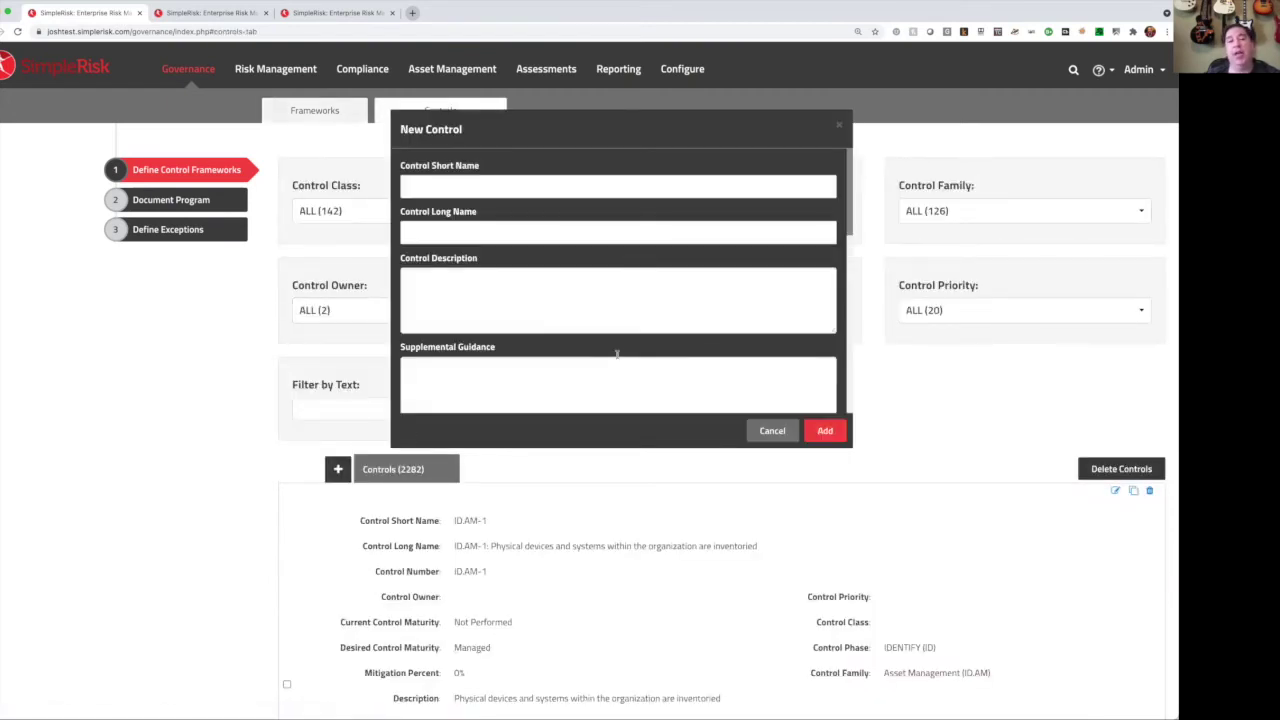
pyautogui.scroll(-5, 743, 348)
pyautogui.scroll(3, 743, 348)
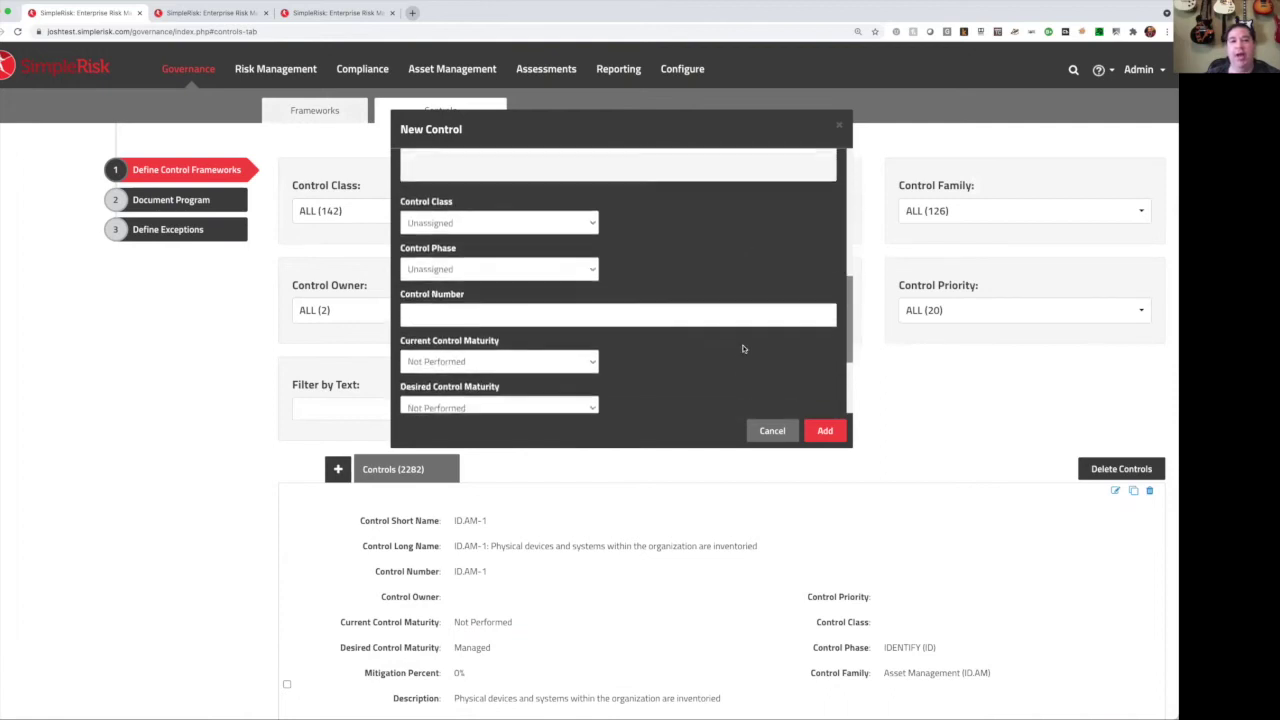
pyautogui.click(772, 431)
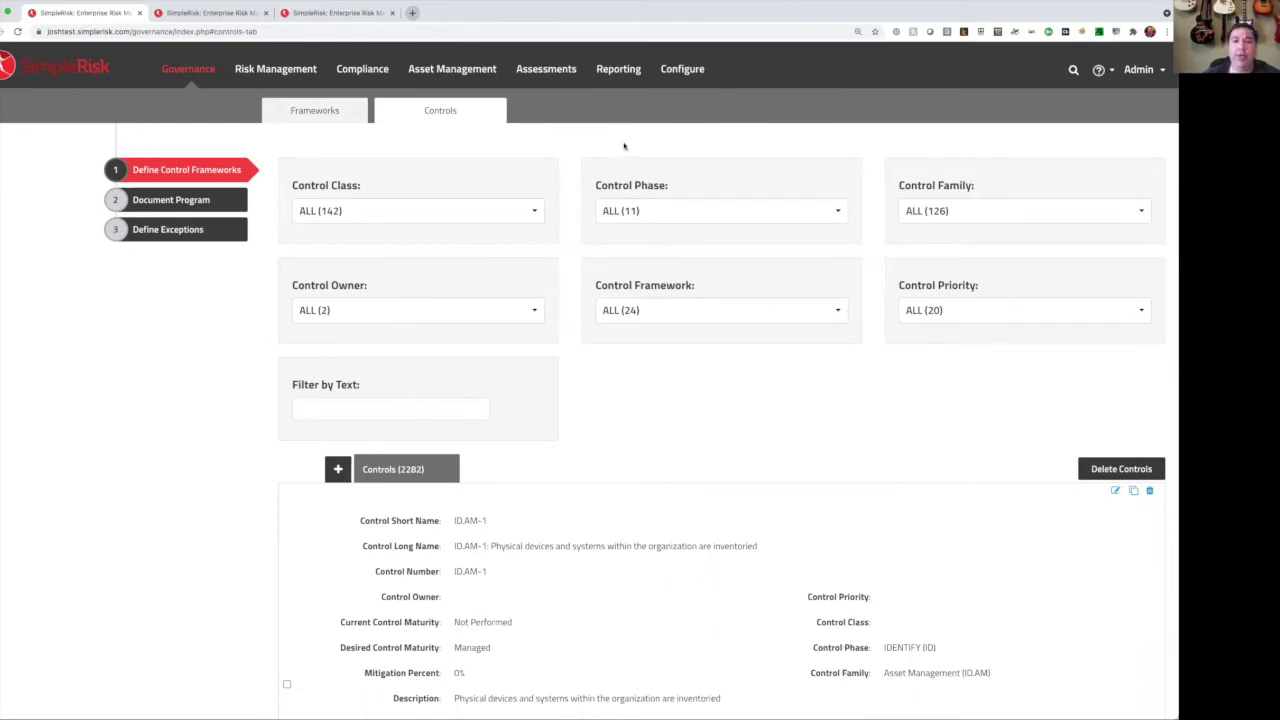
# Step: Examine the installable frameworks in the content configuration of the second browser tab, and return to the governance framework list
pyautogui.click(215, 13)
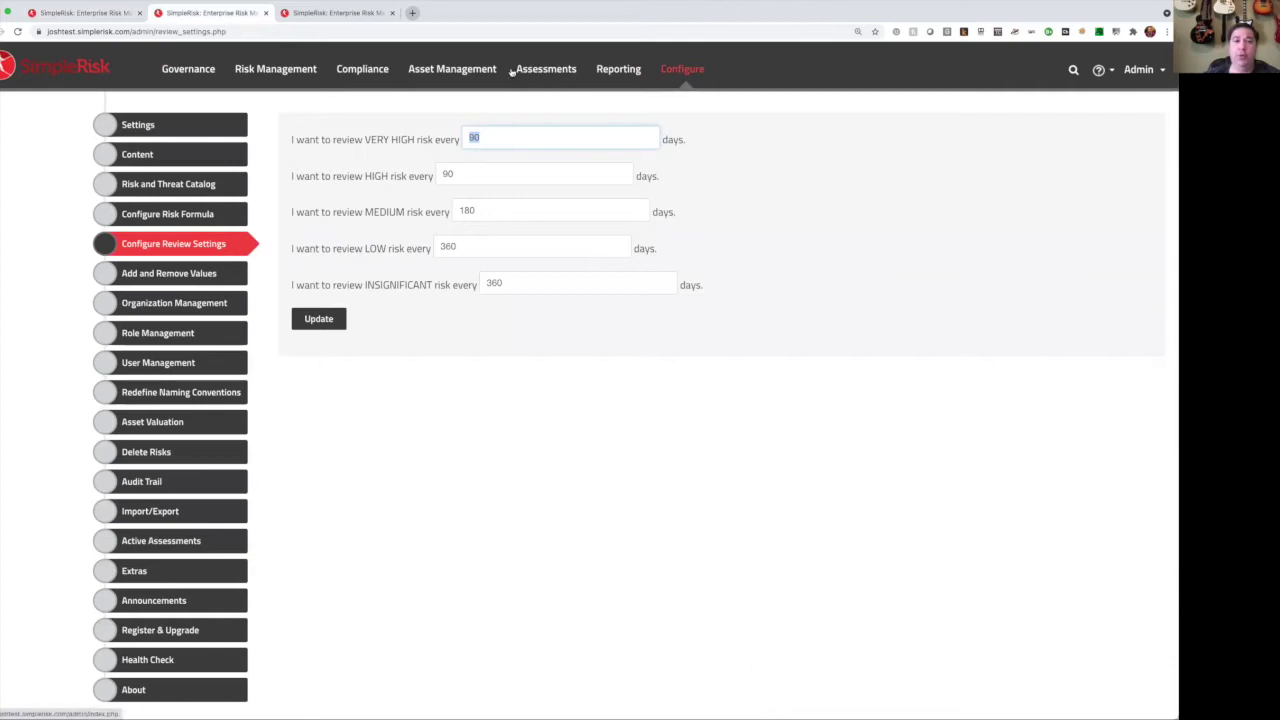
pyautogui.click(152, 162)
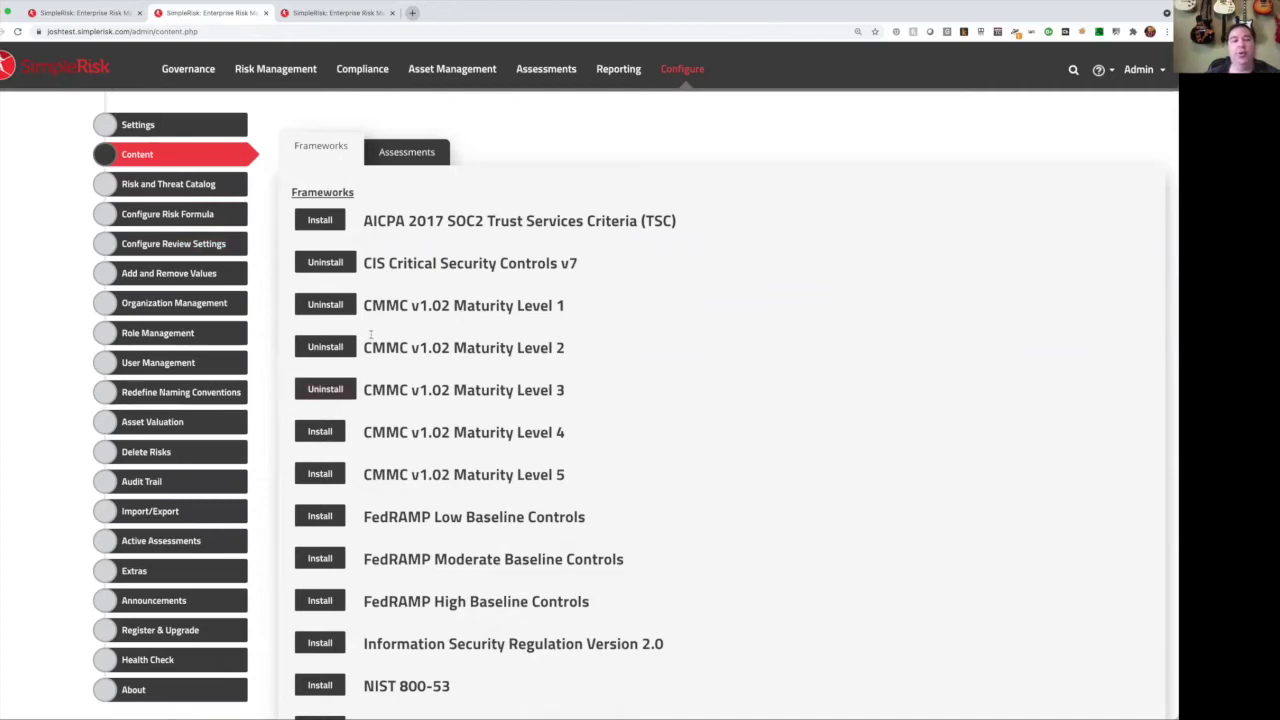
pyautogui.scroll(-3, 371, 334)
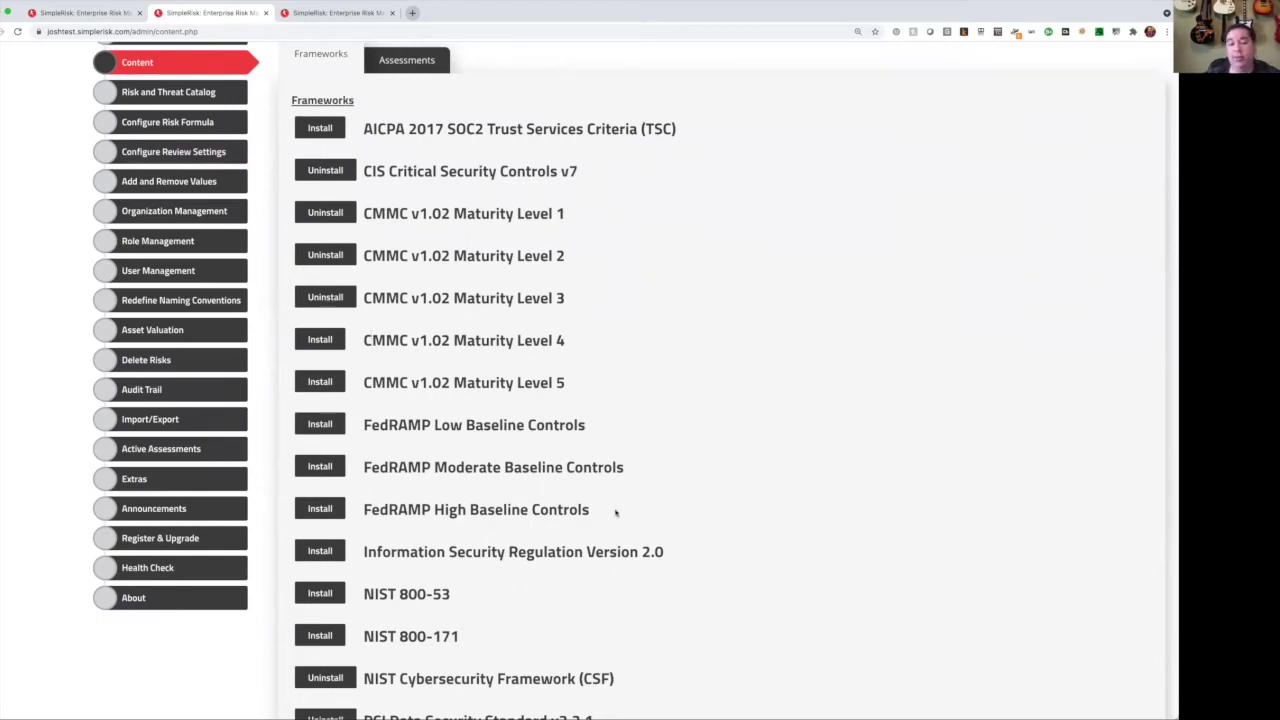
pyautogui.scroll(-1, 615, 512)
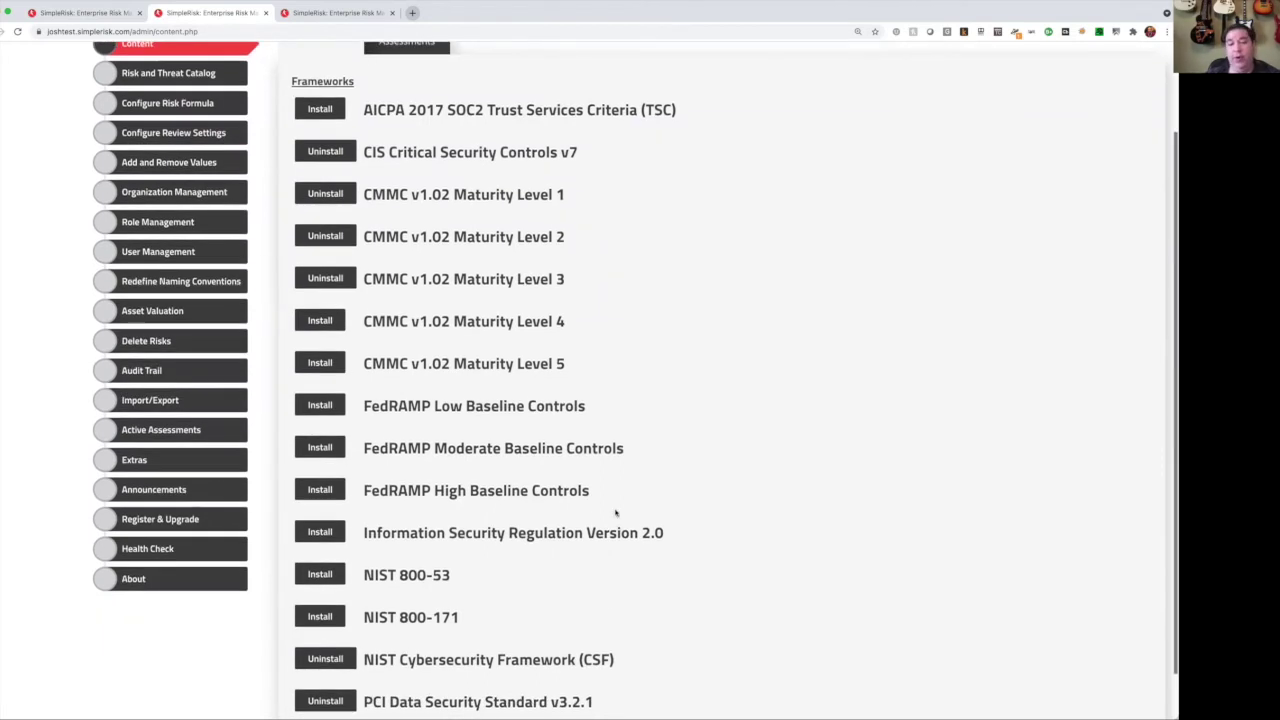
pyautogui.click(339, 405)
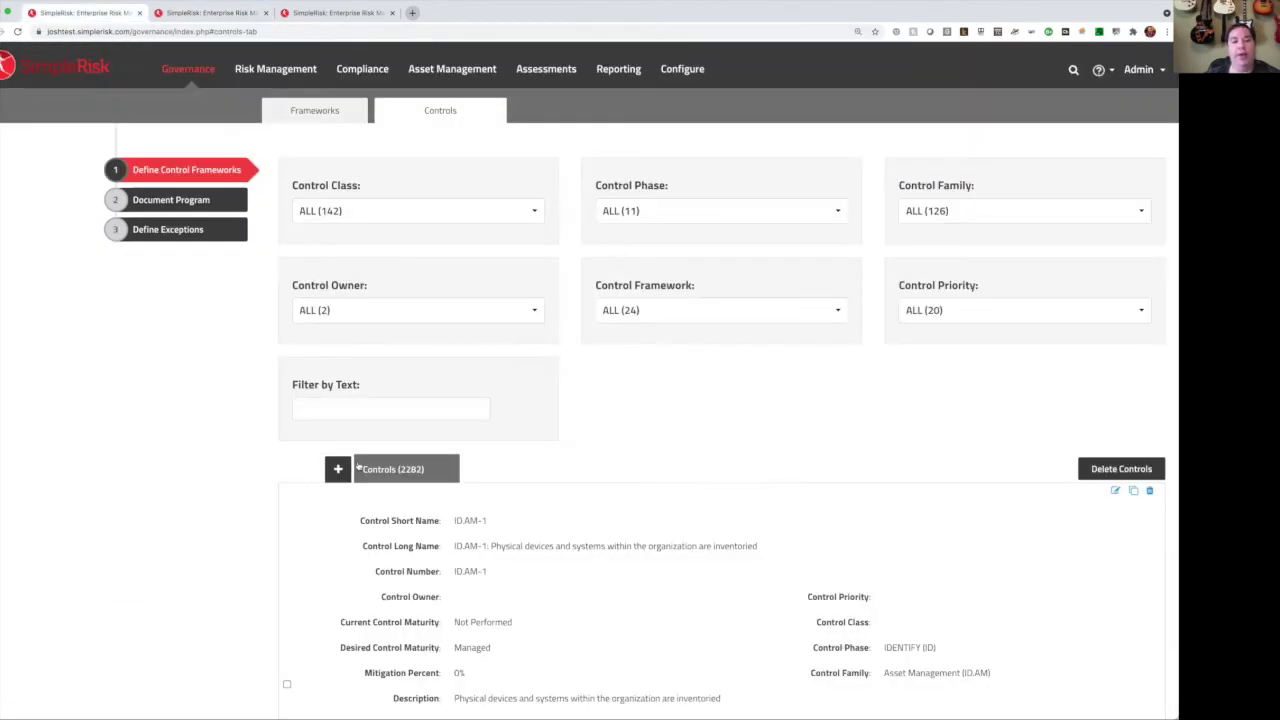
pyautogui.click(280, 110)
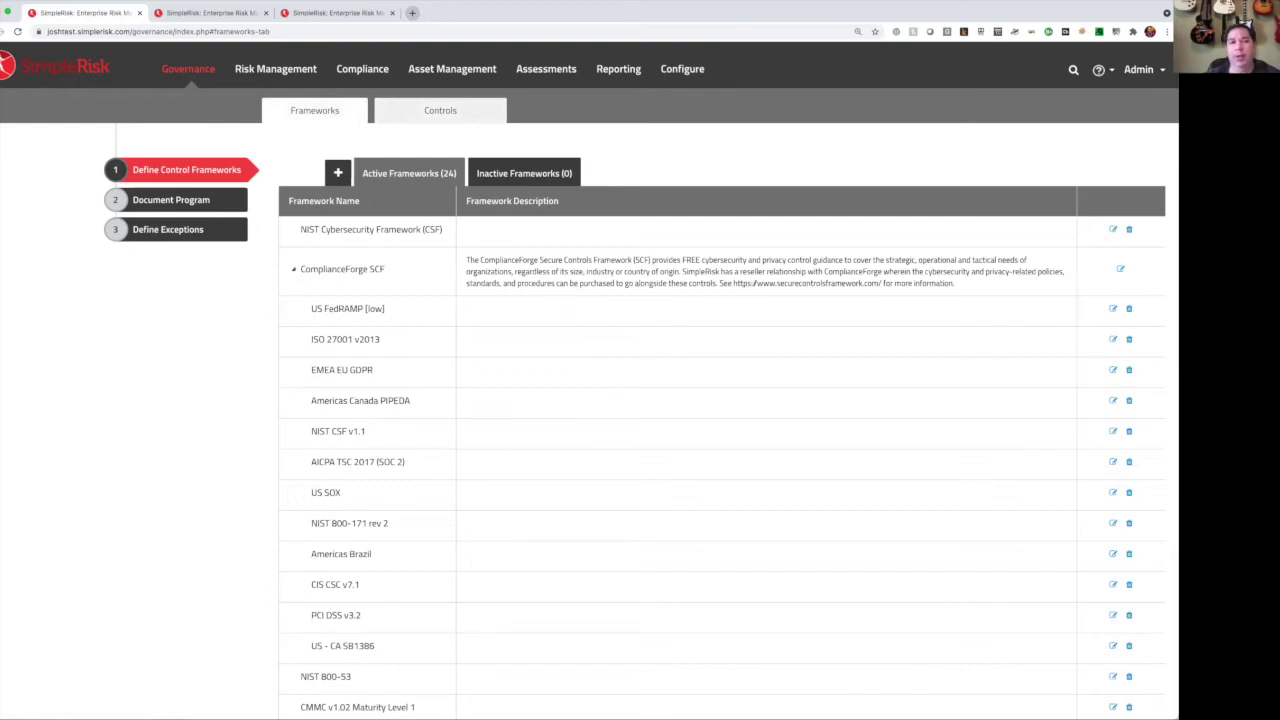
# Step: Open the Import/Export configuration in the second browser tab and set the import type to Import Controls
pyautogui.click(211, 12)
pyautogui.scroll(2, 508, 277)
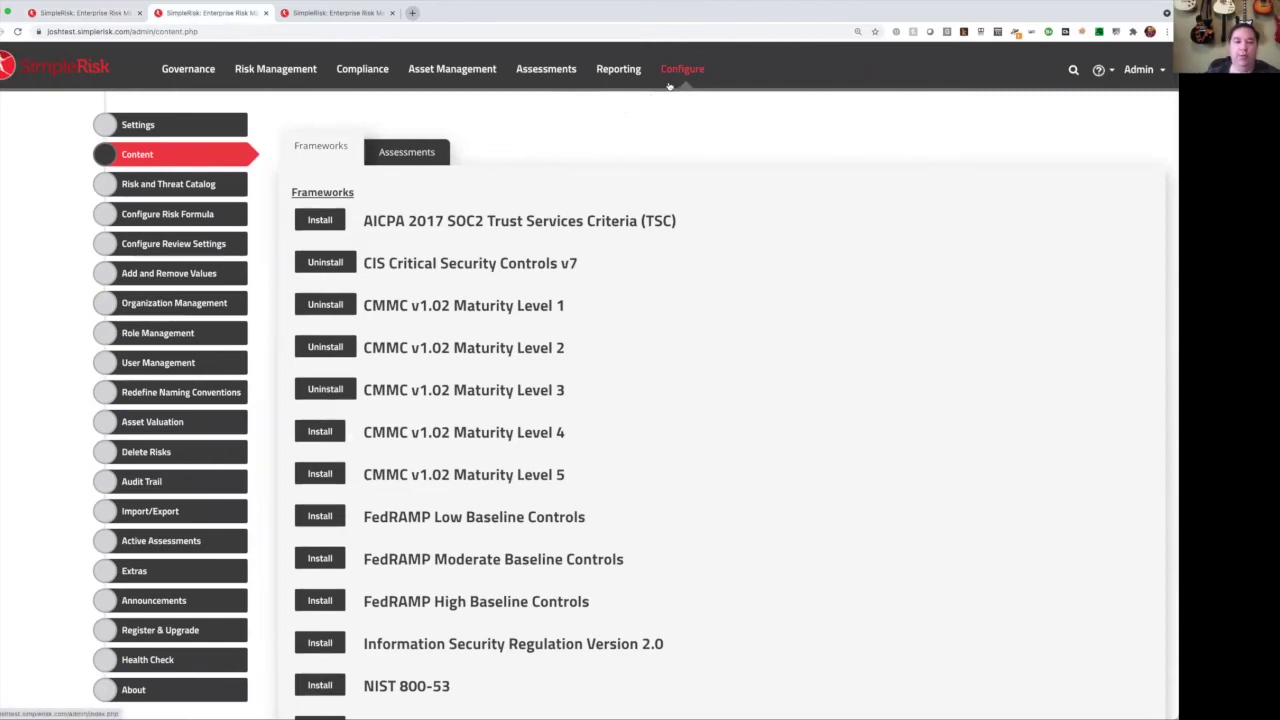
pyautogui.click(190, 518)
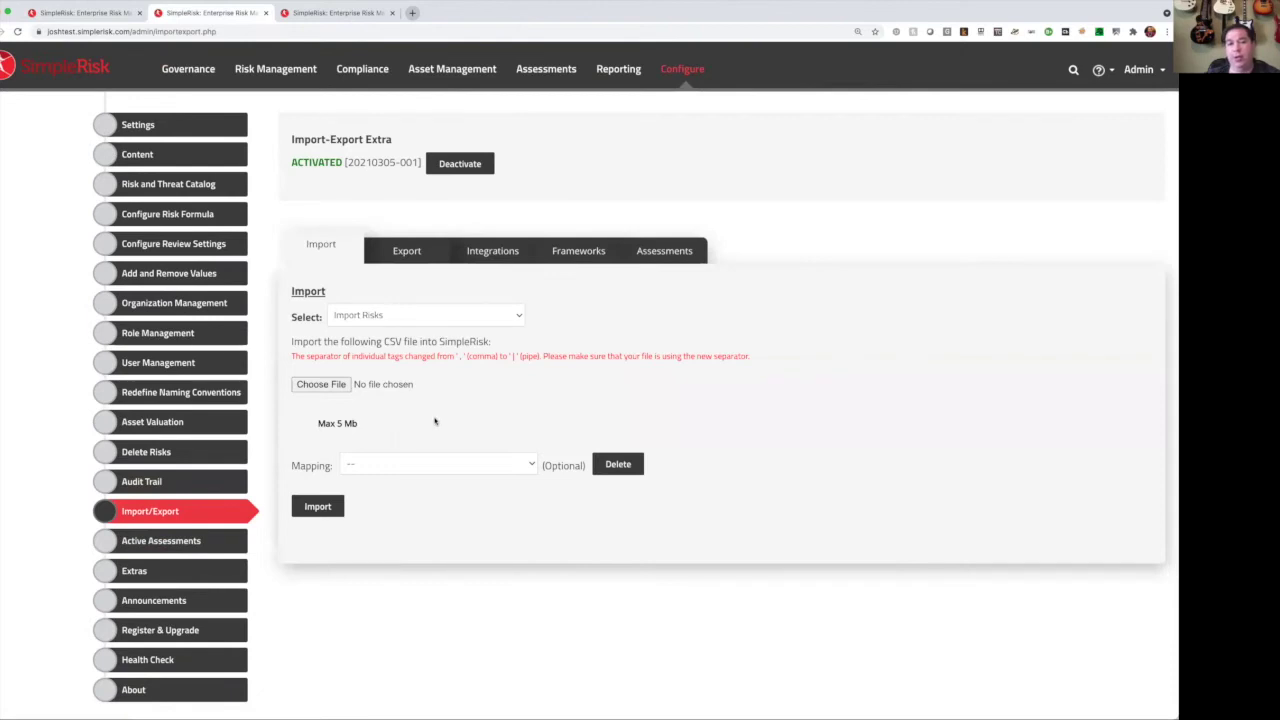
pyautogui.click(385, 318)
pyautogui.click(386, 360)
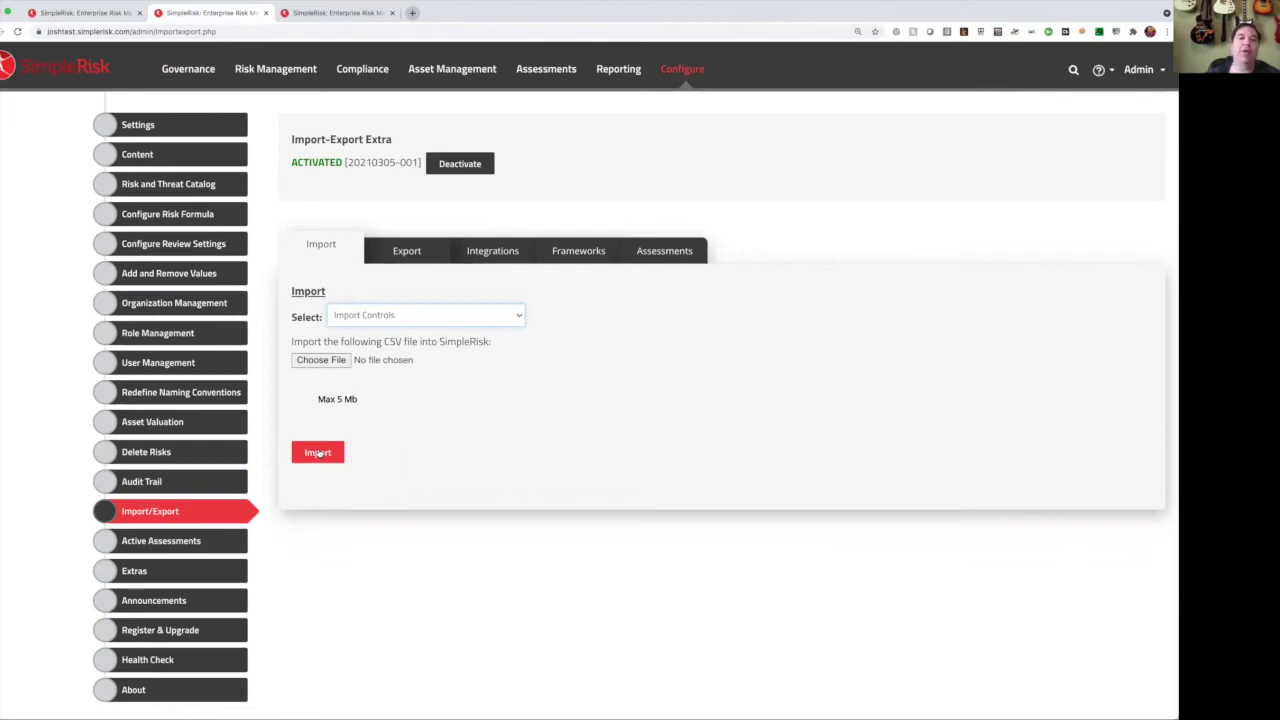
# Step: Find ComplianceForge SCF among the custom extras and open its settings
pyautogui.click(187, 577)
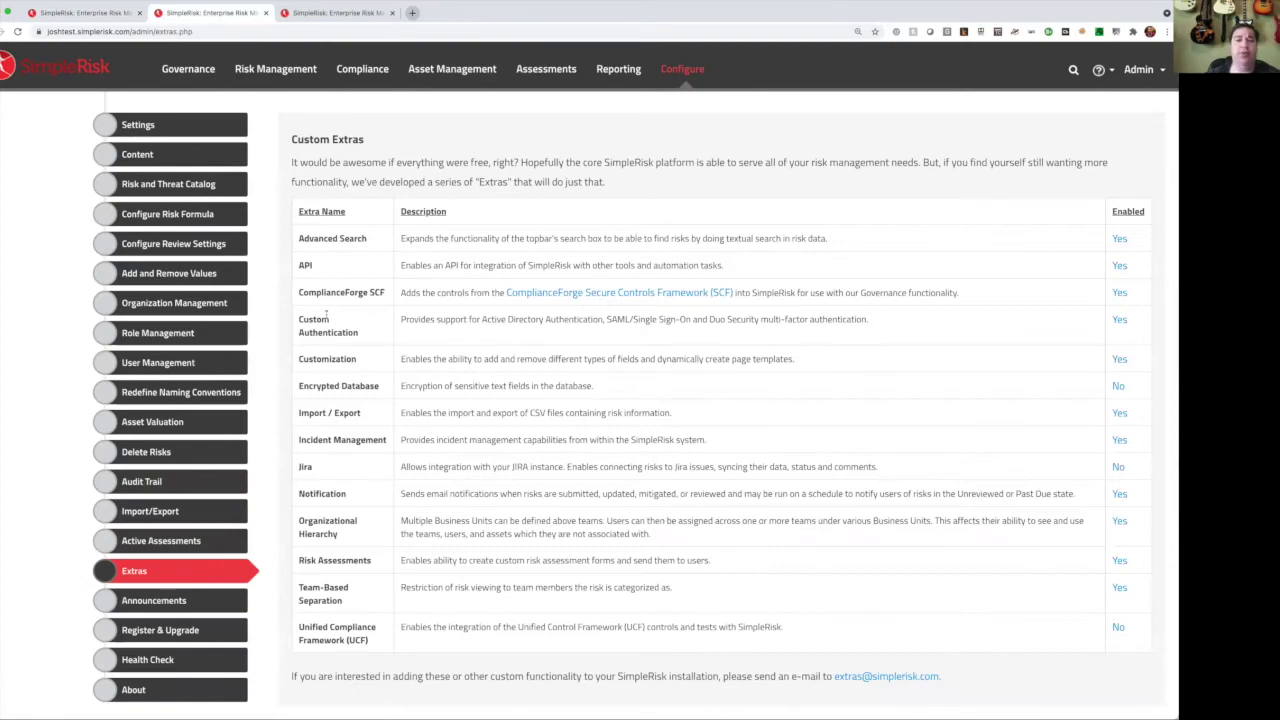
pyautogui.moveTo(298, 292); pyautogui.dragTo(391, 293)
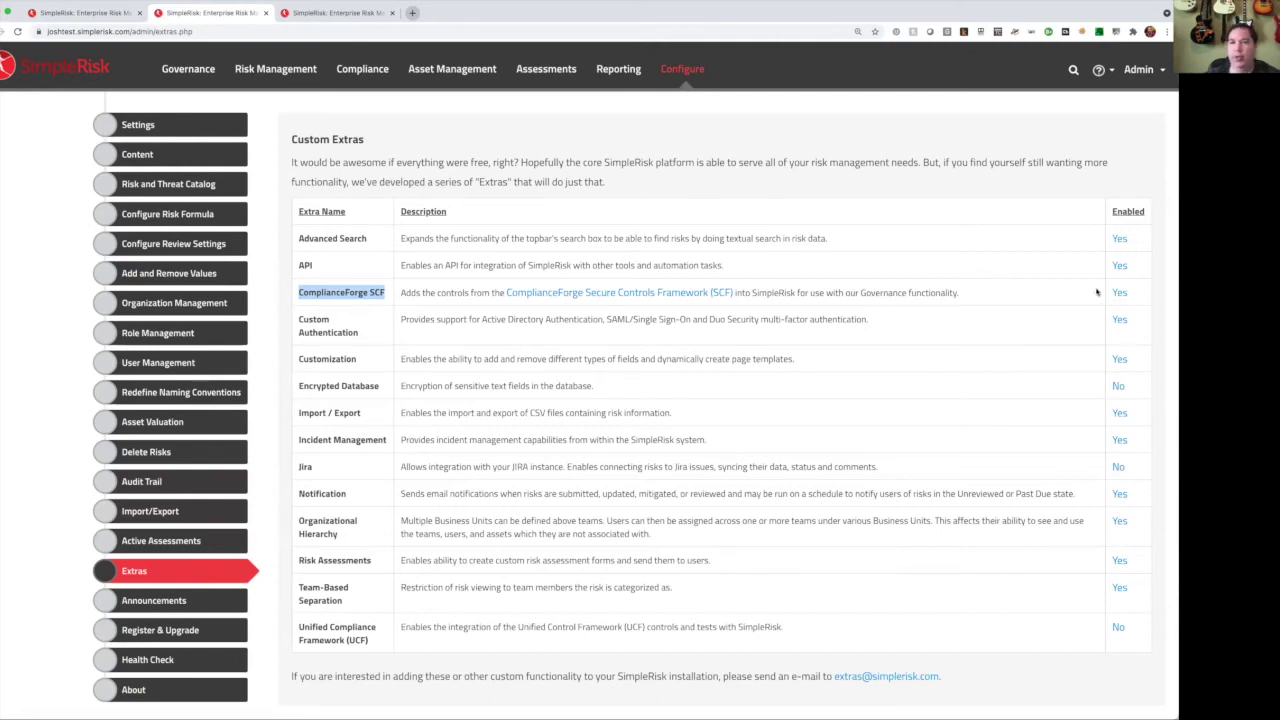
pyautogui.click(1119, 293)
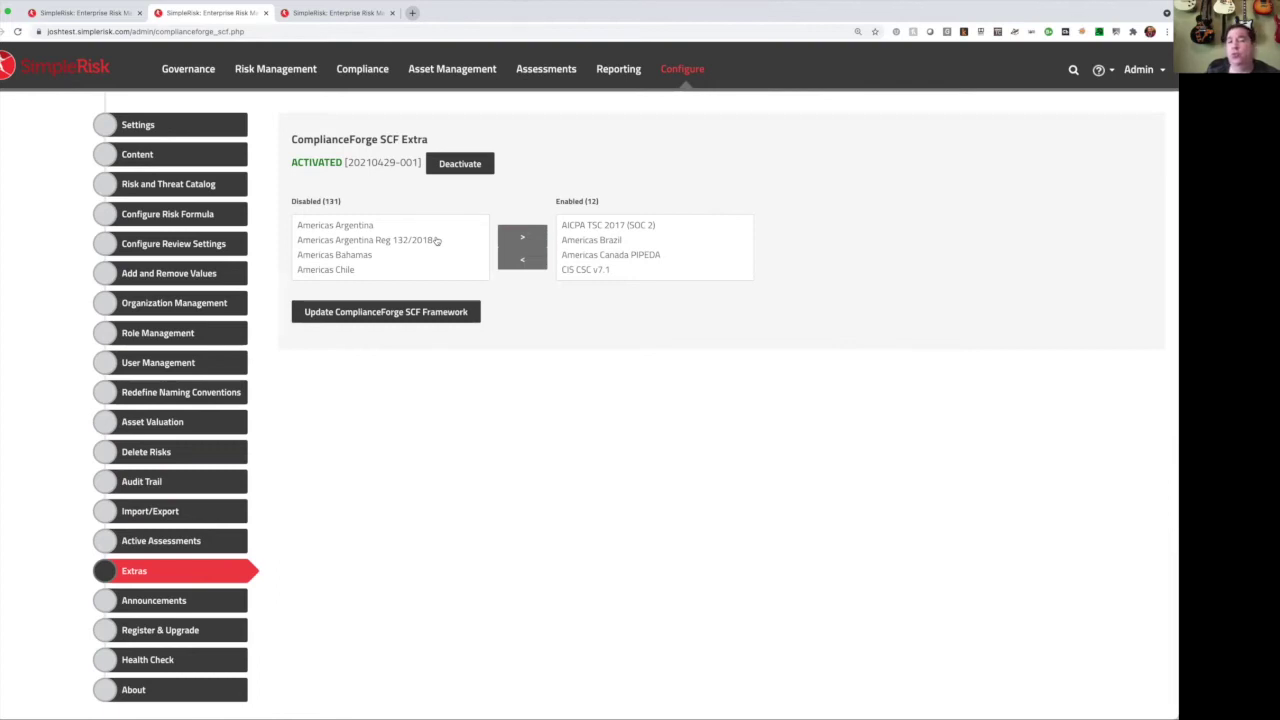
# Step: Examine the enabled frameworks of the ComplianceForge SCF extra, selecting CIS CSC v7.1, EMEA EU GDPR, ISO 27001 v2013 and NIST CSF v1.1 in turn
pyautogui.scroll(-2, 655, 240)
pyautogui.scroll(-2, 653, 241)
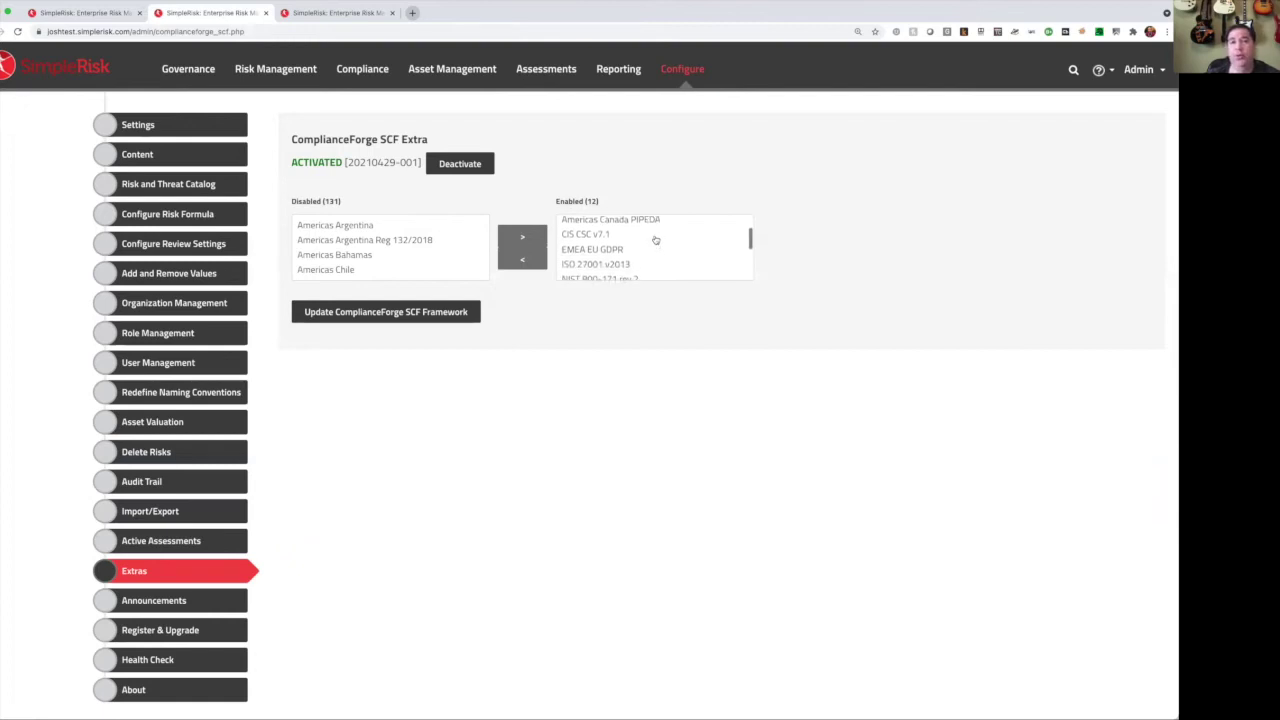
pyautogui.click(585, 228)
pyautogui.click(600, 245)
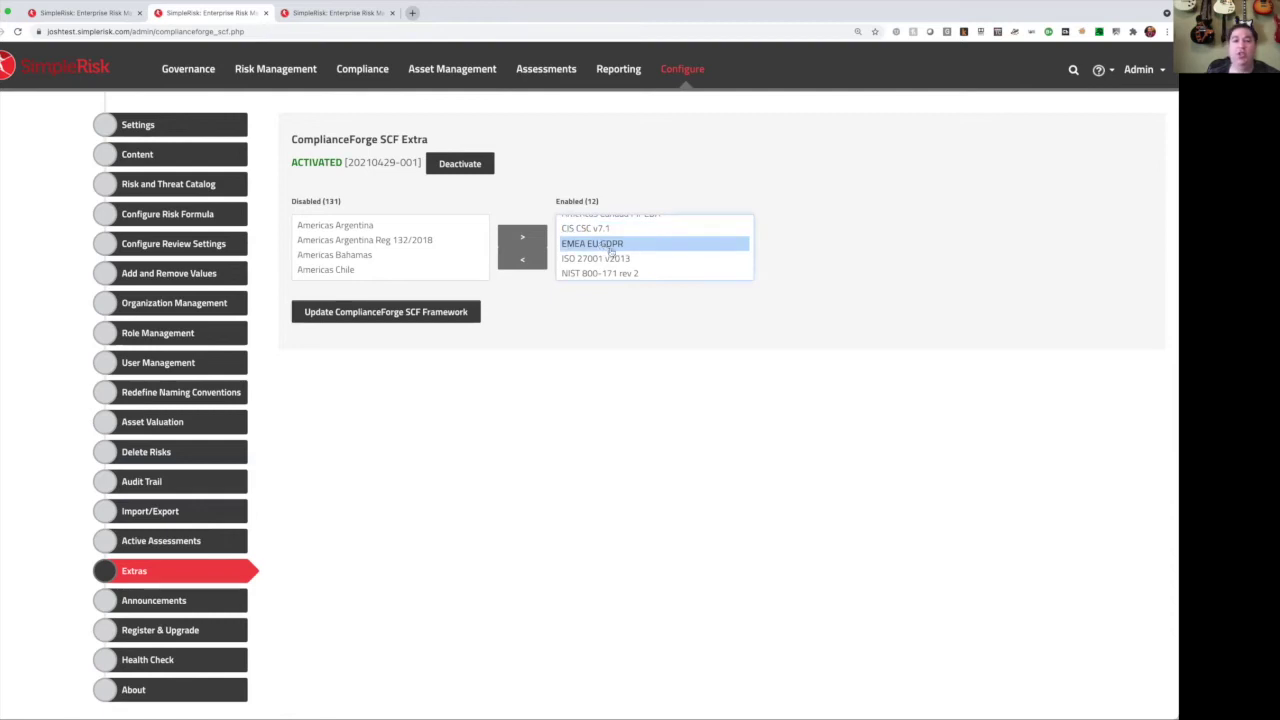
pyautogui.click(617, 257)
pyautogui.scroll(-2, 621, 259)
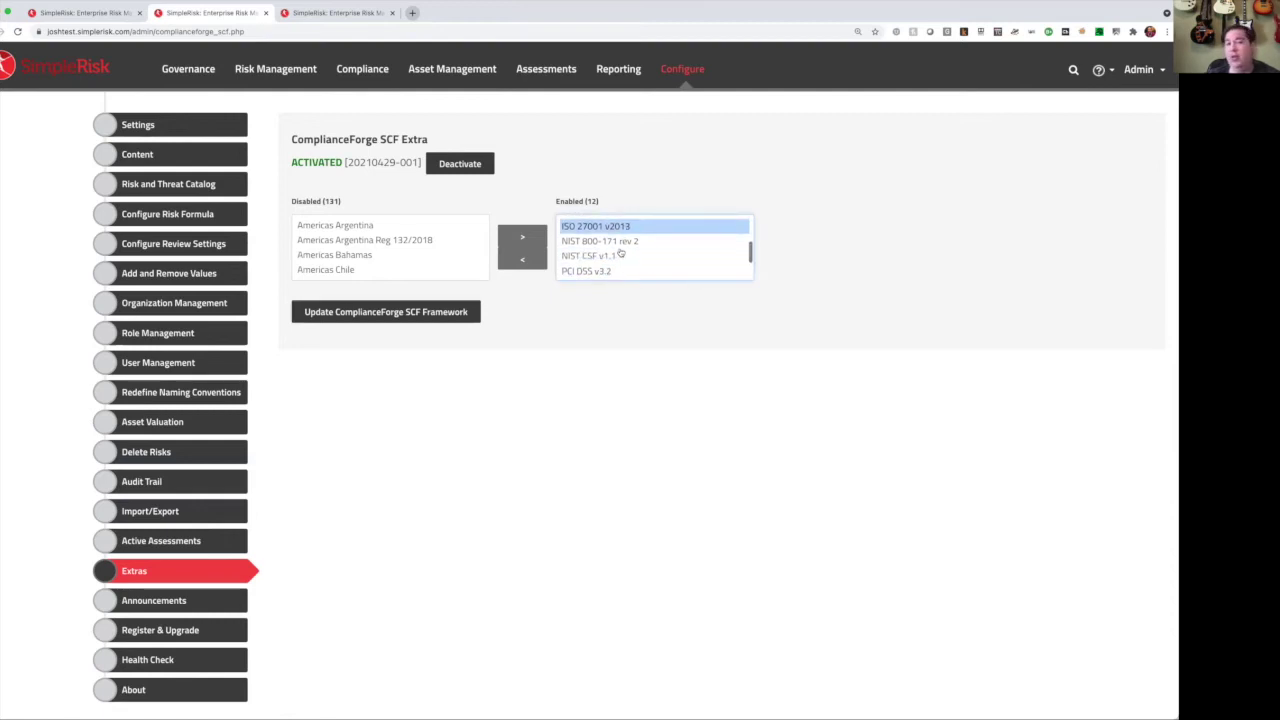
pyautogui.click(614, 257)
pyautogui.scroll(-1, 614, 260)
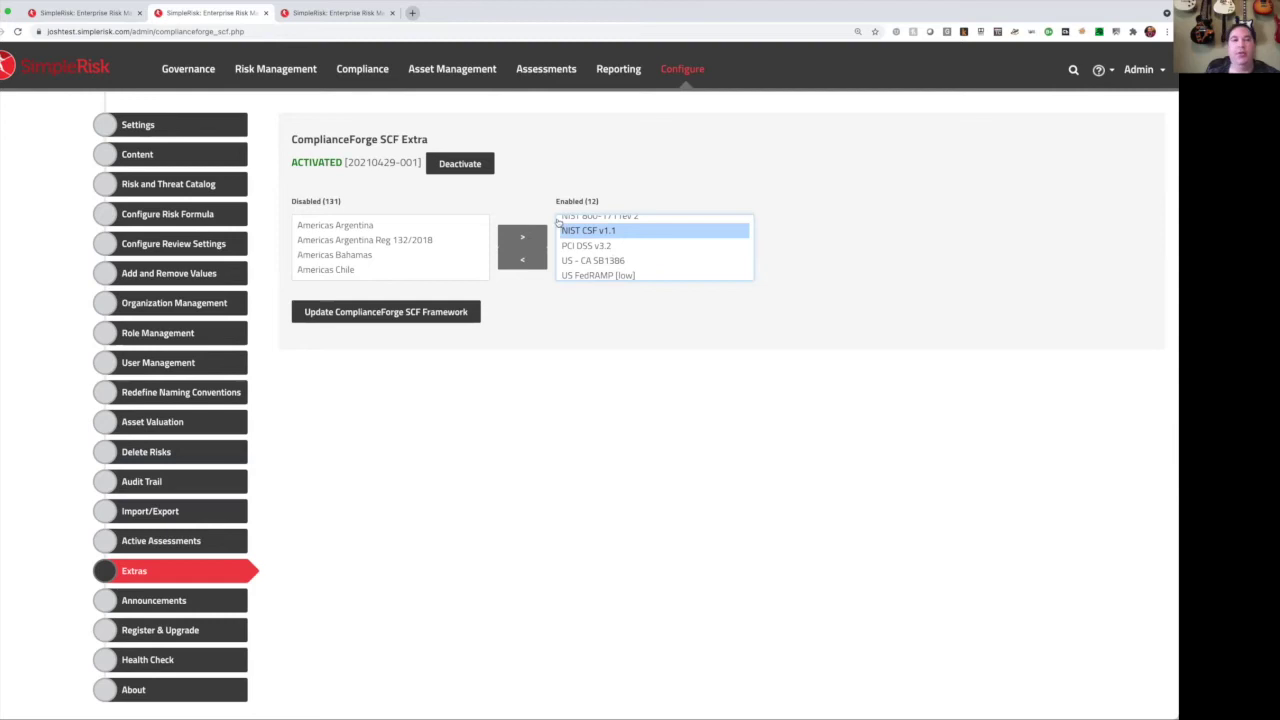
# Step: Return to the governance controls in the first browser tab and filter them to the ISO 27001 v2013 control framework
pyautogui.click(102, 13)
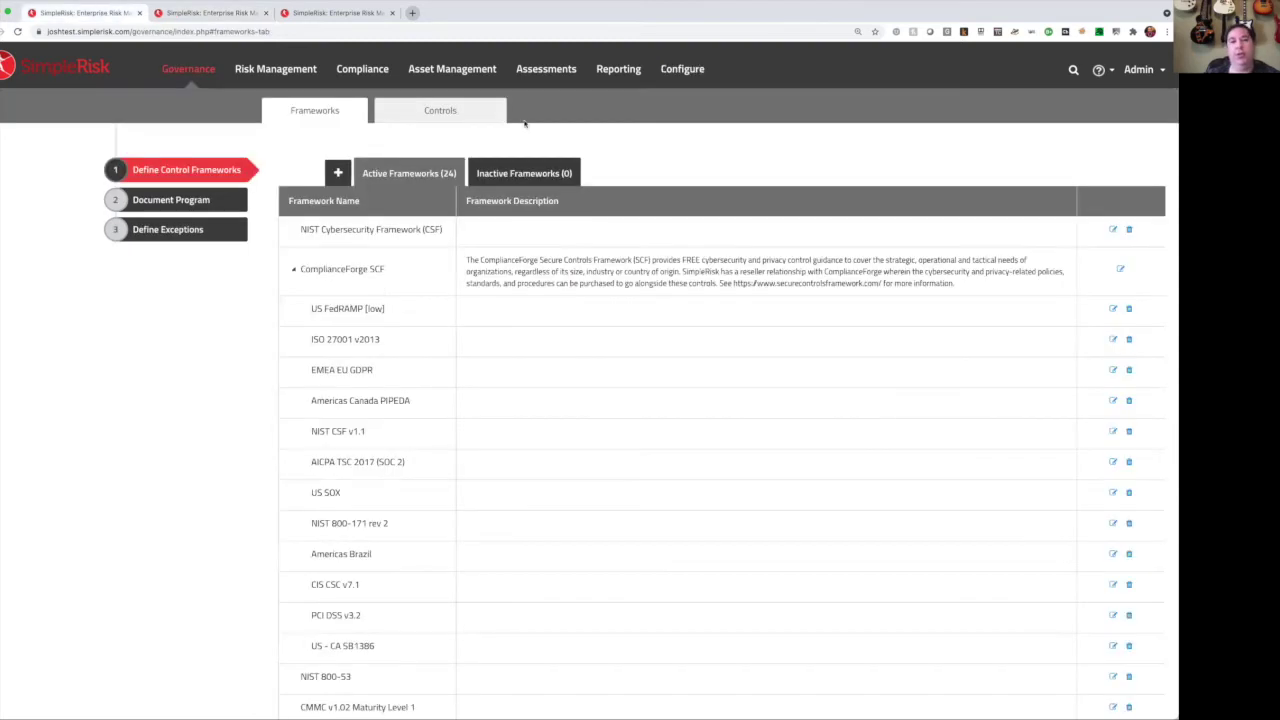
pyautogui.click(455, 116)
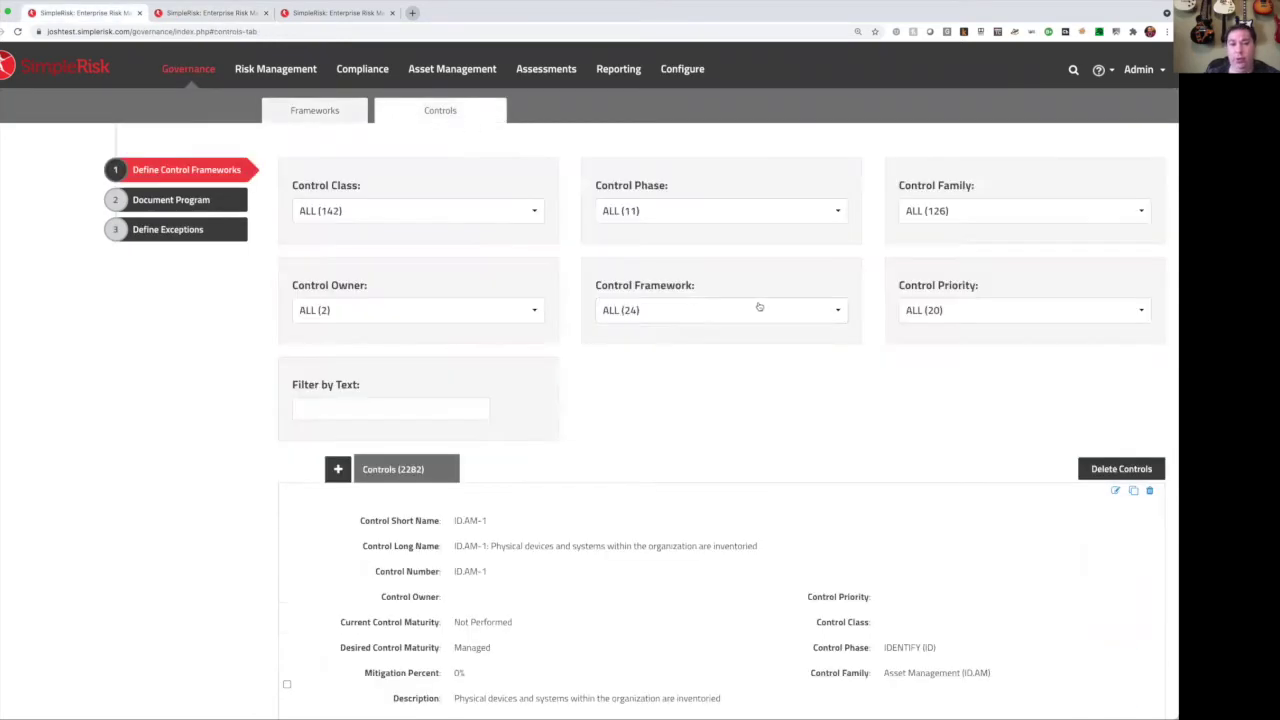
pyautogui.click(764, 316)
pyautogui.click(724, 370)
pyautogui.scroll(-3, 710, 410)
pyautogui.scroll(-1, 716, 415)
pyautogui.click(716, 425)
pyautogui.click(920, 410)
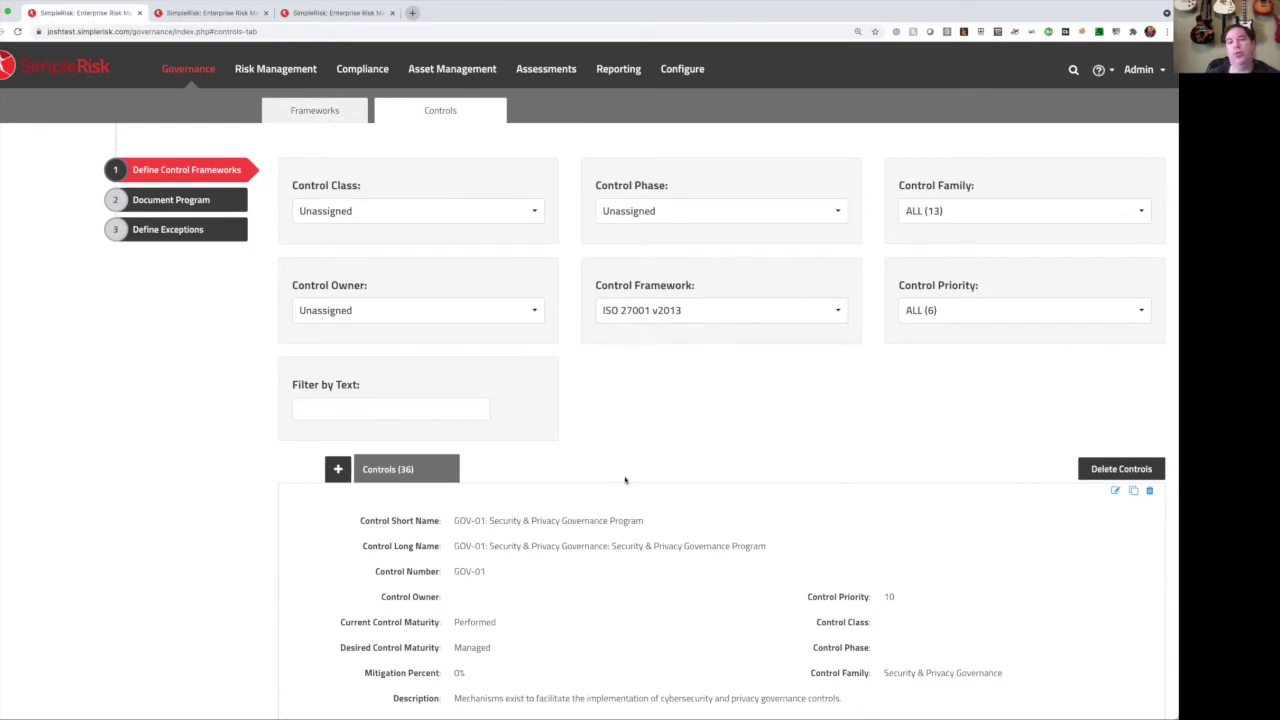
# Step: Examine the GOV-01 control's name, description and mapped control numbers for ISO 27001 v2013, AICPA TSC 2017 (SOC 2) and PCI DSS v3.2
pyautogui.scroll(-5, 625, 480)
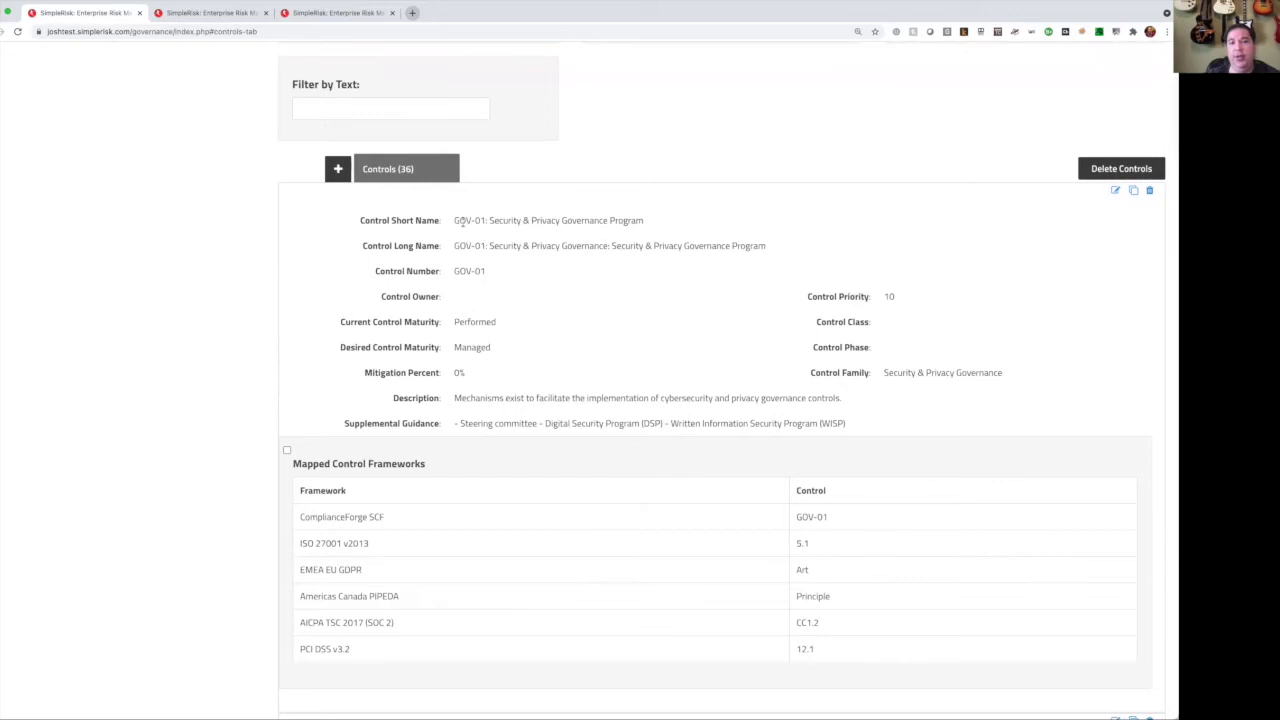
pyautogui.moveTo(455, 220); pyautogui.dragTo(655, 218)
pyautogui.scroll(-1, 655, 218)
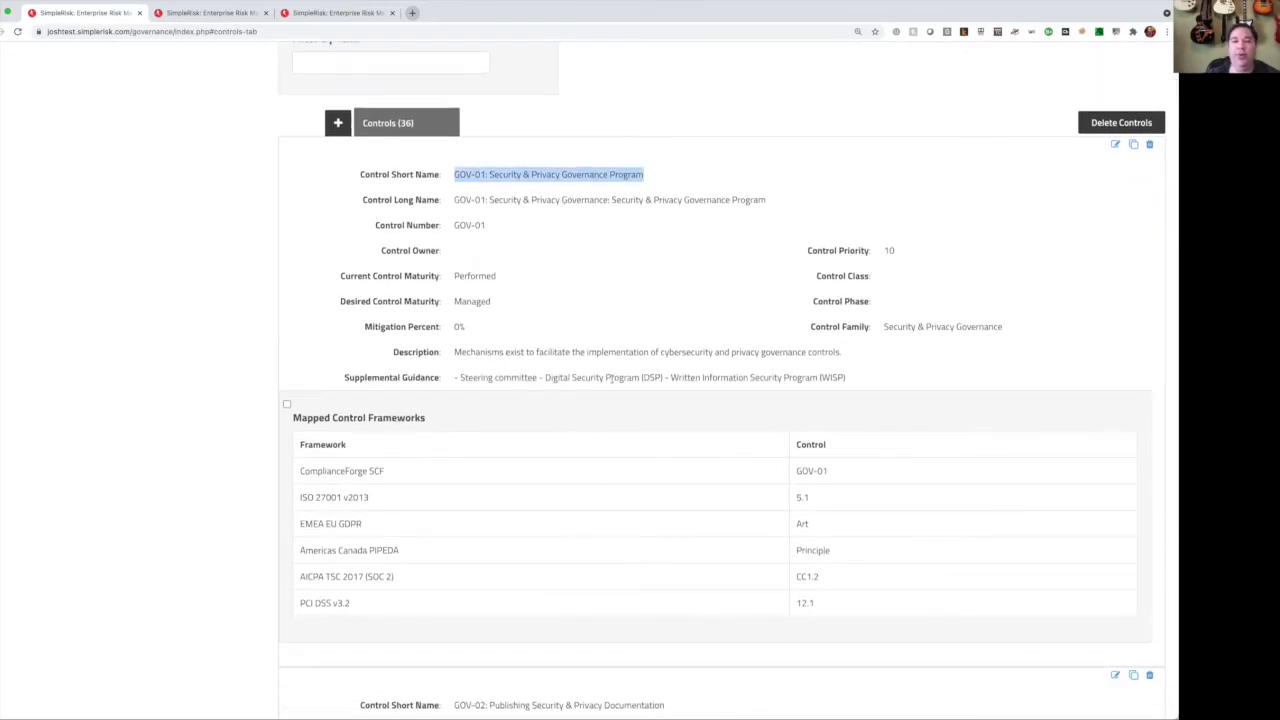
pyautogui.moveTo(485, 355); pyautogui.dragTo(841, 352)
pyautogui.scroll(-1, 841, 352)
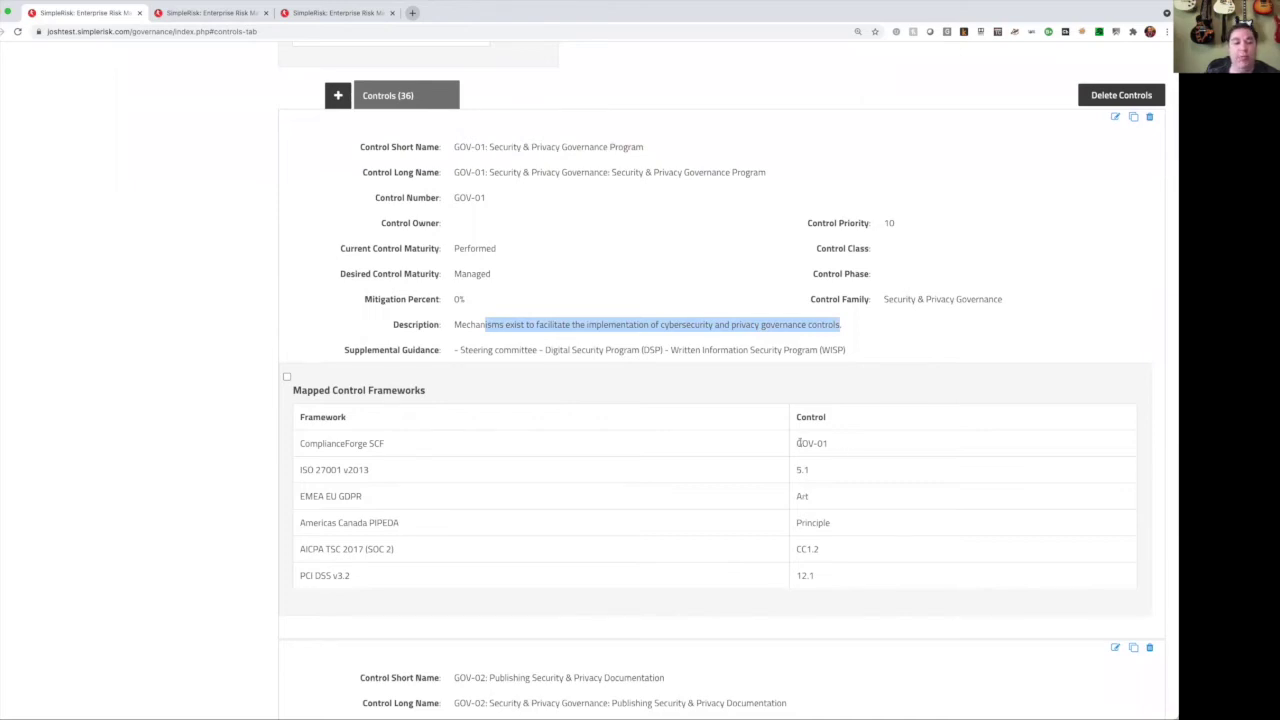
pyautogui.moveTo(816, 476); pyautogui.dragTo(797, 471)
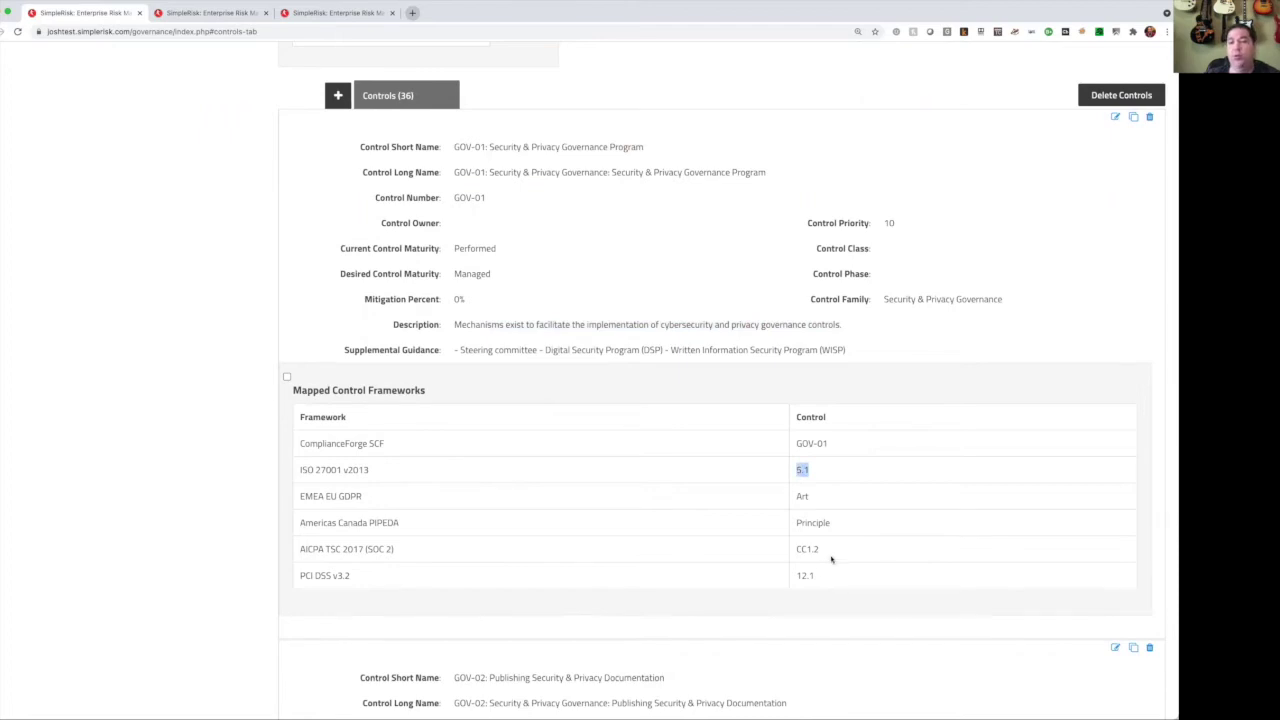
pyautogui.moveTo(835, 555); pyautogui.dragTo(796, 553)
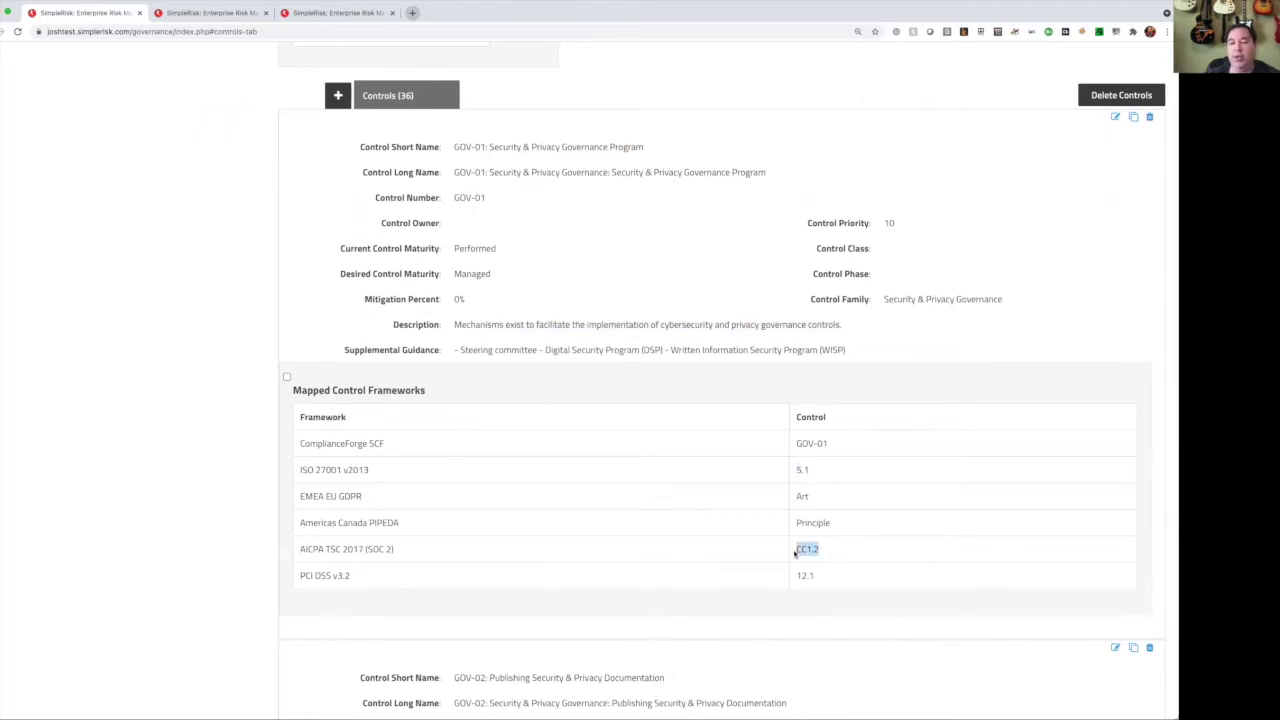
pyautogui.moveTo(829, 575); pyautogui.dragTo(796, 575)
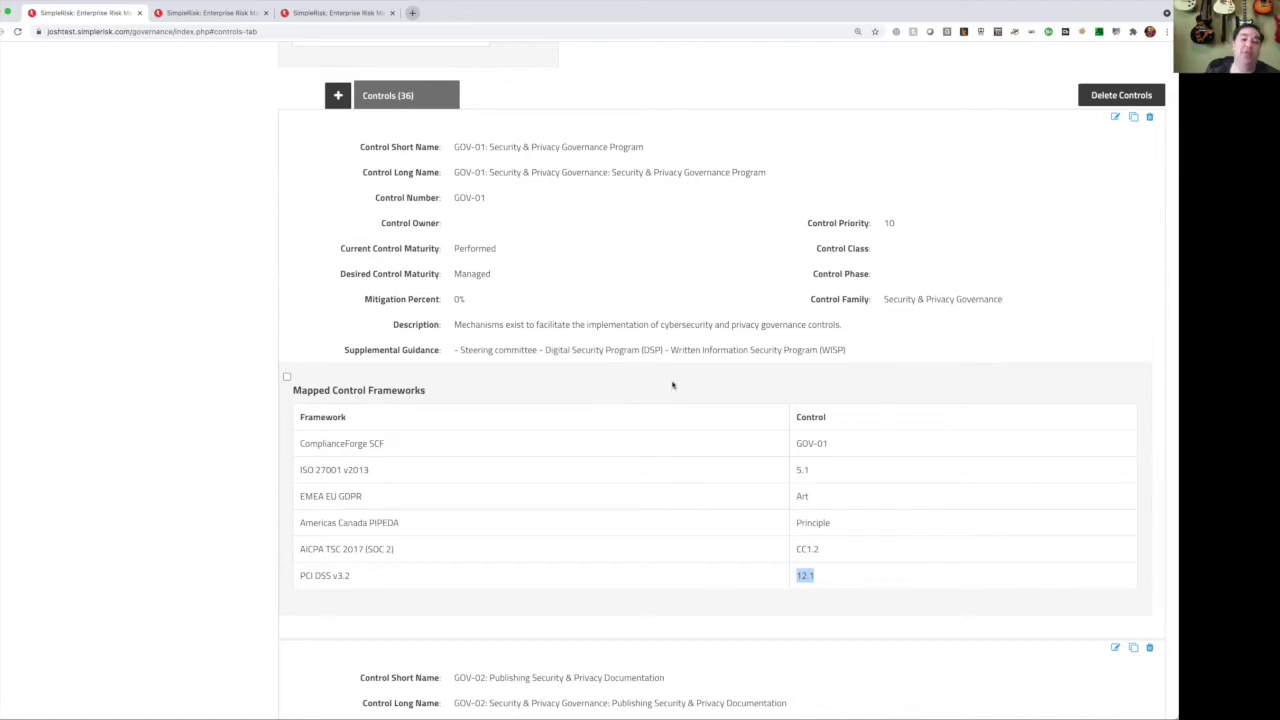
# Step: View the governance document program's hierarchy and the defined policy exceptions
pyautogui.scroll(4, 549, 200)
pyautogui.scroll(1, 549, 205)
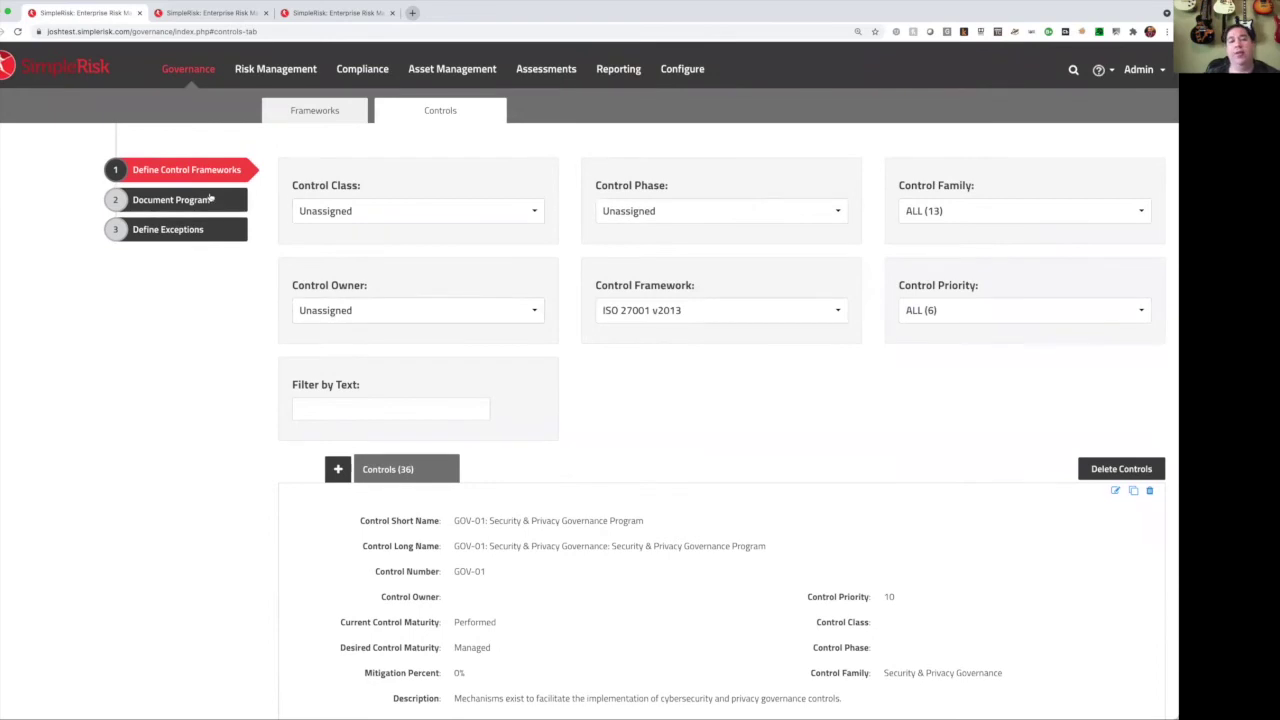
pyautogui.click(197, 203)
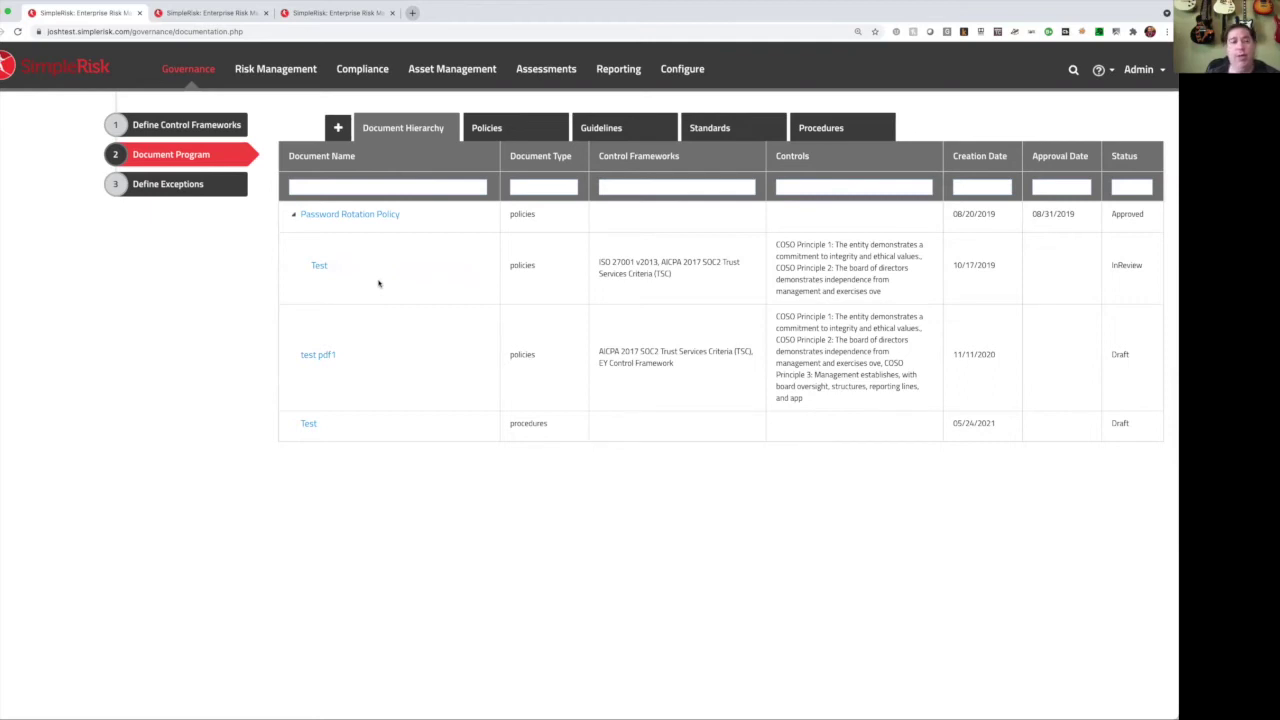
pyautogui.click(189, 185)
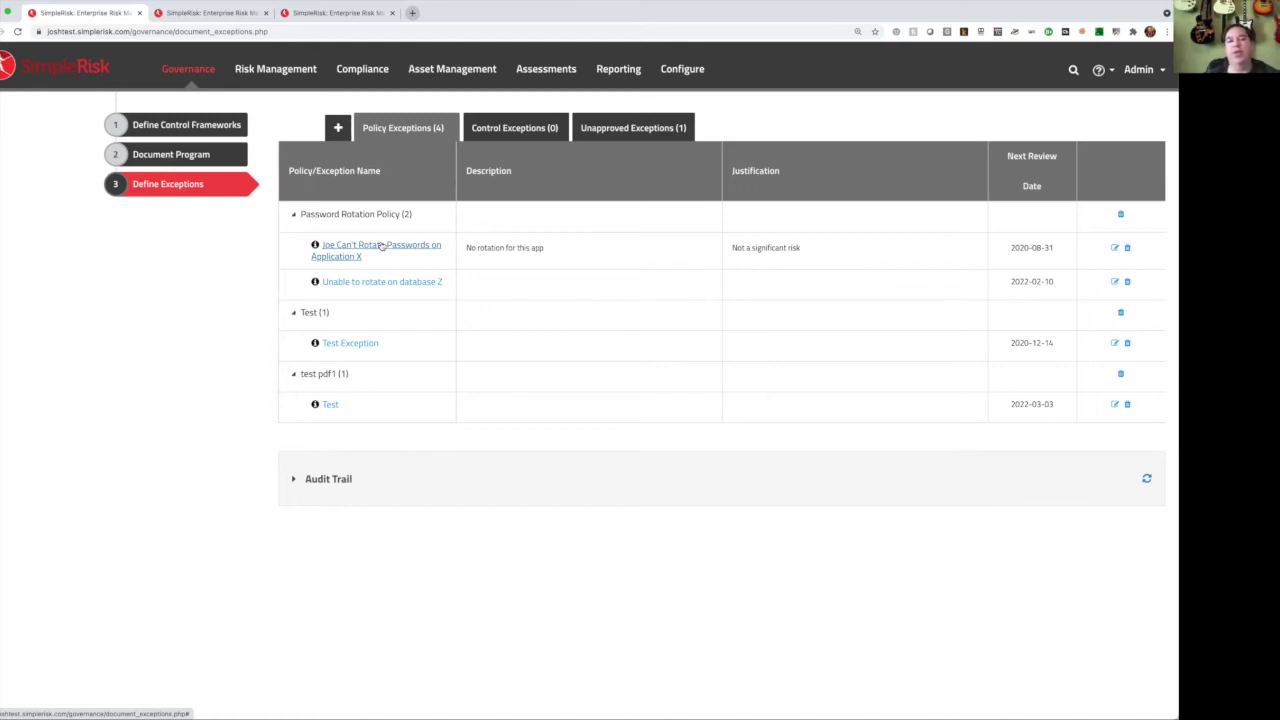
# Step: Open the compliance test definitions and examine the ID.AM-1 control's description against its on-premise device inventory test
pyautogui.click(344, 68)
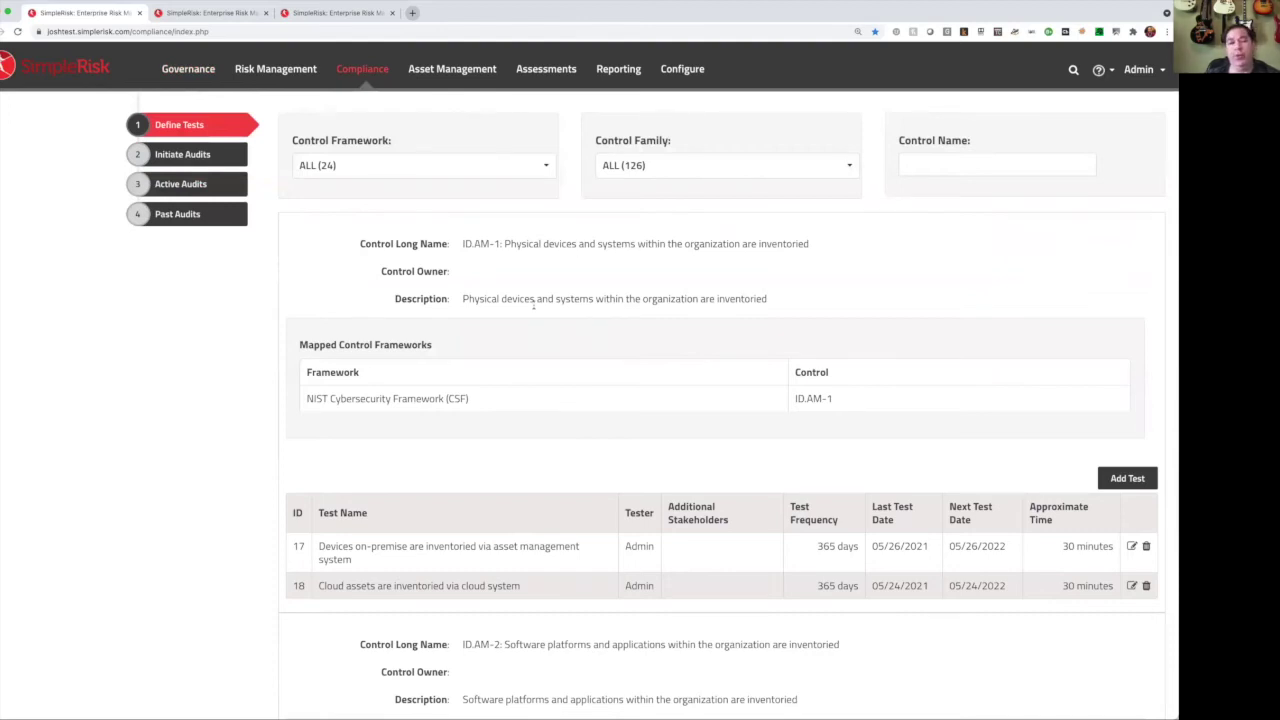
pyautogui.scroll(-2, 533, 307)
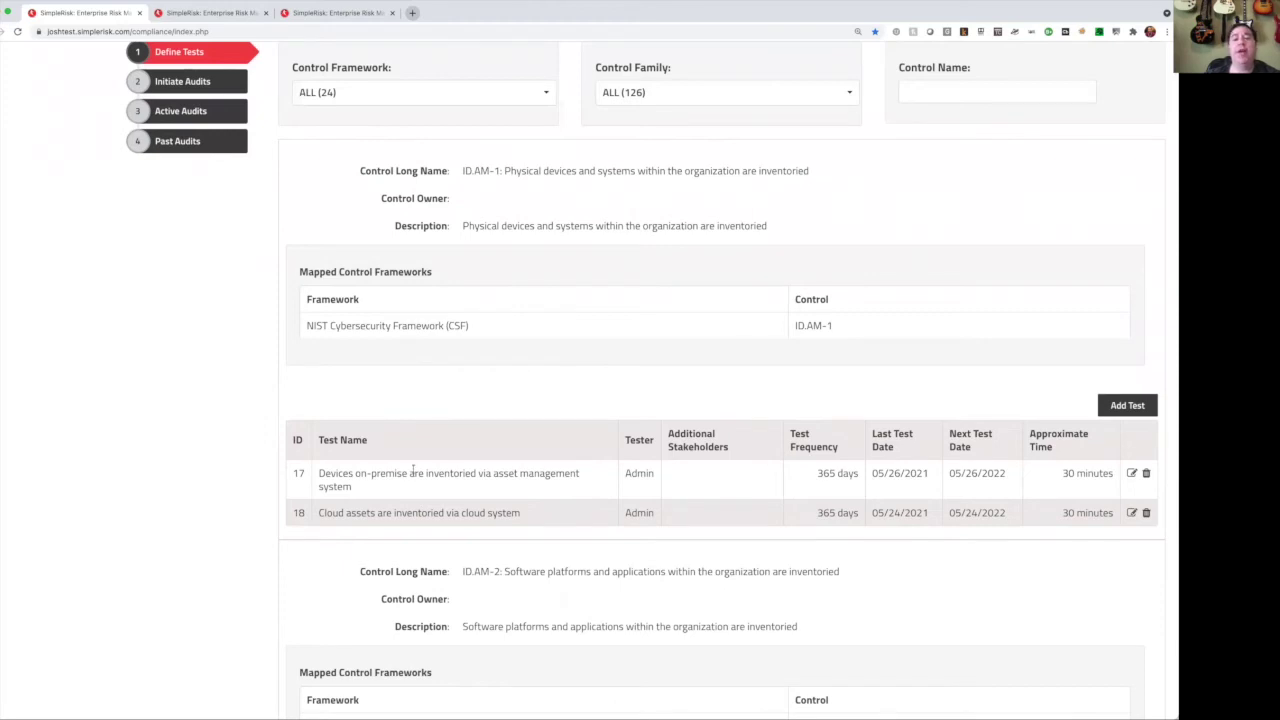
pyautogui.moveTo(358, 478); pyautogui.dragTo(503, 494)
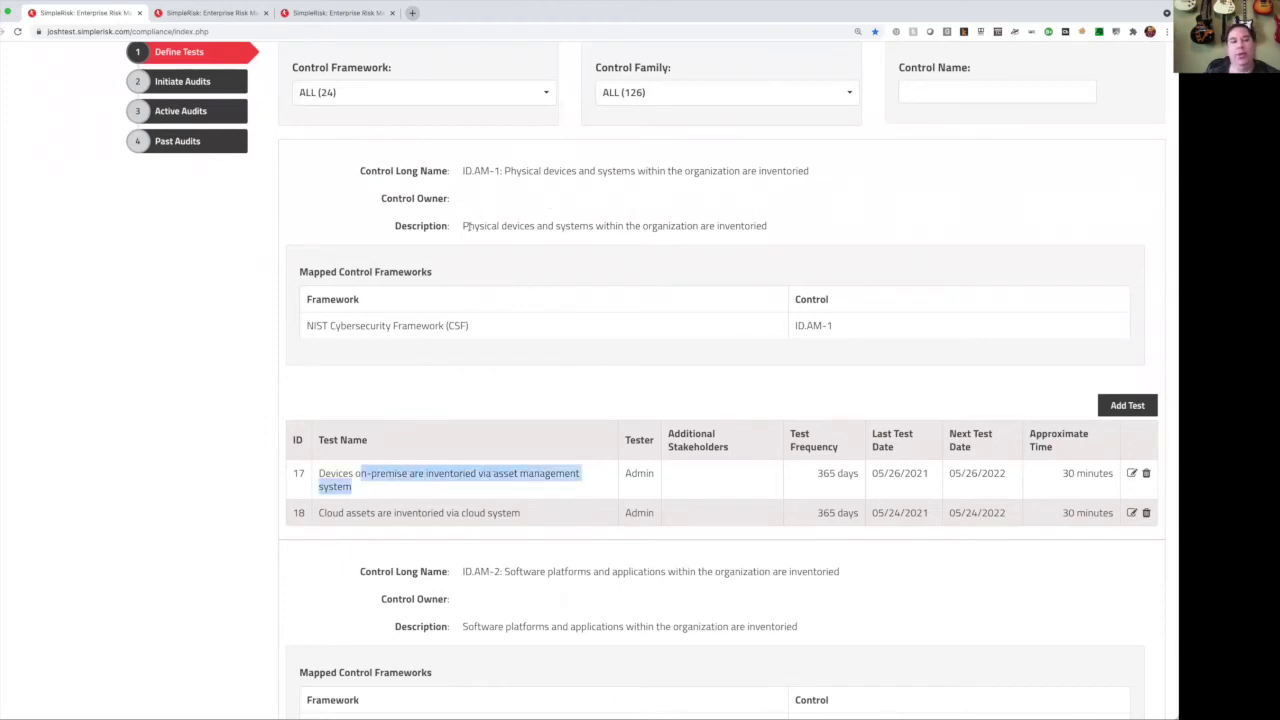
pyautogui.moveTo(463, 226); pyautogui.dragTo(782, 231)
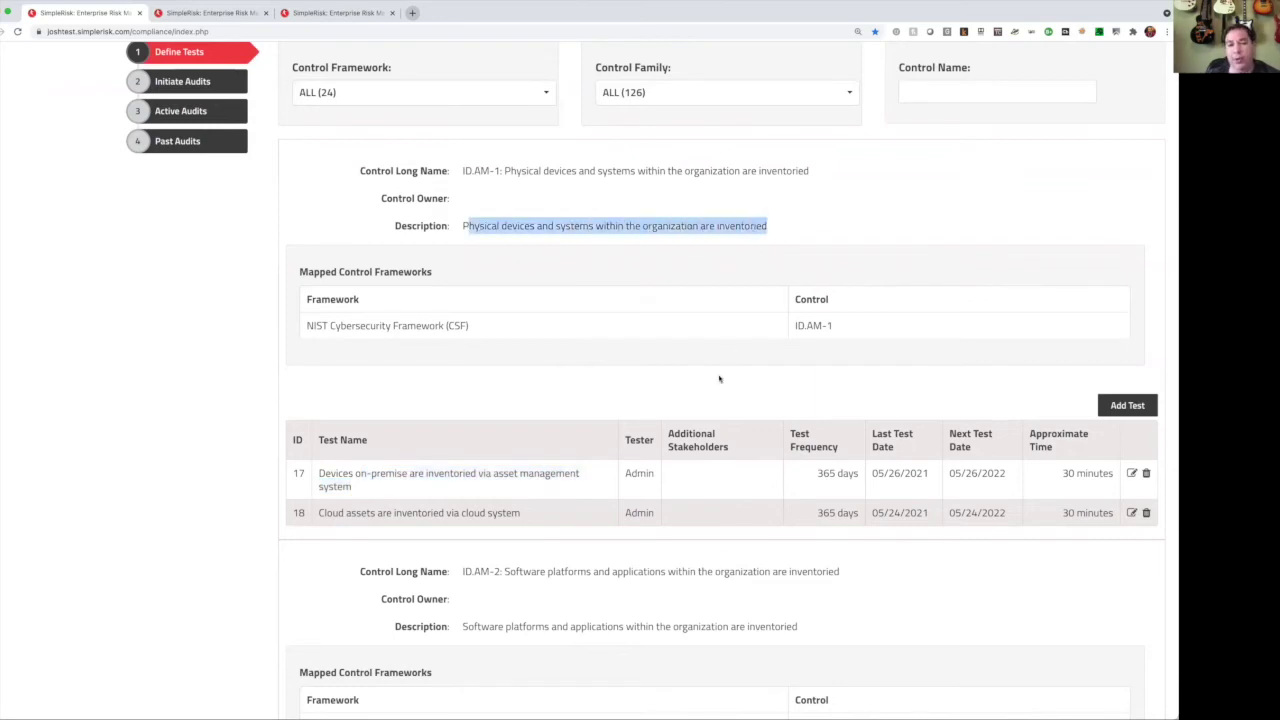
pyautogui.click(719, 378)
pyautogui.scroll(-1, 719, 378)
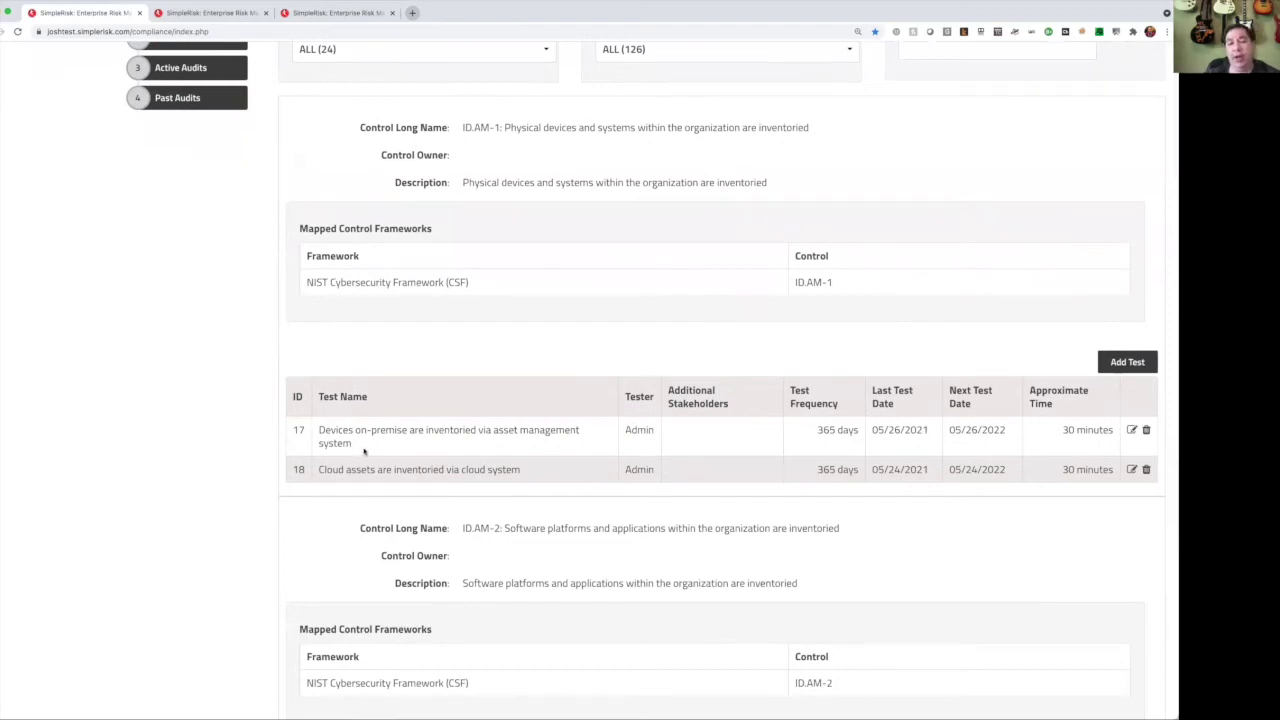
# Step: Compare the names and last test dates of the two tests defined for control ID.AM-1
pyautogui.moveTo(365, 448); pyautogui.dragTo(316, 432)
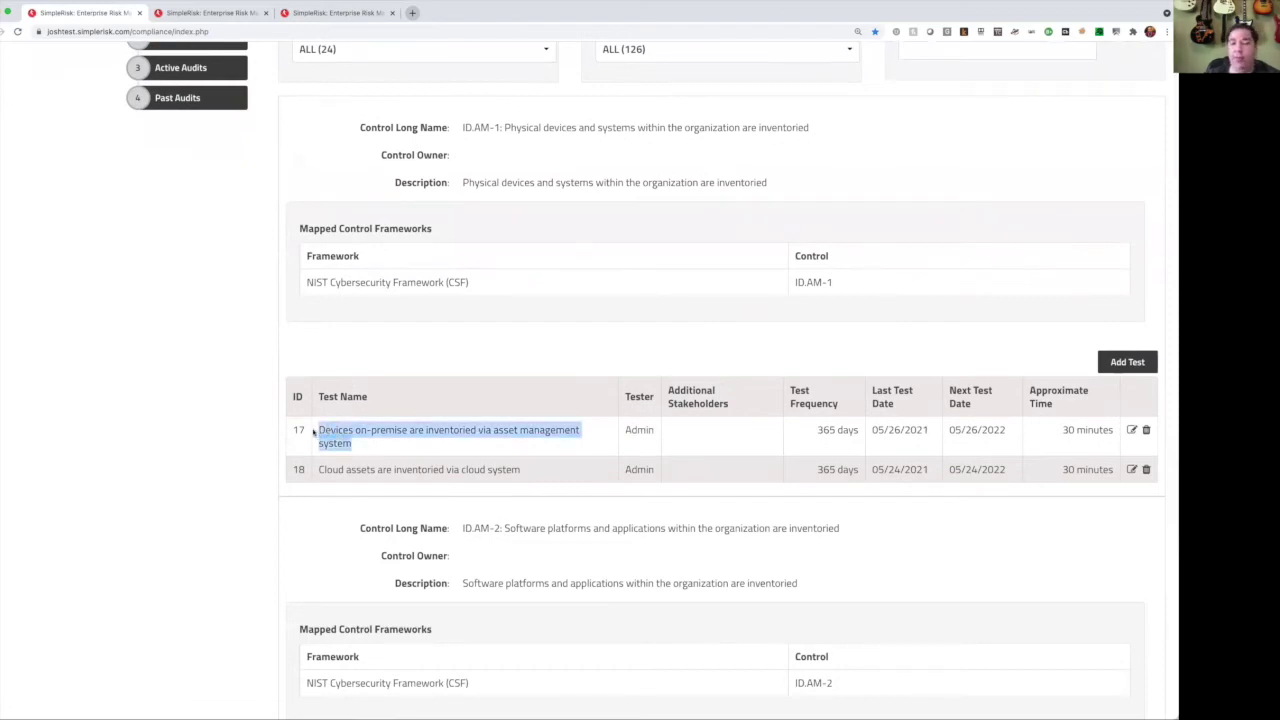
pyautogui.moveTo(530, 477); pyautogui.dragTo(316, 470)
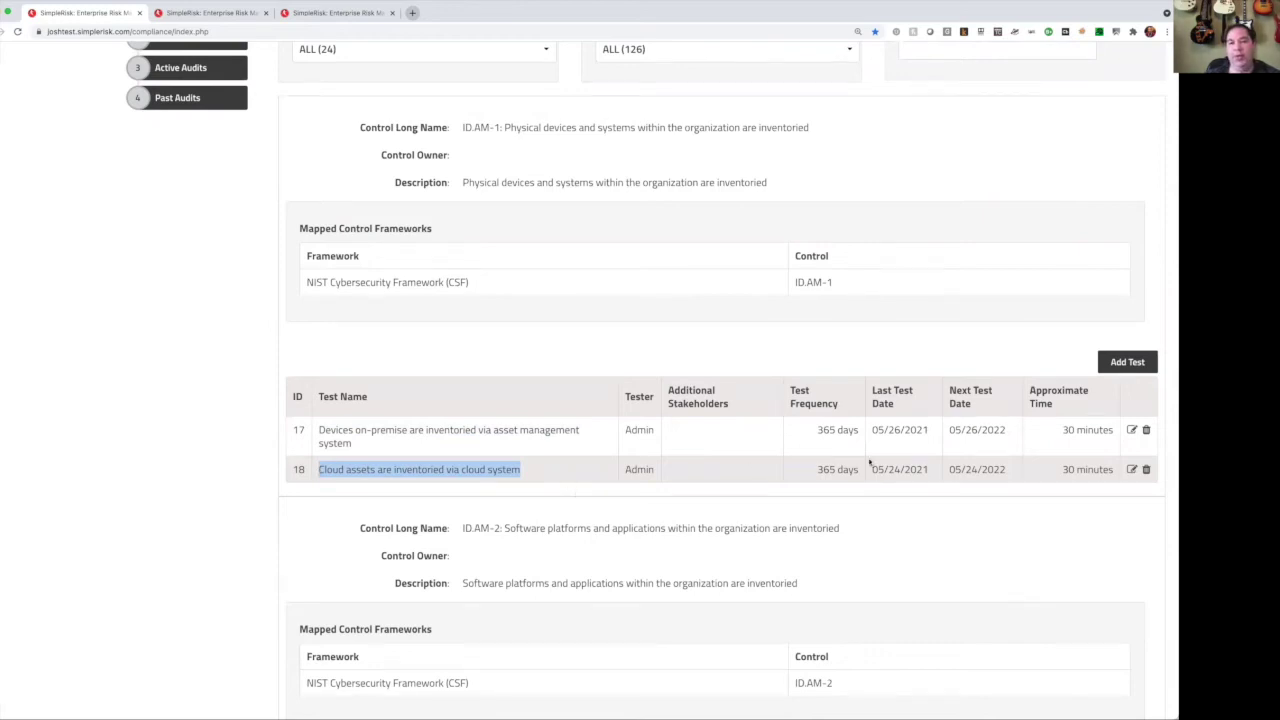
pyautogui.click(878, 429)
pyautogui.moveTo(878, 429); pyautogui.dragTo(876, 472)
pyautogui.tripleClick(890, 482)
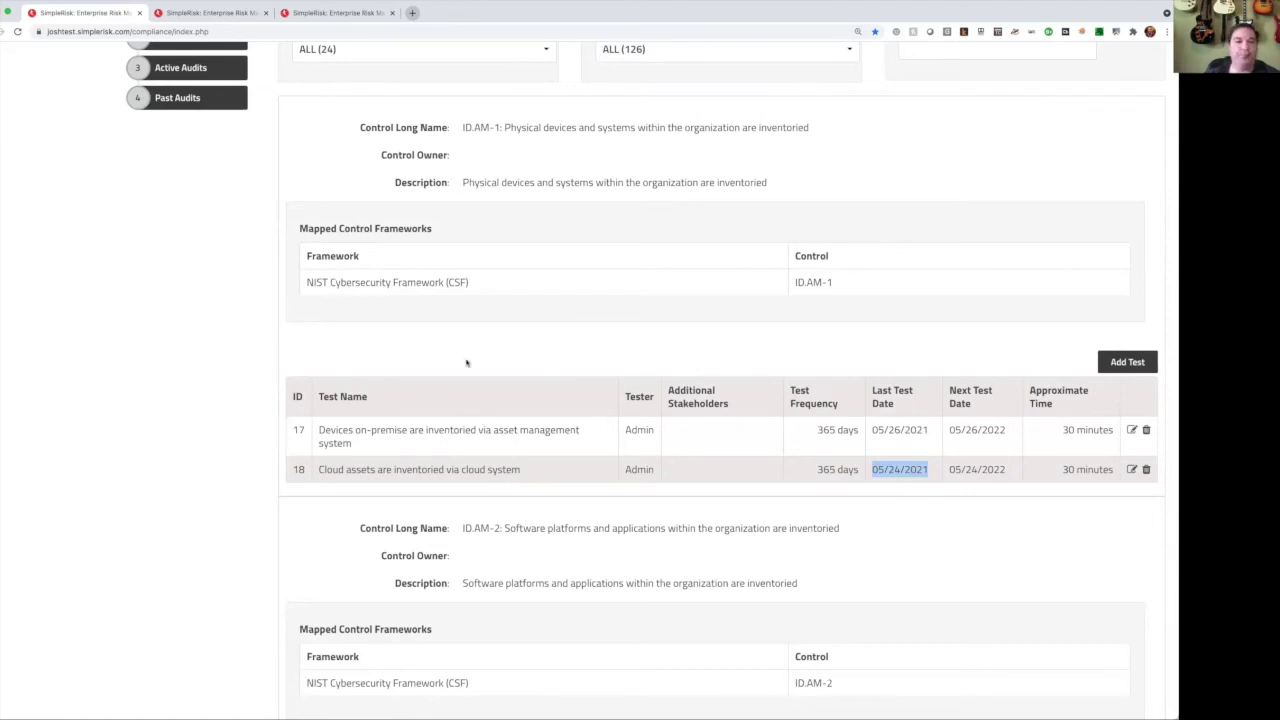
# Step: Initiate the "Cloud assets are inventoried via cloud system" test under control ID.AM-1 of the NIST Cybersecurity Framework (CSF)
pyautogui.scroll(3, 466, 363)
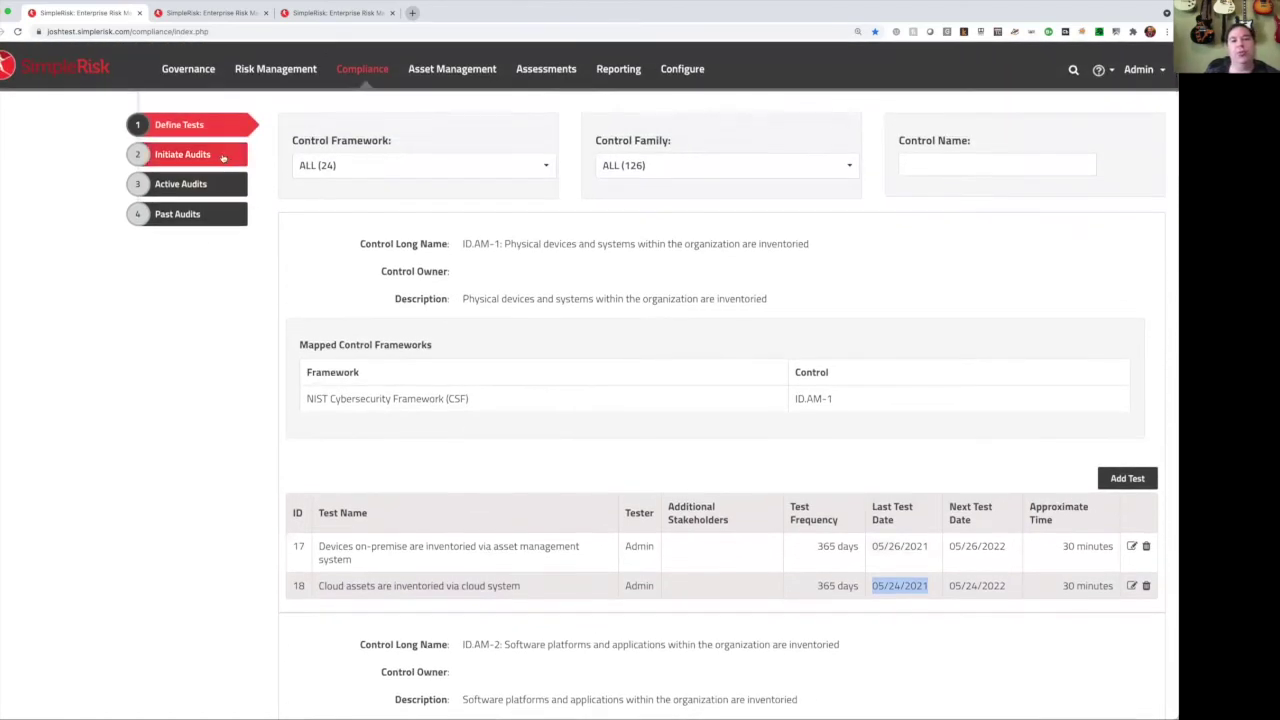
pyautogui.click(222, 157)
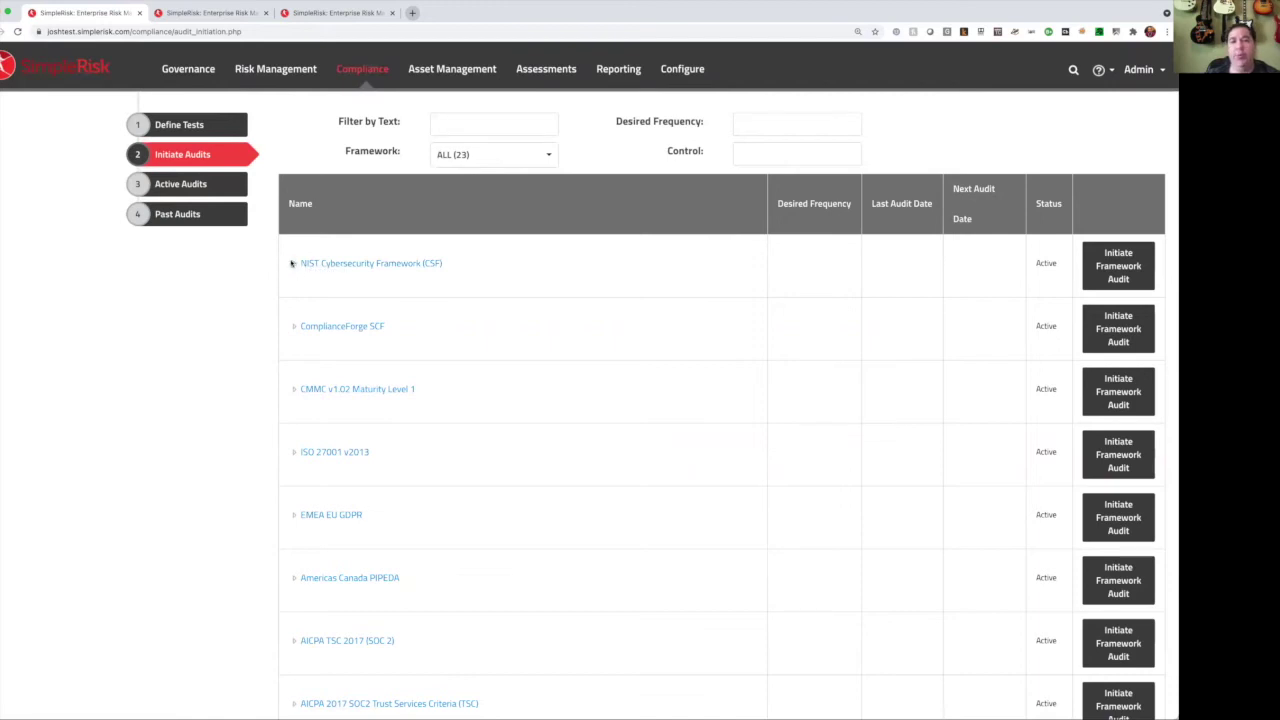
pyautogui.click(292, 263)
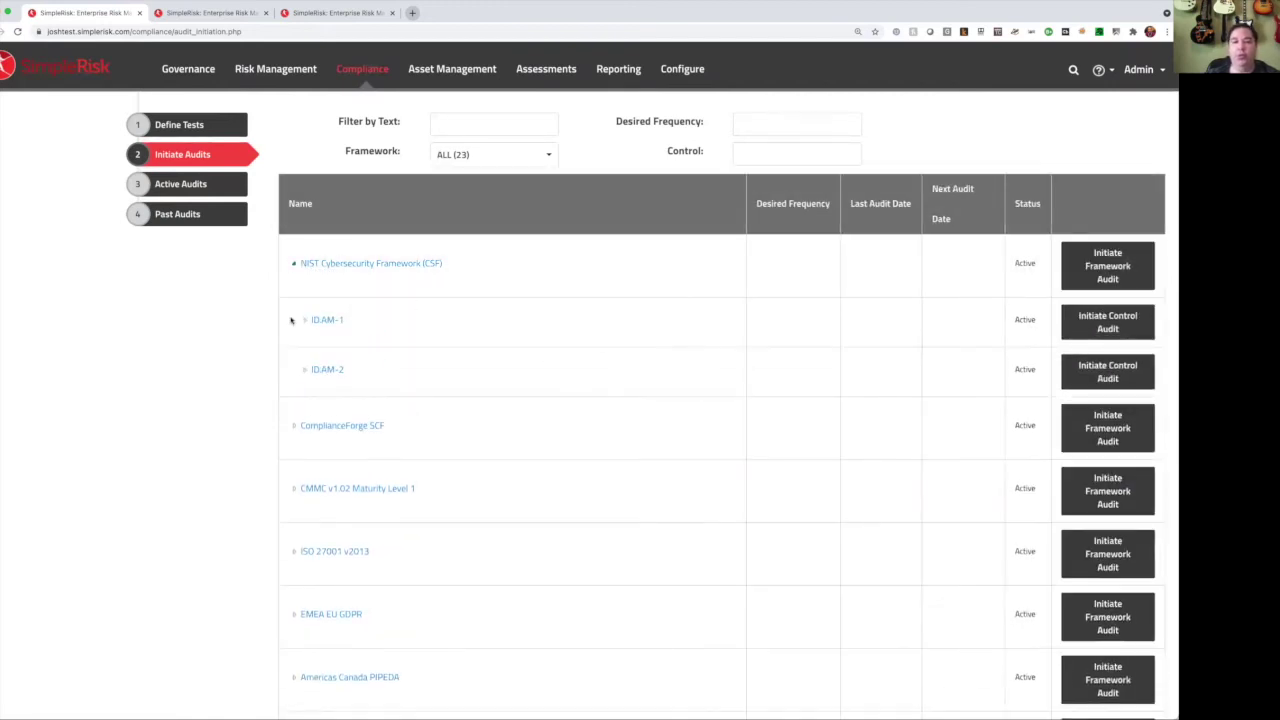
pyautogui.click(305, 320)
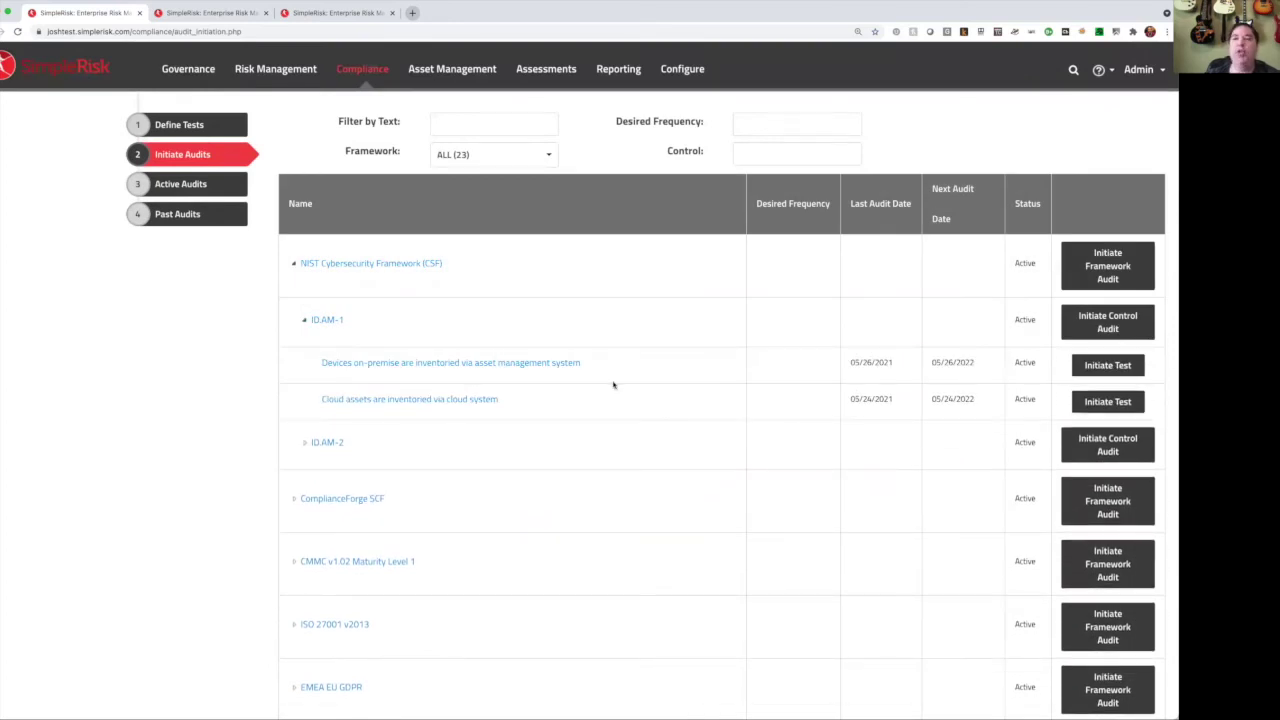
pyautogui.click(1107, 267)
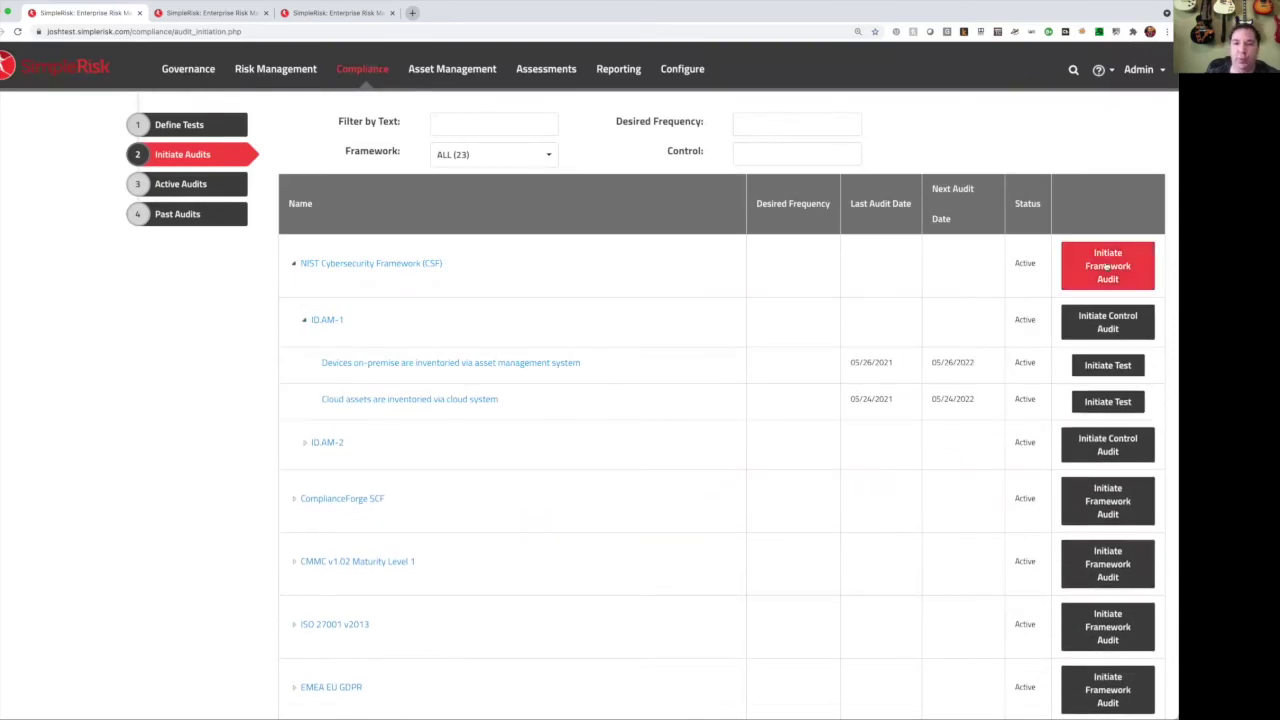
pyautogui.click(1105, 401)
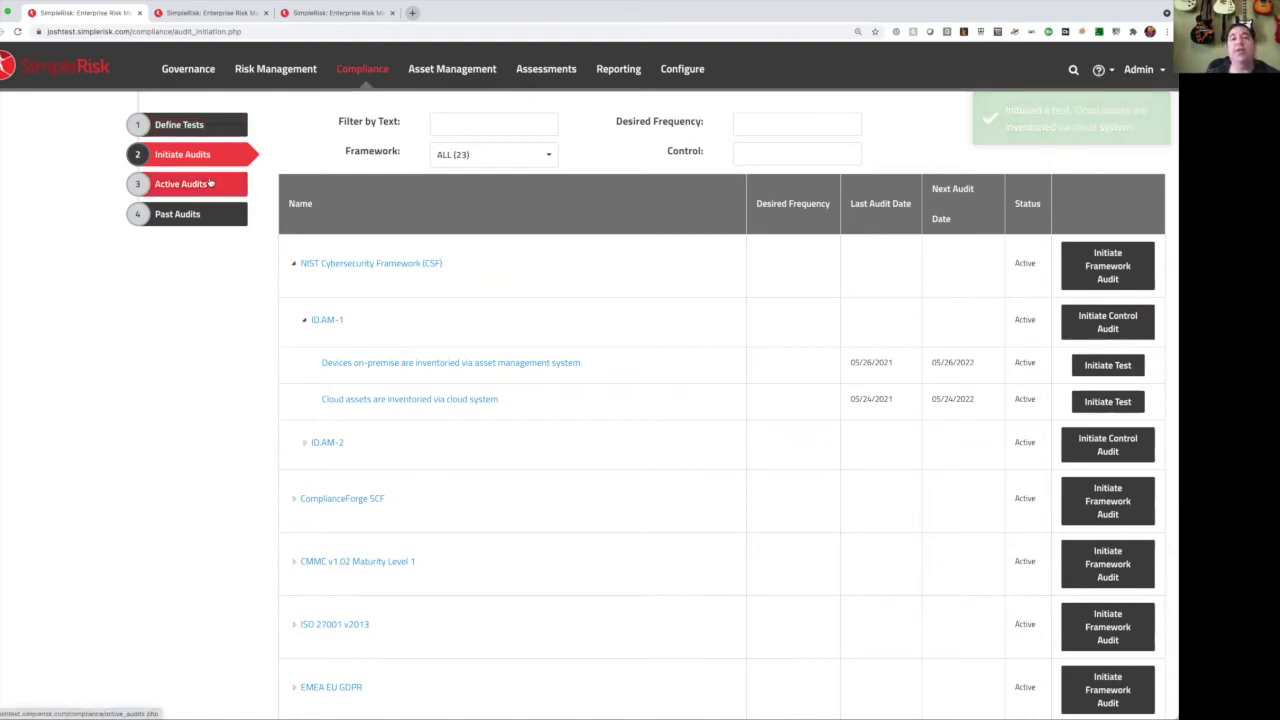
# Step: Check the status of the cloud assets inventory test among the active audits and open its audit record
pyautogui.click(210, 184)
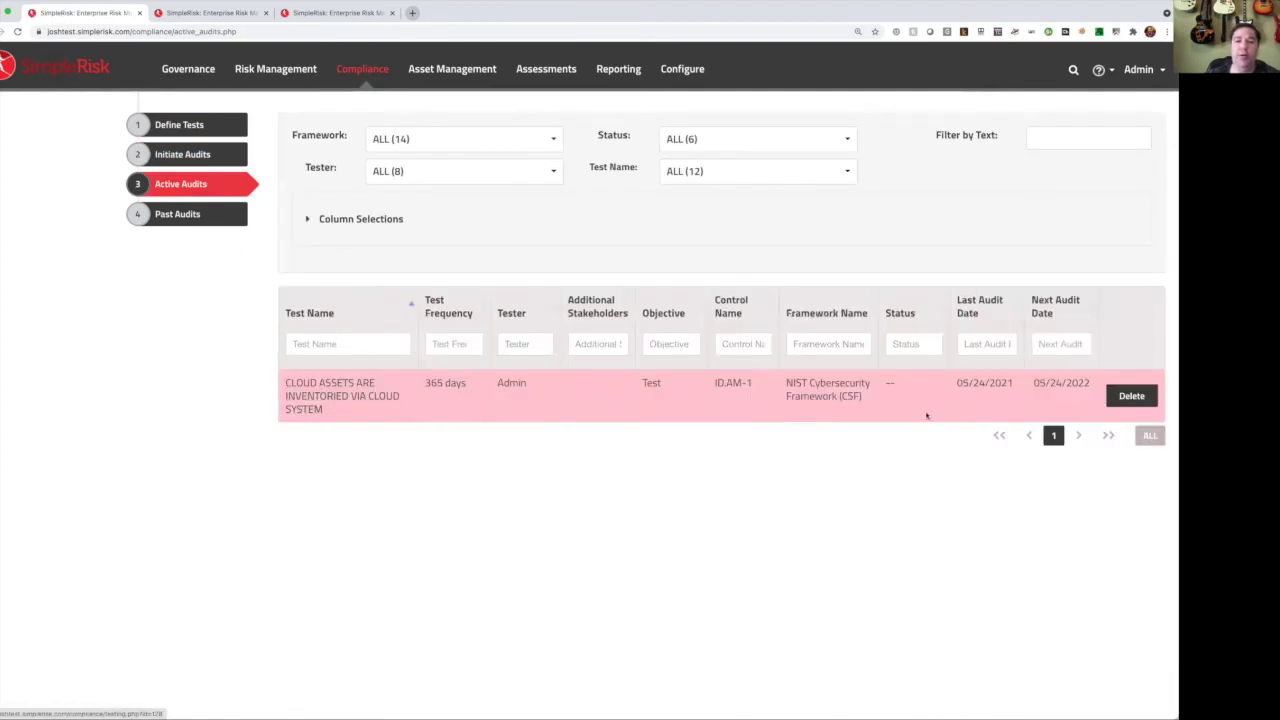
pyautogui.moveTo(903, 394)
pyautogui.mouseDown()
pyautogui.moveTo(875, 385)
pyautogui.moveTo(886, 383)
pyautogui.mouseUp()
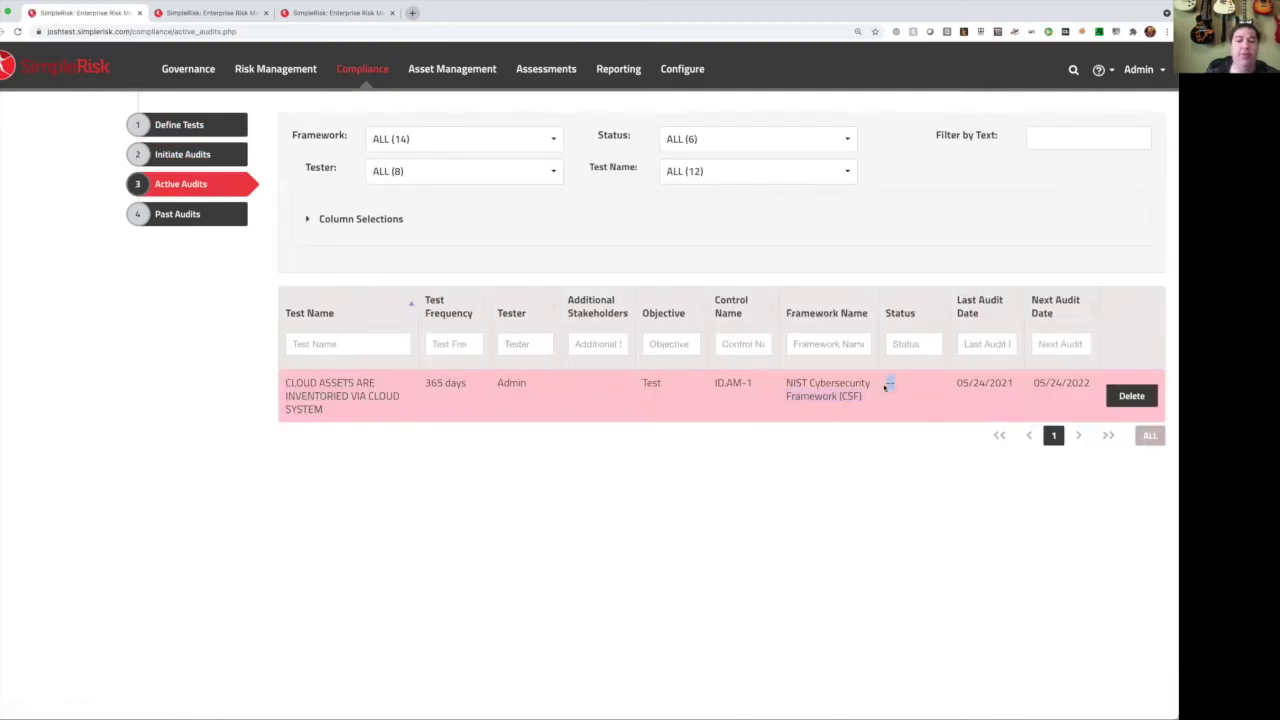
pyautogui.click(313, 411)
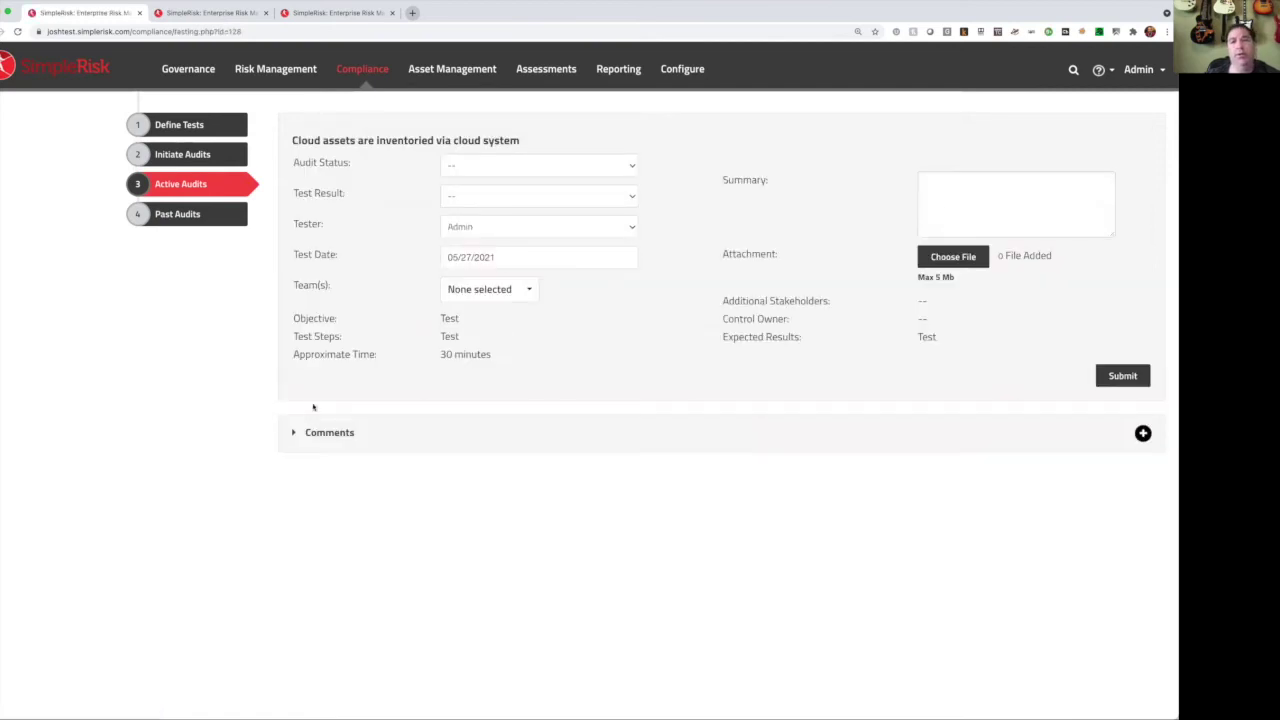
# Step: Submit the audit with status Pending Evidence from Control Owner and test result Inconclusive, and check its status in the active audits list
pyautogui.click(482, 166)
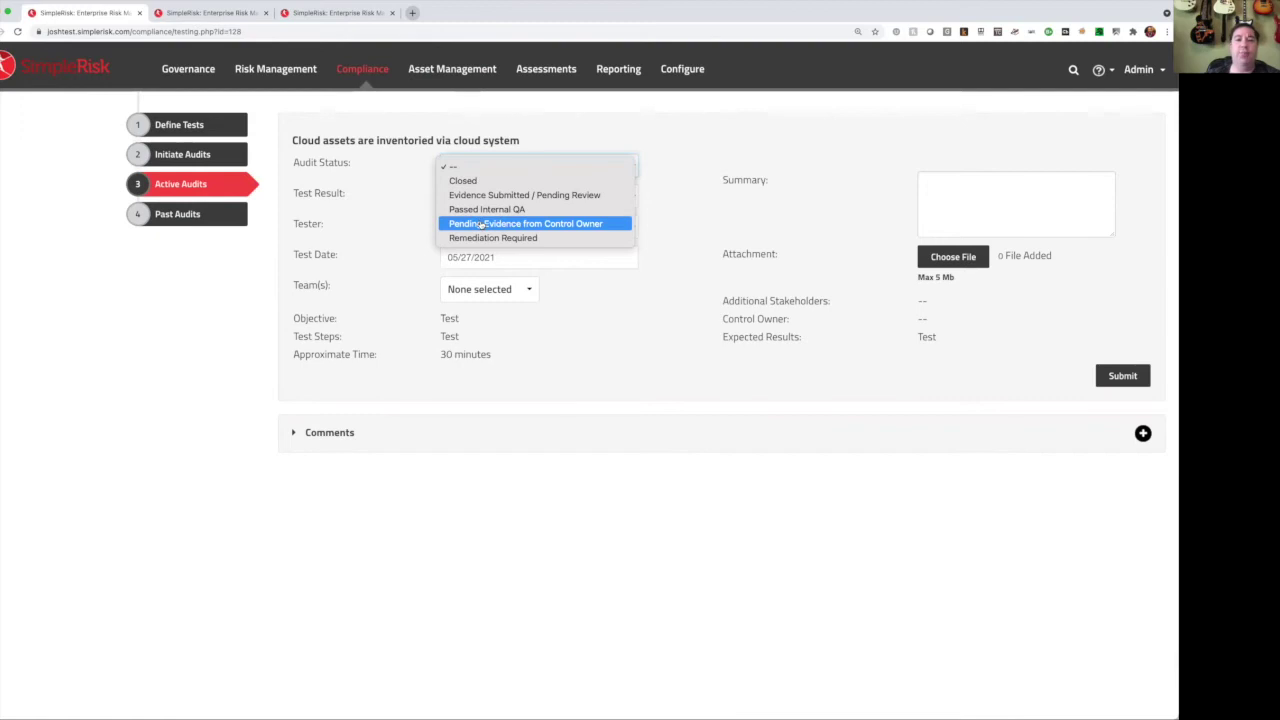
pyautogui.press('Escape')
pyautogui.click(466, 200)
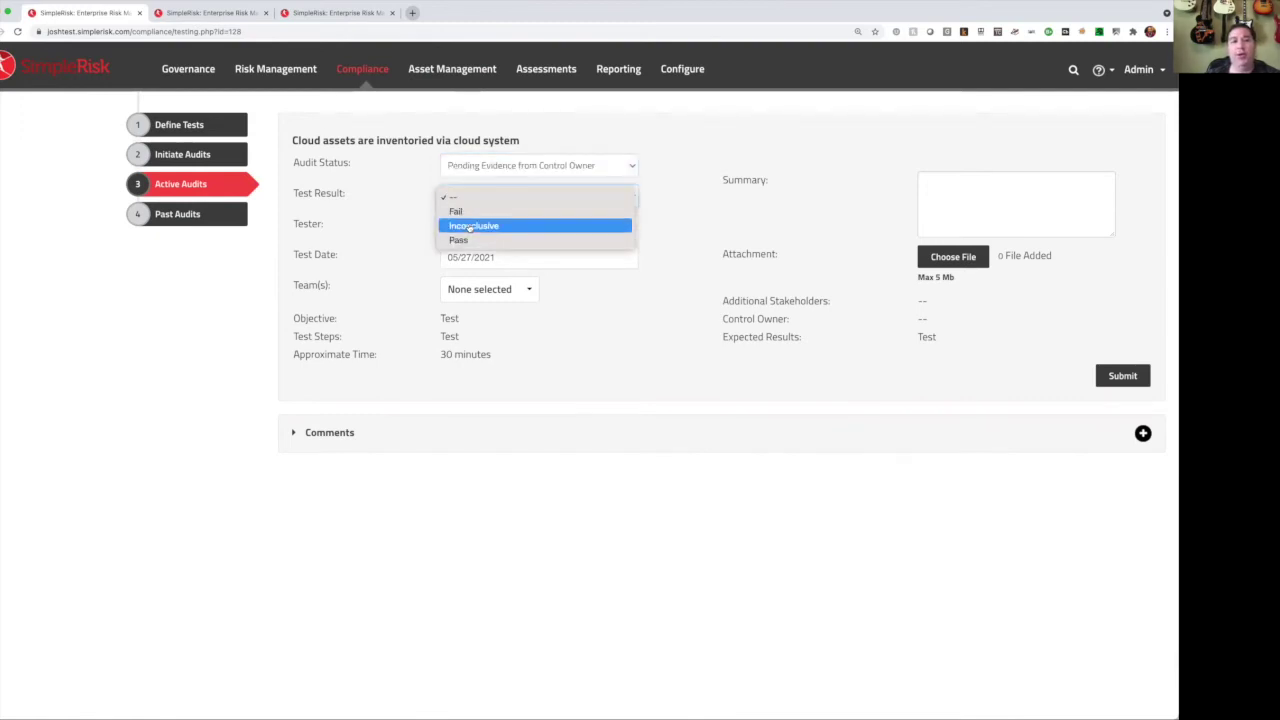
pyautogui.click(468, 226)
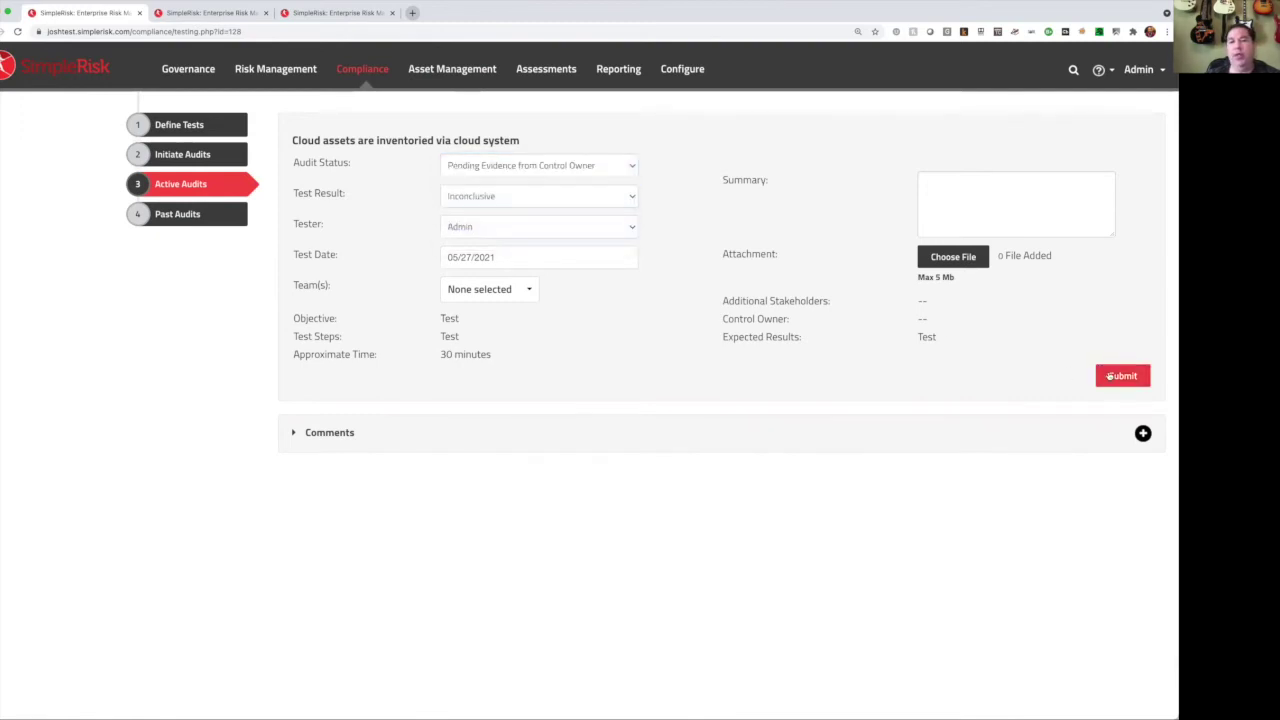
pyautogui.click(1110, 376)
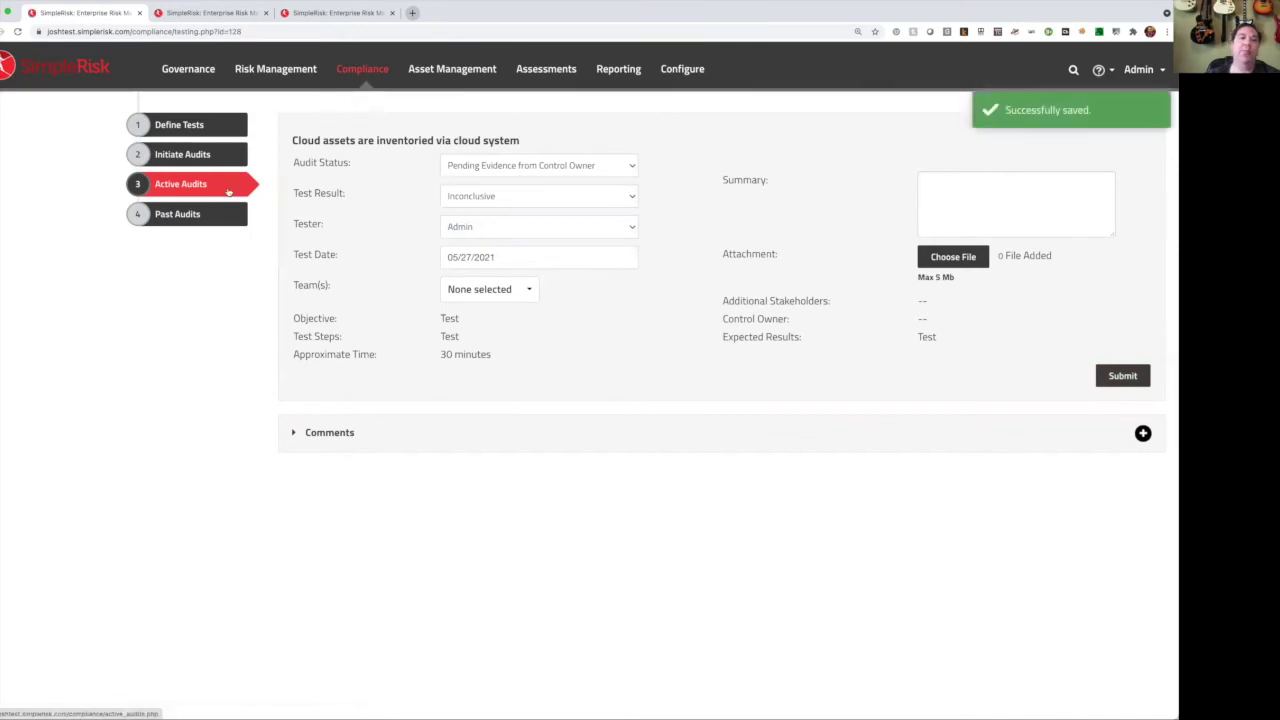
pyautogui.click(224, 190)
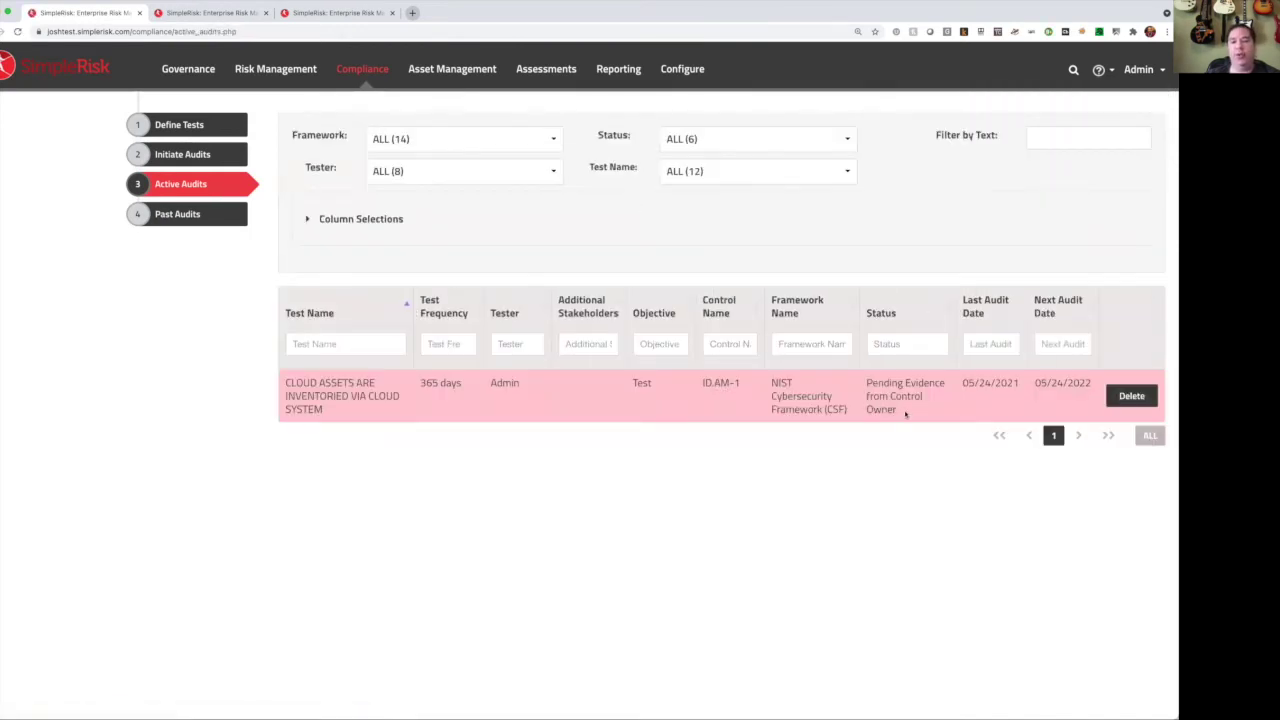
pyautogui.moveTo(904, 412); pyautogui.dragTo(866, 382)
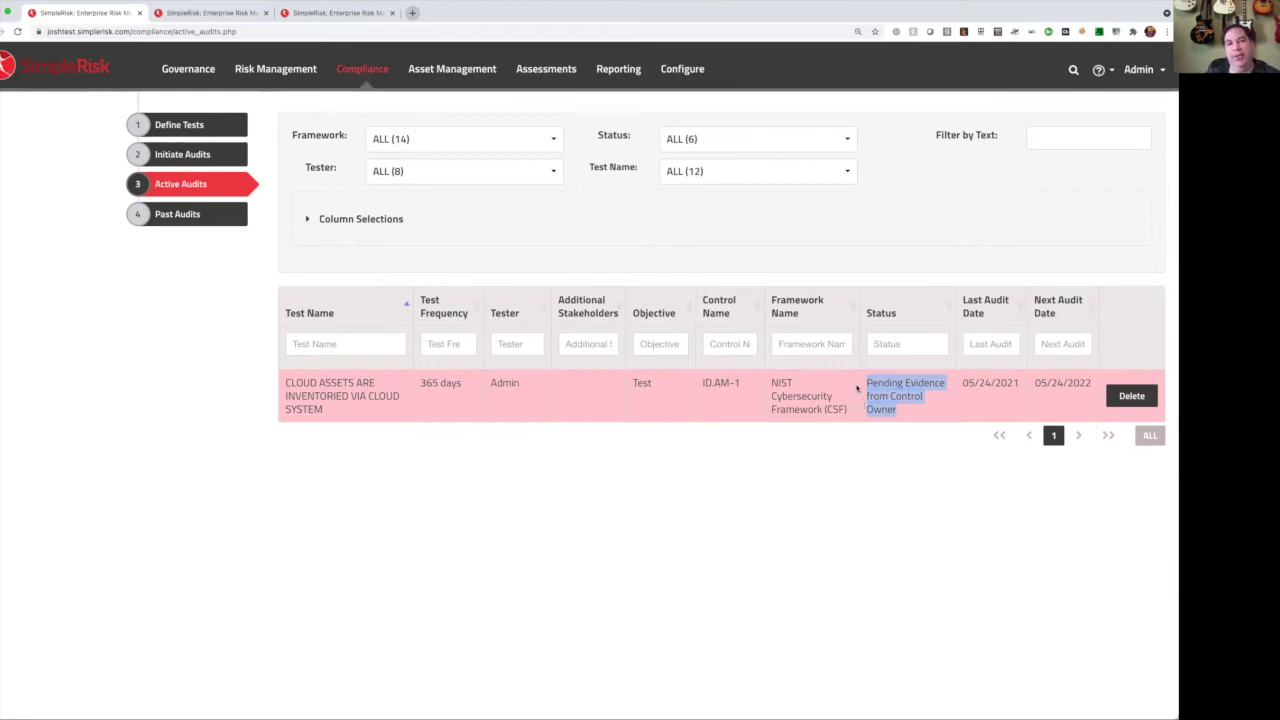
# Step: Filter the active audits to the statuses Pending Evidence from Control Owner and Evidence Submitted / Pending Review
pyautogui.click(777, 142)
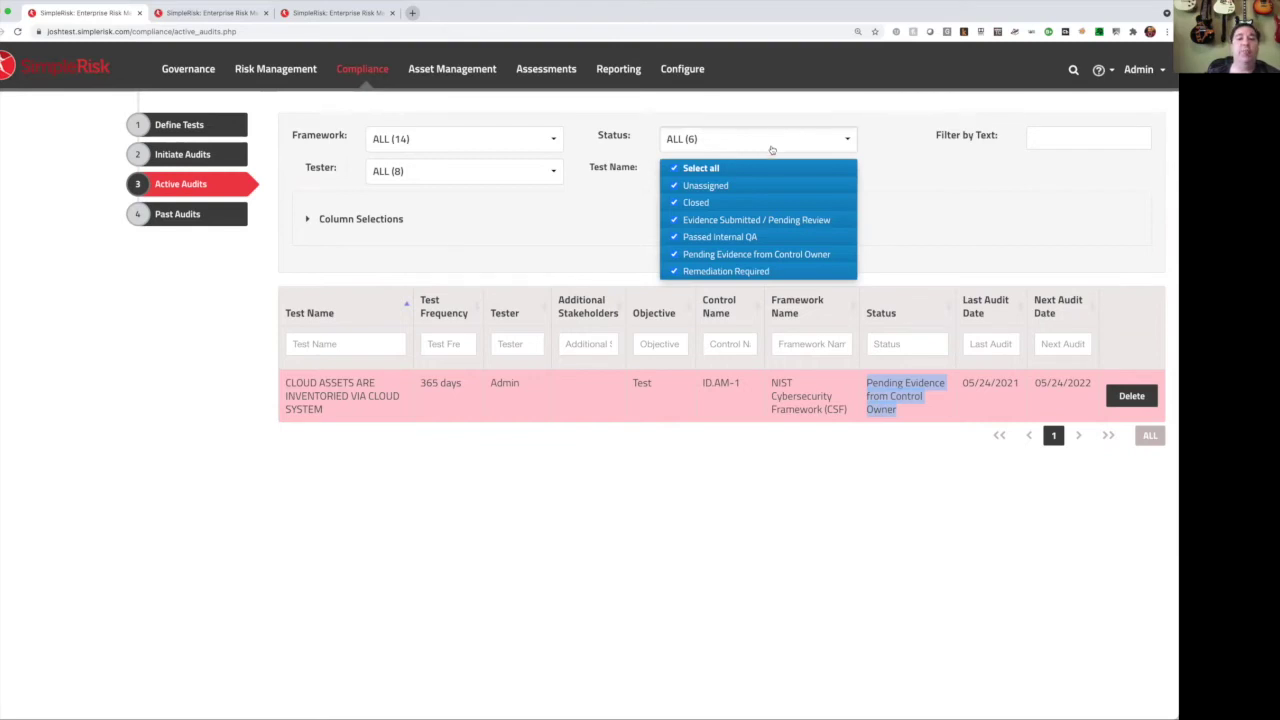
pyautogui.click(768, 168)
pyautogui.click(768, 258)
pyautogui.click(968, 227)
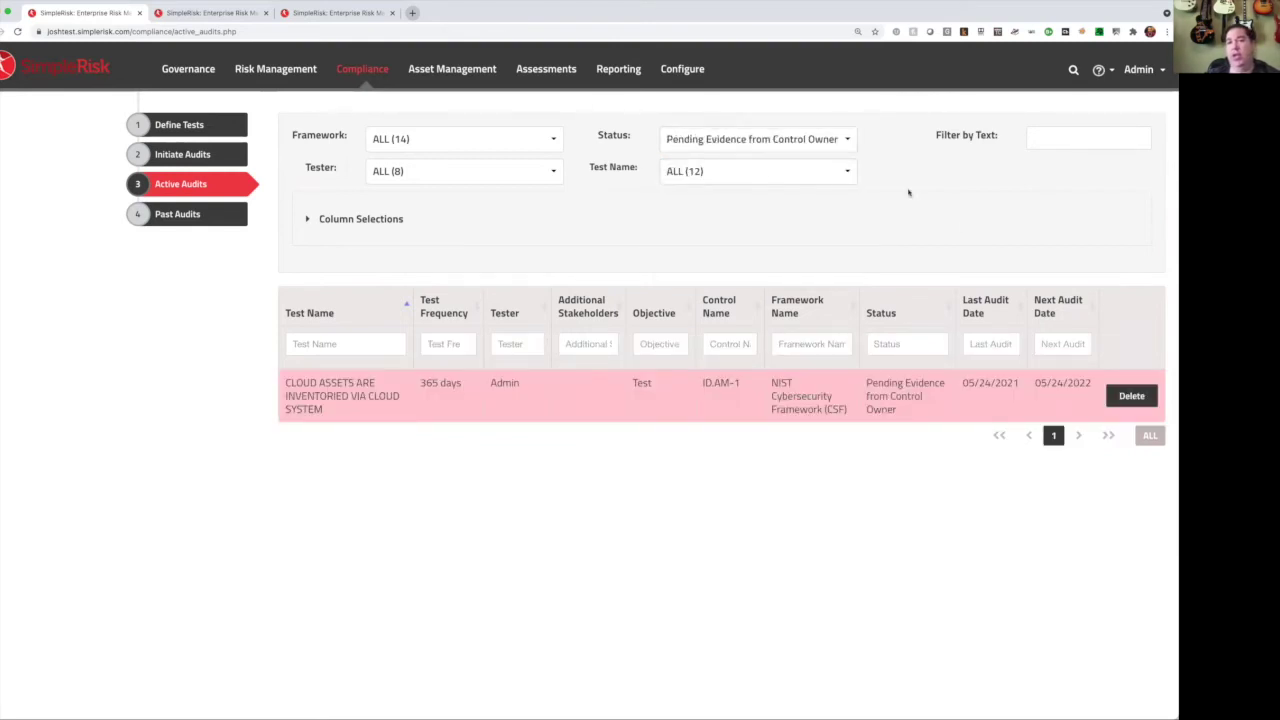
pyautogui.click(840, 140)
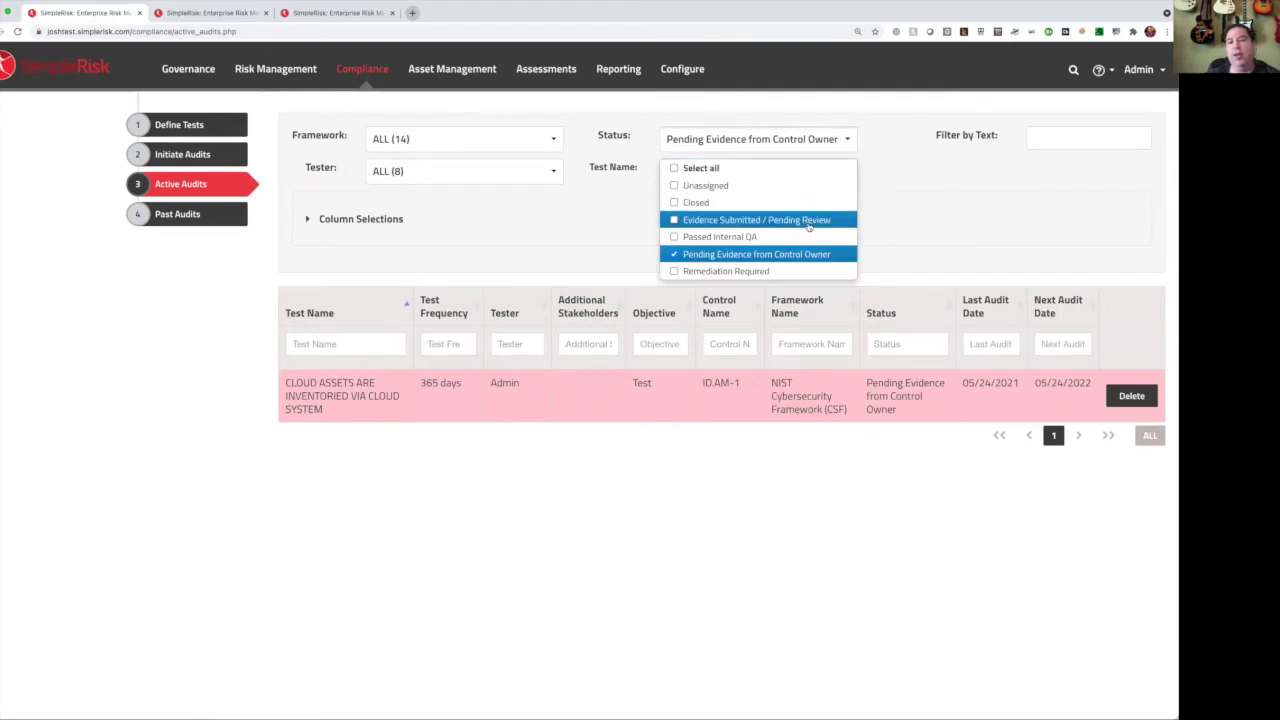
pyautogui.click(808, 221)
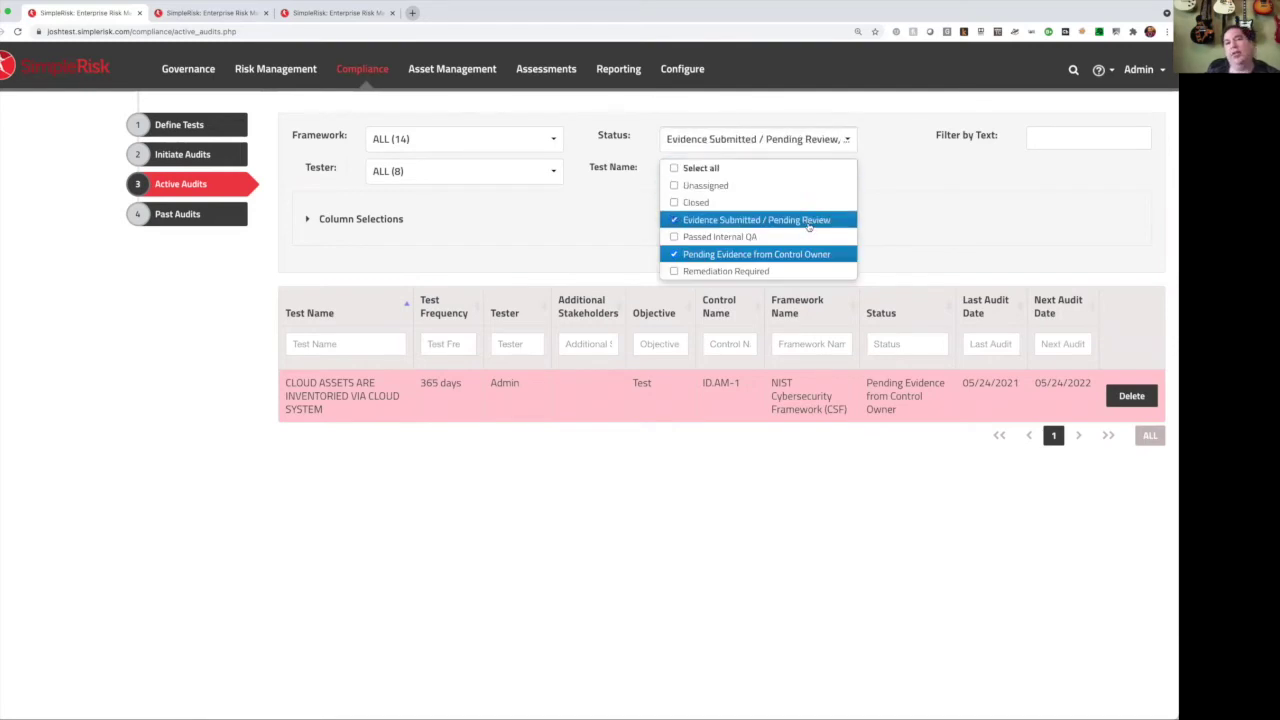
pyautogui.click(890, 212)
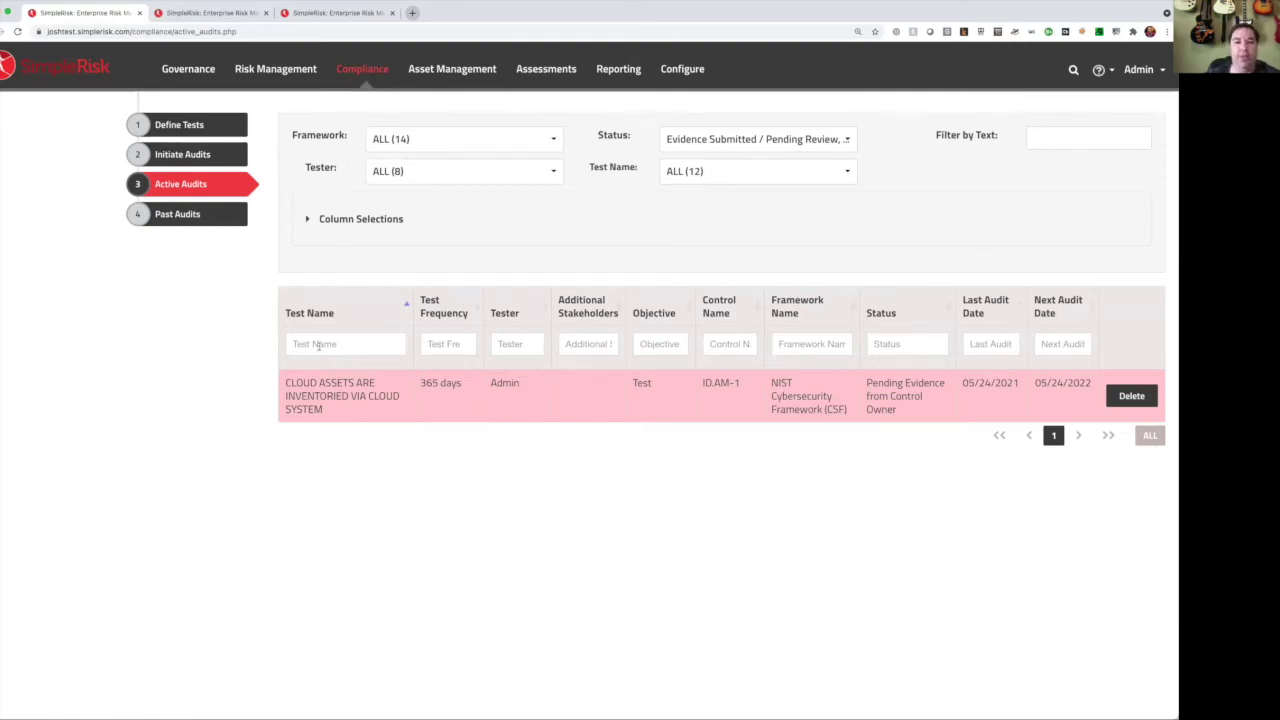
# Step: Submit the cloud assets inventory audit with audit status Closed and test result Pass
pyautogui.click(320, 384)
pyautogui.click(510, 166)
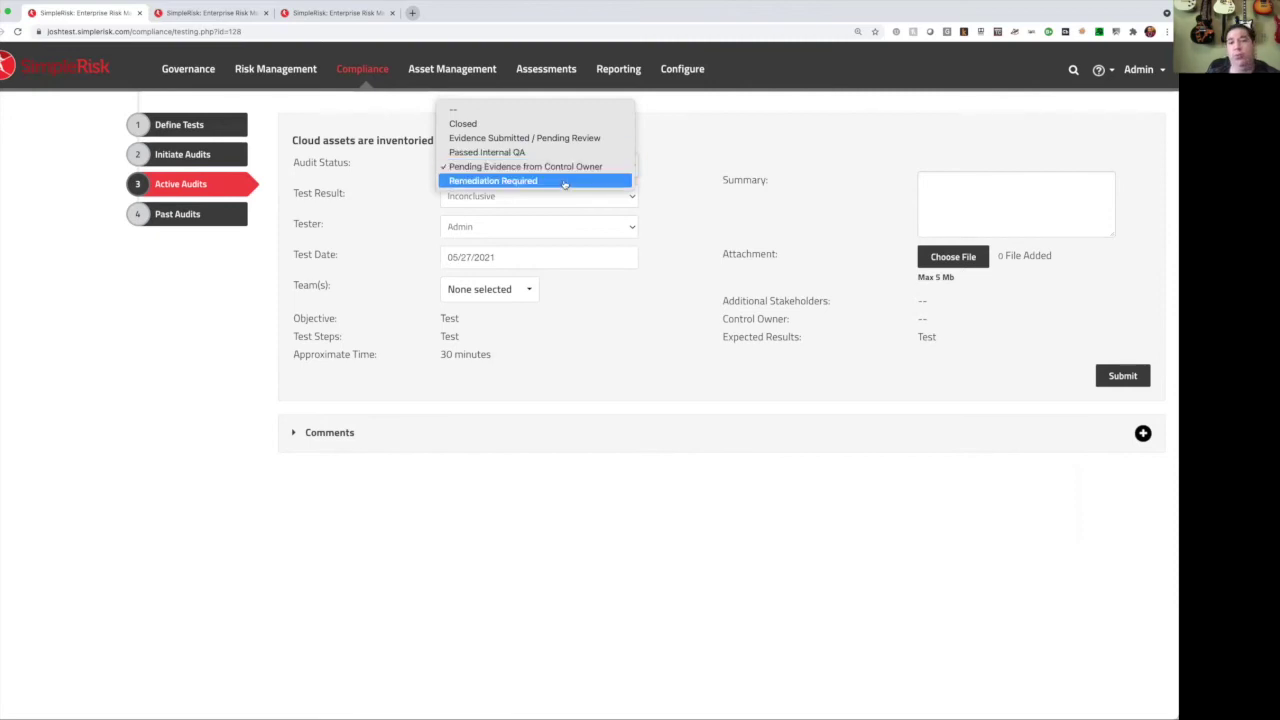
pyautogui.click(550, 124)
pyautogui.click(503, 202)
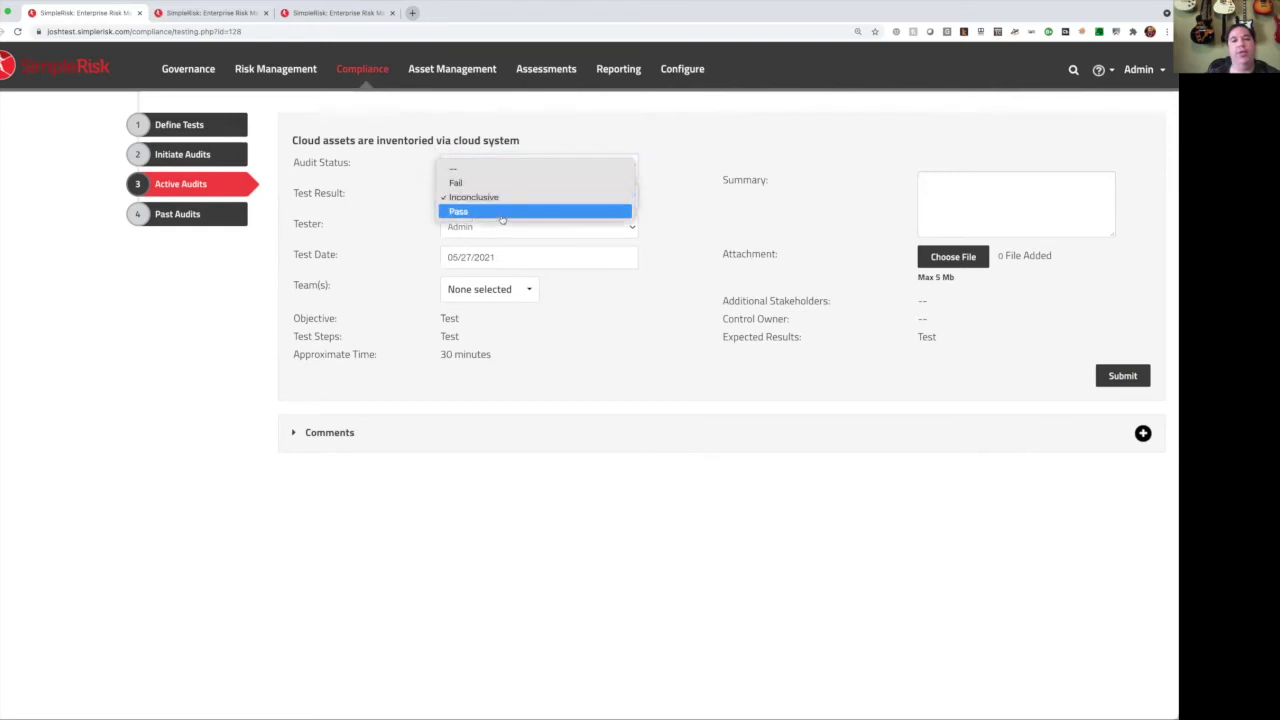
pyautogui.click(505, 211)
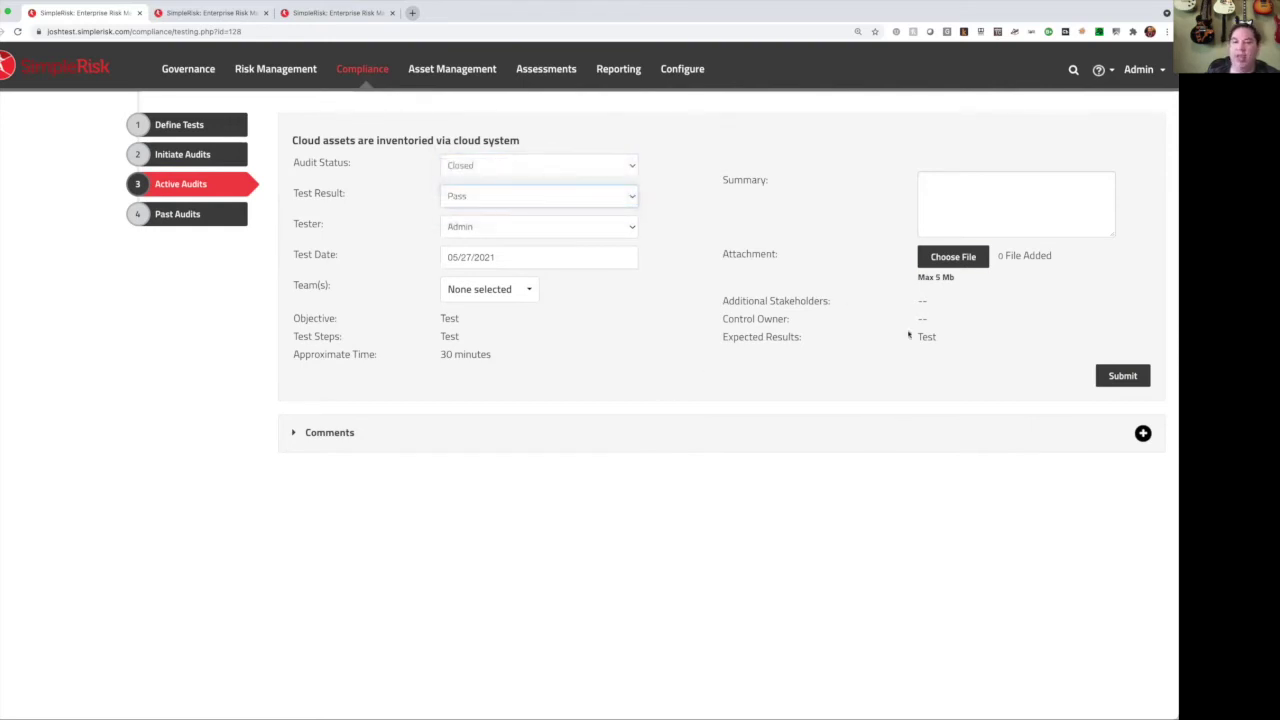
pyautogui.click(1108, 382)
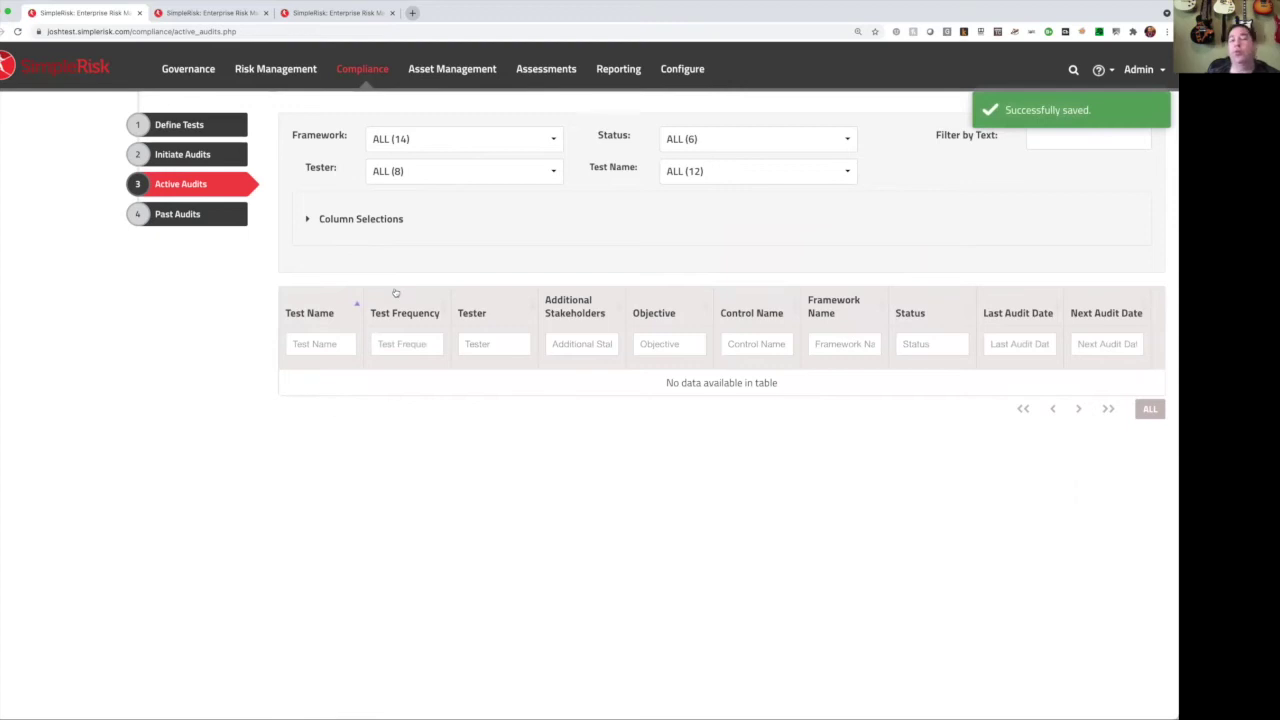
# Step: Open the newly closed cloud assets audit from the past audits and review its audit trail and attachment files
pyautogui.click(194, 216)
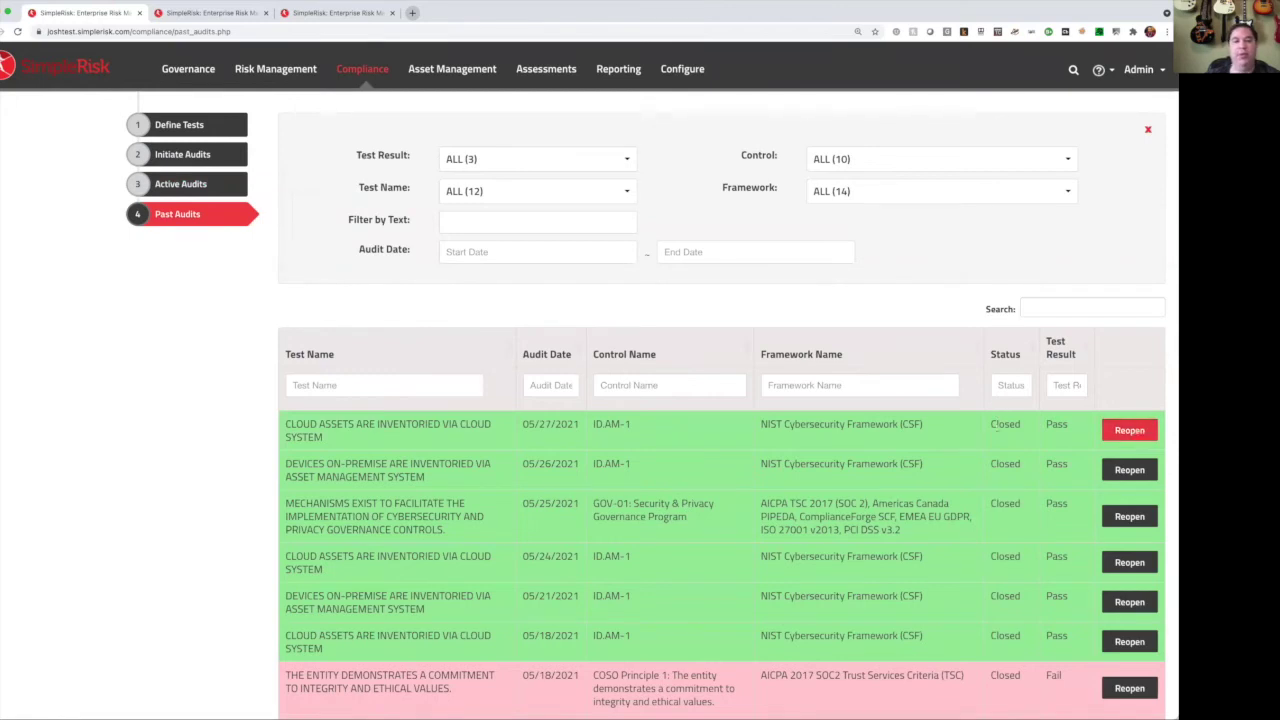
pyautogui.click(424, 432)
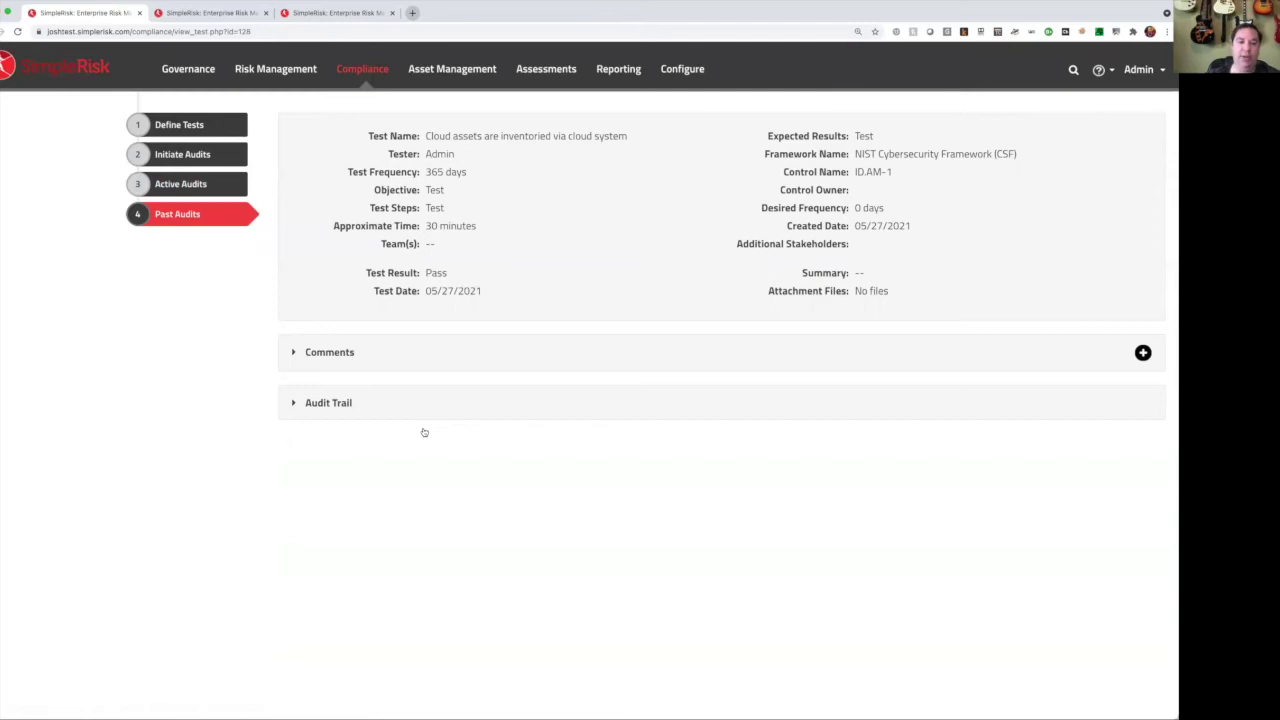
pyautogui.click(331, 403)
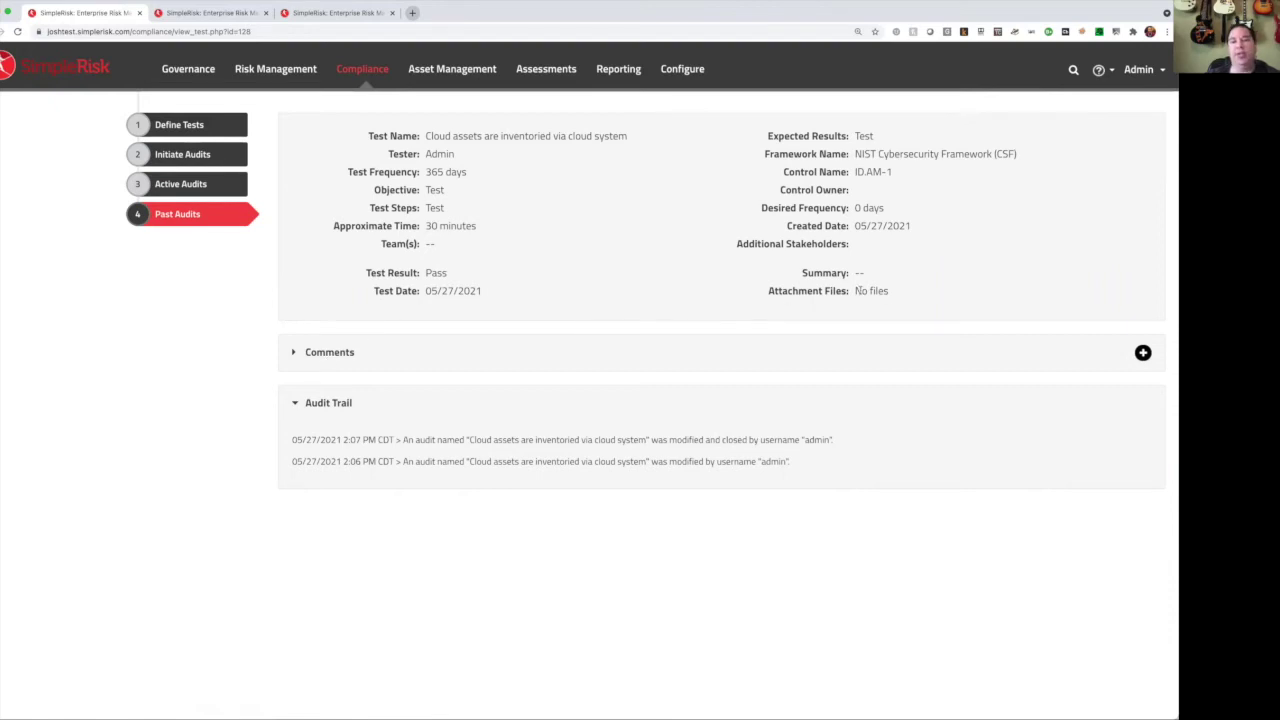
pyautogui.doubleClick(861, 291)
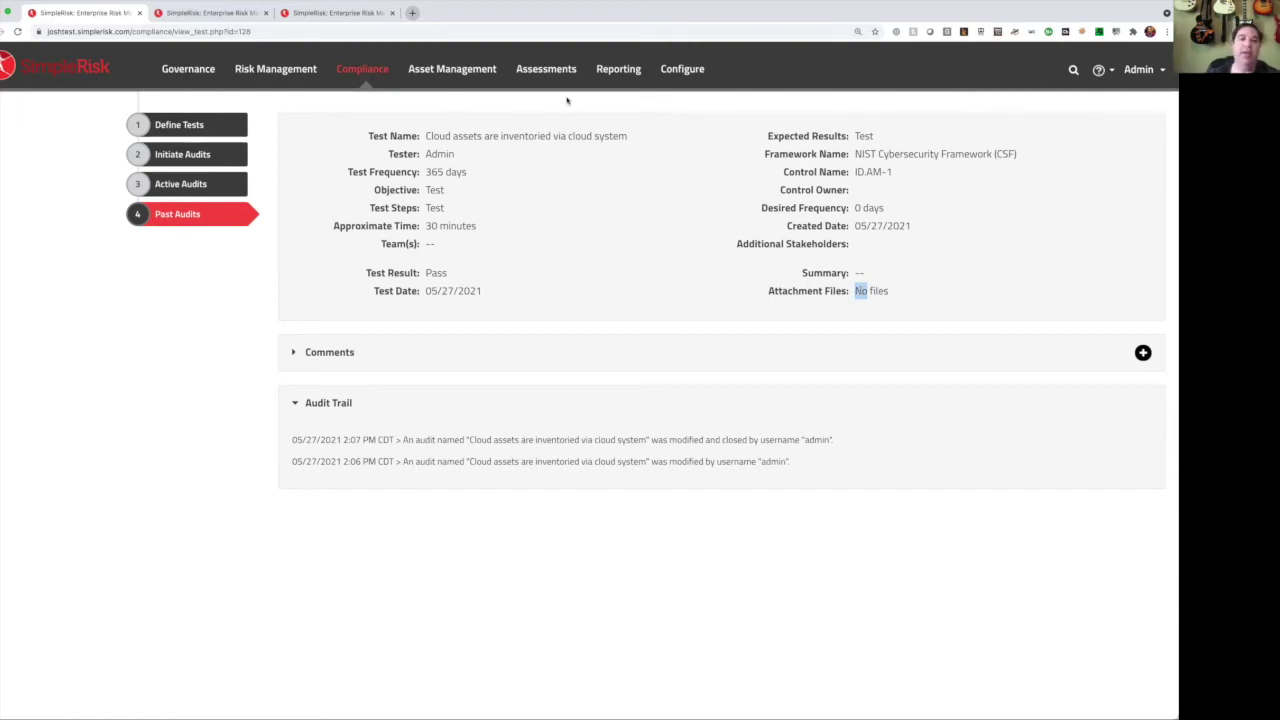
# Step: Review the asset discovery and asset entry pages, and expand the Web Server Farm asset group to see its member assets
pyautogui.click(467, 76)
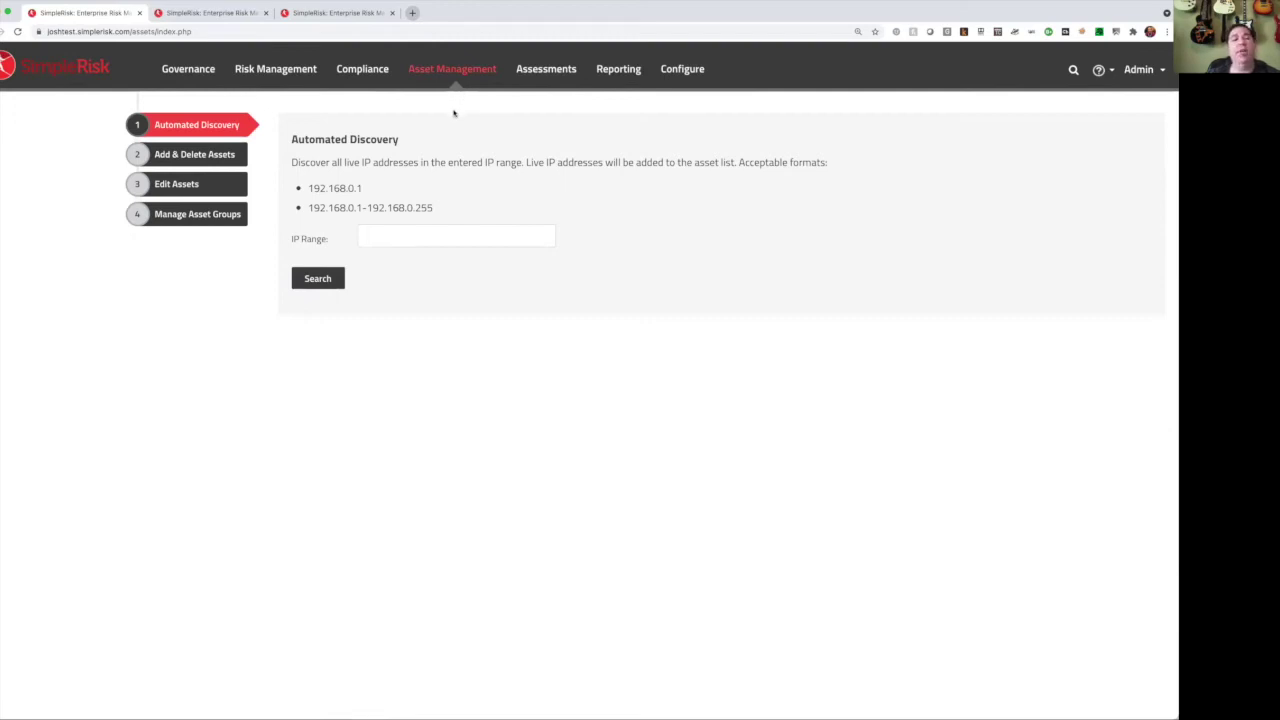
pyautogui.click(194, 154)
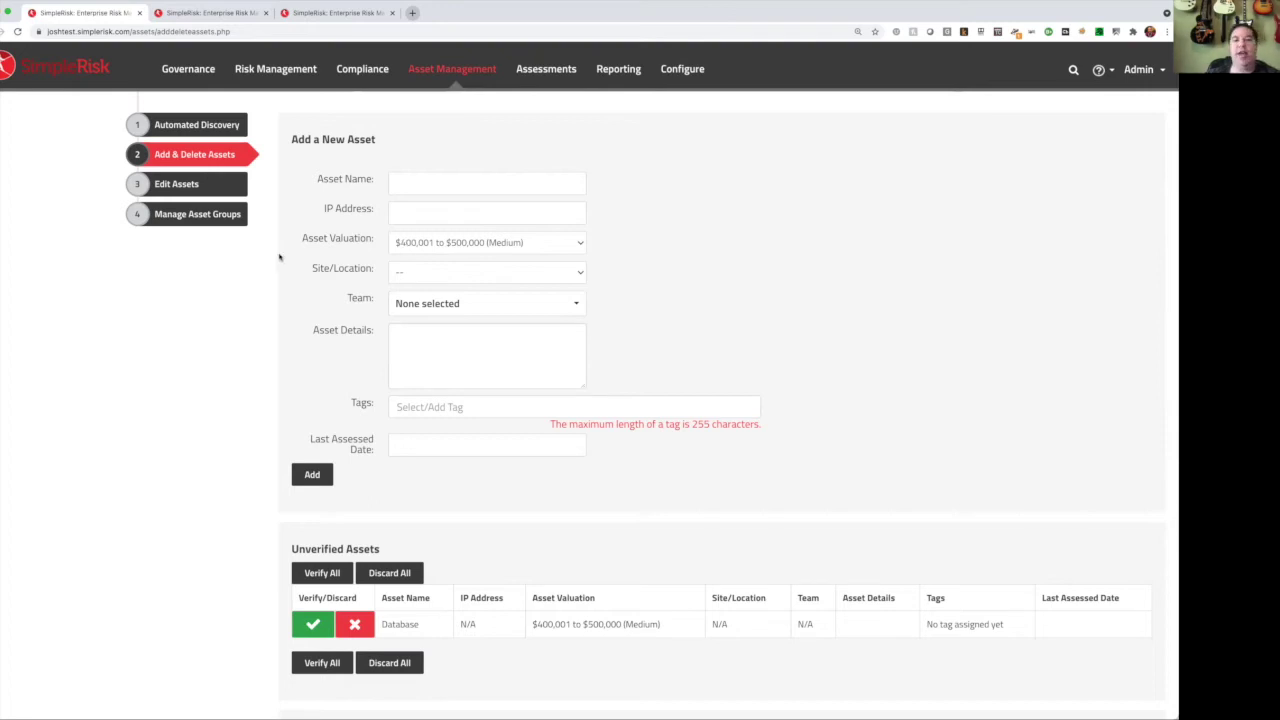
pyautogui.click(215, 214)
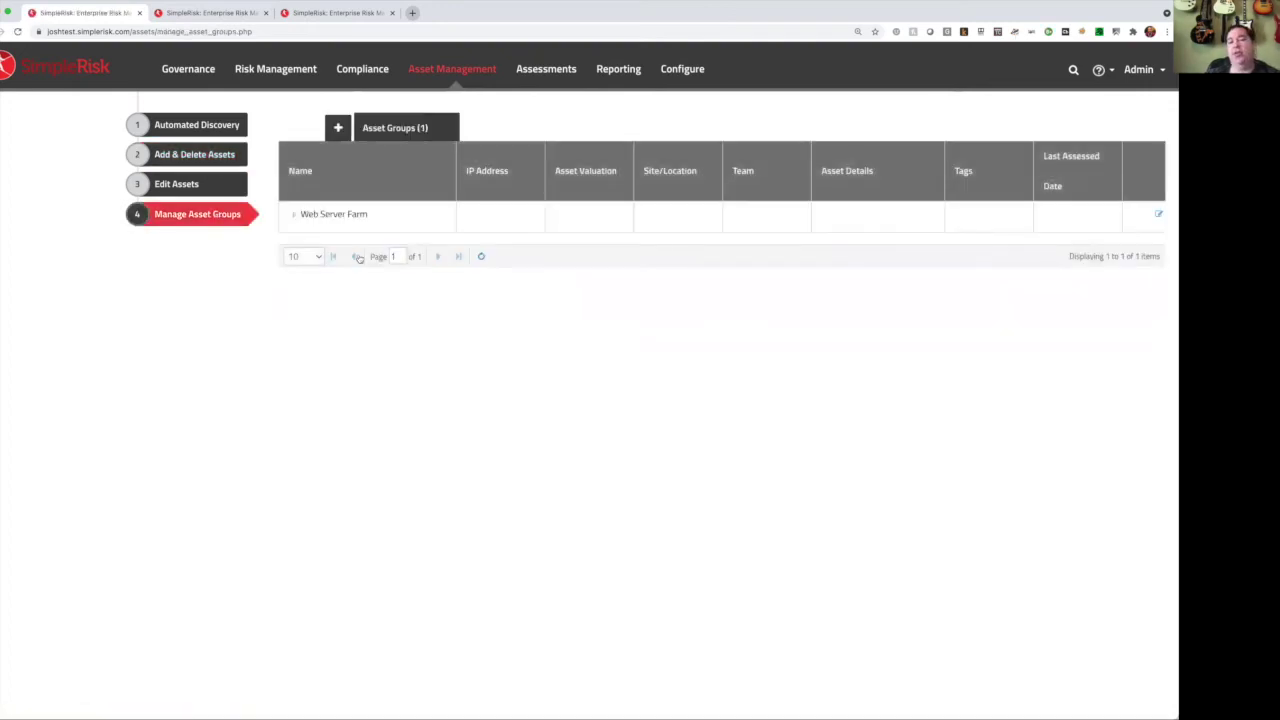
pyautogui.click(293, 215)
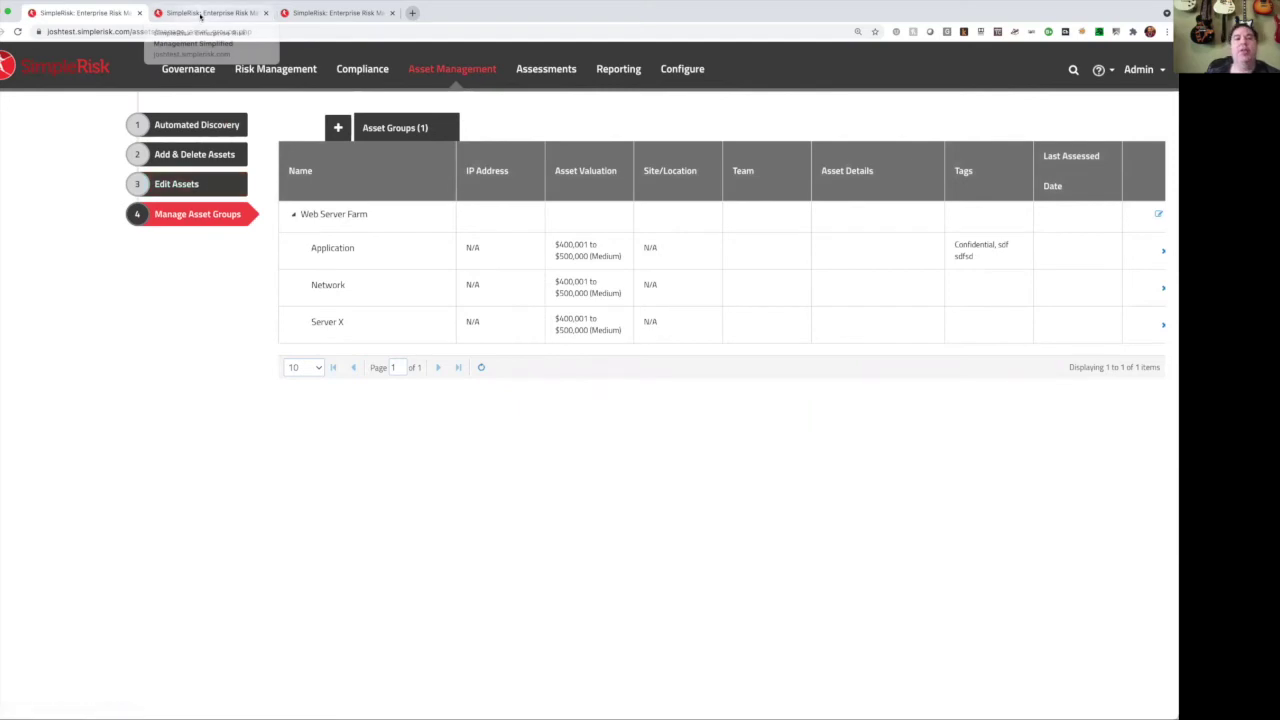
# Step: Open the Risks and Assets report in the second browser tab and examine the risks listed under asset Acme Inc
pyautogui.click(200, 14)
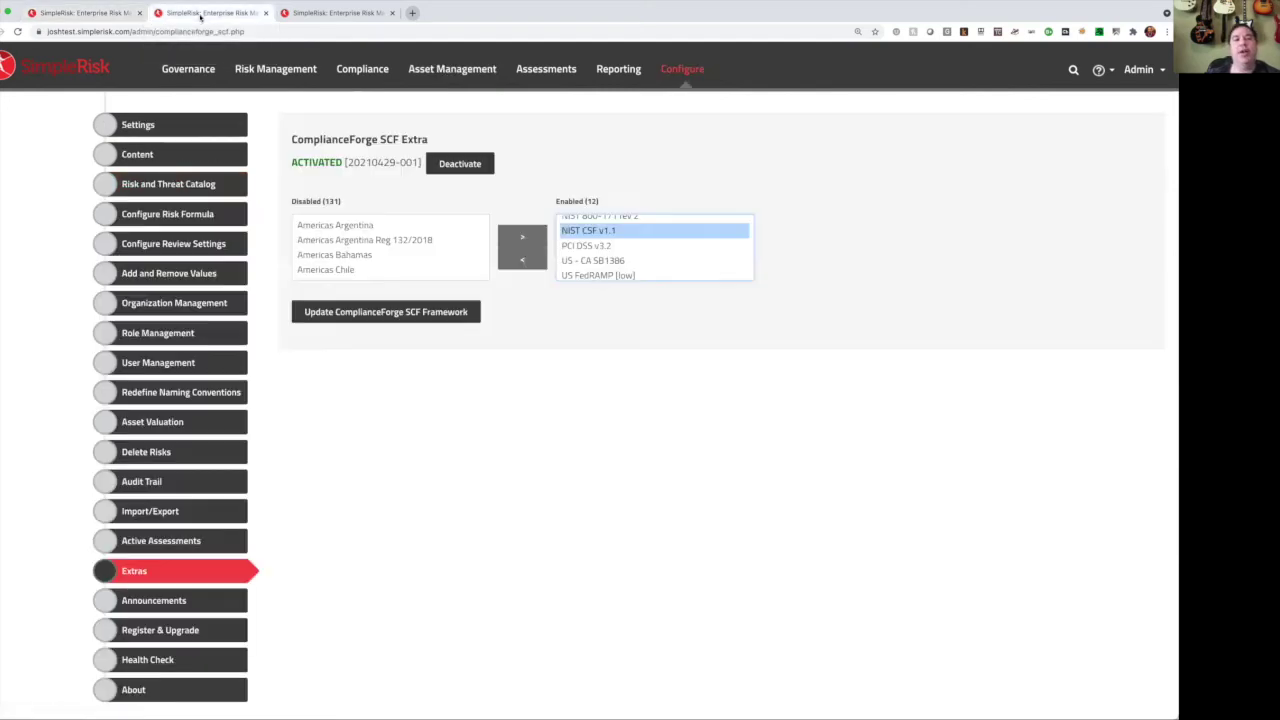
pyautogui.click(628, 70)
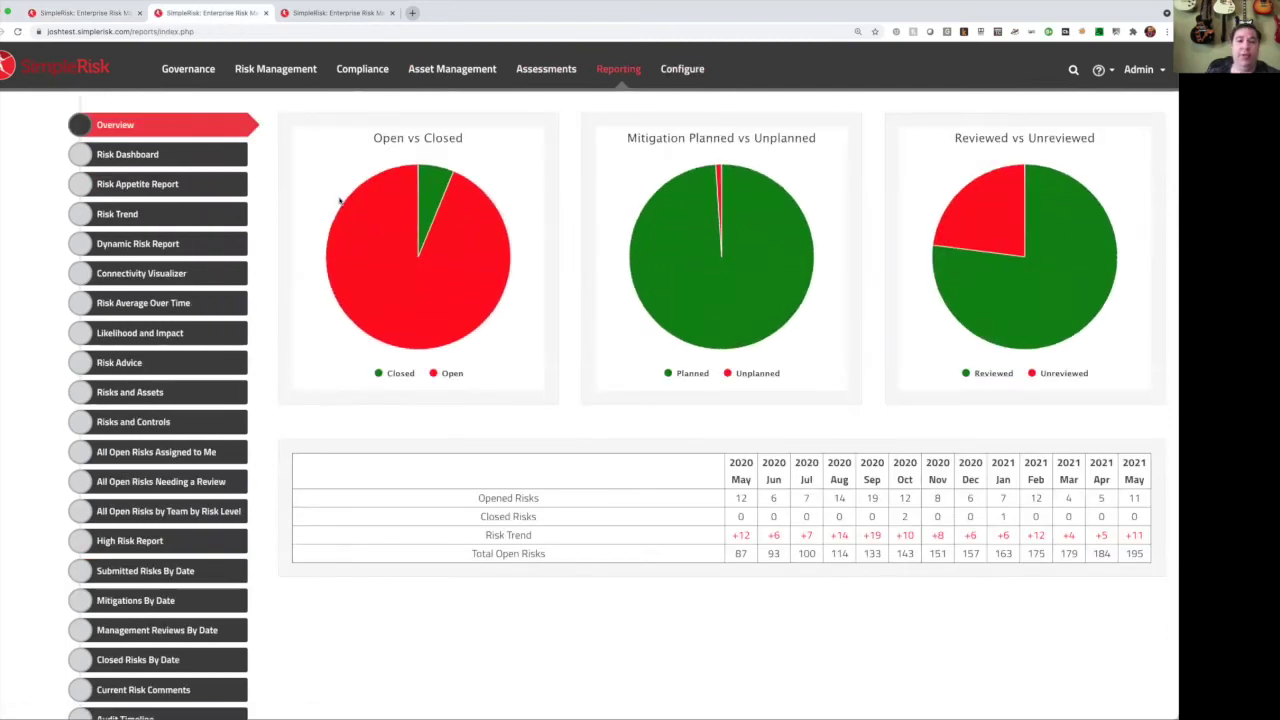
pyautogui.click(198, 394)
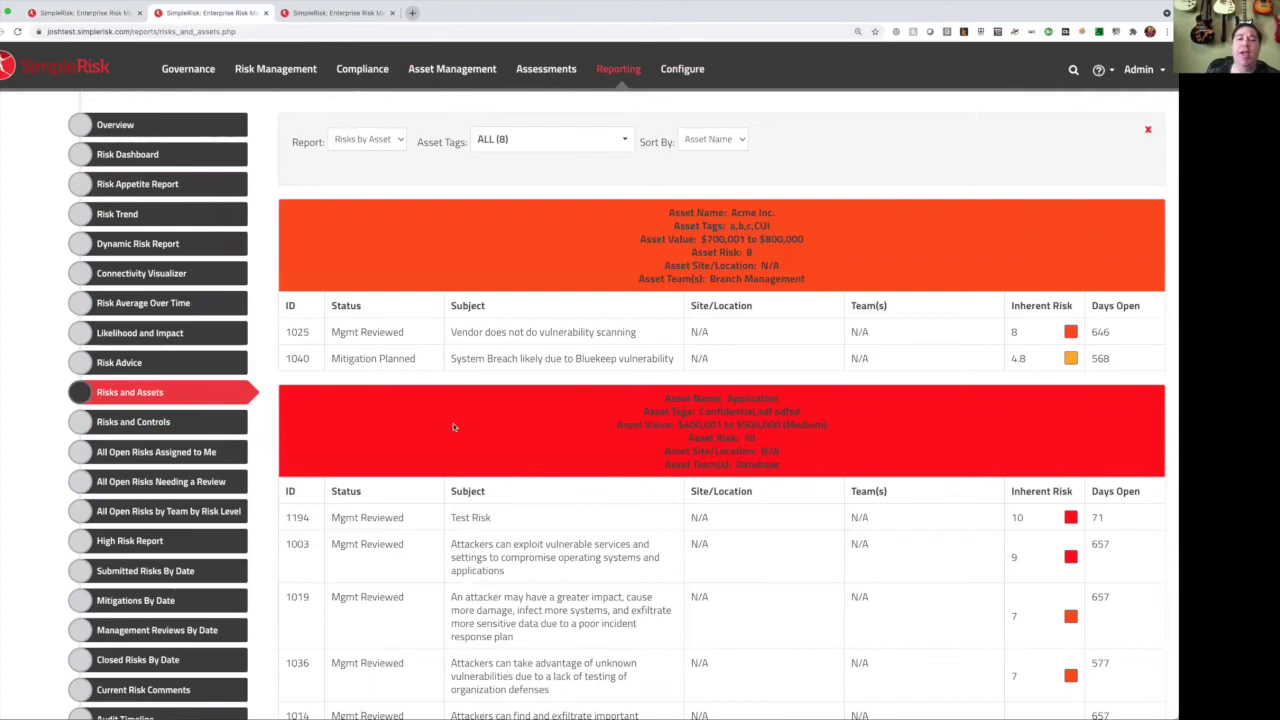
pyautogui.moveTo(670, 212); pyautogui.dragTo(792, 214)
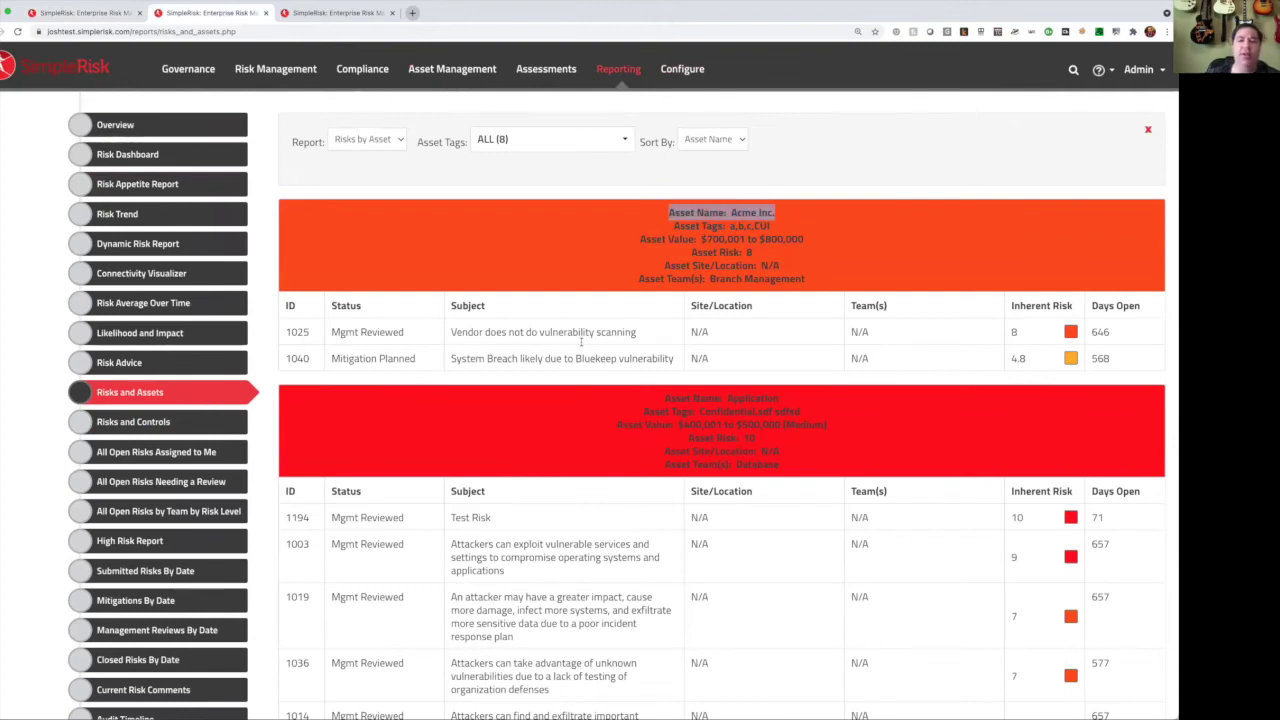
pyautogui.moveTo(507, 332); pyautogui.dragTo(652, 358)
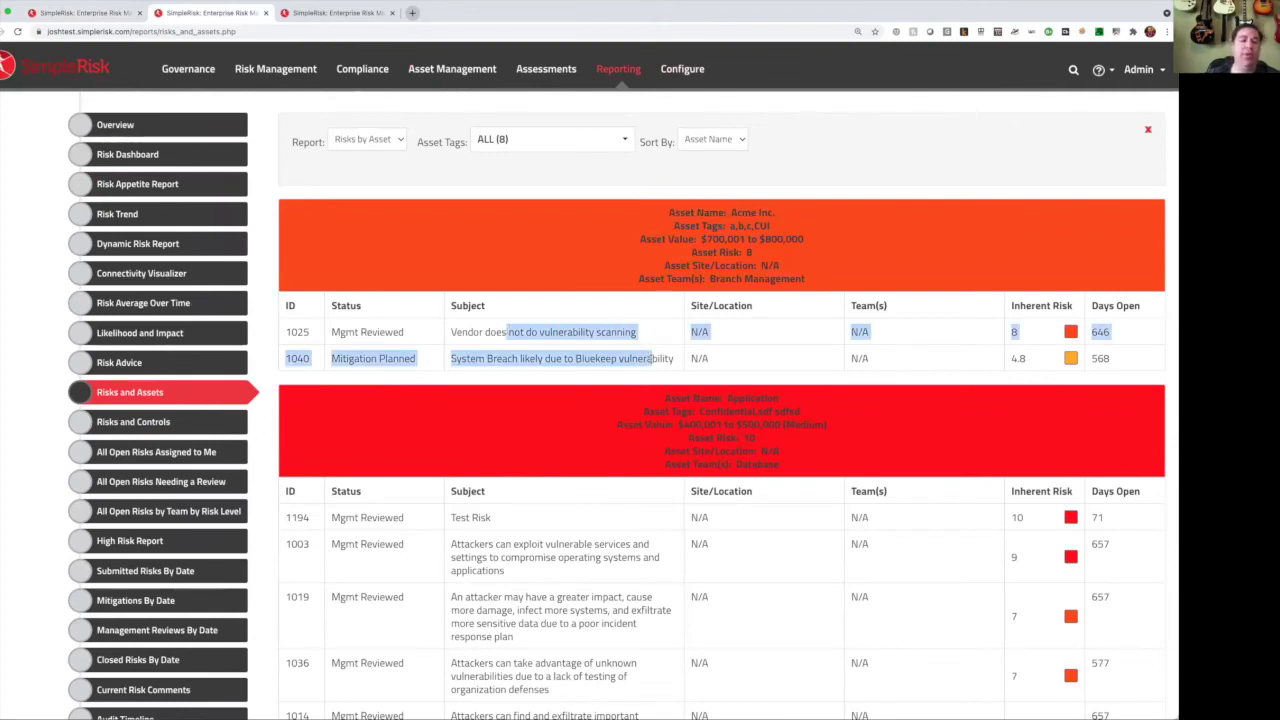
pyautogui.scroll(-3, 645, 415)
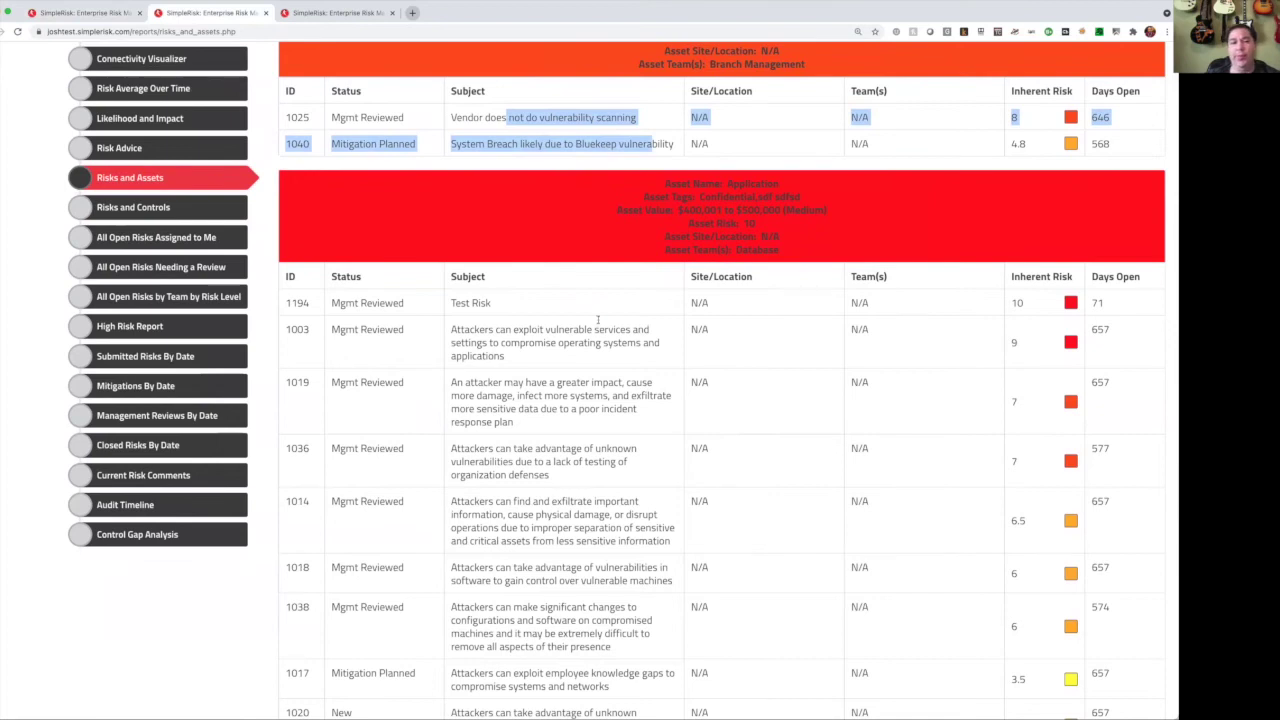
pyautogui.scroll(3, 679, 411)
# Step: Switch the Risks and Assets report to Assets by Risk and examine risk 1001's inherent risk and maximum quantitative loss
pyautogui.click(346, 143)
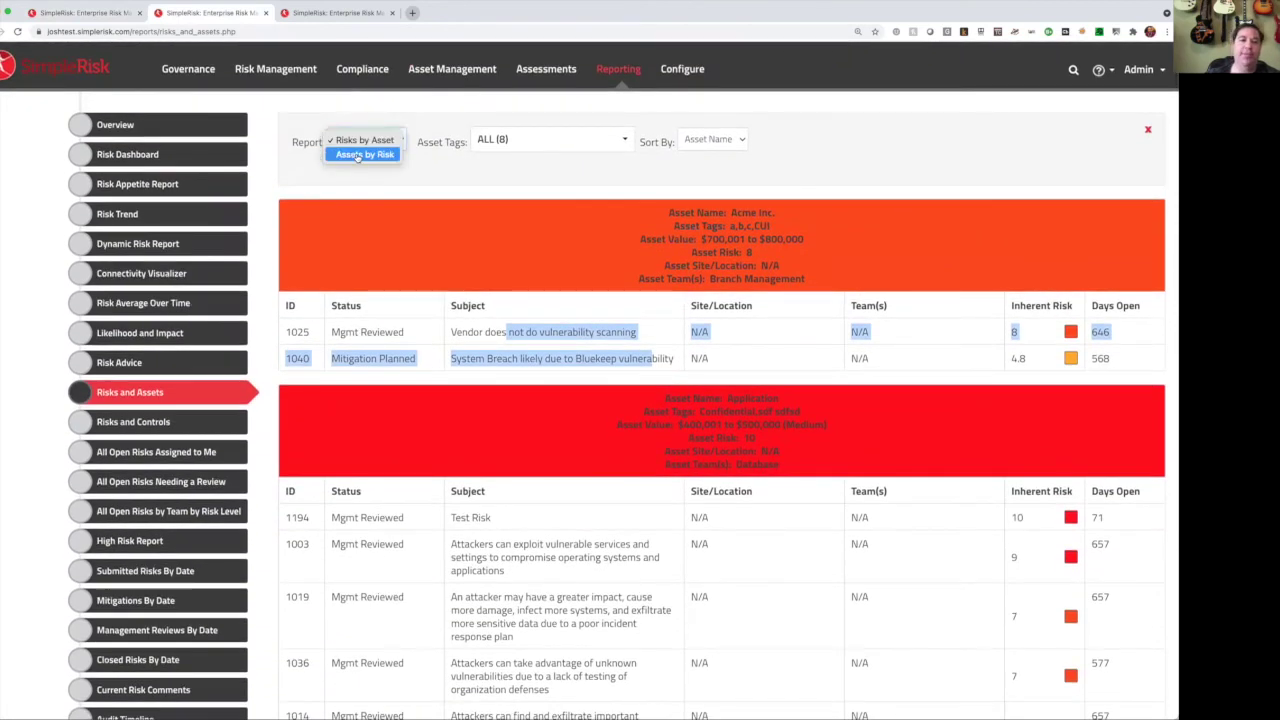
pyautogui.click(360, 155)
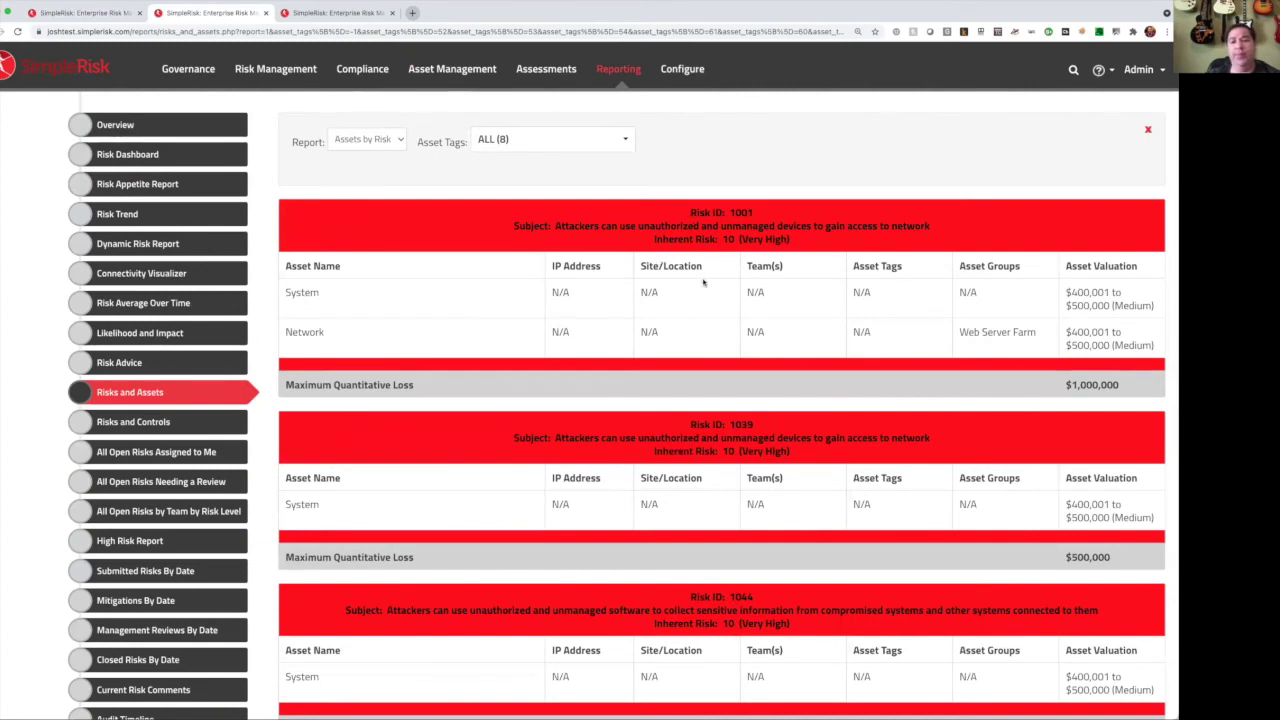
pyautogui.moveTo(738, 240); pyautogui.dragTo(786, 240)
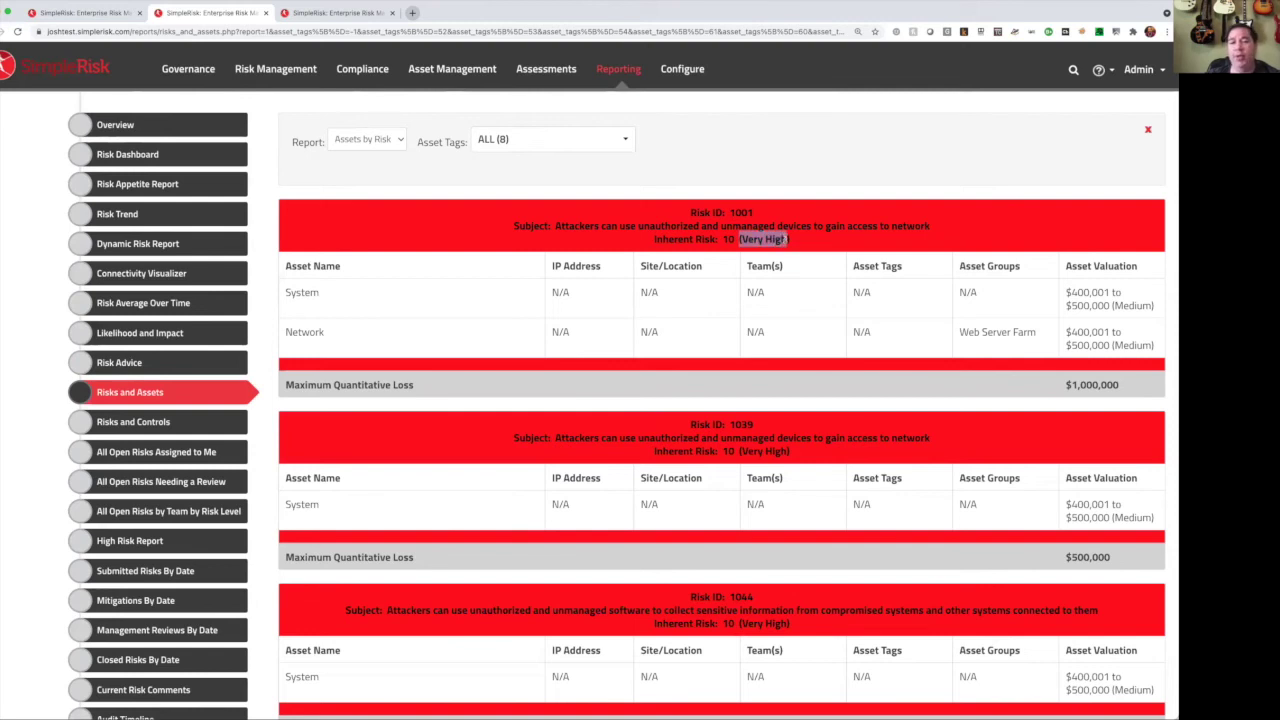
pyautogui.doubleClick(350, 385)
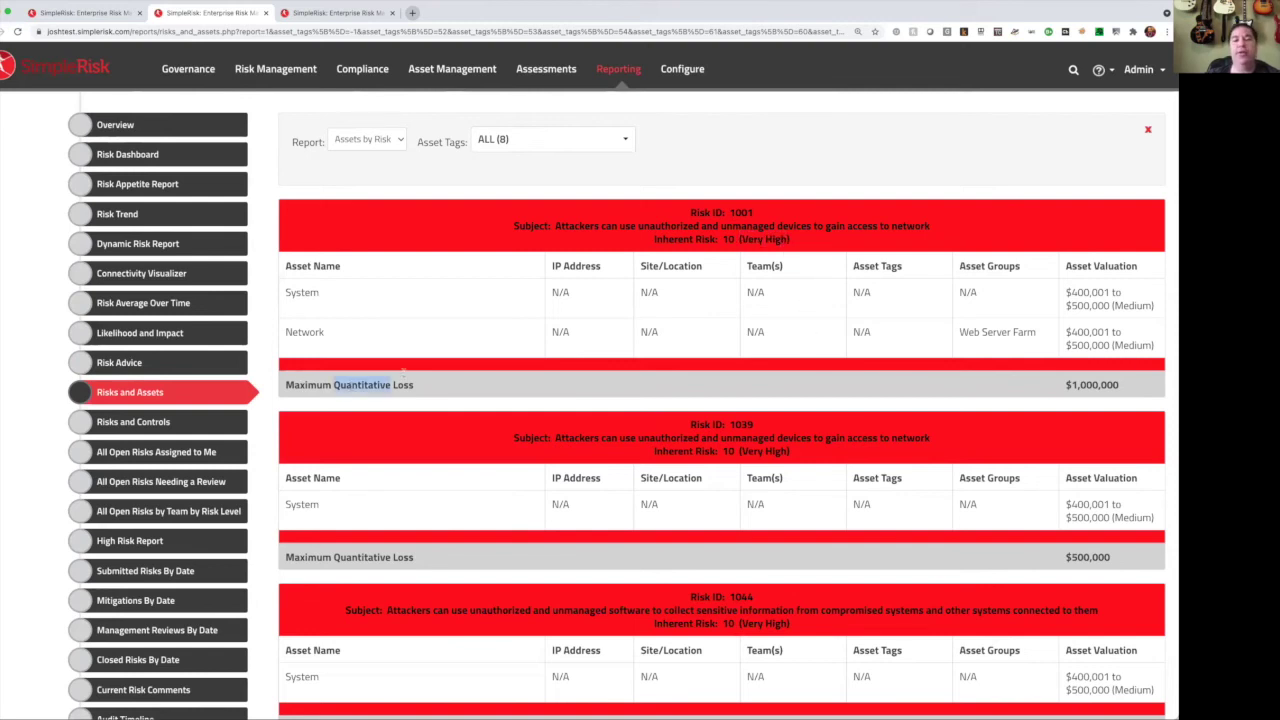
pyautogui.moveTo(1048, 393); pyautogui.dragTo(1153, 393)
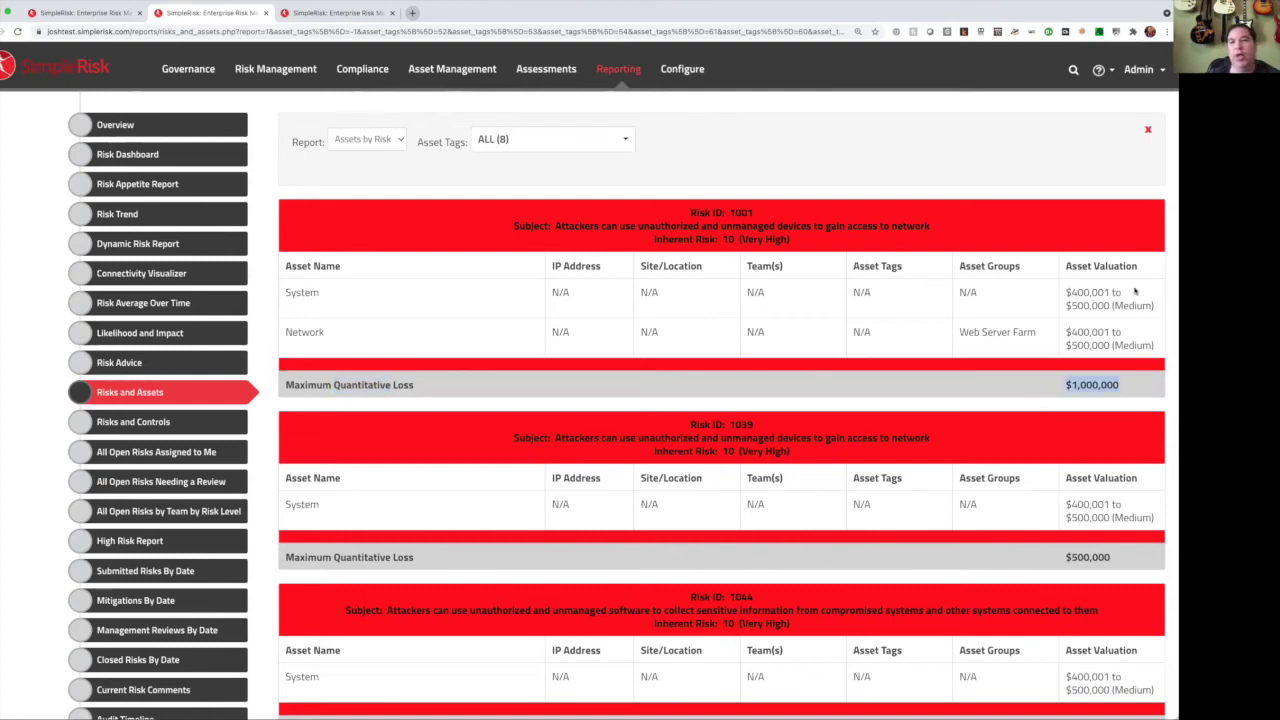
pyautogui.click(1058, 391)
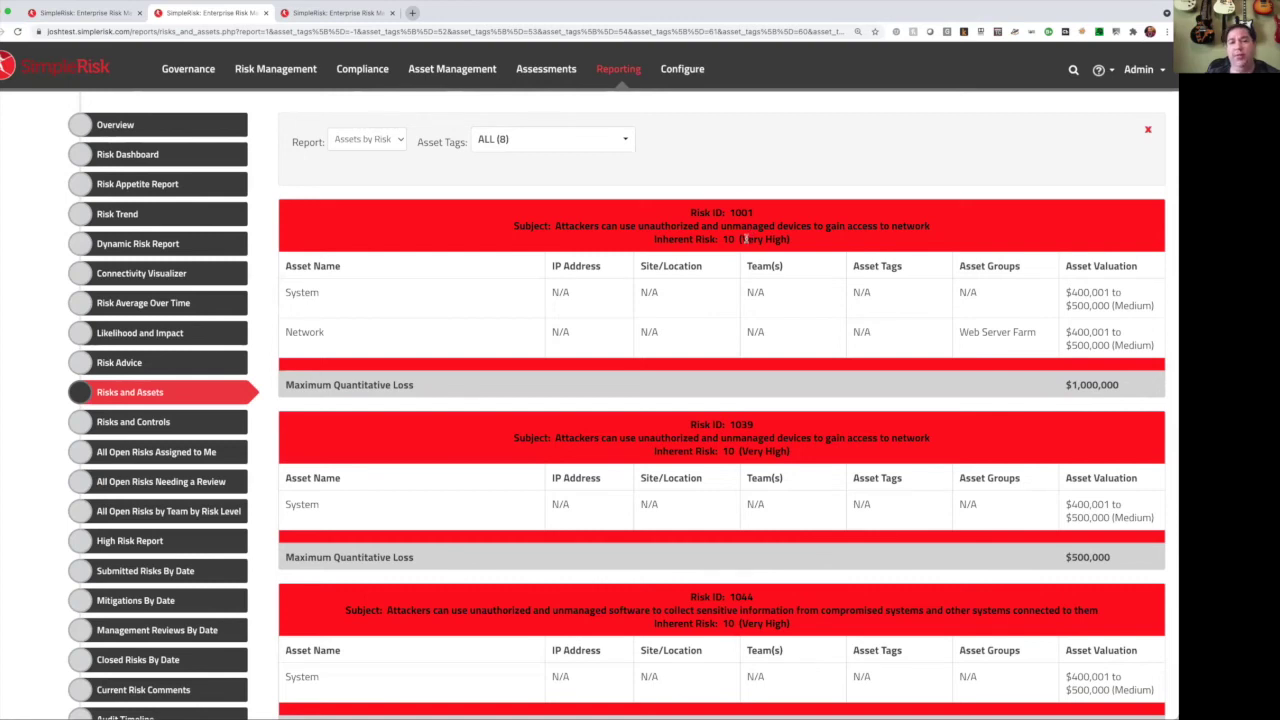
pyautogui.moveTo(742, 239); pyautogui.dragTo(788, 240)
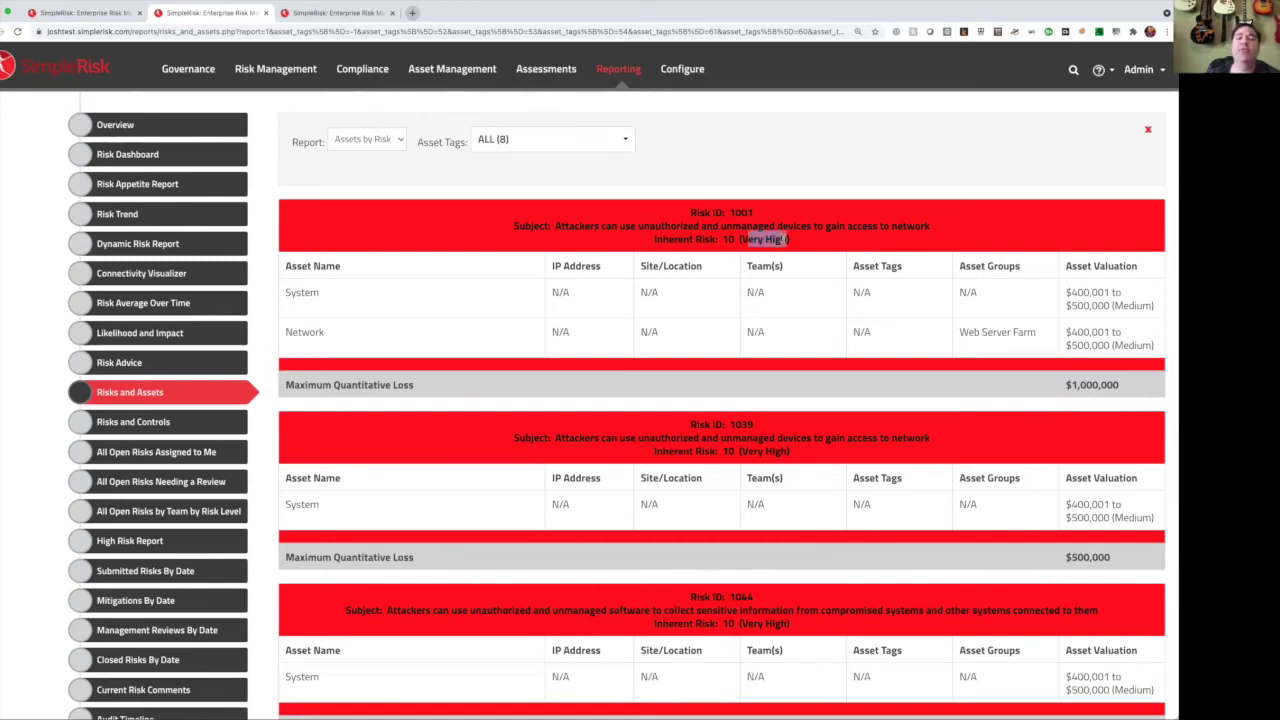
pyautogui.click(810, 241)
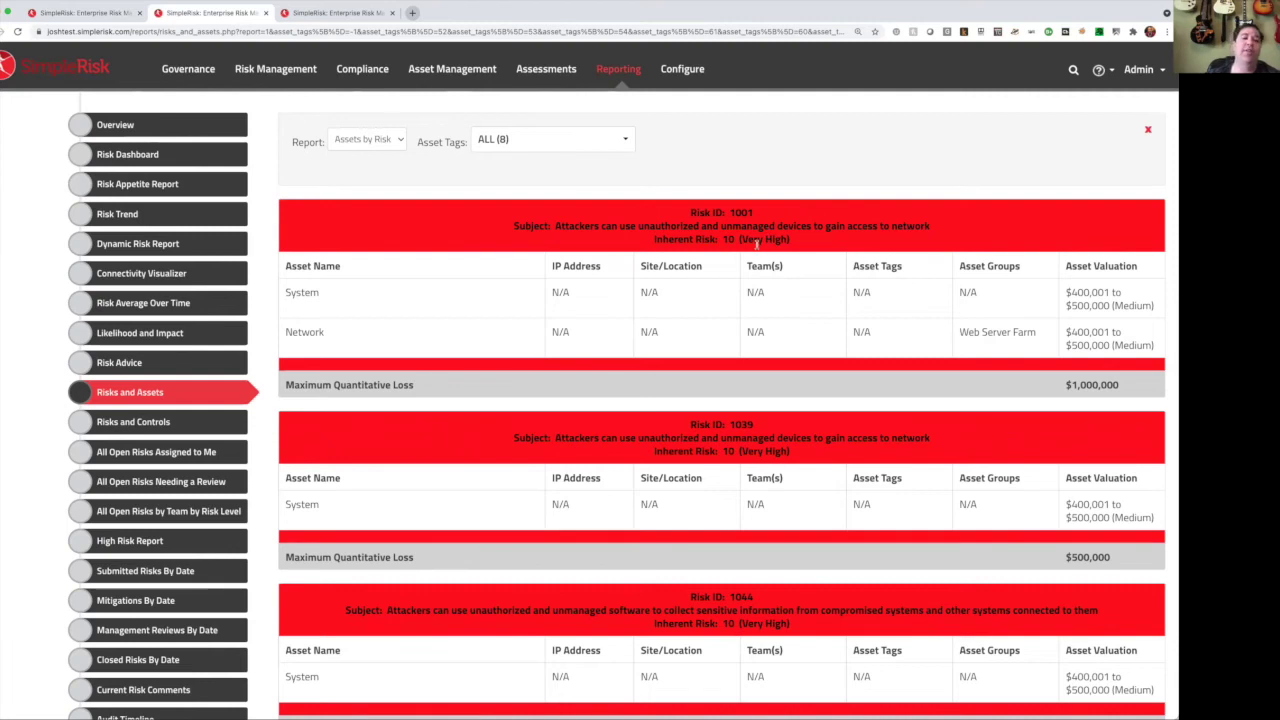
# Step: Switch to the first browser tab and open the Critical Security Controls self-assessment from the available assessments
pyautogui.click(109, 17)
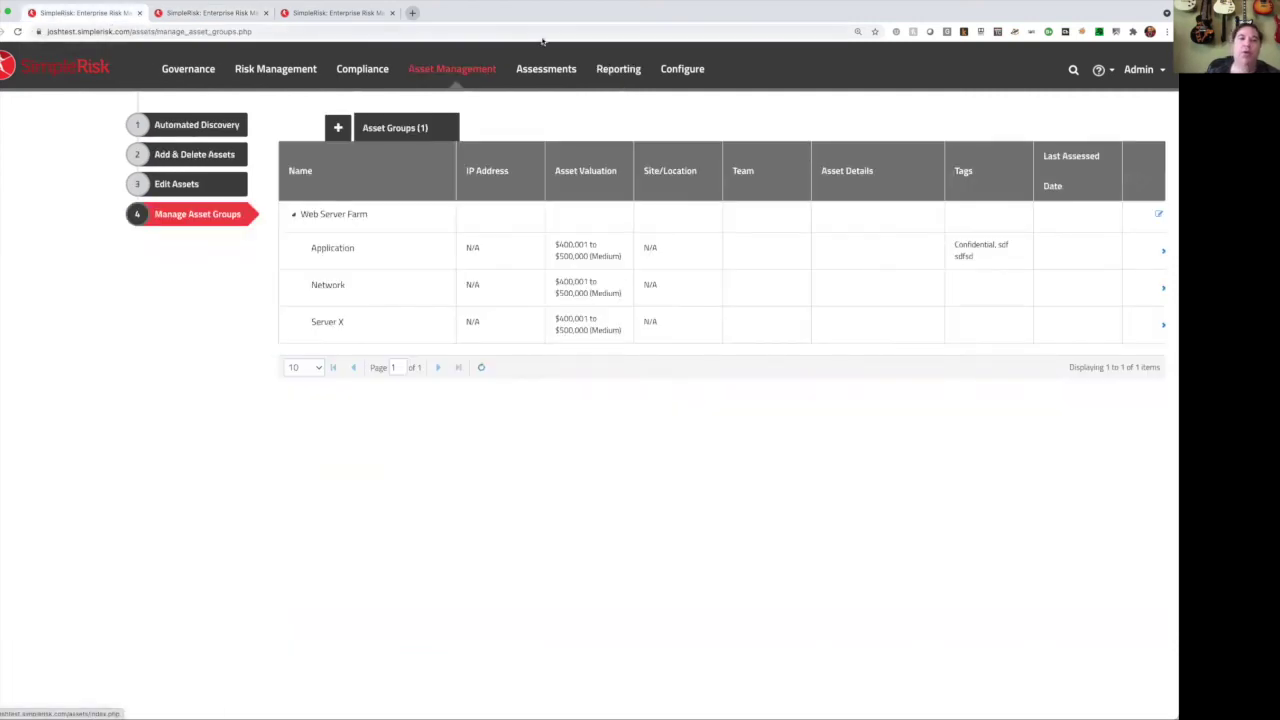
pyautogui.click(561, 68)
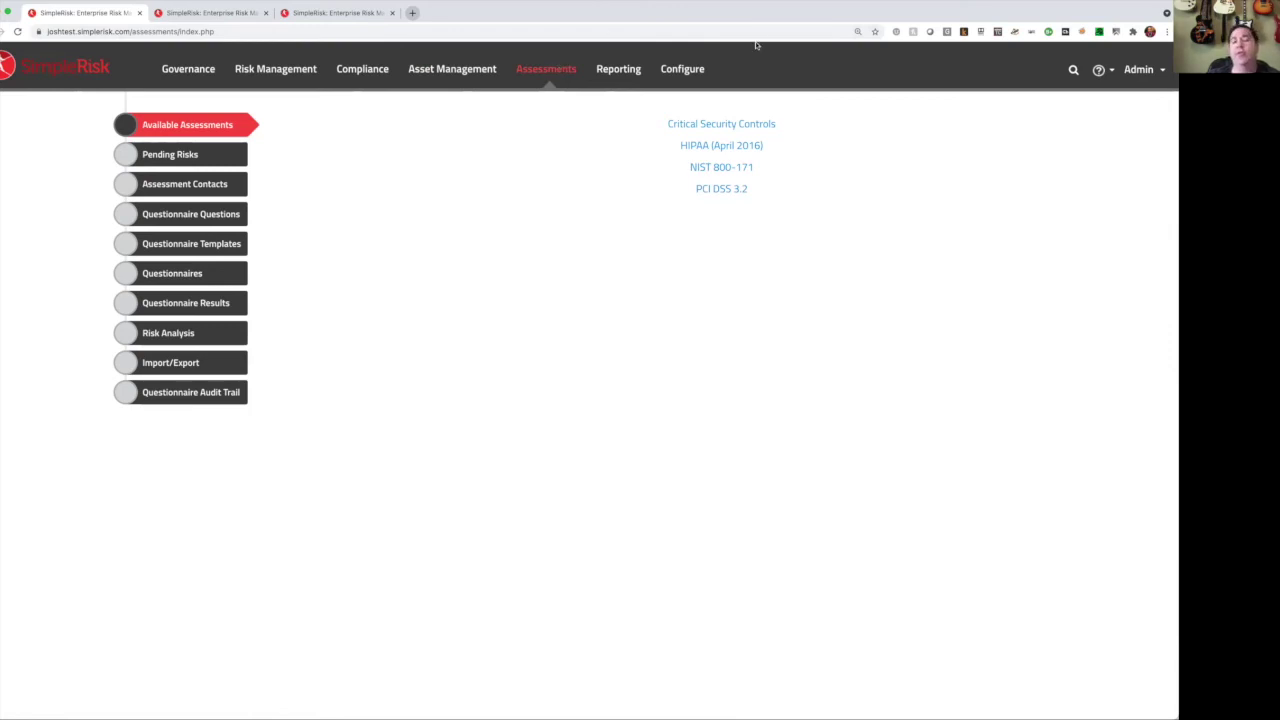
pyautogui.click(707, 123)
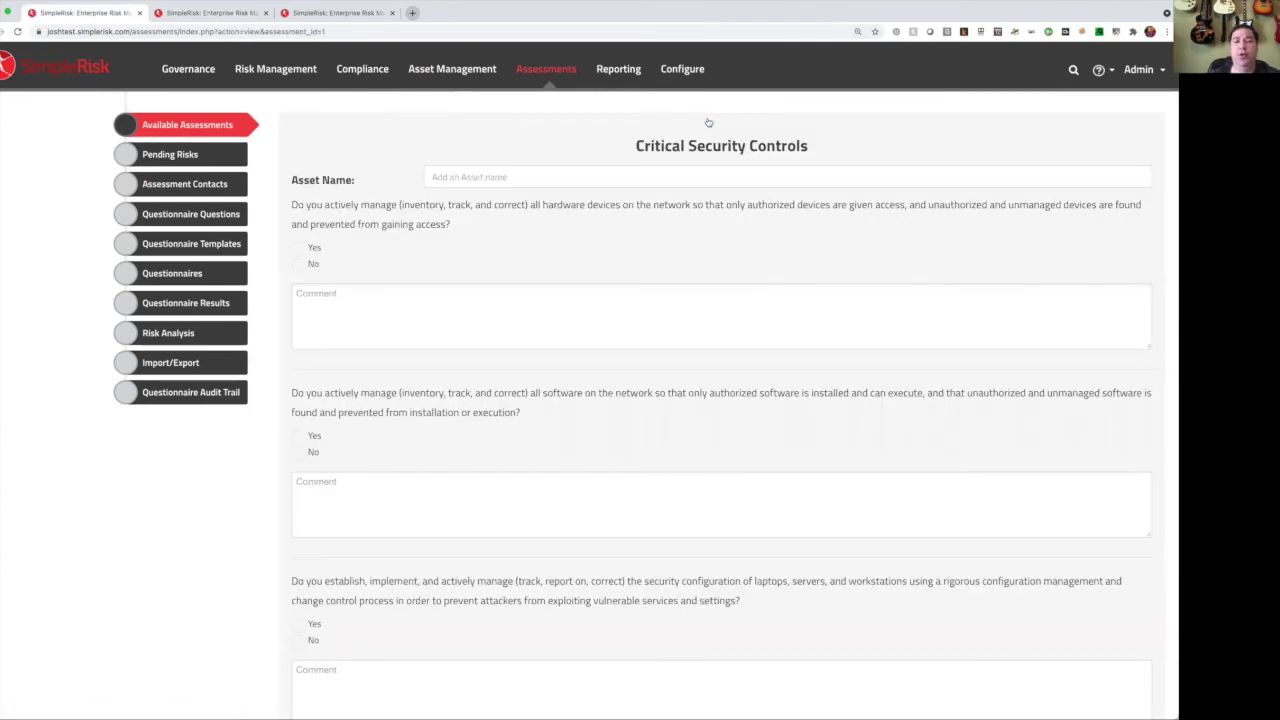
# Step: Answer the first three assessment questions on hardware, software and security configuration with Yes, No and Yes, and submit the assessment
pyautogui.click(299, 249)
pyautogui.click(298, 452)
pyautogui.click(298, 624)
pyautogui.scroll(-1, 294, 631)
pyautogui.scroll(-20, 294, 631)
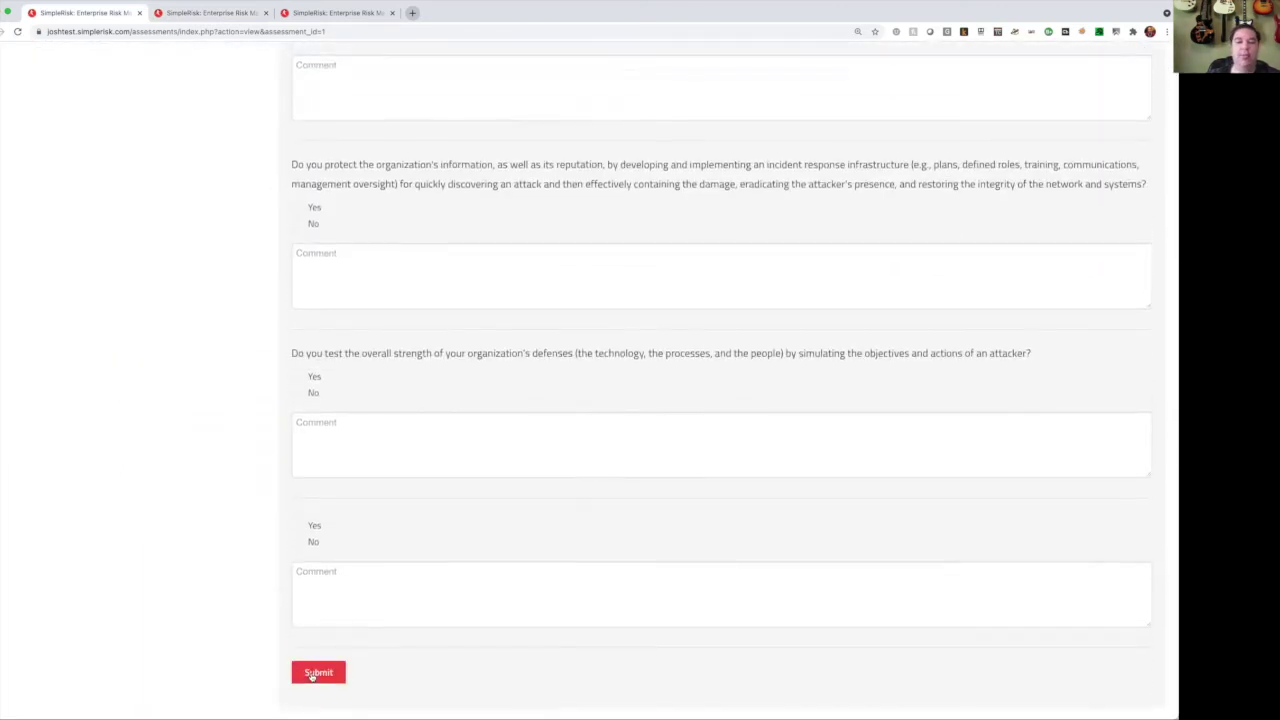
pyautogui.click(312, 672)
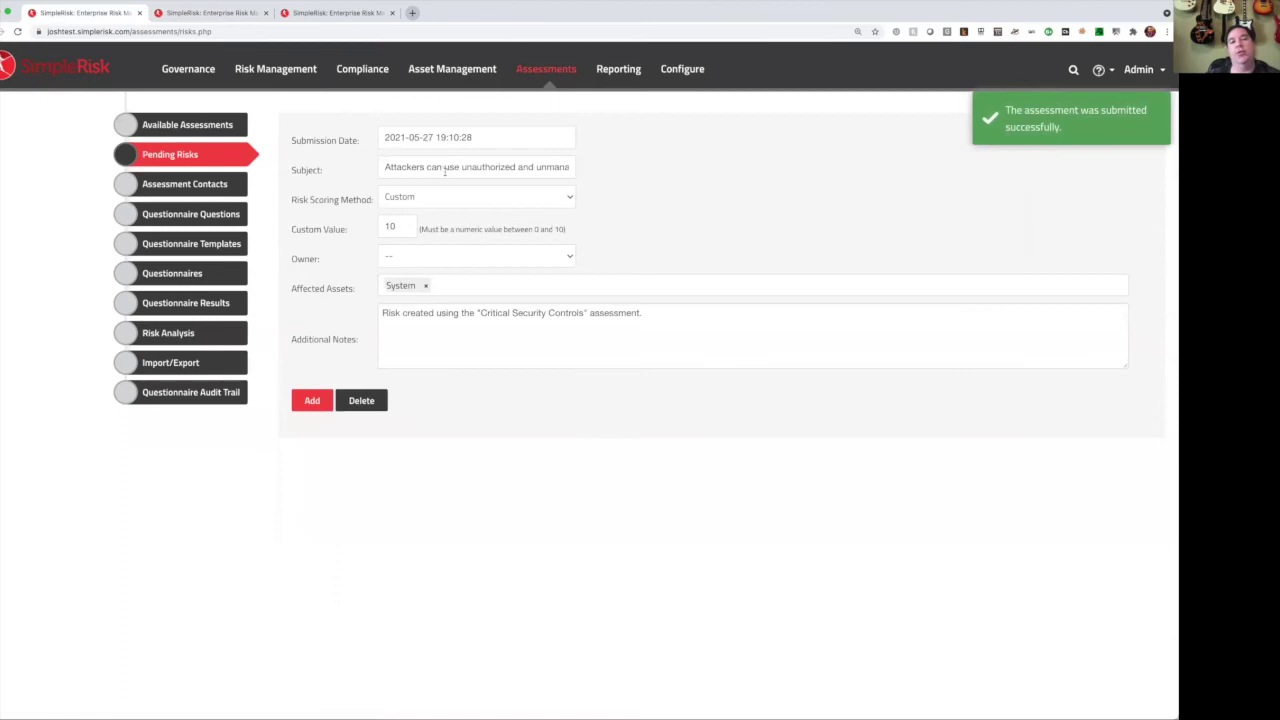
# Step: Check the subject of the pending risk created by the assessment and add it as a risk
pyautogui.moveTo(443, 168); pyautogui.dragTo(595, 162)
pyautogui.hotkey('ctrl', 'a')
pyautogui.click(654, 170)
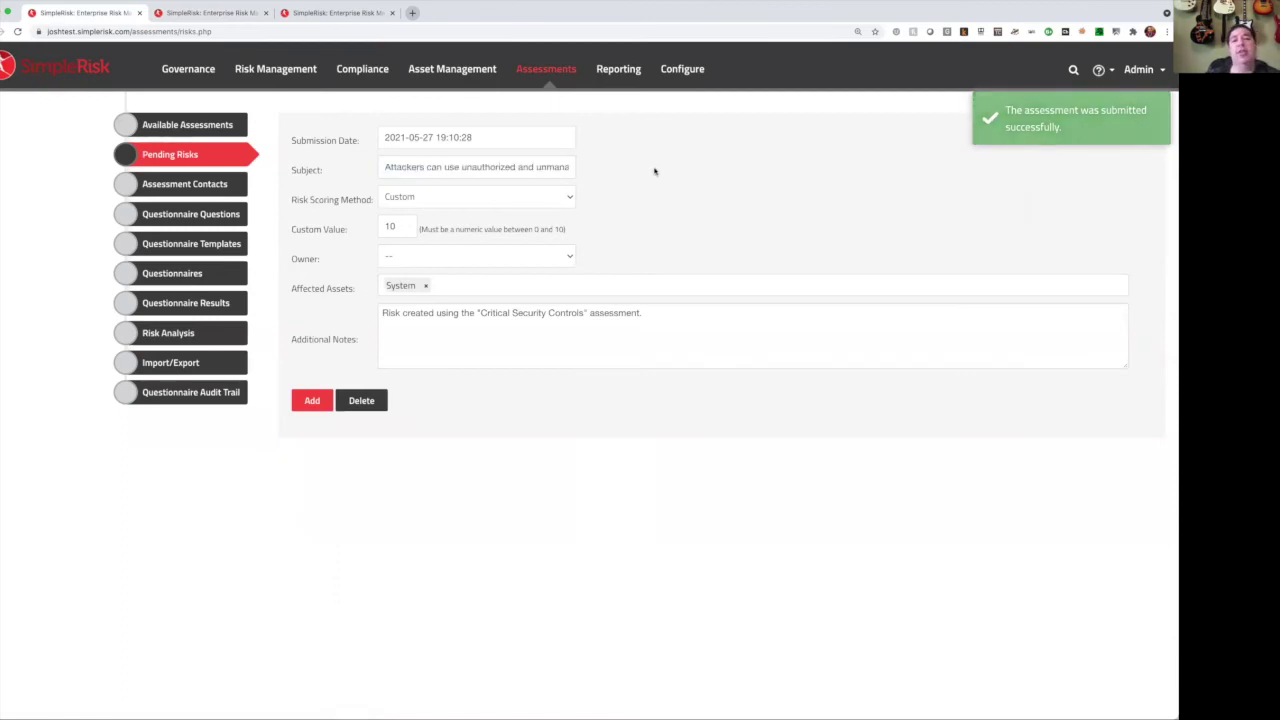
pyautogui.click(300, 405)
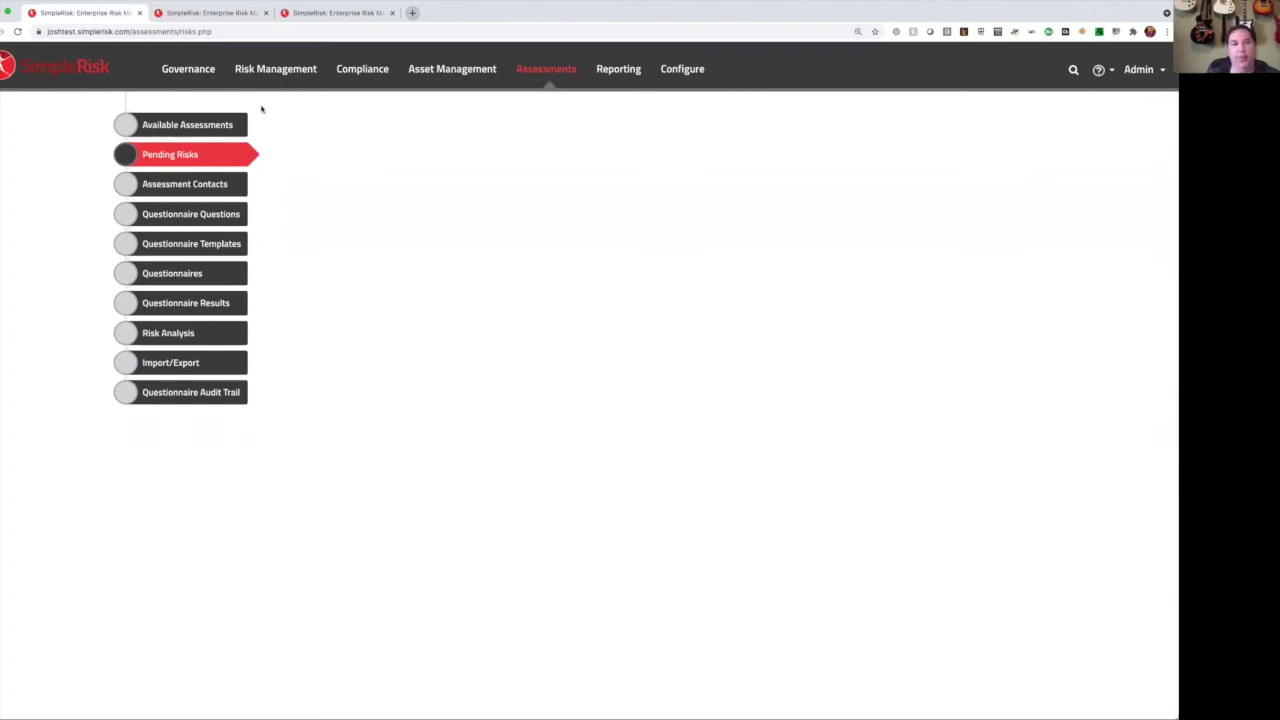
# Step: In the third browser tab, open the questionnaire question about access permissions and authorizations for editing and enable its Maturity Assessment option
pyautogui.click(296, 13)
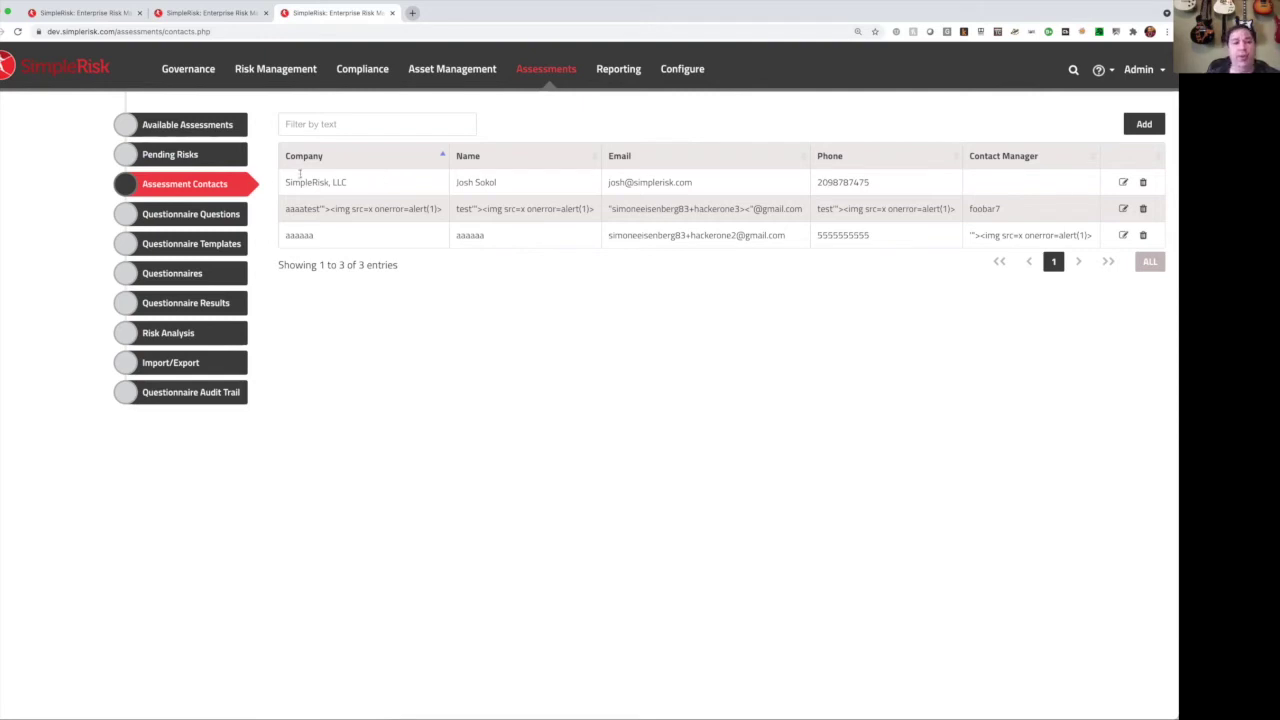
pyautogui.click(203, 214)
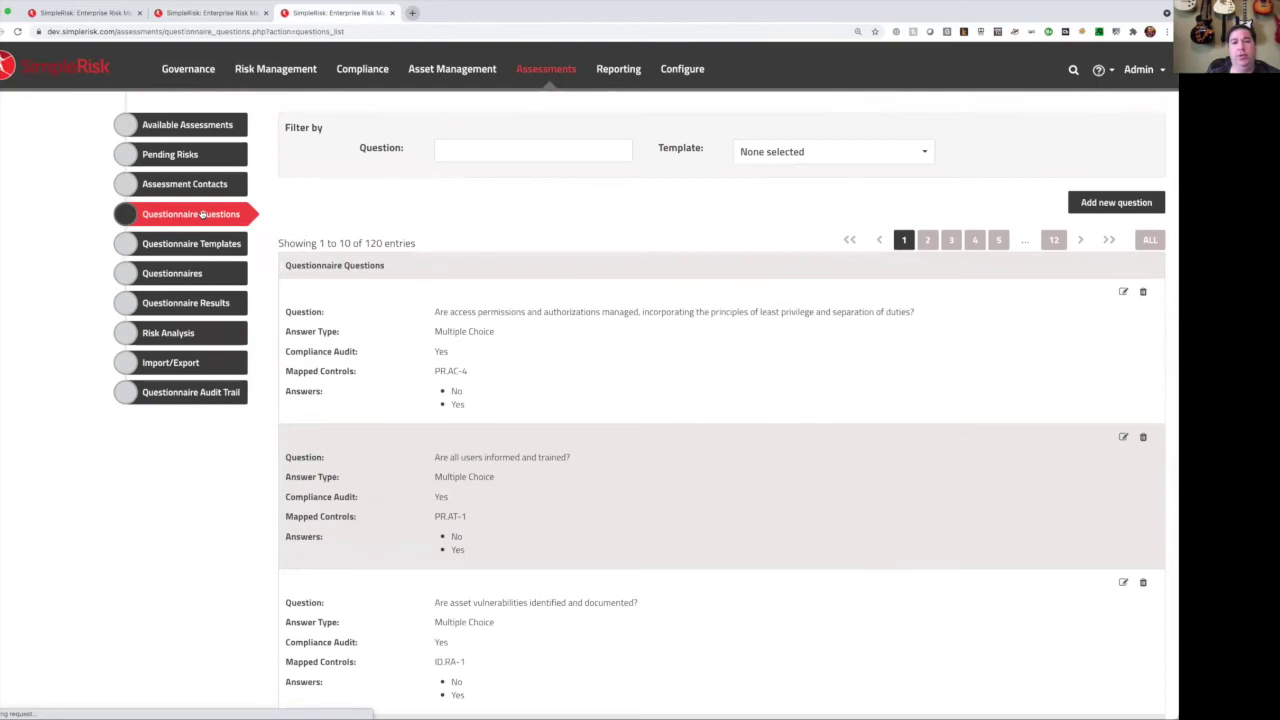
pyautogui.click(1123, 291)
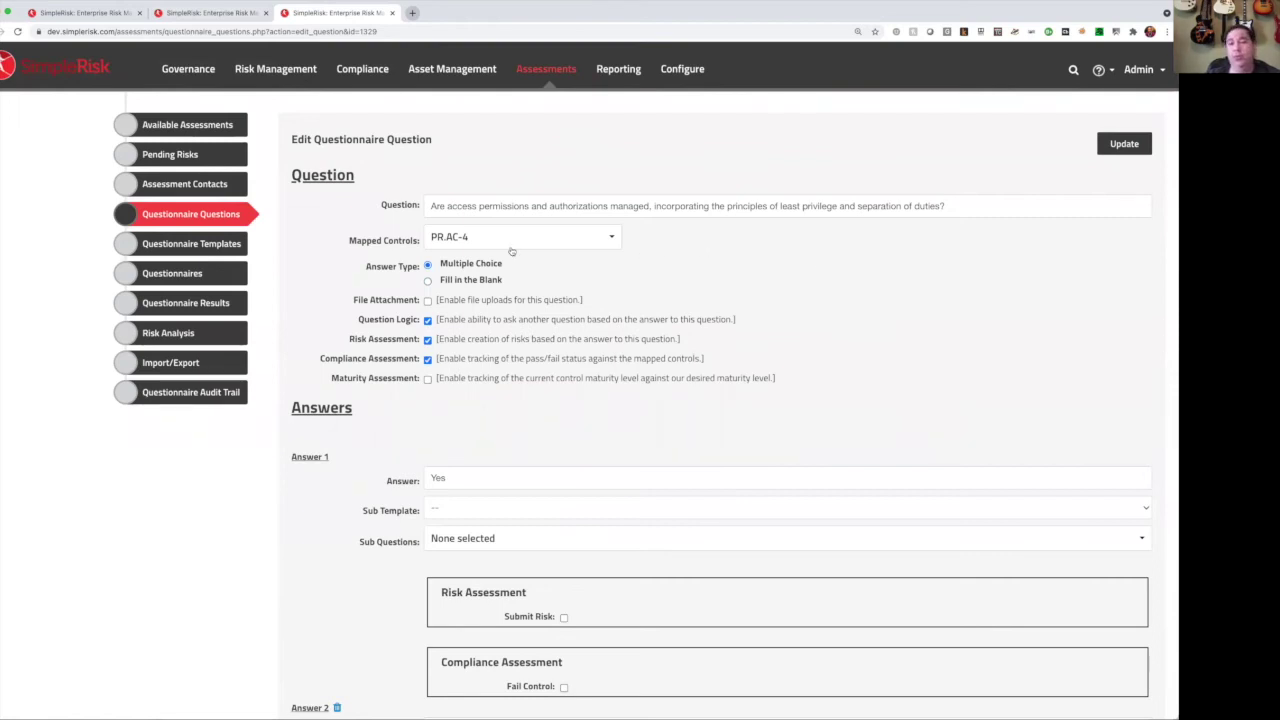
pyautogui.click(428, 379)
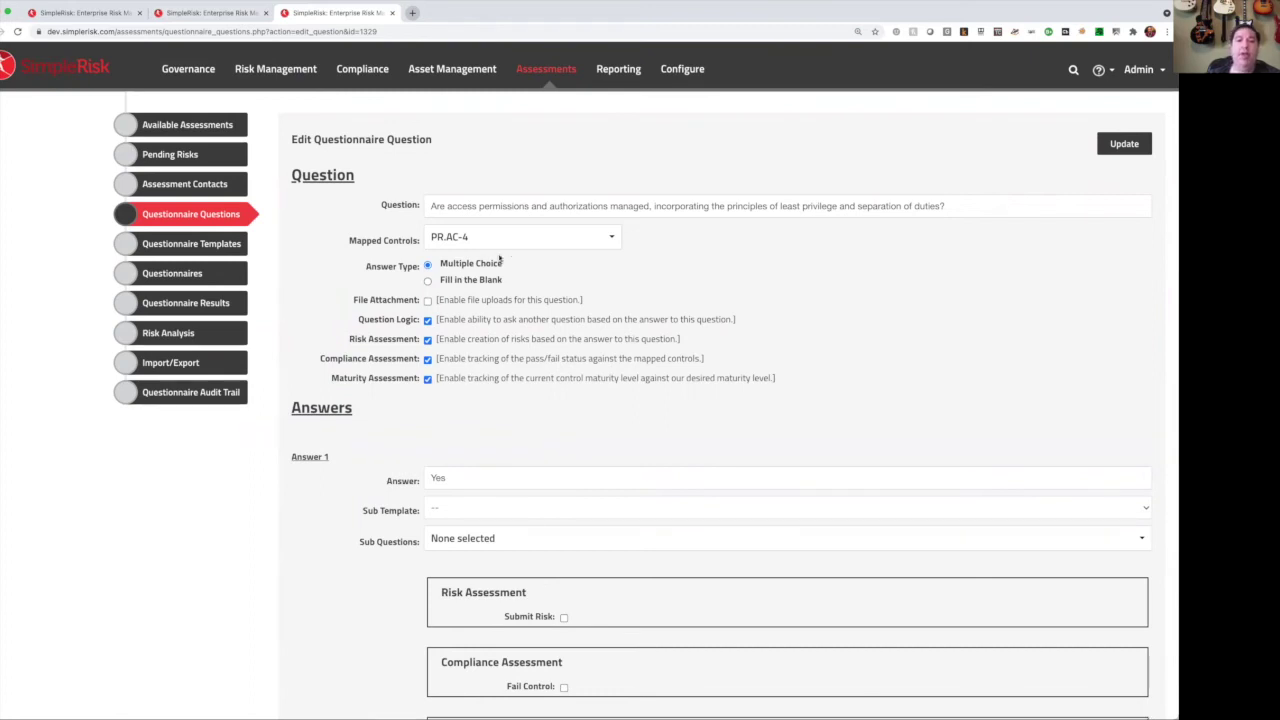
# Step: Examine the question's mapped controls and the risk, compliance and maturity assessment settings under its Yes and No answers
pyautogui.scroll(-3, 466, 547)
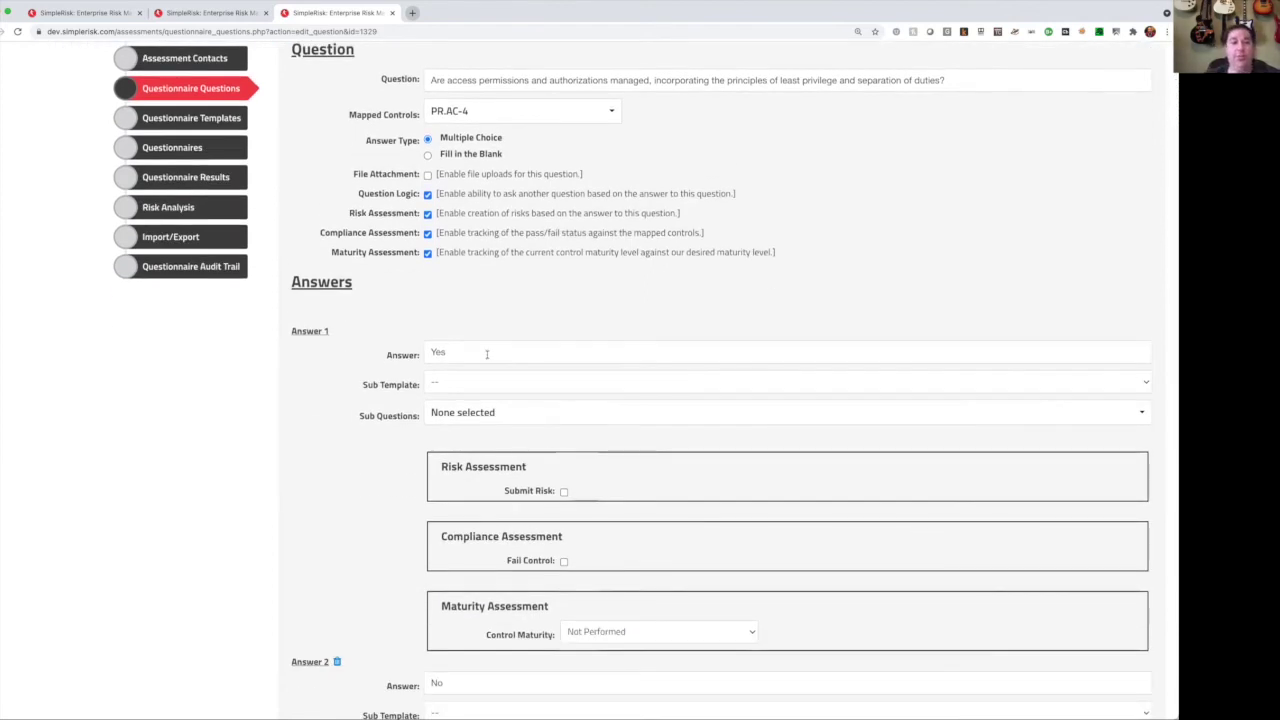
pyautogui.scroll(-1, 487, 354)
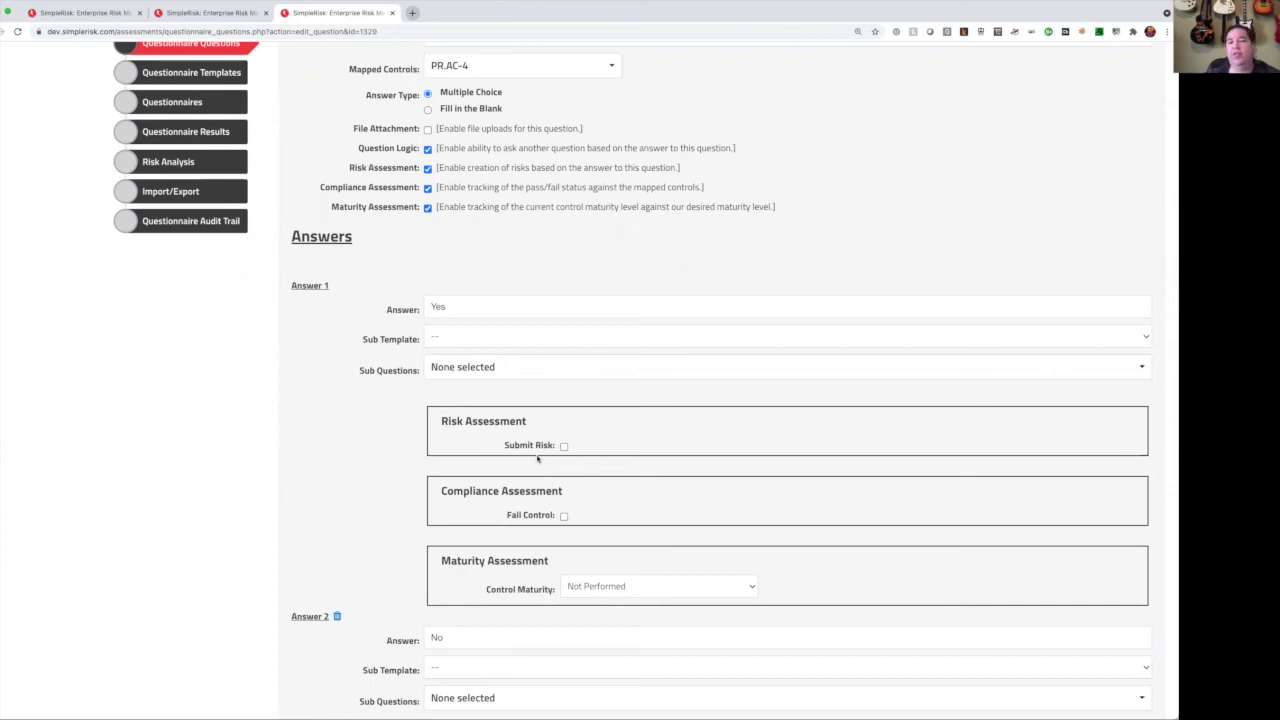
pyautogui.scroll(2, 537, 458)
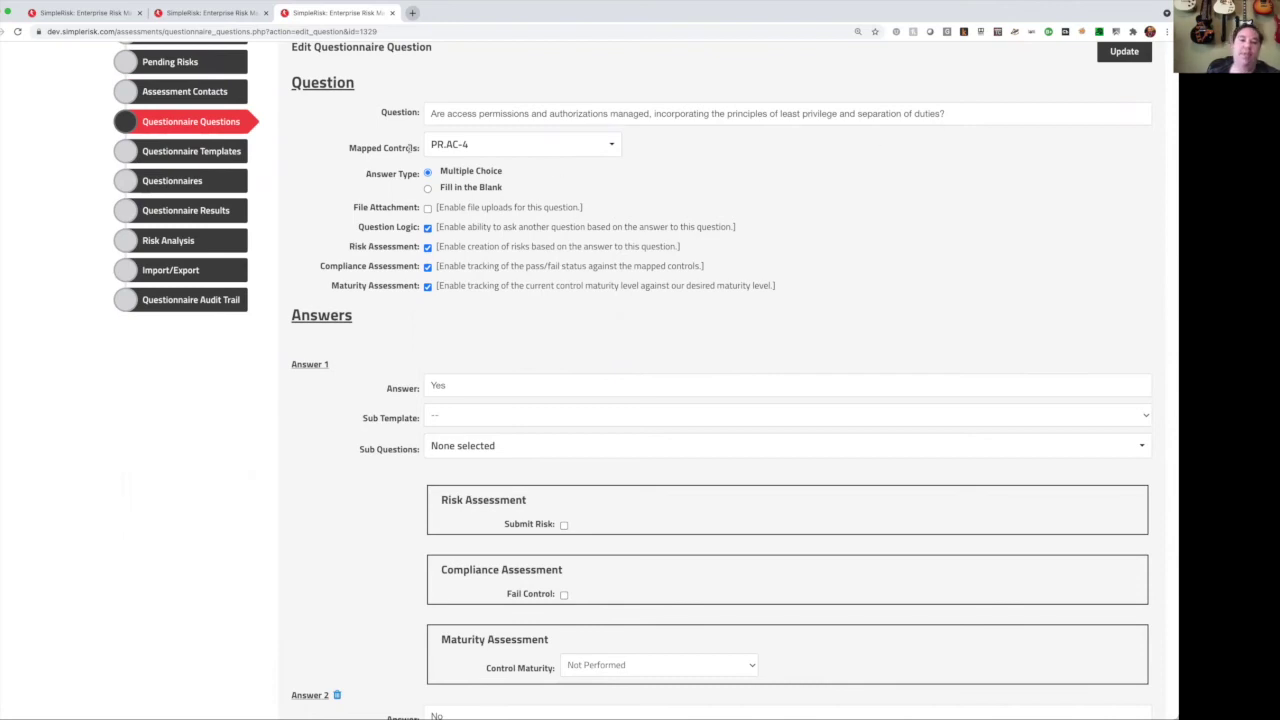
pyautogui.moveTo(394, 148); pyautogui.dragTo(422, 148)
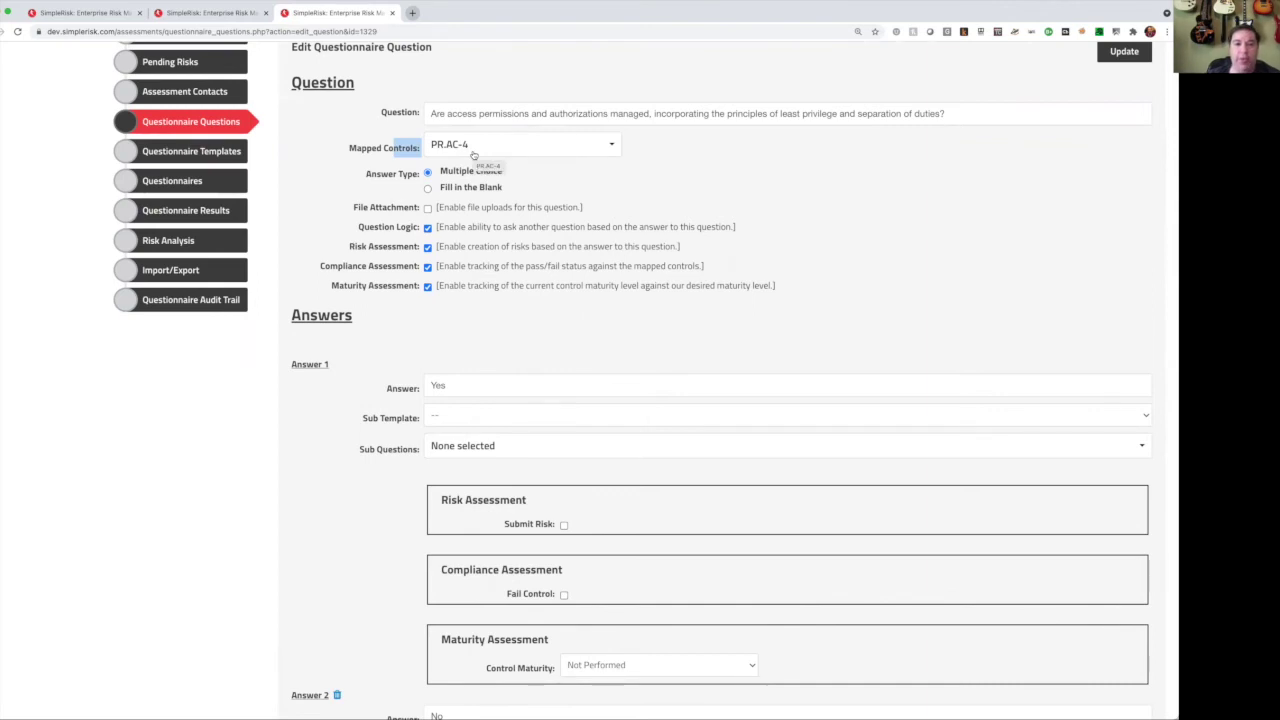
pyautogui.scroll(-2, 474, 155)
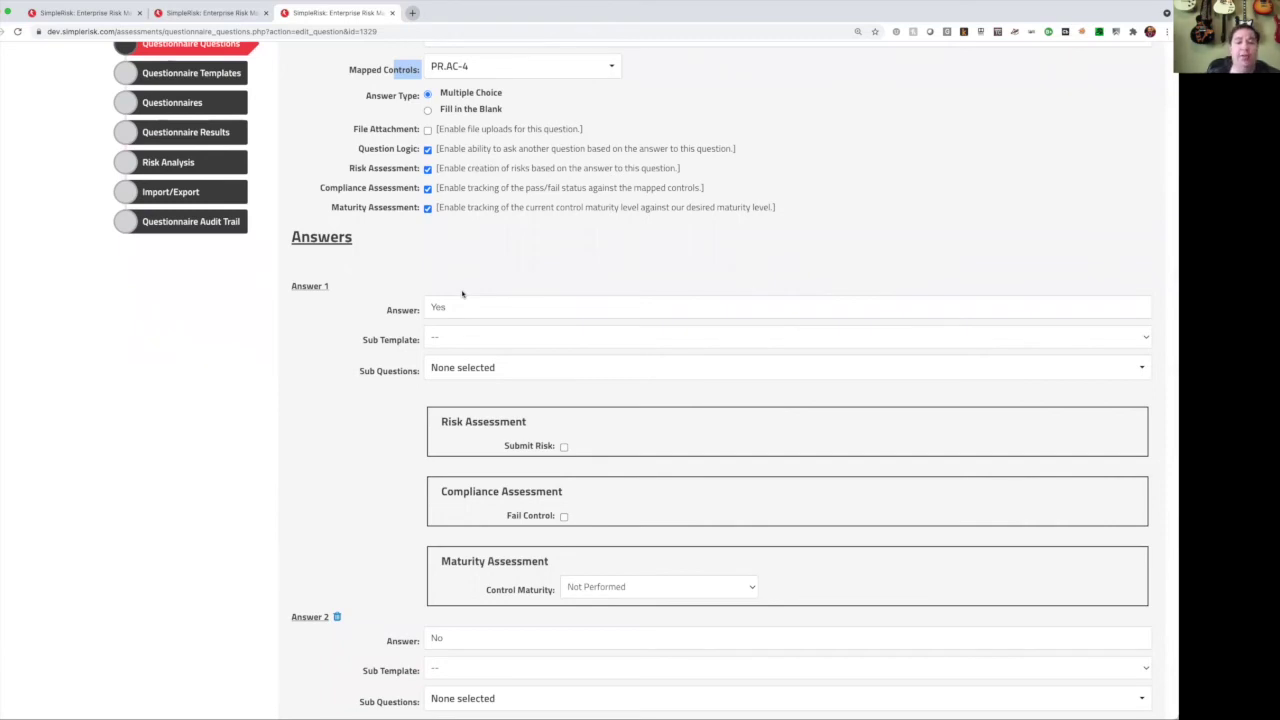
pyautogui.scroll(-3, 462, 293)
pyautogui.scroll(-2, 462, 293)
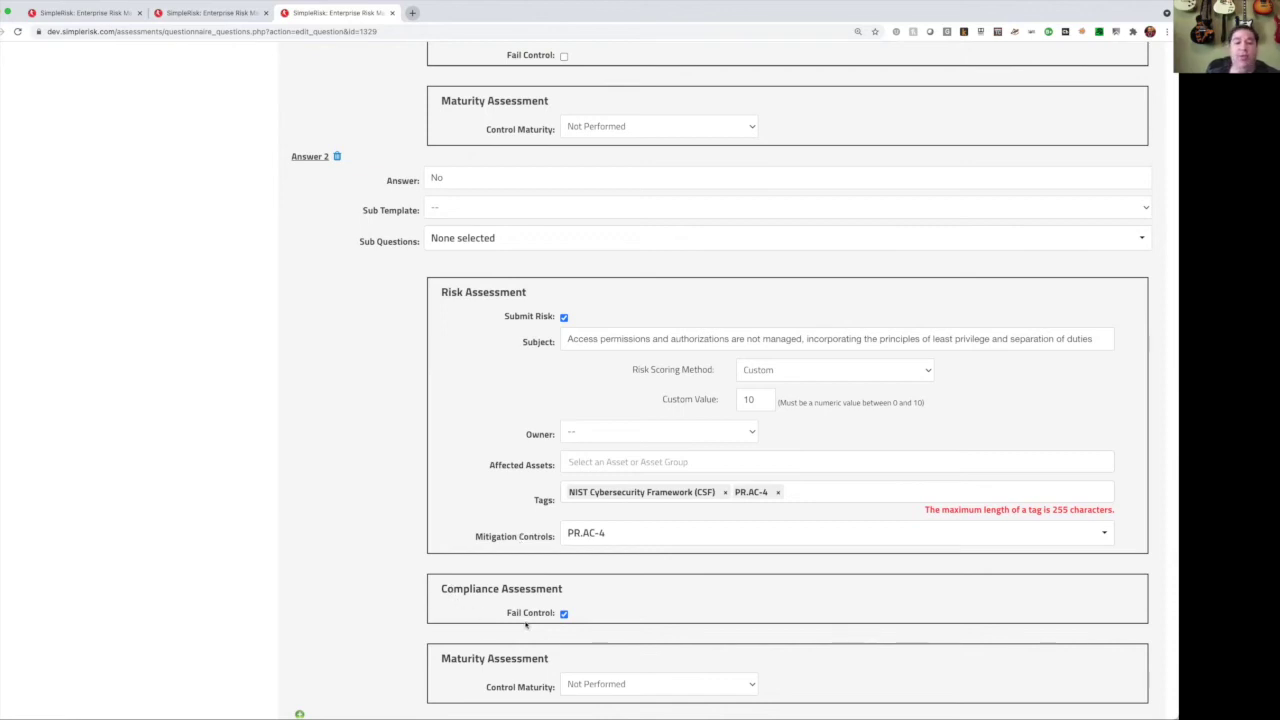
pyautogui.moveTo(508, 613); pyautogui.dragTo(552, 613)
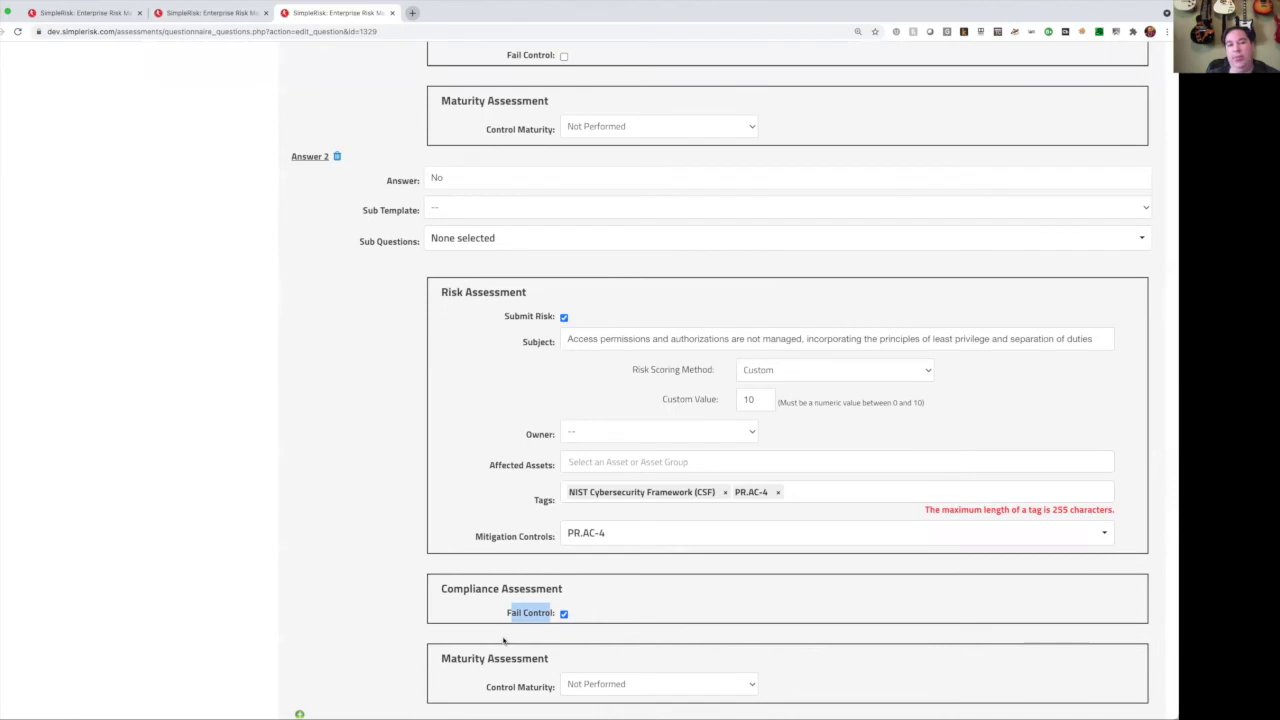
pyautogui.scroll(-1, 520, 651)
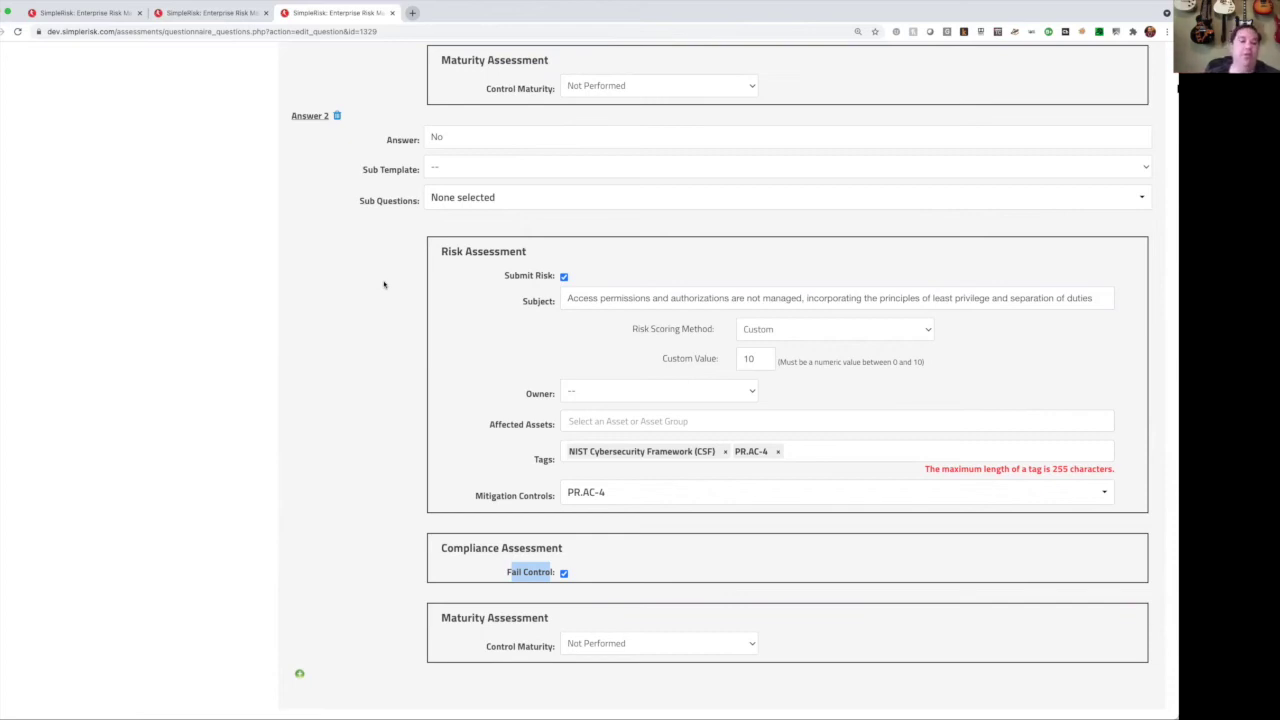
pyautogui.scroll(10, 378, 156)
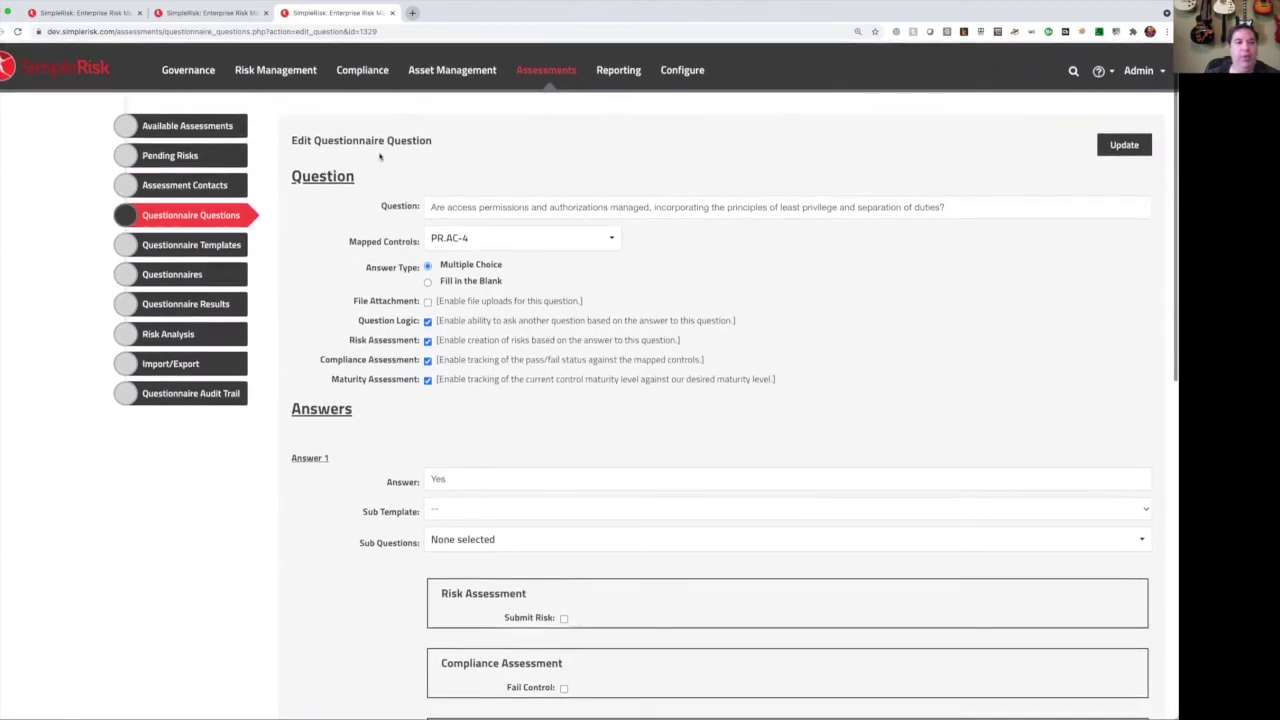
# Step: Start a new questionnaire template automatically generated from frameworks and controls, and select the ISO 27001 v2013 framework
pyautogui.click(190, 244)
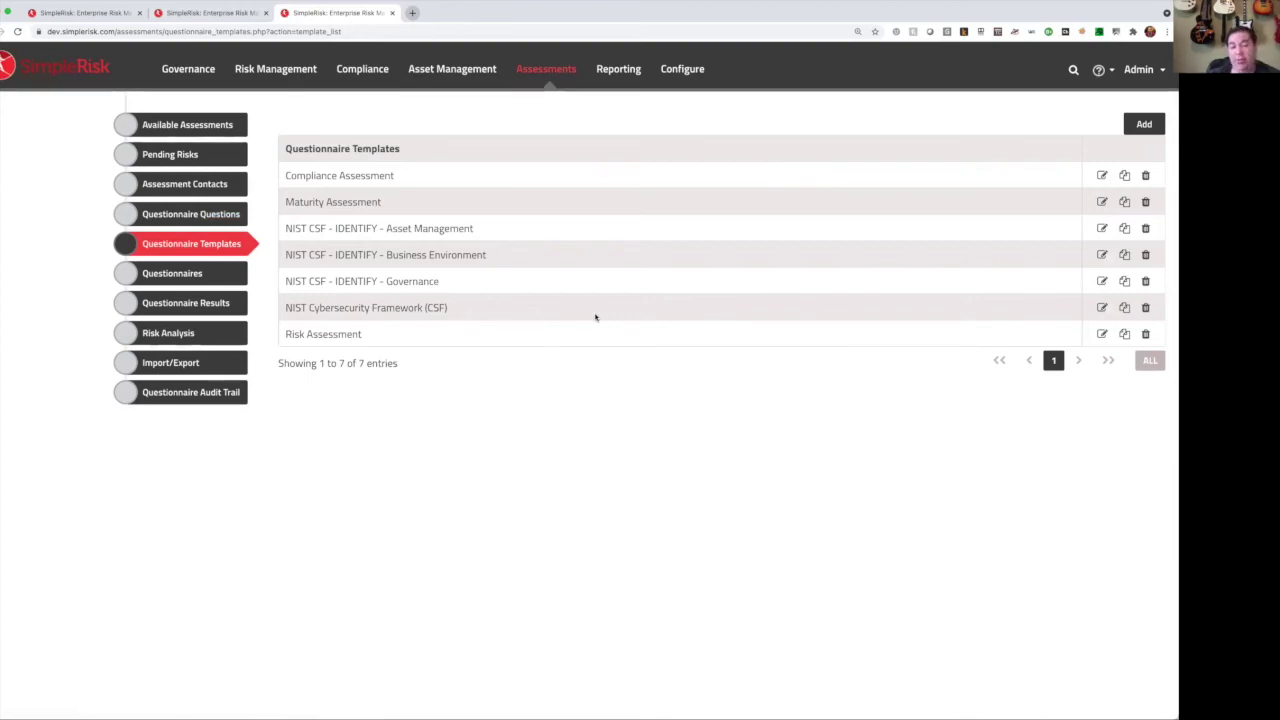
pyautogui.click(1140, 124)
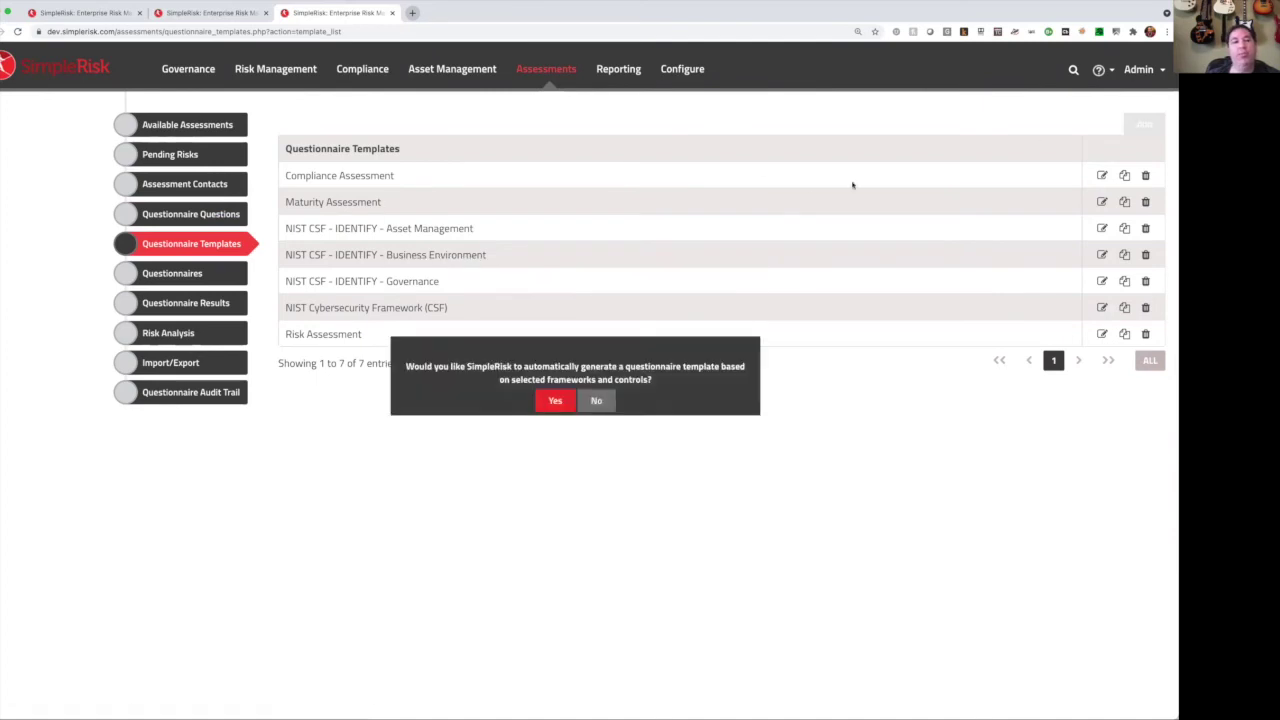
pyautogui.click(552, 401)
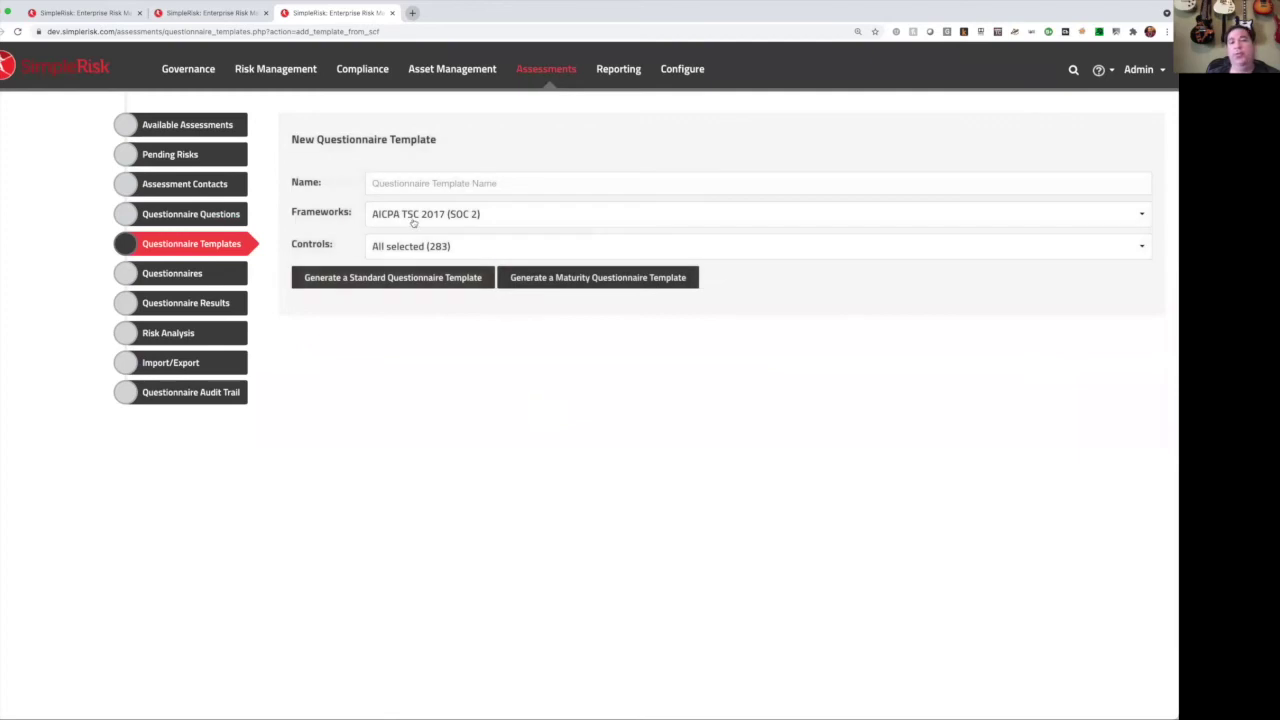
pyautogui.click(414, 222)
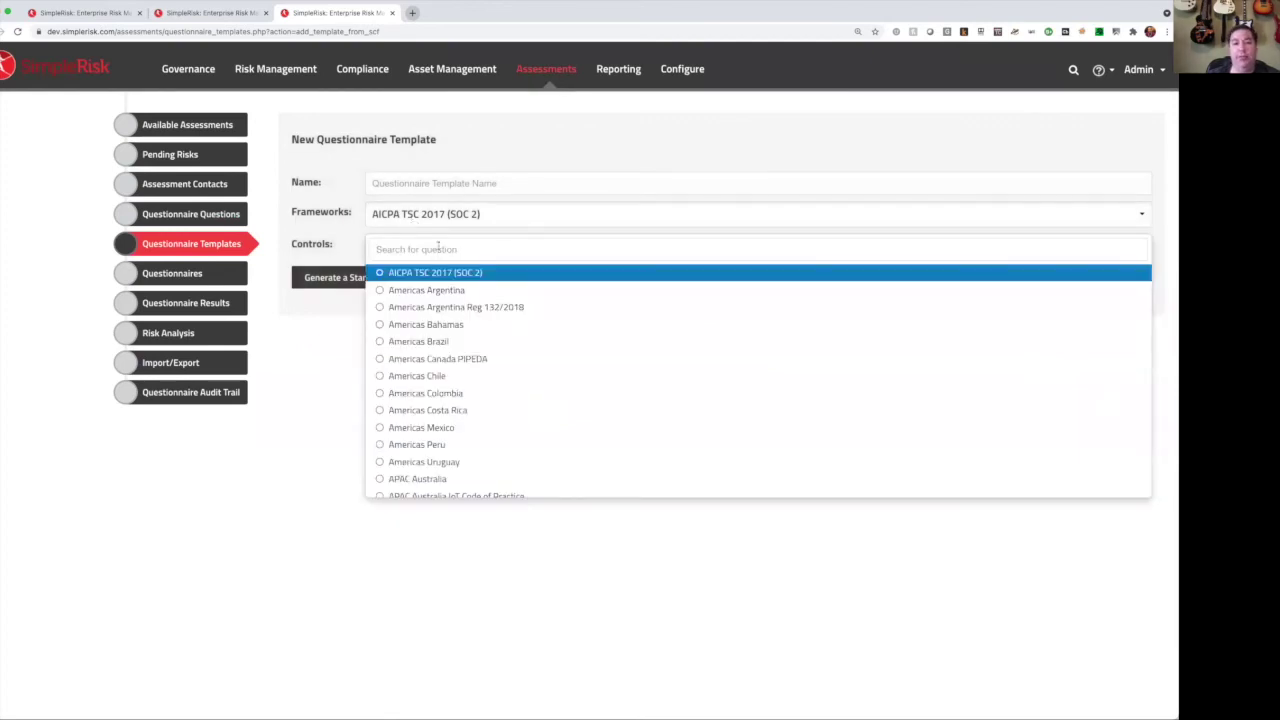
pyautogui.write('iso')
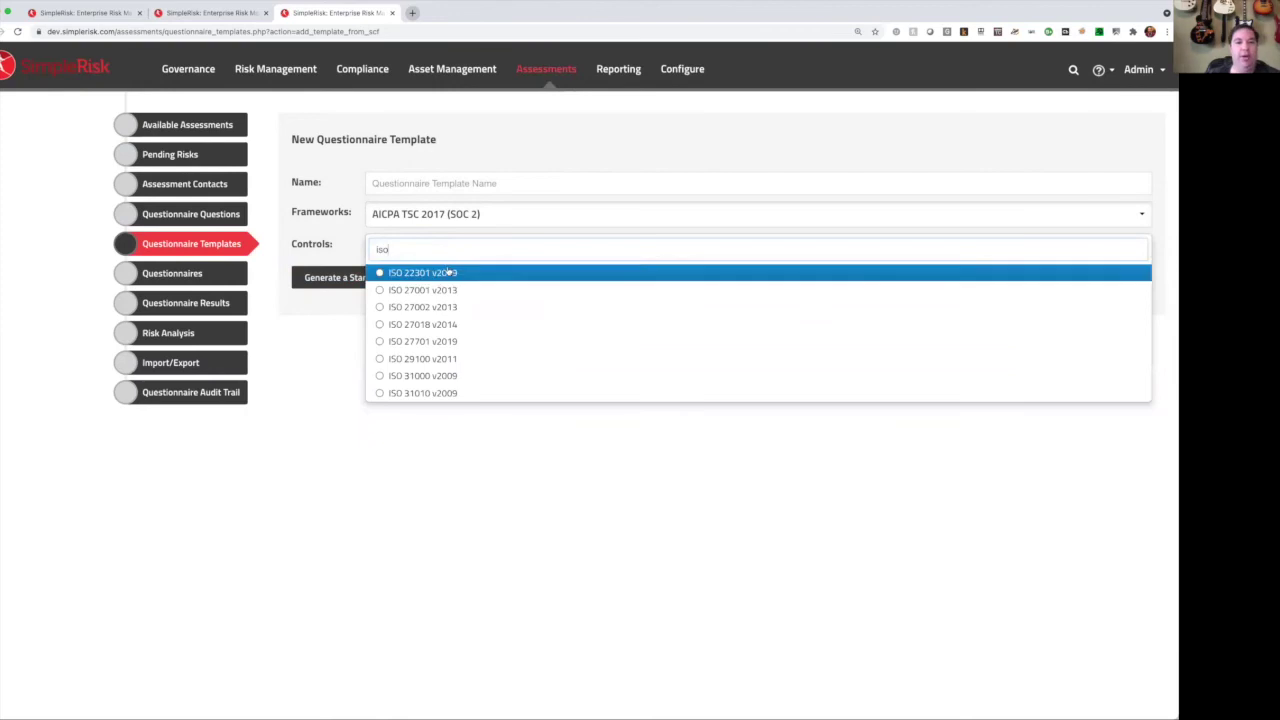
pyautogui.click(443, 290)
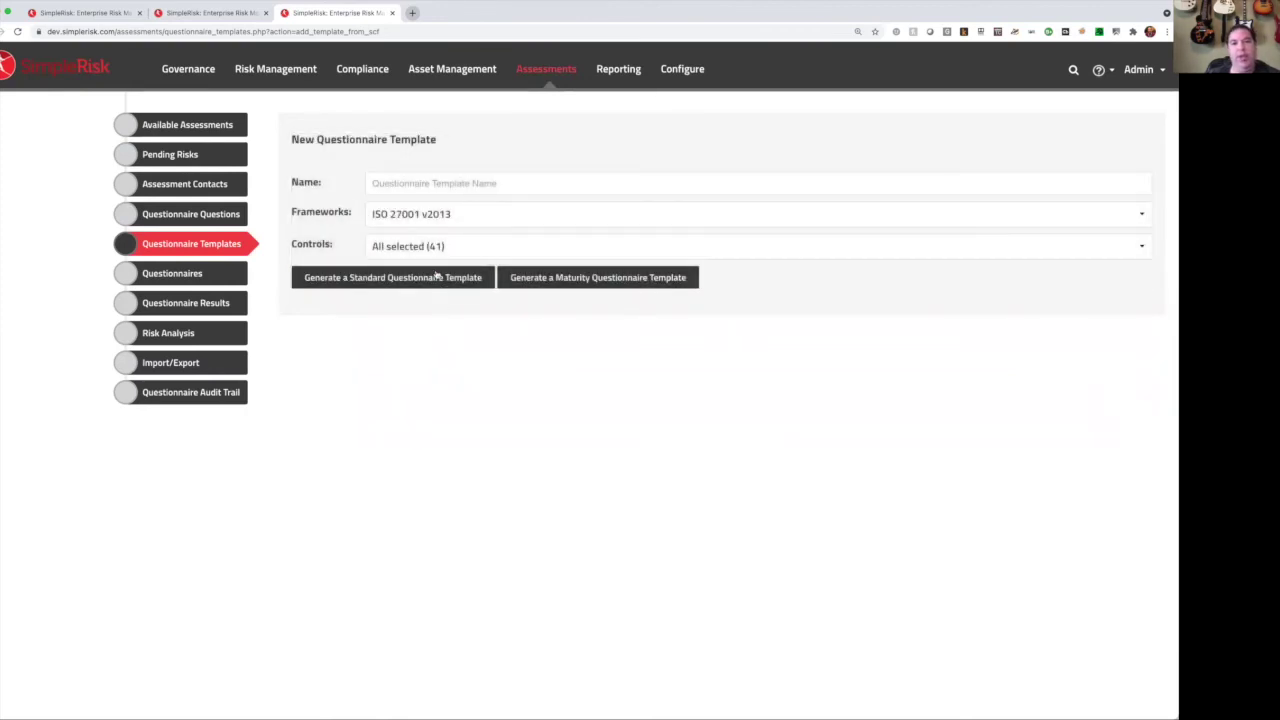
# Step: Review the list of controls included for the selected framework and close it
pyautogui.click(435, 252)
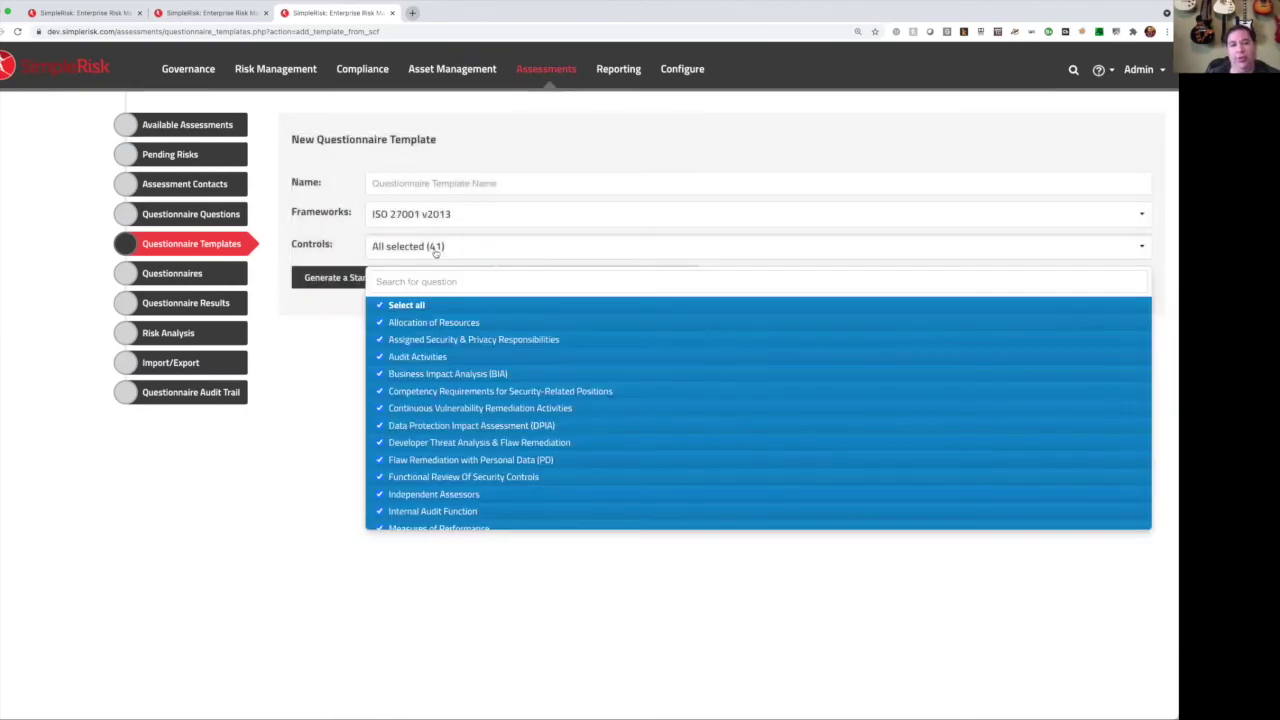
pyautogui.rightClick(296, 361)
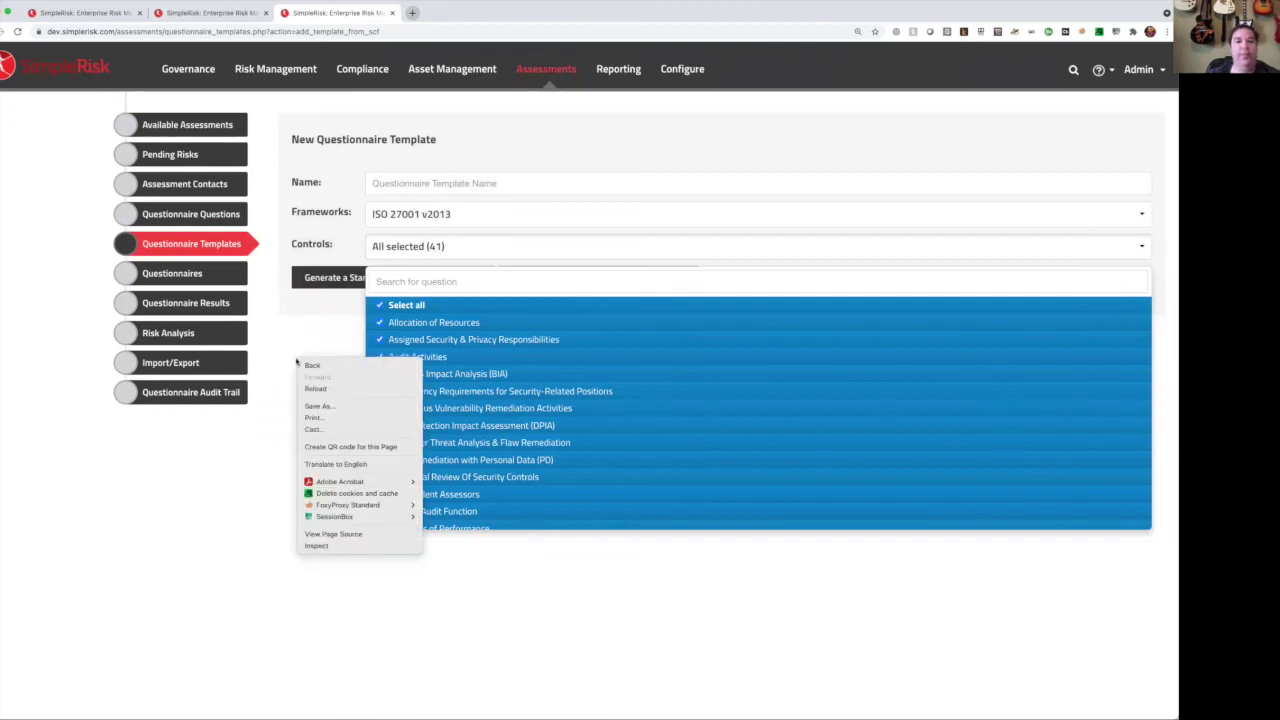
pyautogui.click(296, 340)
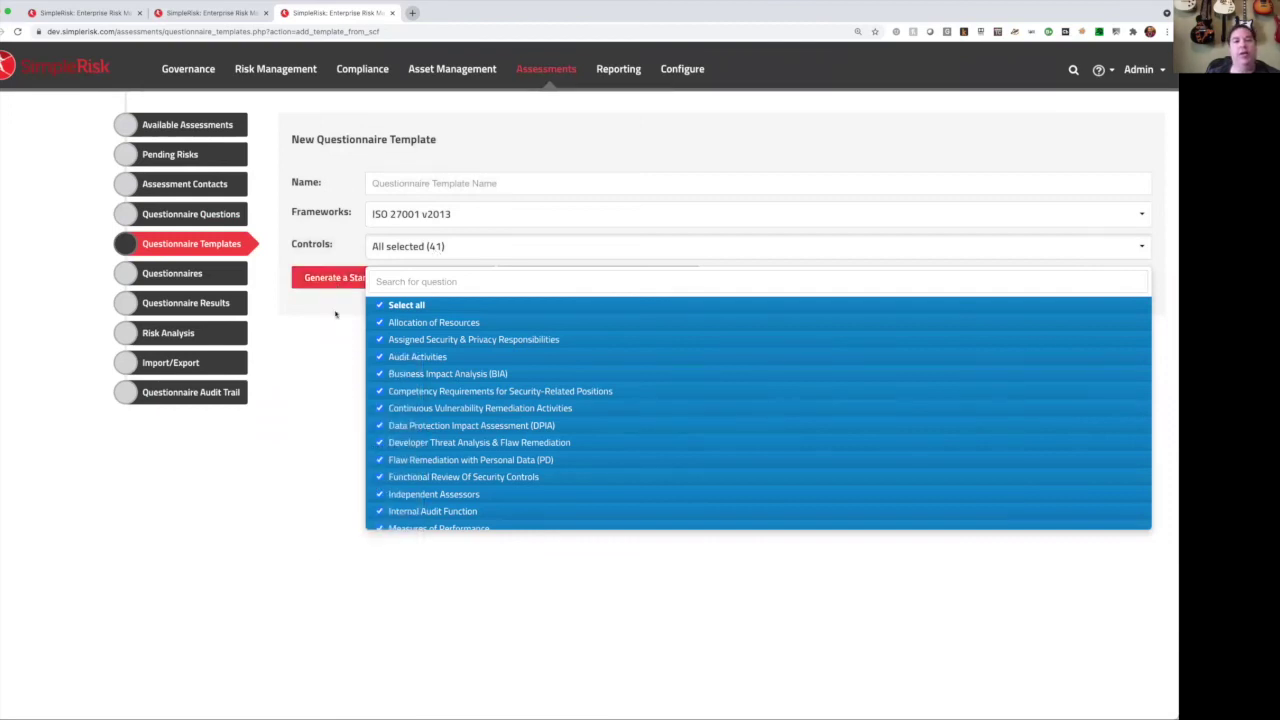
pyautogui.click(331, 330)
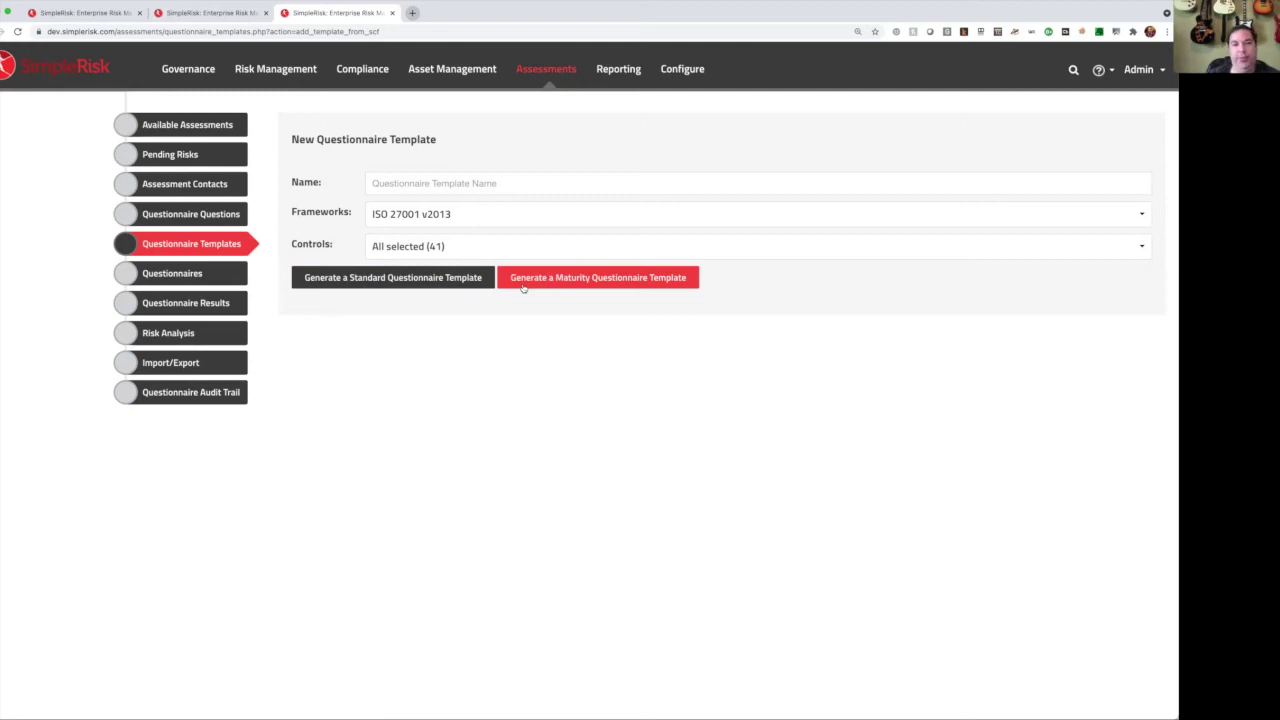
# Step: View the questionnaires and their results, open the ID.AM Assessment result and examine its questionnaire responses
pyautogui.click(213, 275)
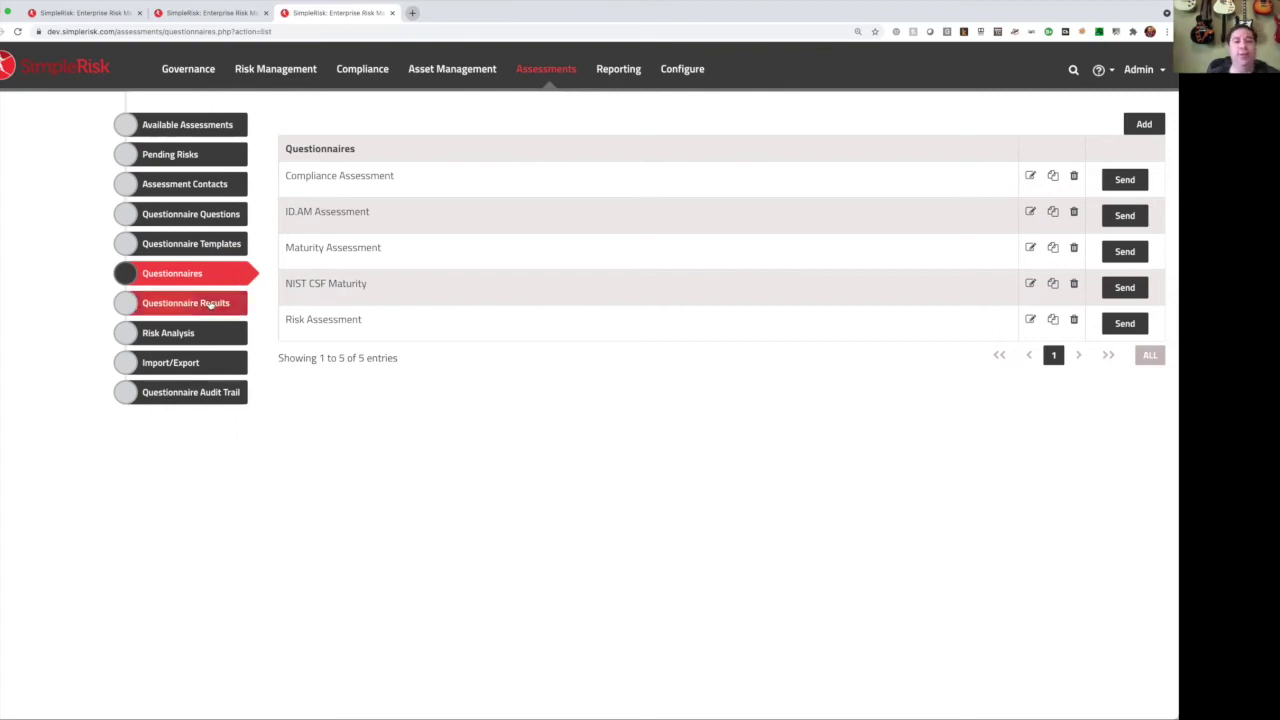
pyautogui.click(208, 304)
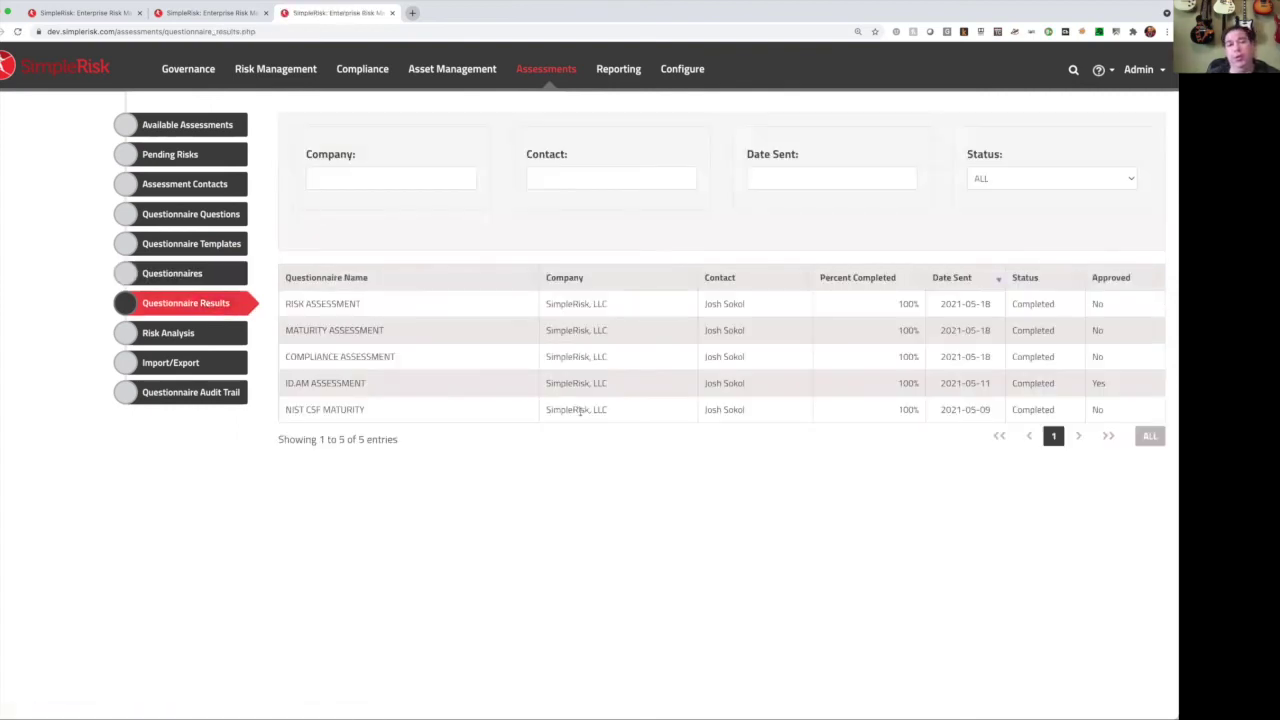
pyautogui.click(351, 385)
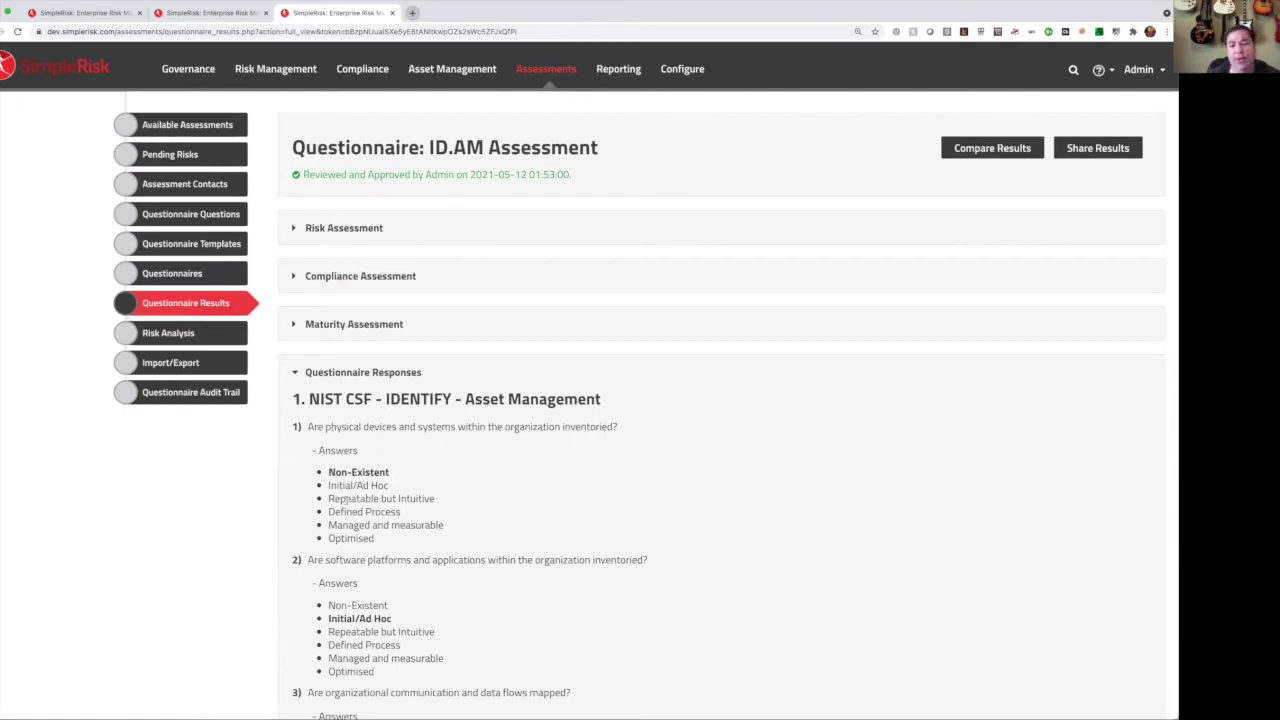
pyautogui.moveTo(329, 470); pyautogui.dragTo(394, 473)
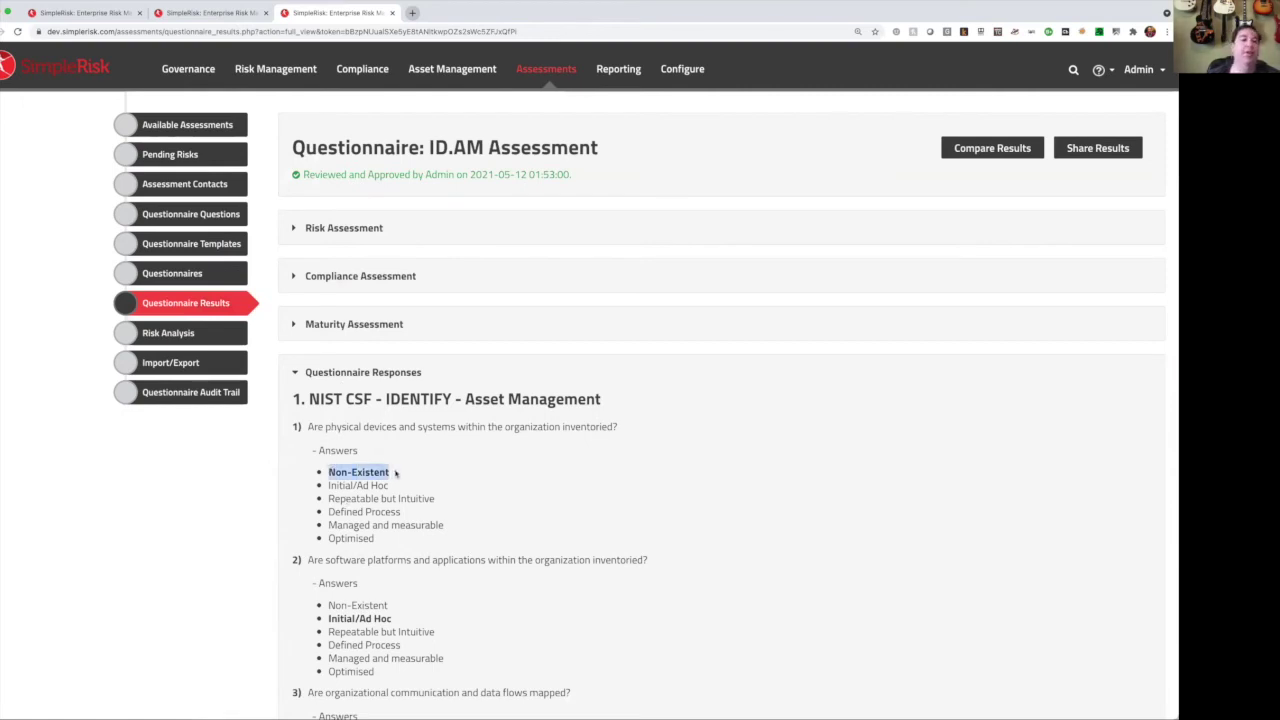
pyautogui.scroll(-10, 395, 473)
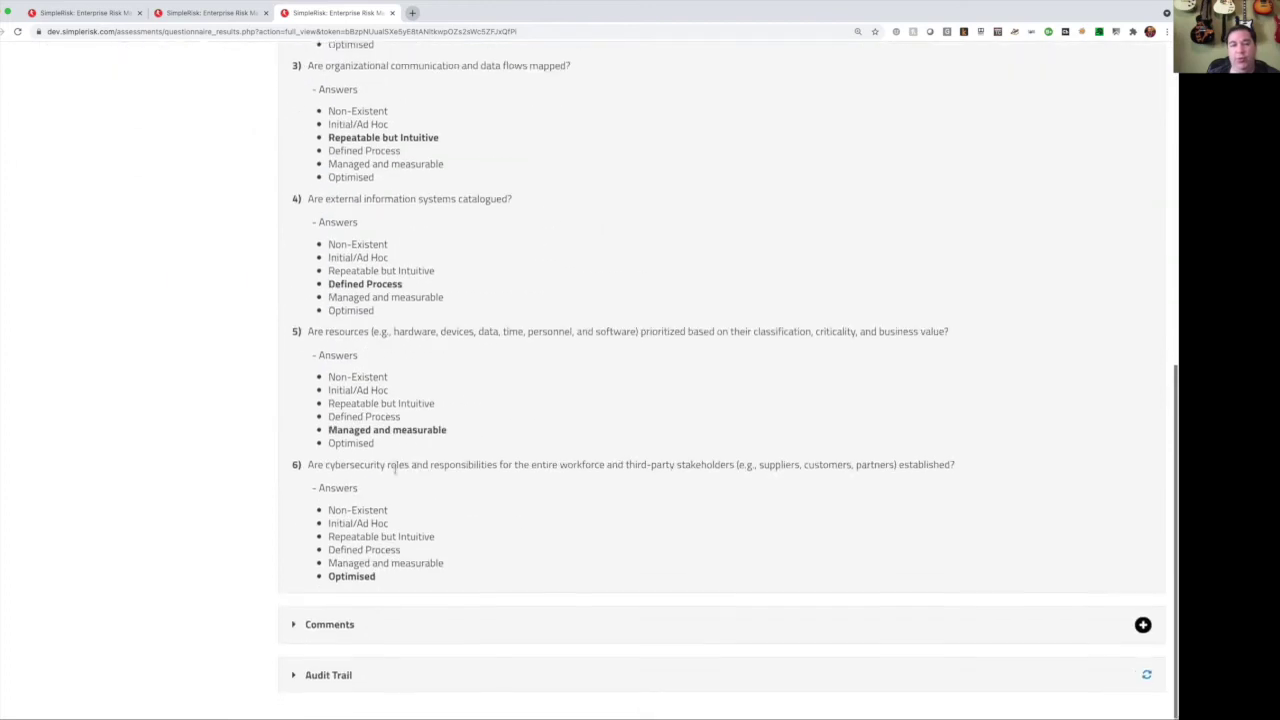
# Step: Examine the risk assessment analysis and the pending risks of the ID.AM Assessment result
pyautogui.scroll(10, 340, 240)
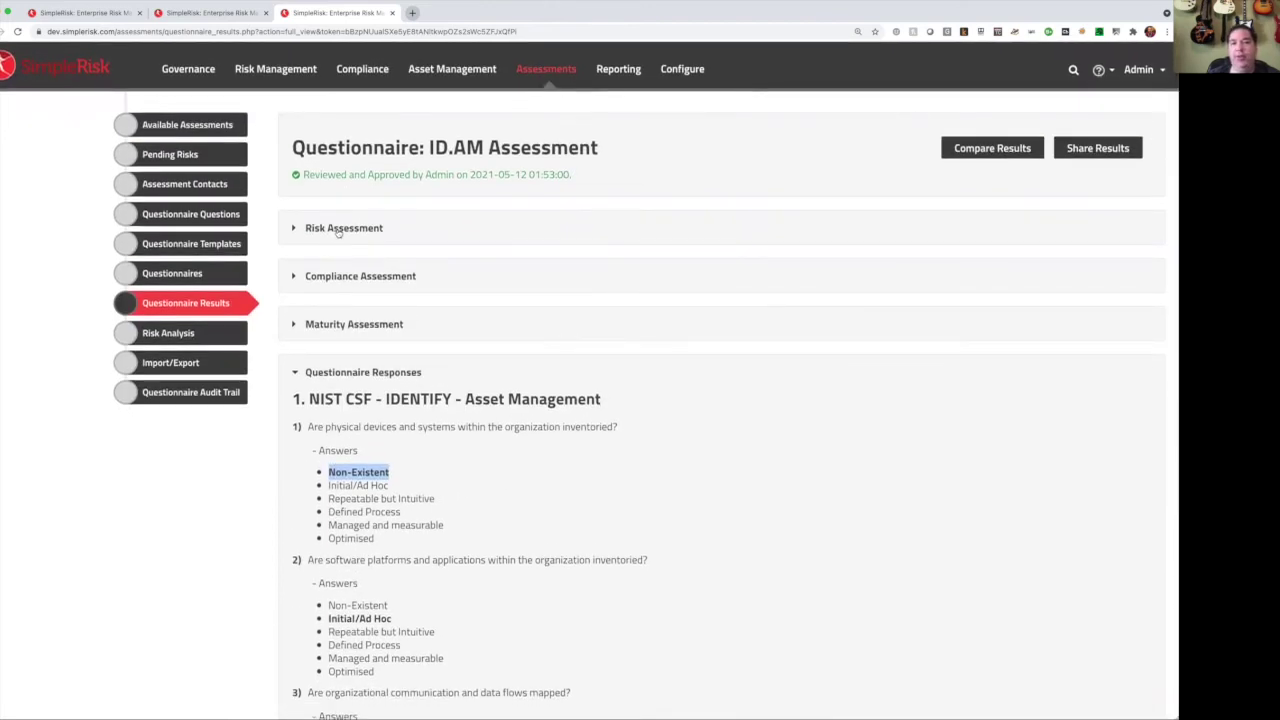
pyautogui.click(338, 229)
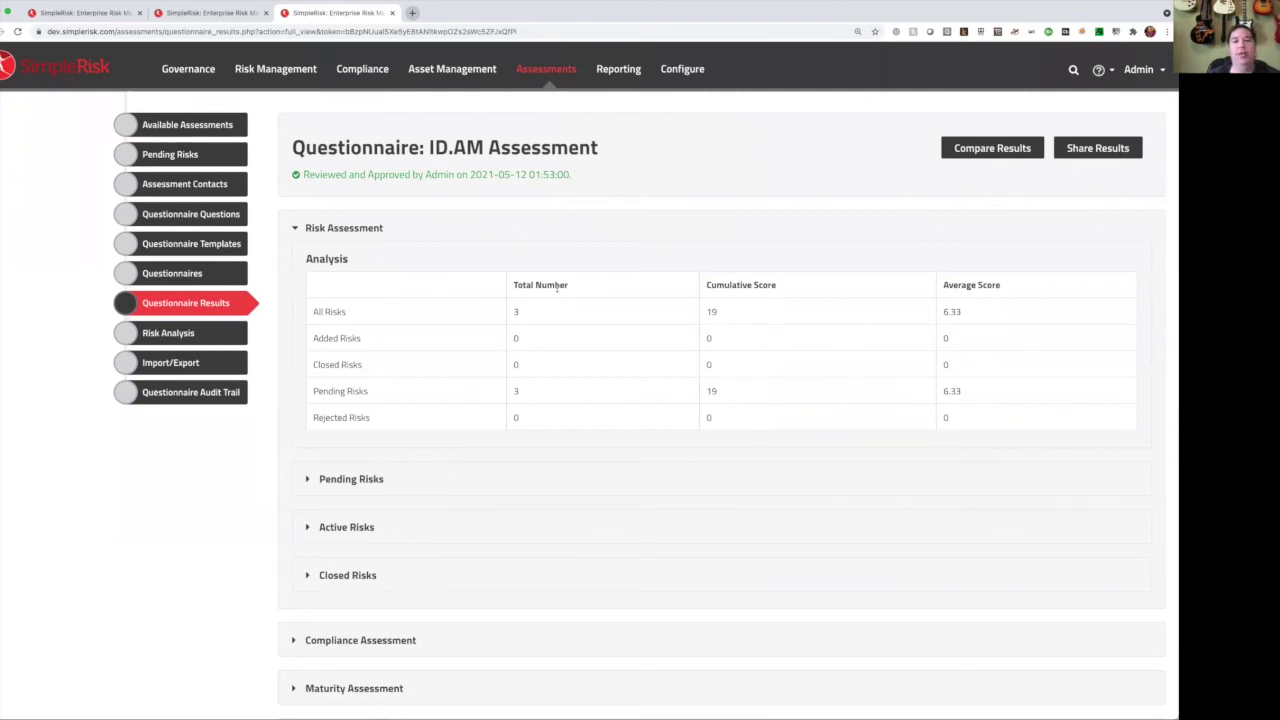
pyautogui.moveTo(731, 309); pyautogui.dragTo(696, 306)
pyautogui.moveTo(983, 312); pyautogui.dragTo(942, 310)
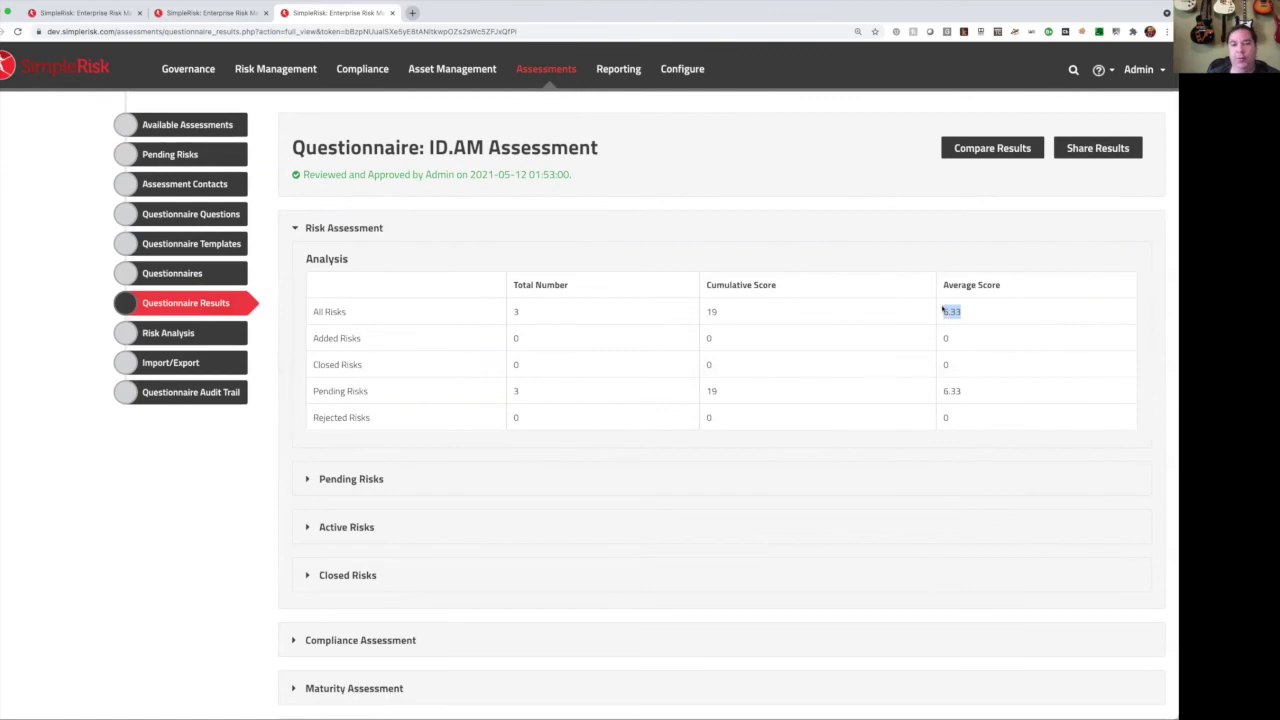
pyautogui.click(364, 479)
pyautogui.scroll(-3, 989, 339)
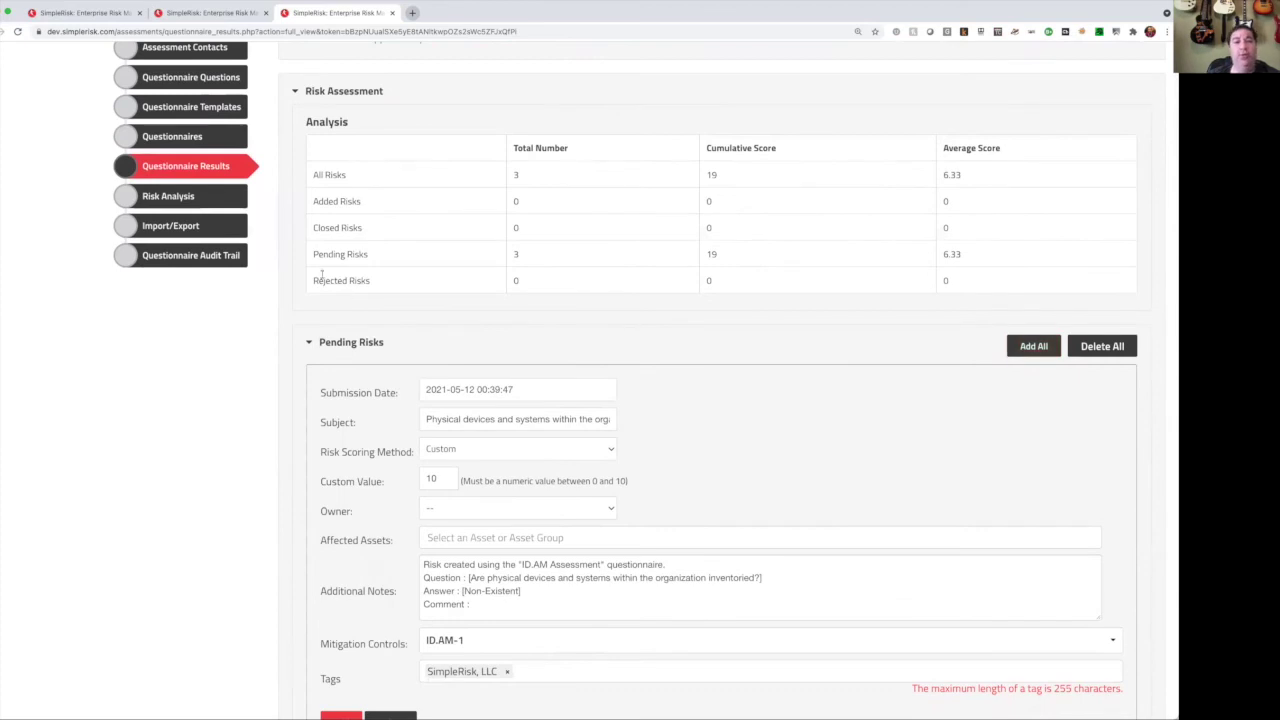
pyautogui.click(340, 91)
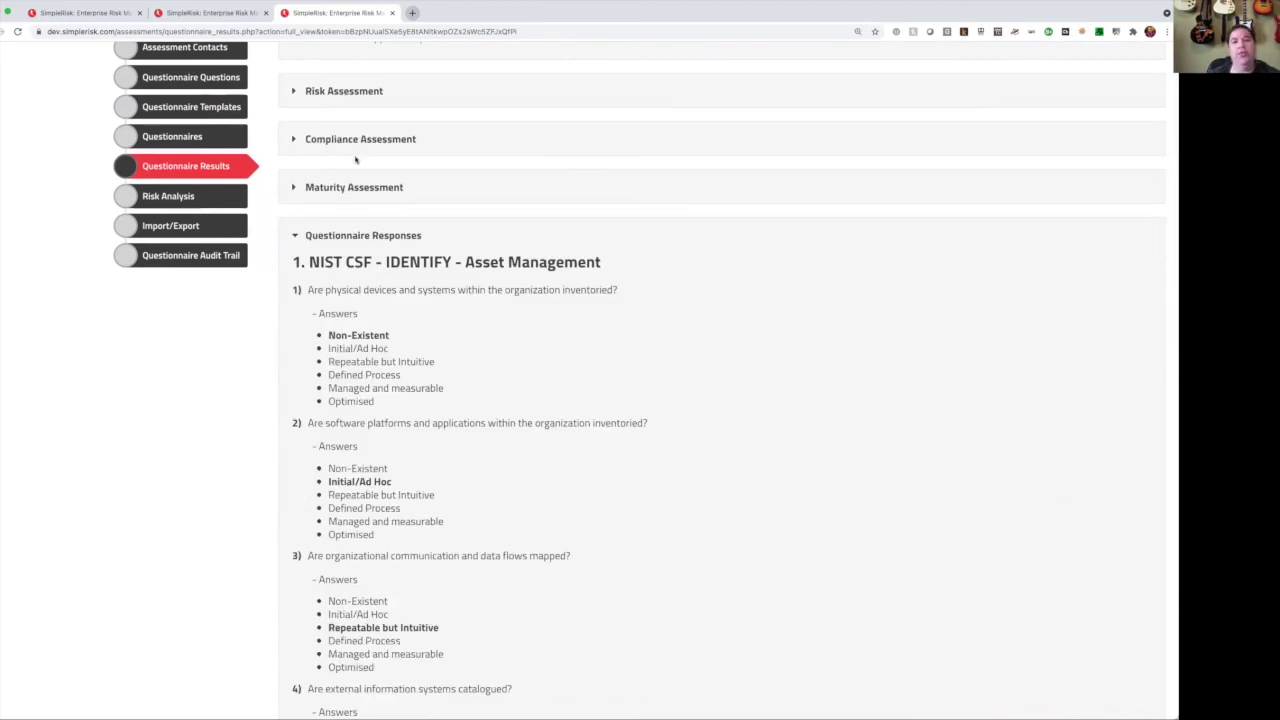
# Step: Review the result's compliance assessment by control and its current versus desired control maturity assessment
pyautogui.click(352, 141)
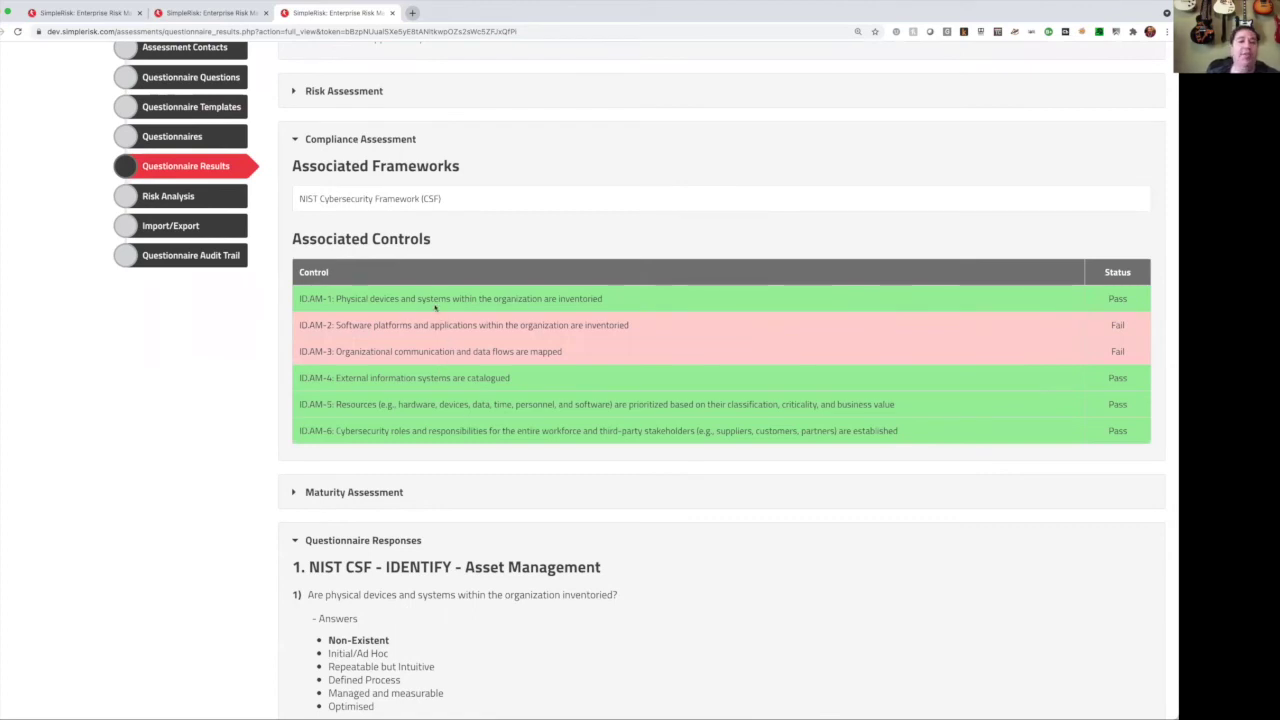
pyautogui.click(379, 141)
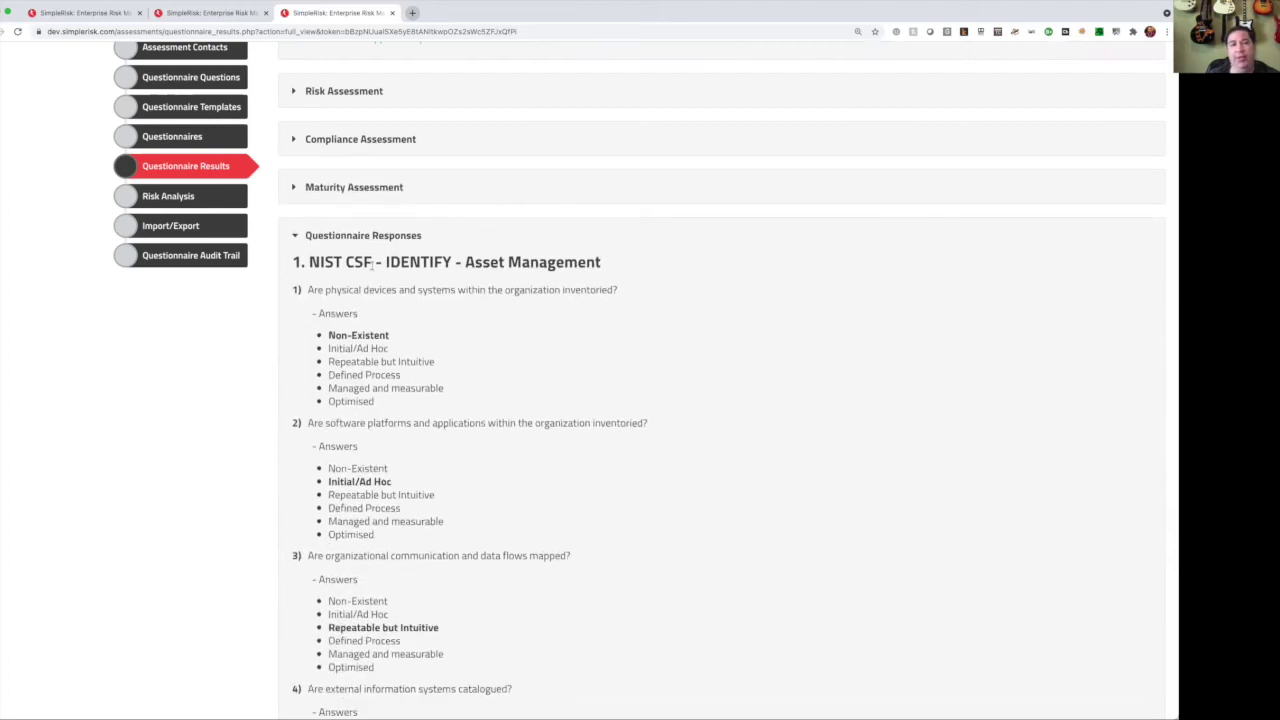
pyautogui.click(354, 188)
pyautogui.moveTo(634, 297)
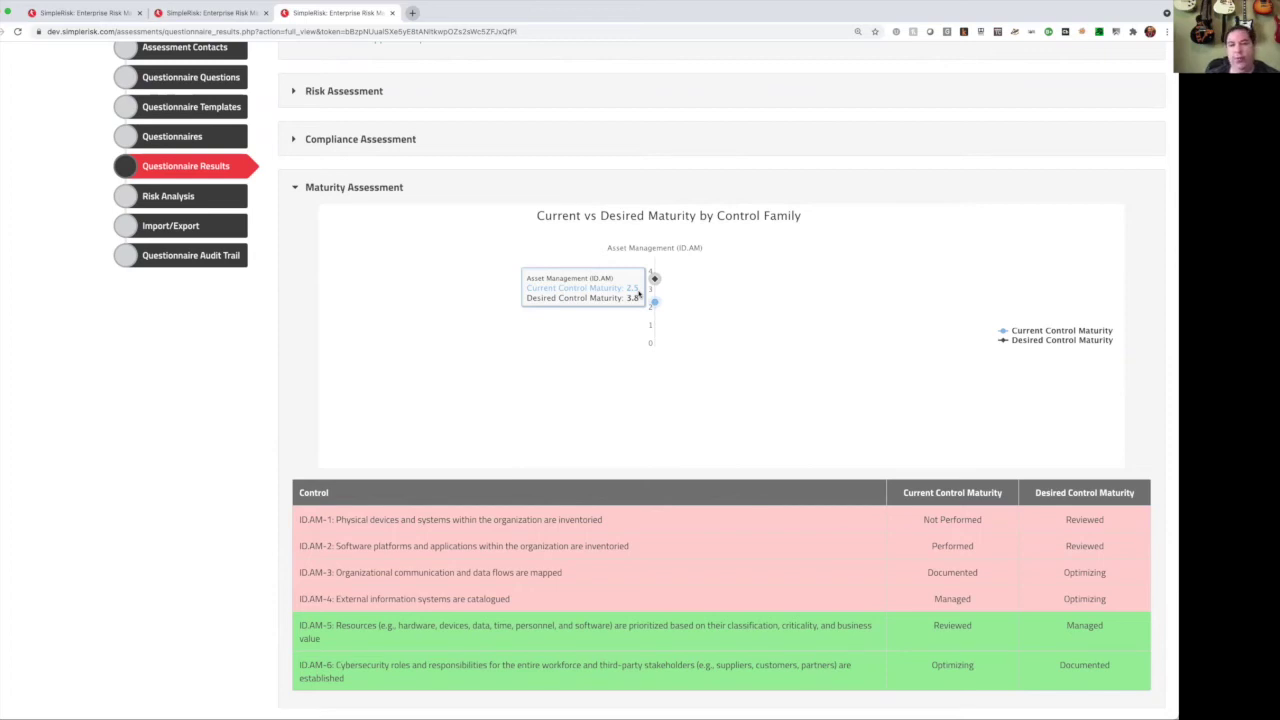
pyautogui.scroll(-3, 638, 292)
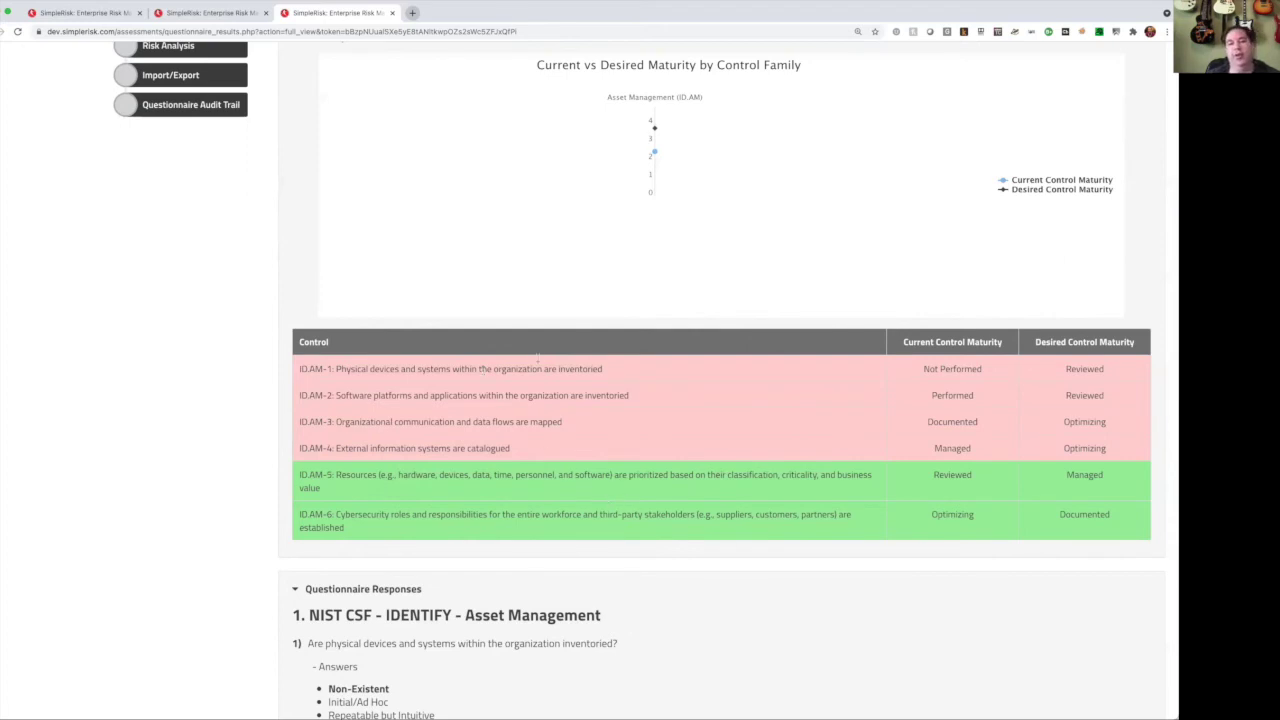
pyautogui.scroll(5, 537, 354)
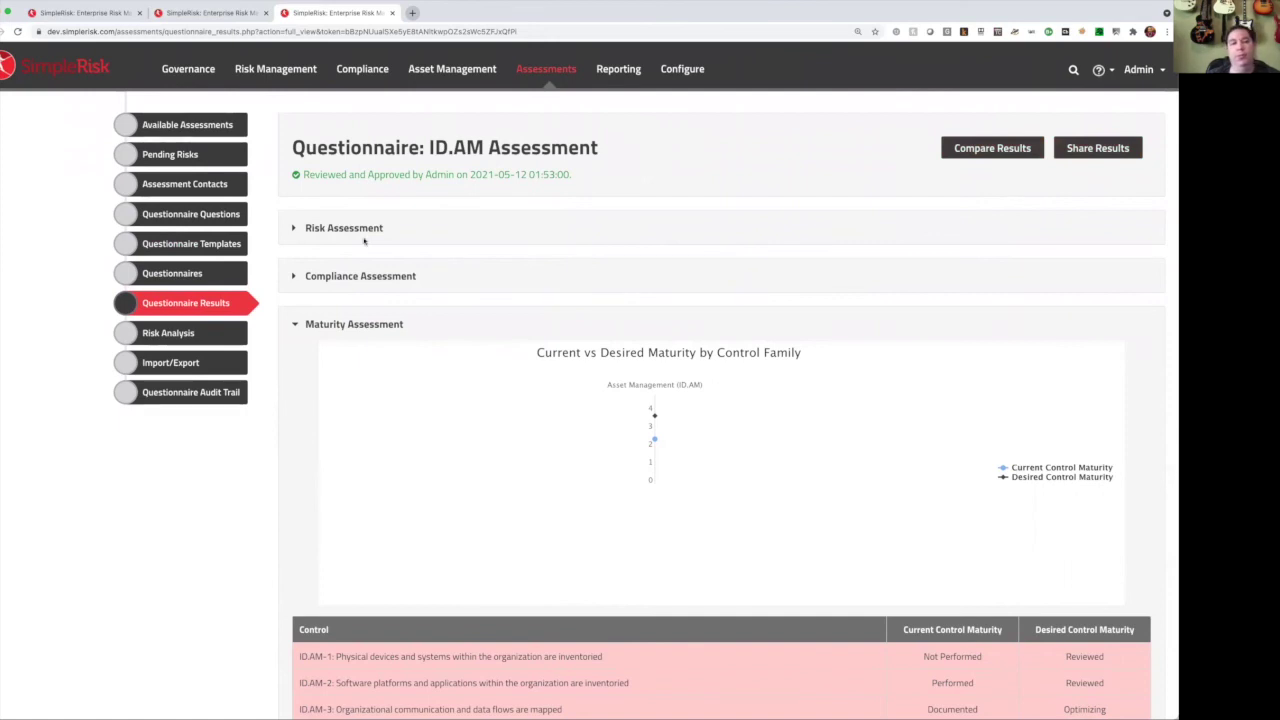
# Step: Open the questionnaire risk analysis and group all risks from questionnaires by company
pyautogui.click(166, 333)
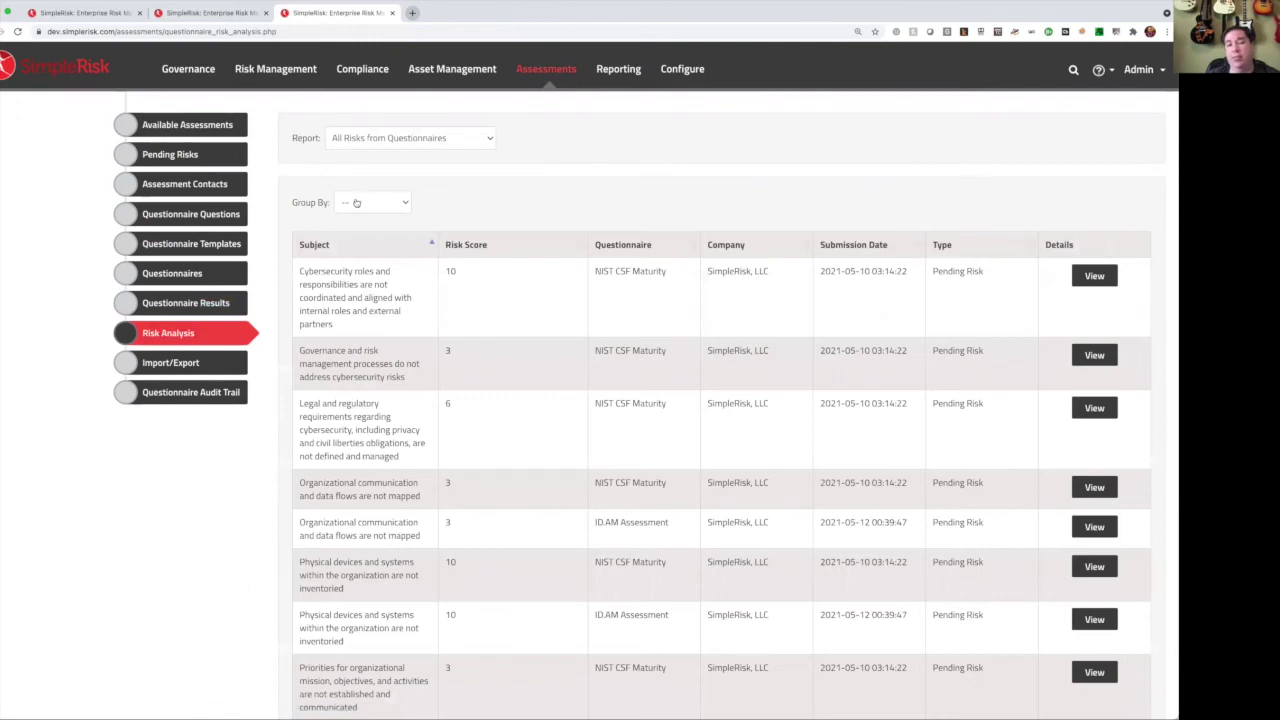
pyautogui.click(356, 203)
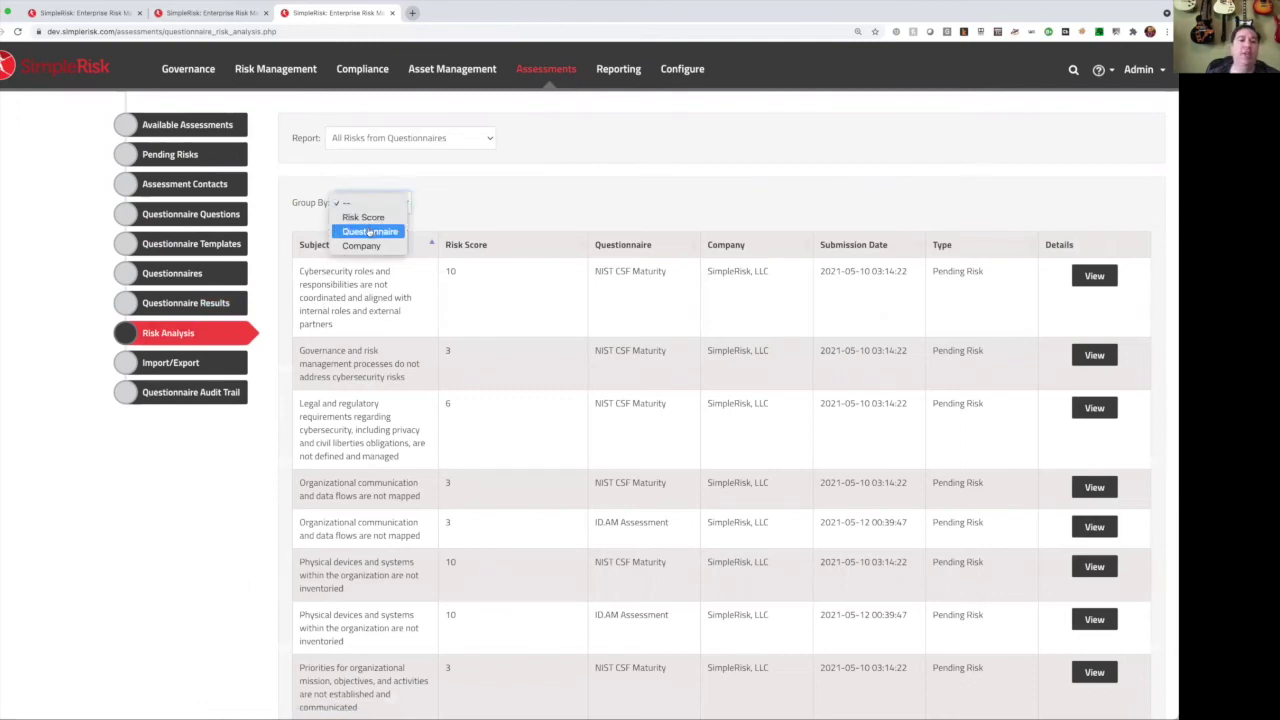
pyautogui.click(362, 245)
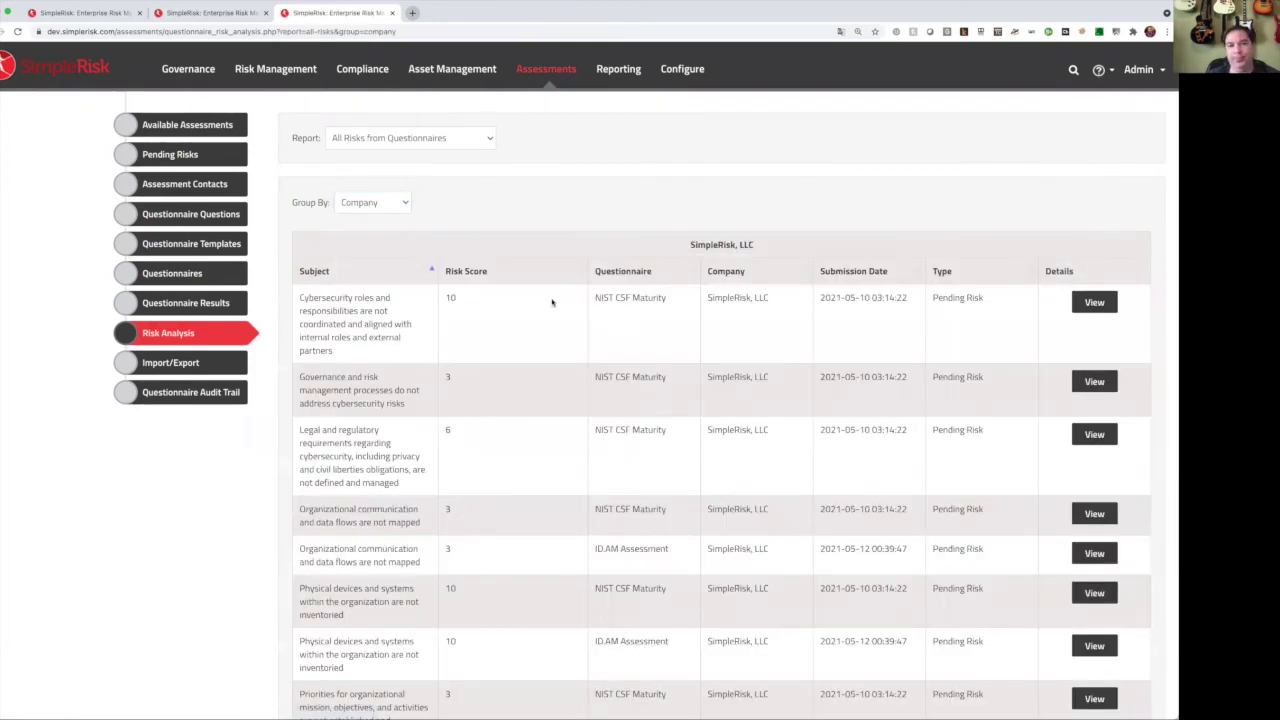
# Step: View the reporting overview and the risk dashboard, and switch to the joshtest.simplerisk.com instance
pyautogui.click(618, 68)
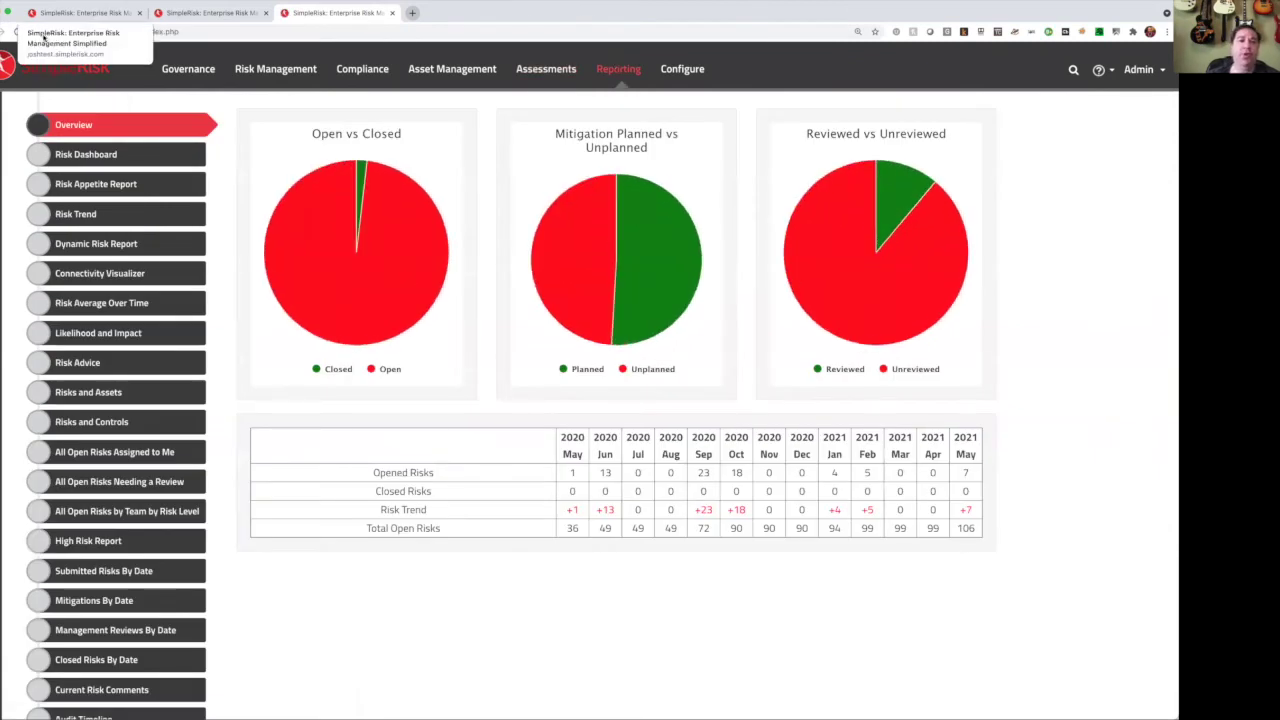
pyautogui.click(88, 155)
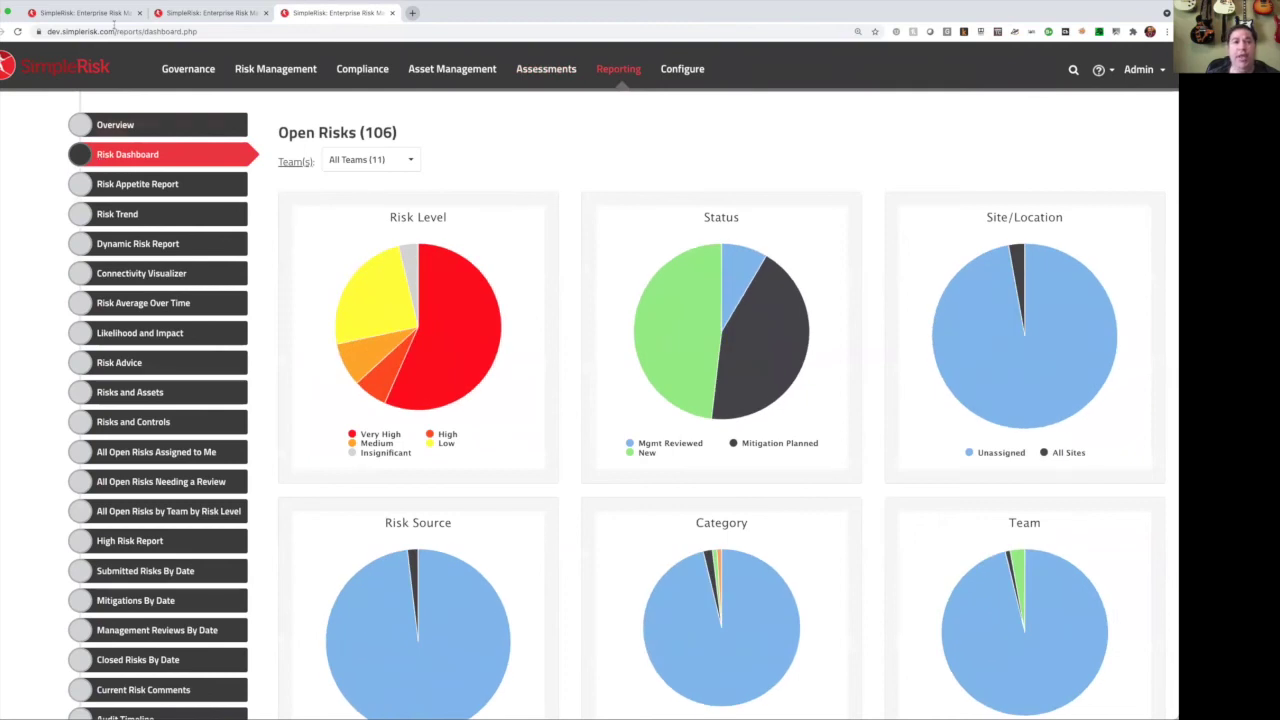
pyautogui.click(208, 12)
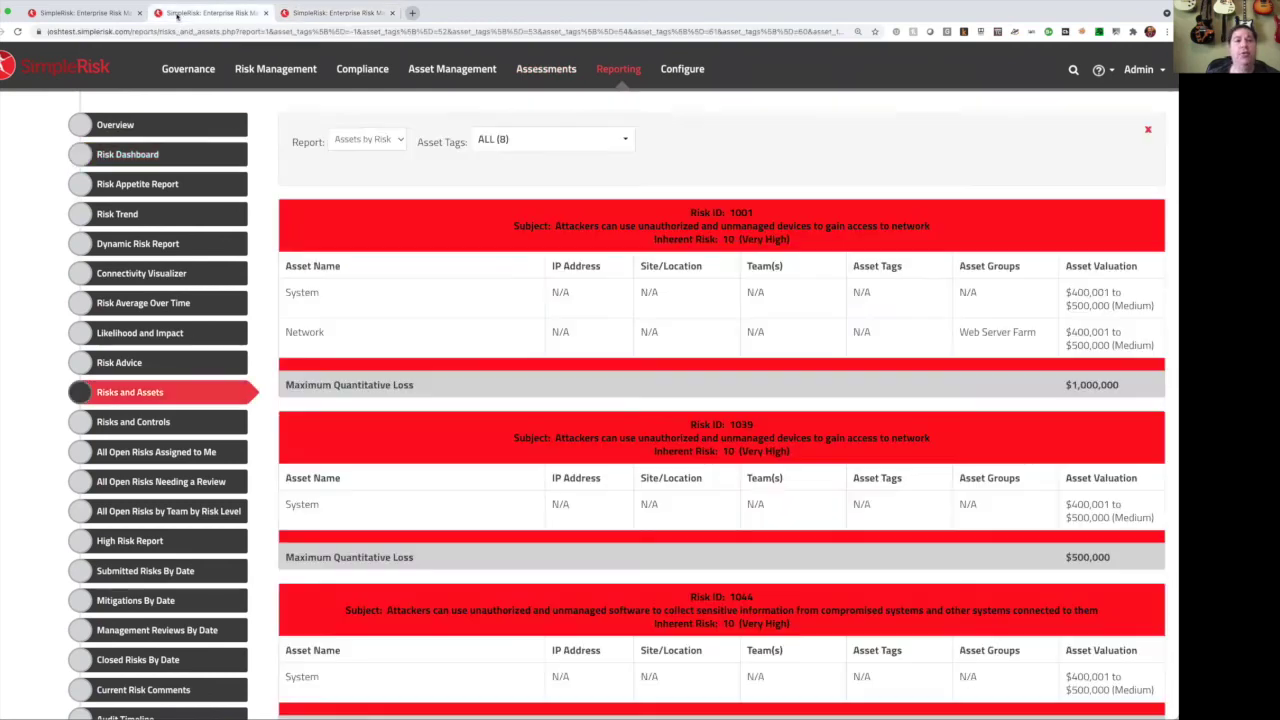
# Step: Adjust the risk appetite in the general settings' default values to High (7.8)
pyautogui.click(682, 70)
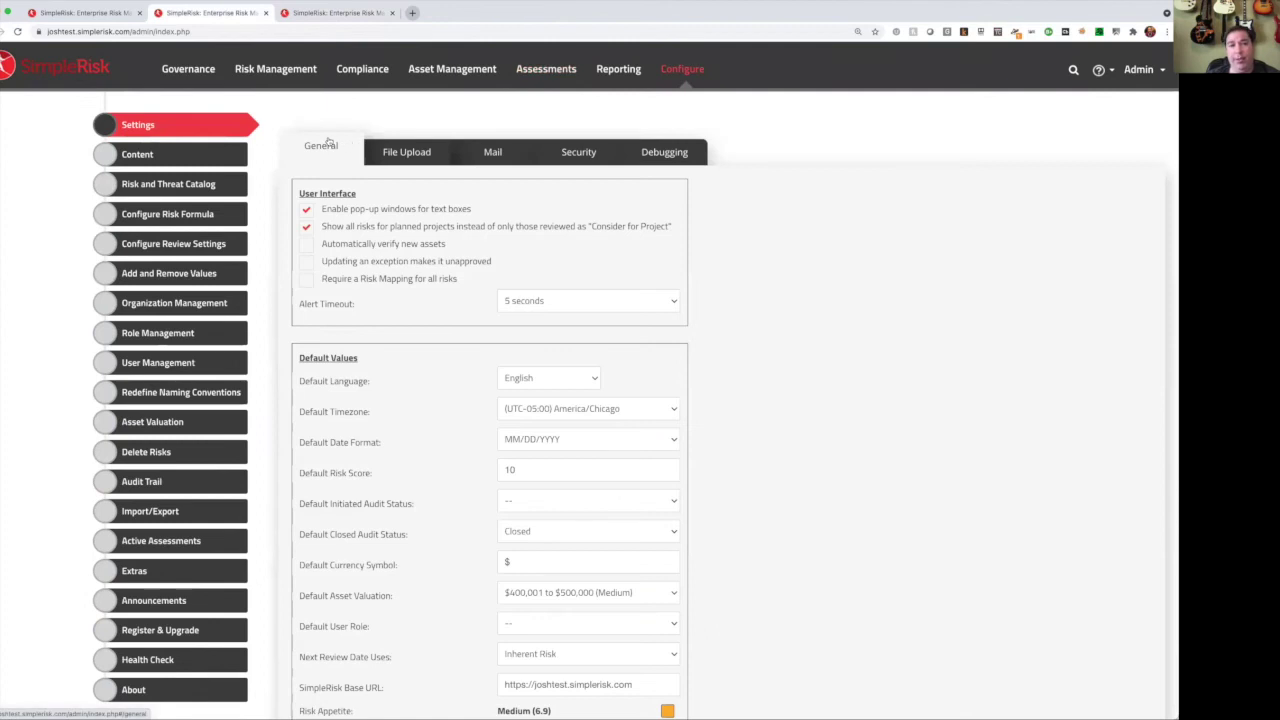
pyautogui.scroll(-3, 571, 337)
pyautogui.moveTo(558, 610); pyautogui.dragTo(595, 609)
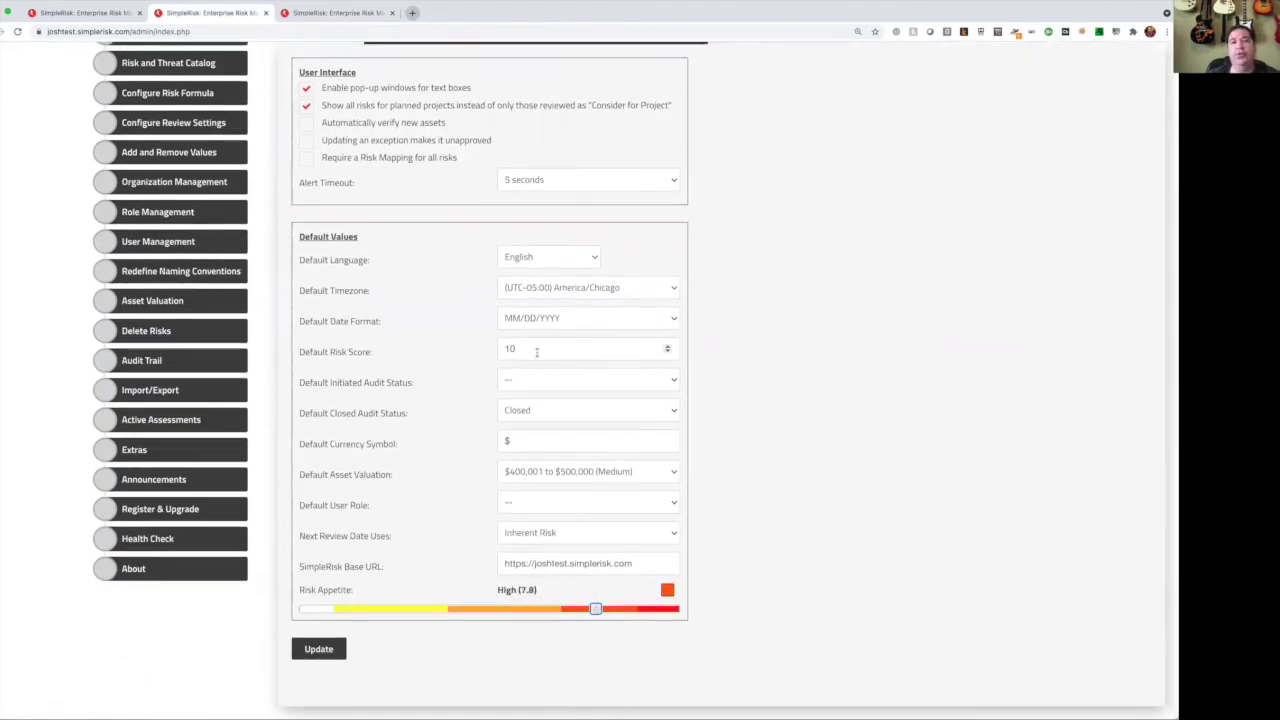
pyautogui.scroll(3, 537, 352)
# Step: Examine the risks outside and within appetite in the Risk Appetite Report, and view the Risk Trend chart
pyautogui.click(610, 69)
pyautogui.click(168, 188)
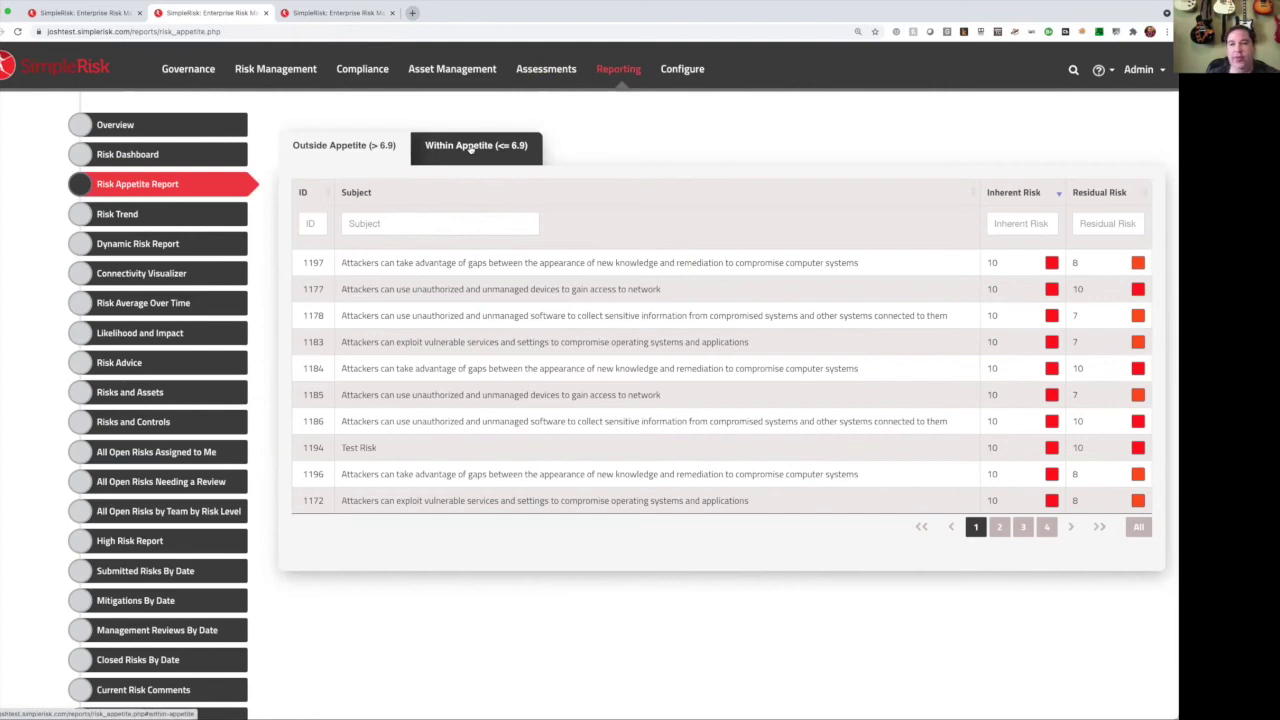
pyautogui.click(470, 147)
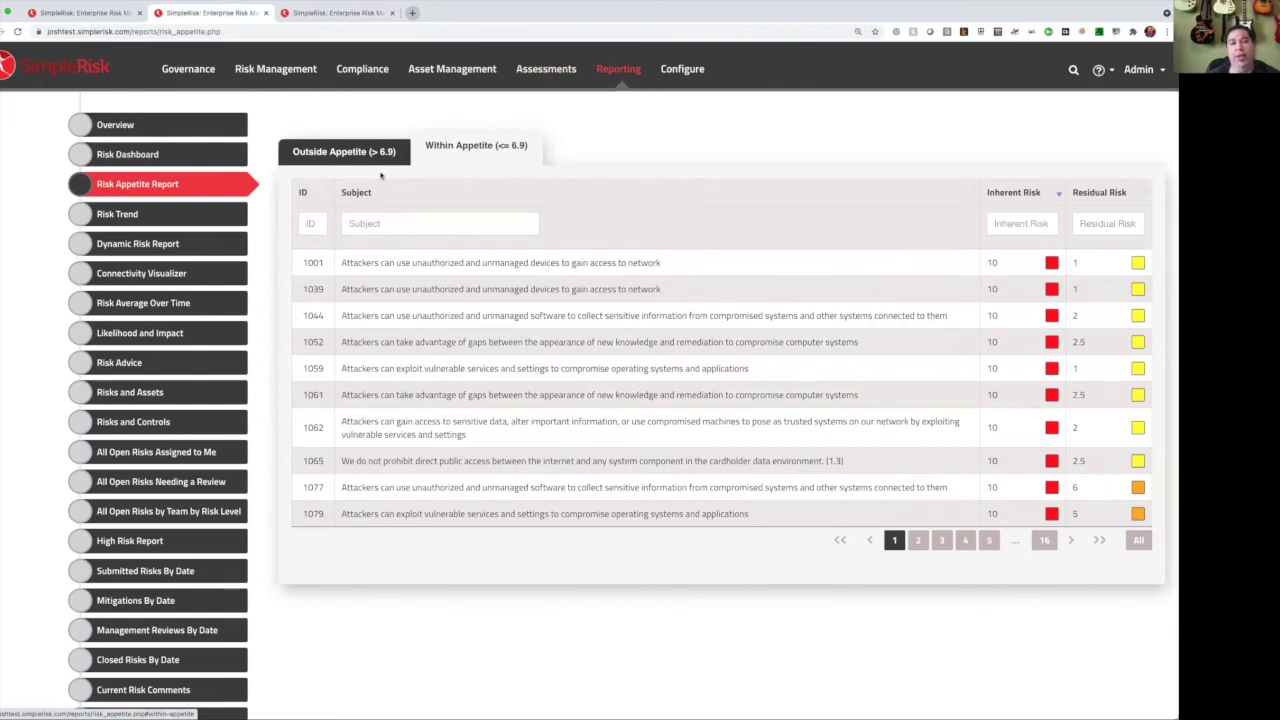
pyautogui.click(355, 150)
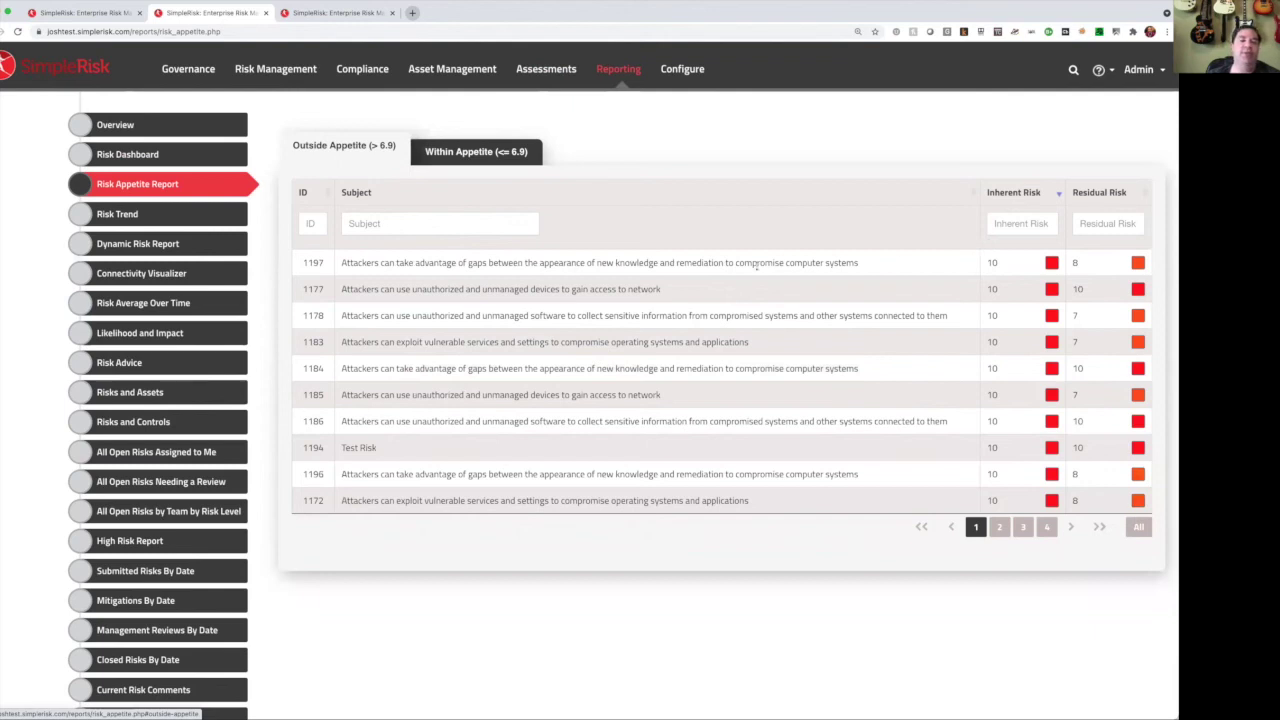
pyautogui.click(157, 216)
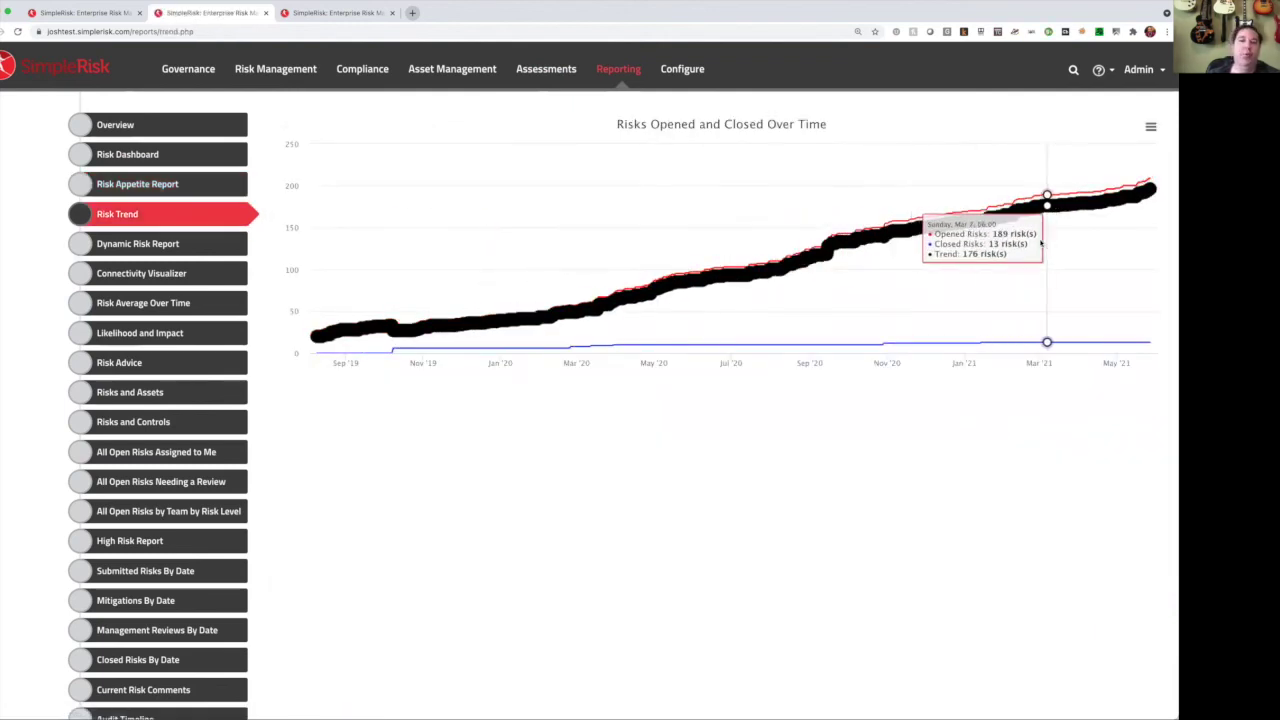
# Step: Open the Dynamic Risk Report and review its available risk, mitigation and review columns
pyautogui.click(177, 245)
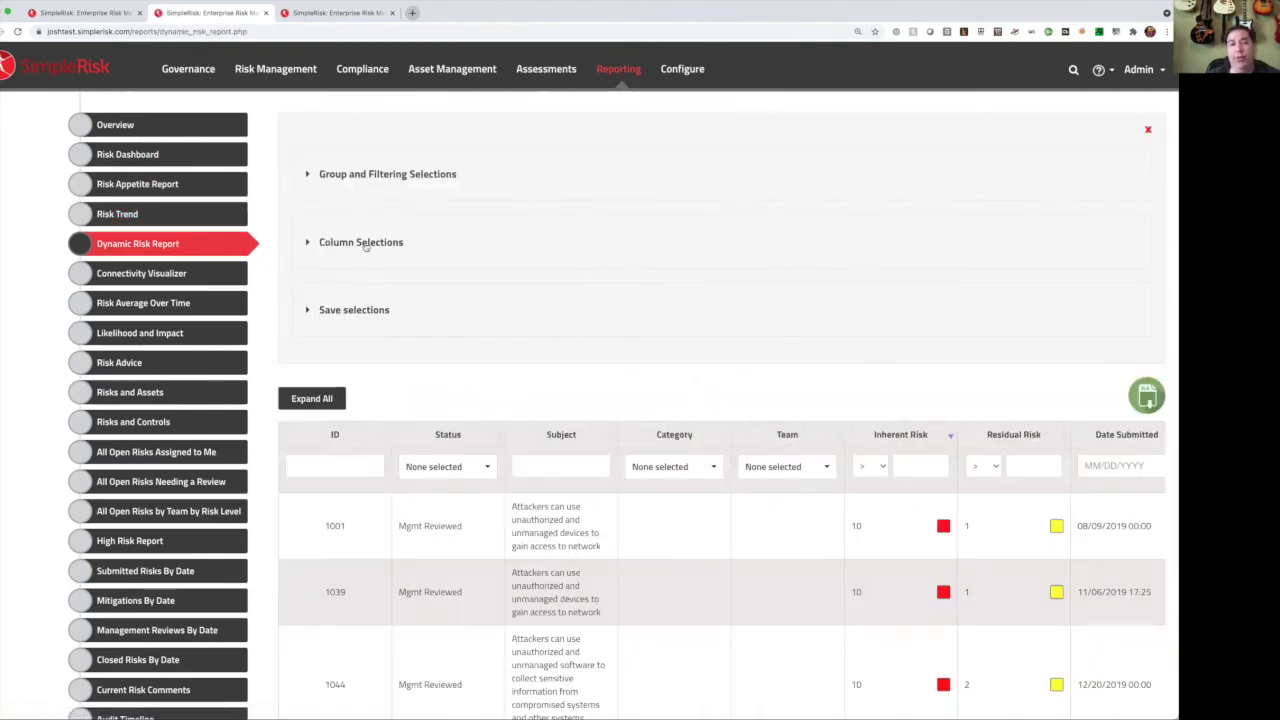
pyautogui.click(362, 243)
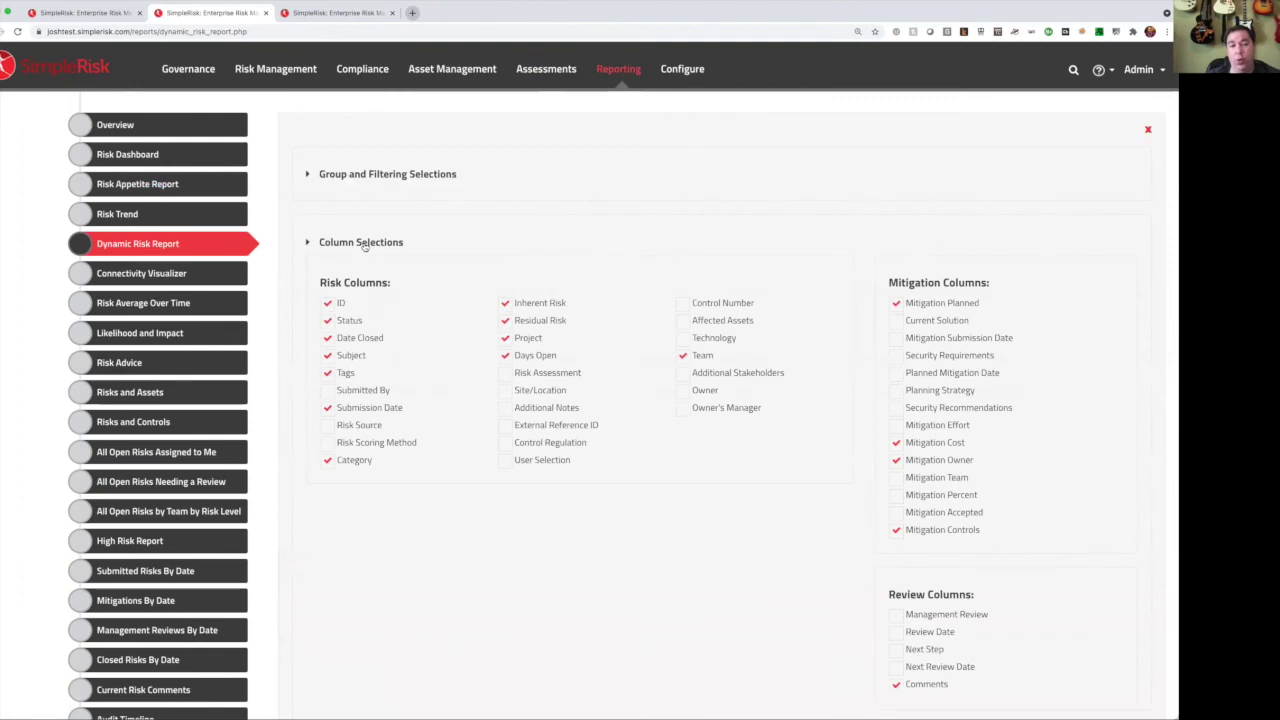
pyautogui.click(364, 244)
# Step: Filter the report for subjects containing "attack" with inherent risk above 5 and residual risk above 5
pyautogui.scroll(-2, 558, 398)
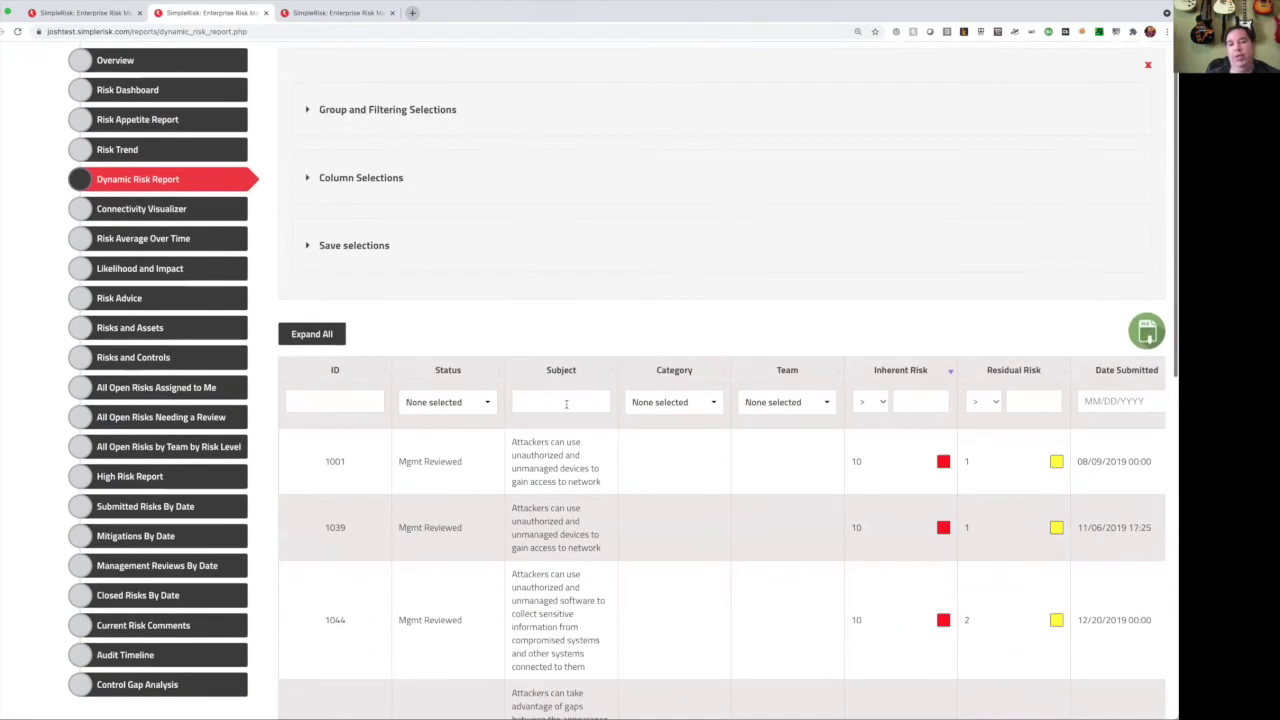
pyautogui.click(553, 396)
pyautogui.write('attack')
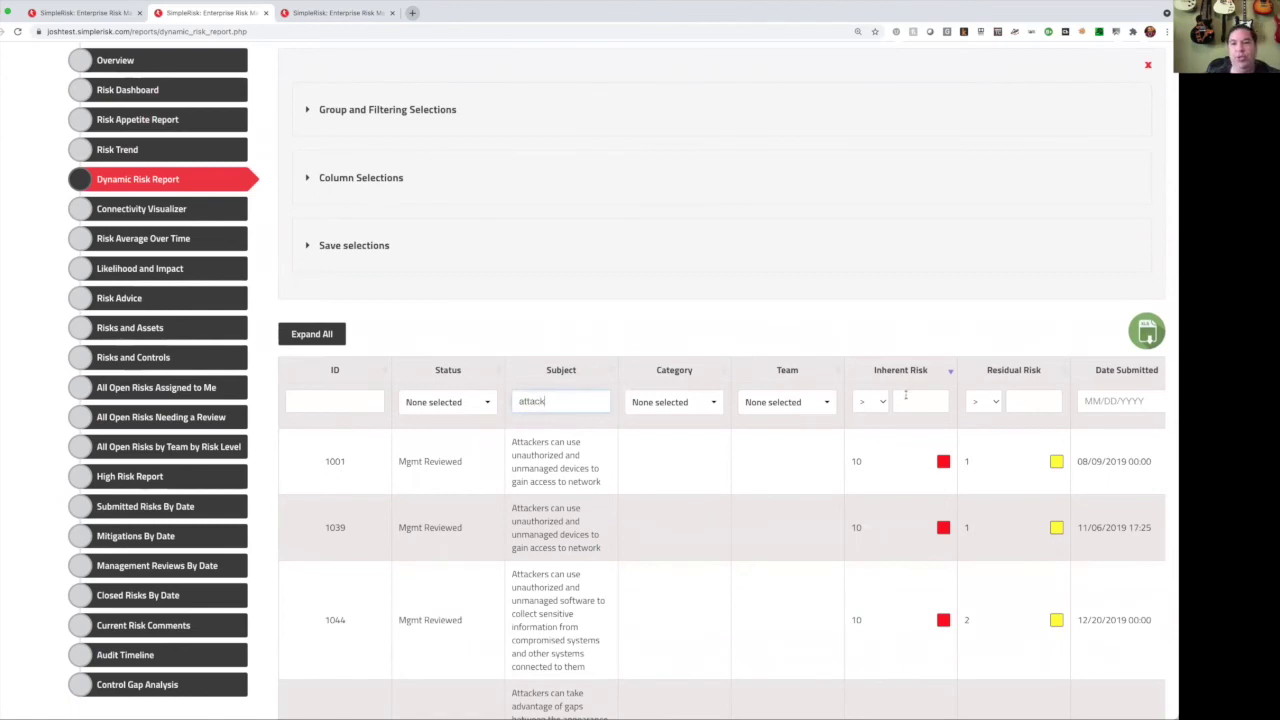
pyautogui.write('5')
pyautogui.click(1022, 402)
pyautogui.write('5')
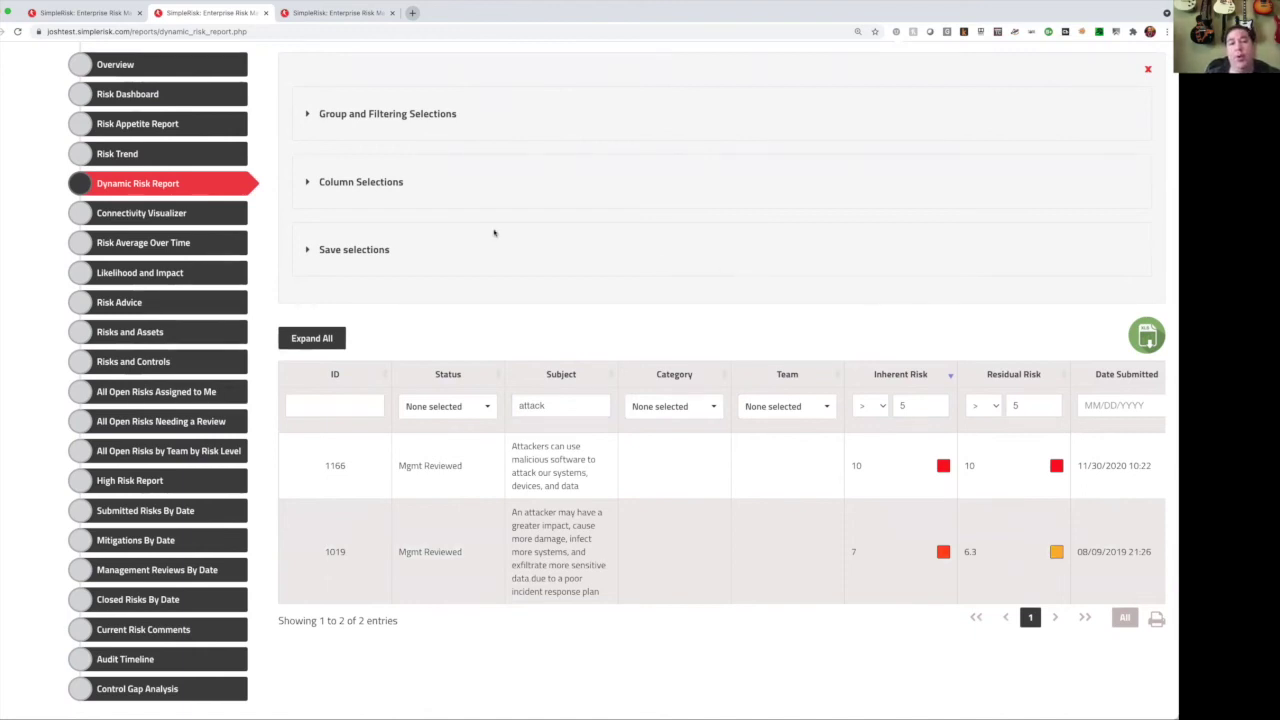
# Step: Review the options for saving report selections and load the saved Mitigation Status Report selection
pyautogui.click(378, 249)
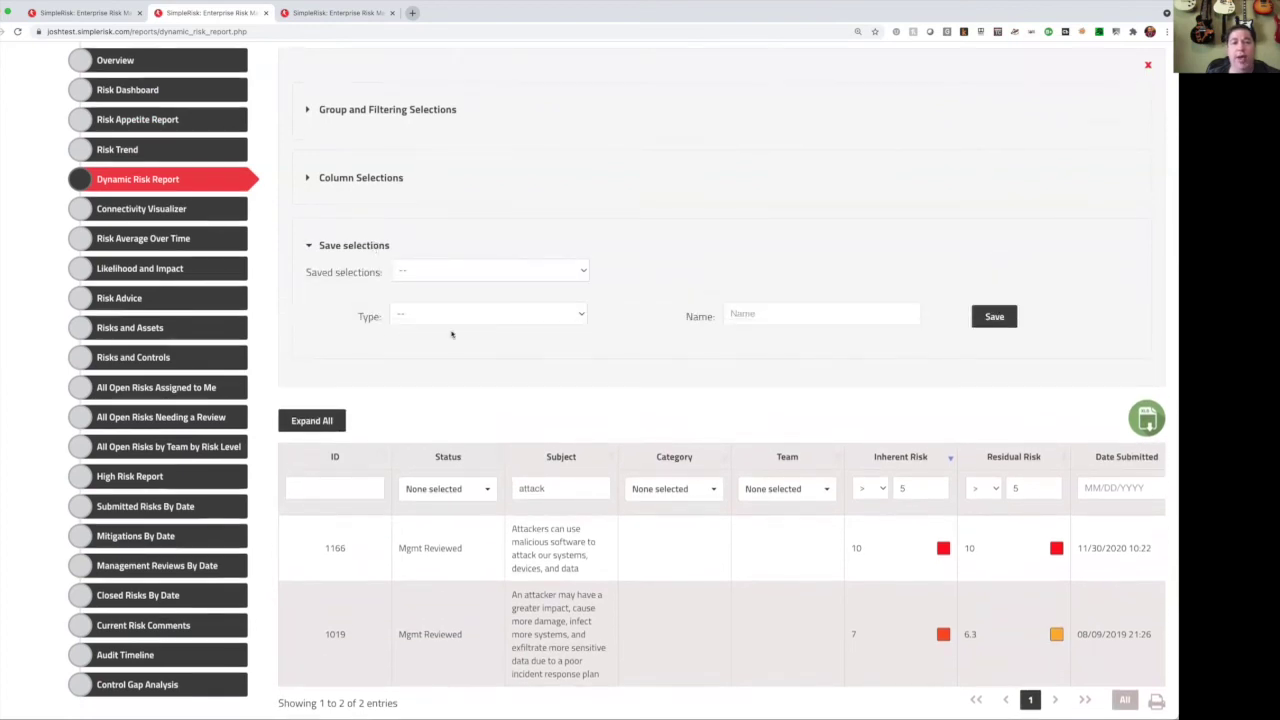
pyautogui.click(464, 316)
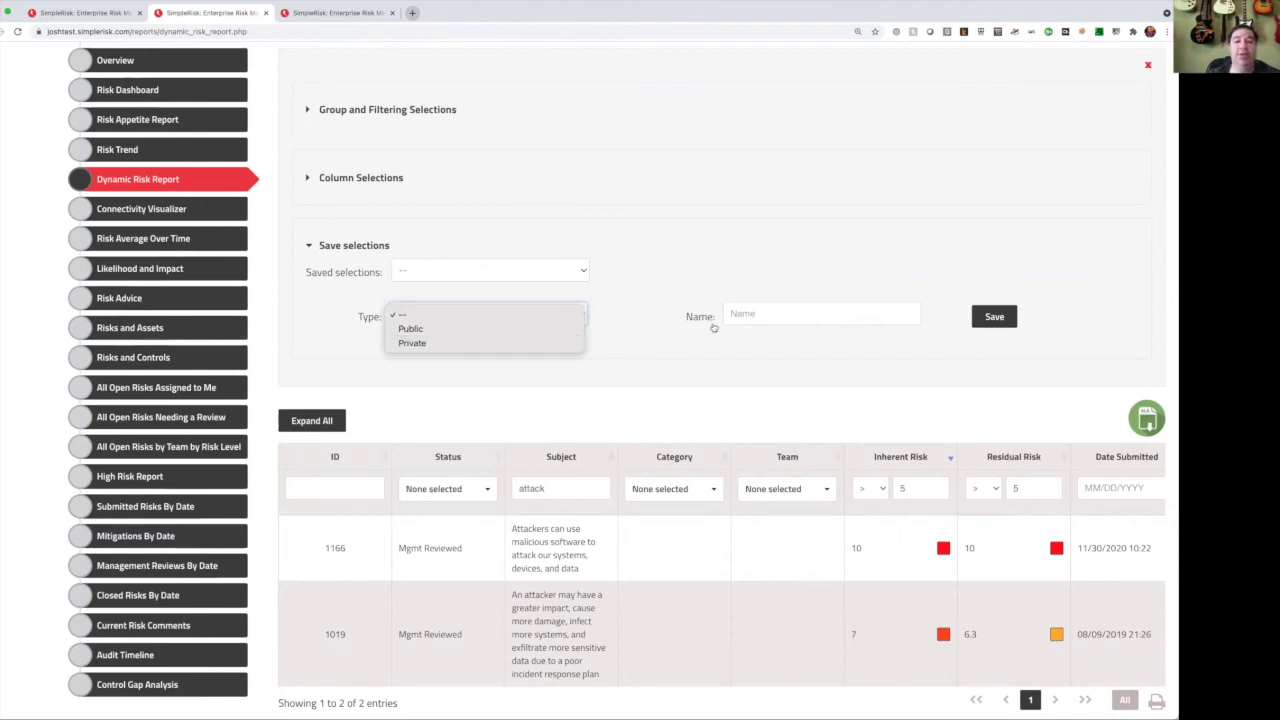
pyautogui.click(751, 321)
pyautogui.click(528, 270)
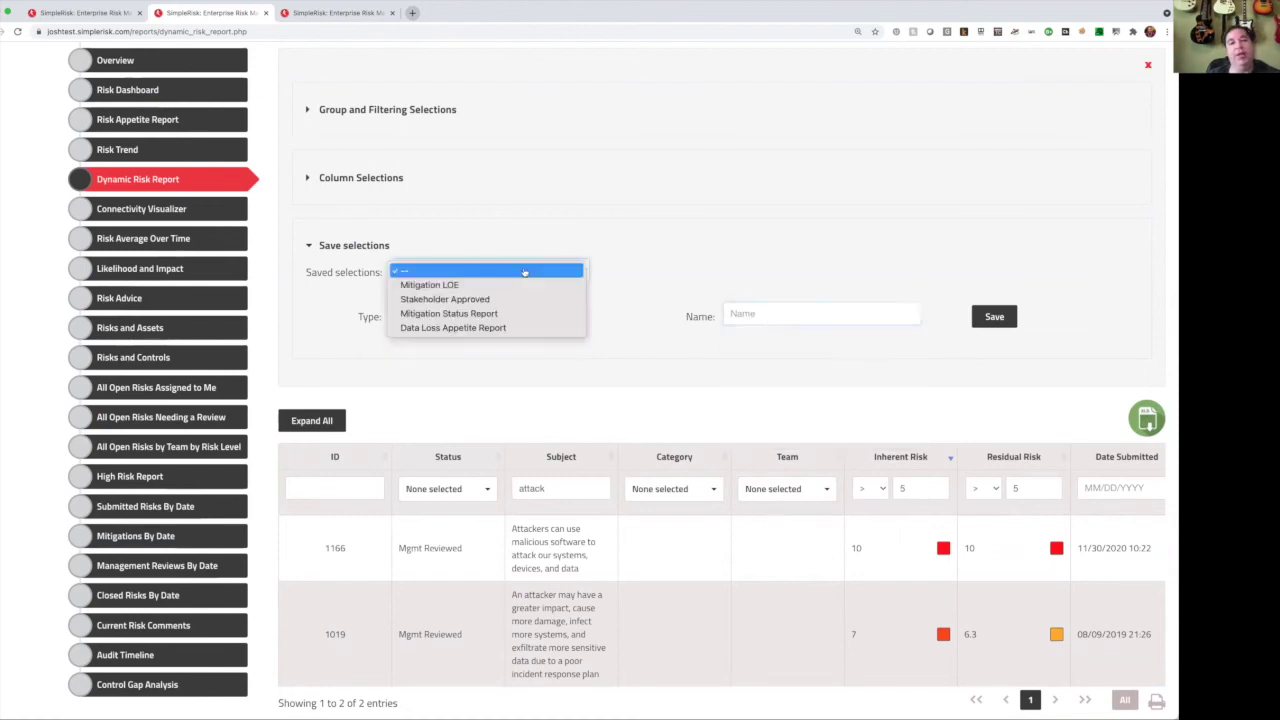
pyautogui.click(508, 316)
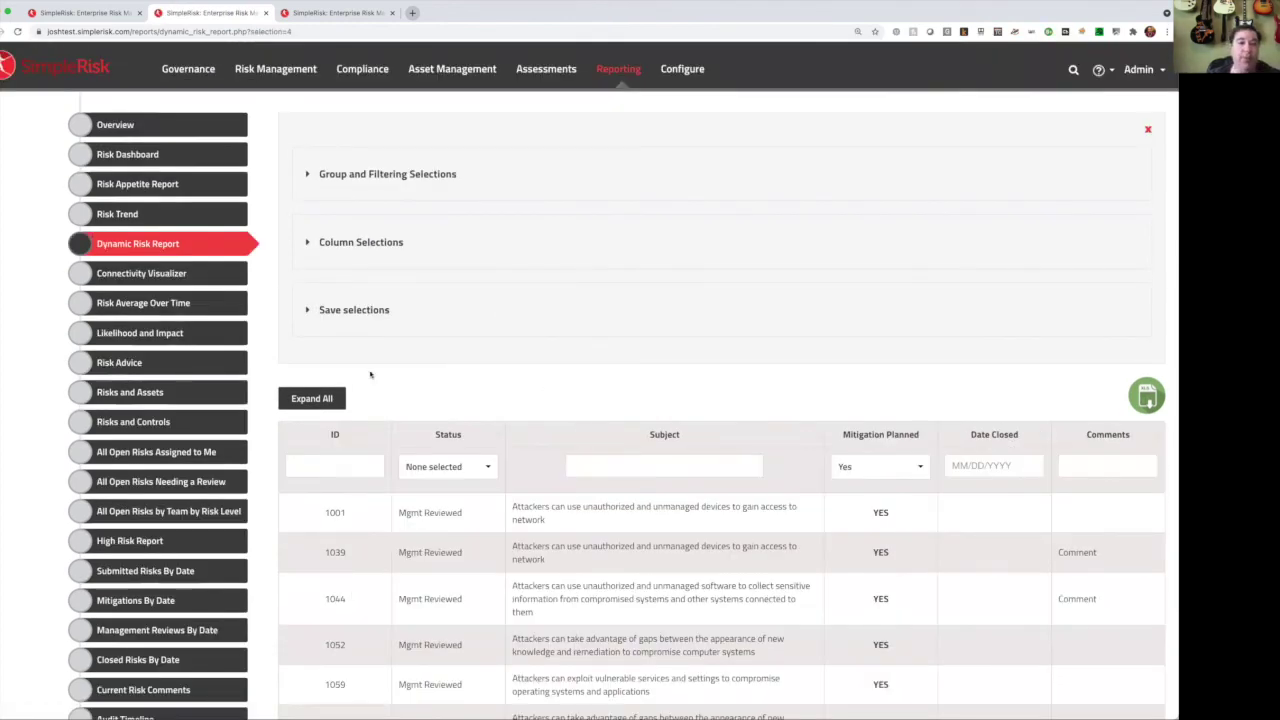
# Step: Open the Connectivity Visualizer, filter it by Asset with Satellite selected, and examine its linked risks, controls and frameworks
pyautogui.click(189, 279)
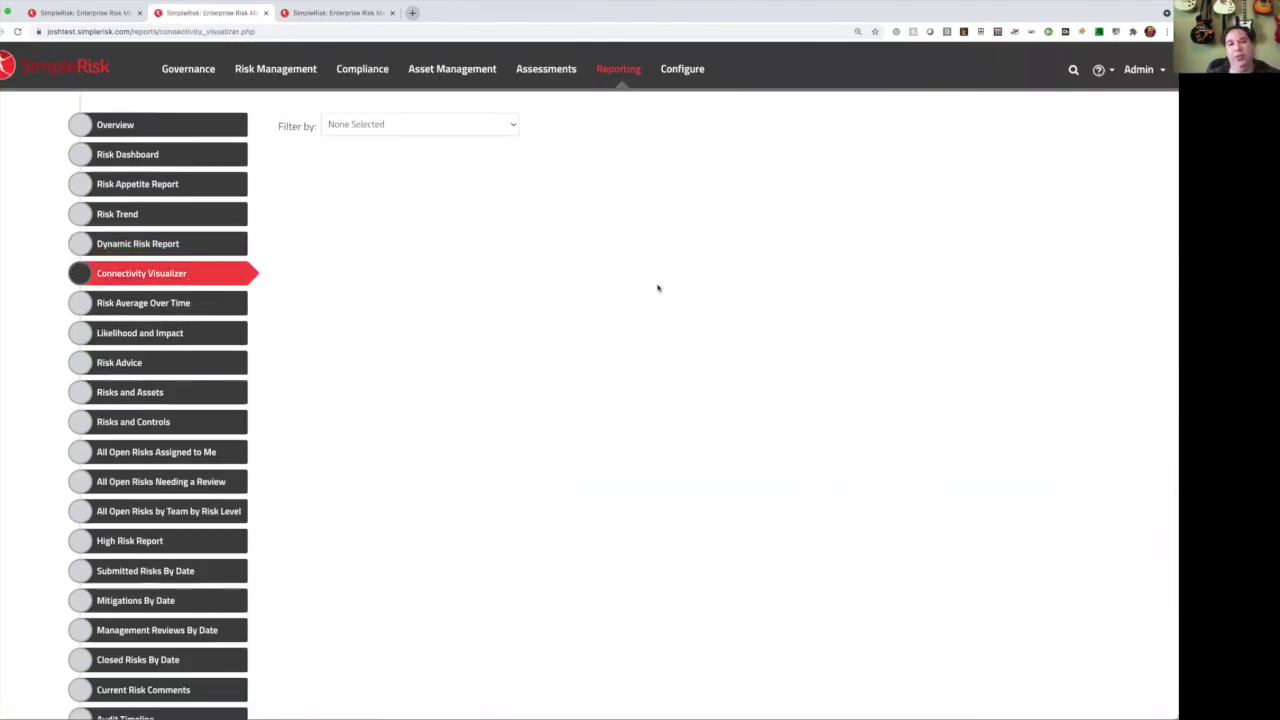
pyautogui.click(441, 124)
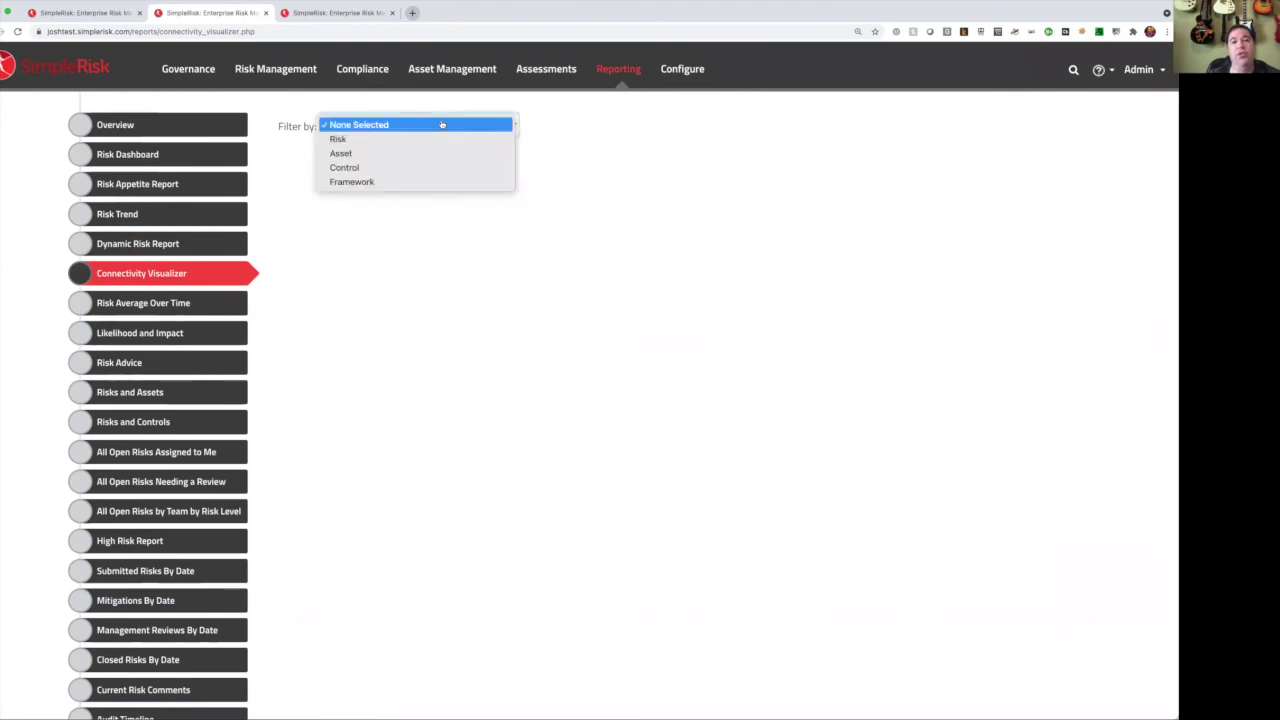
pyautogui.click(391, 153)
pyautogui.click(375, 154)
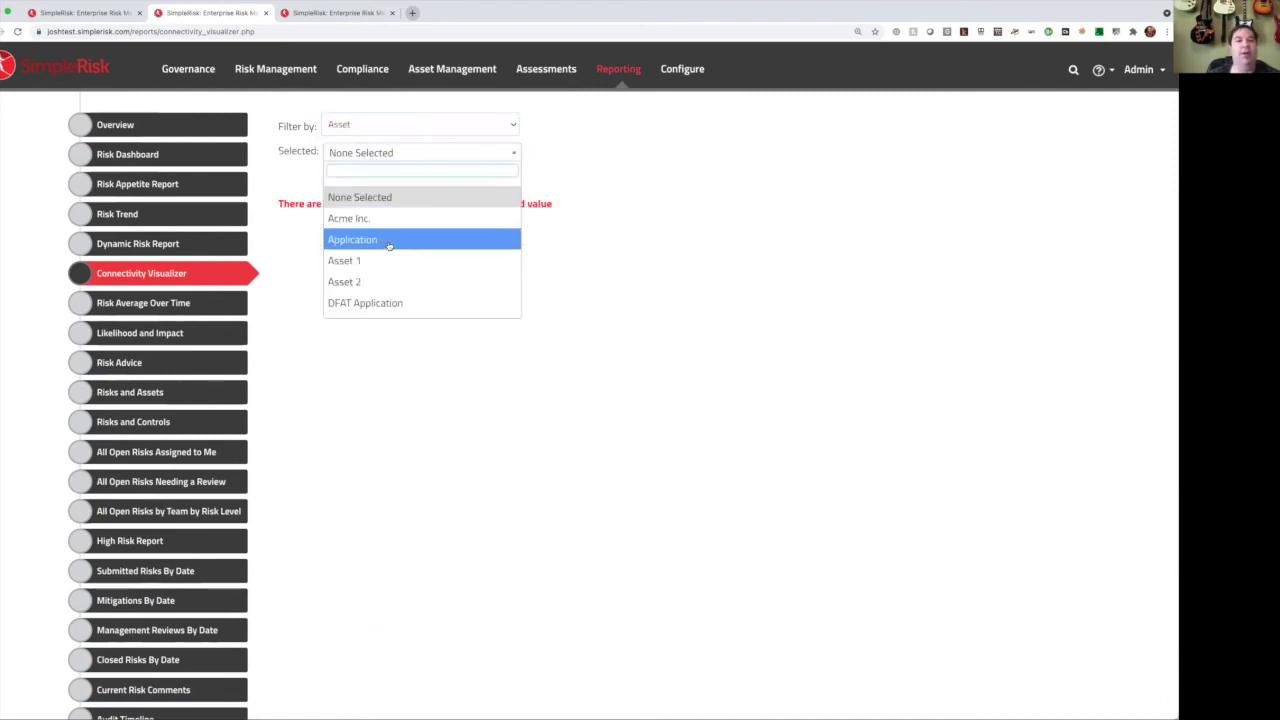
pyautogui.scroll(-5, 390, 248)
pyautogui.scroll(1, 375, 212)
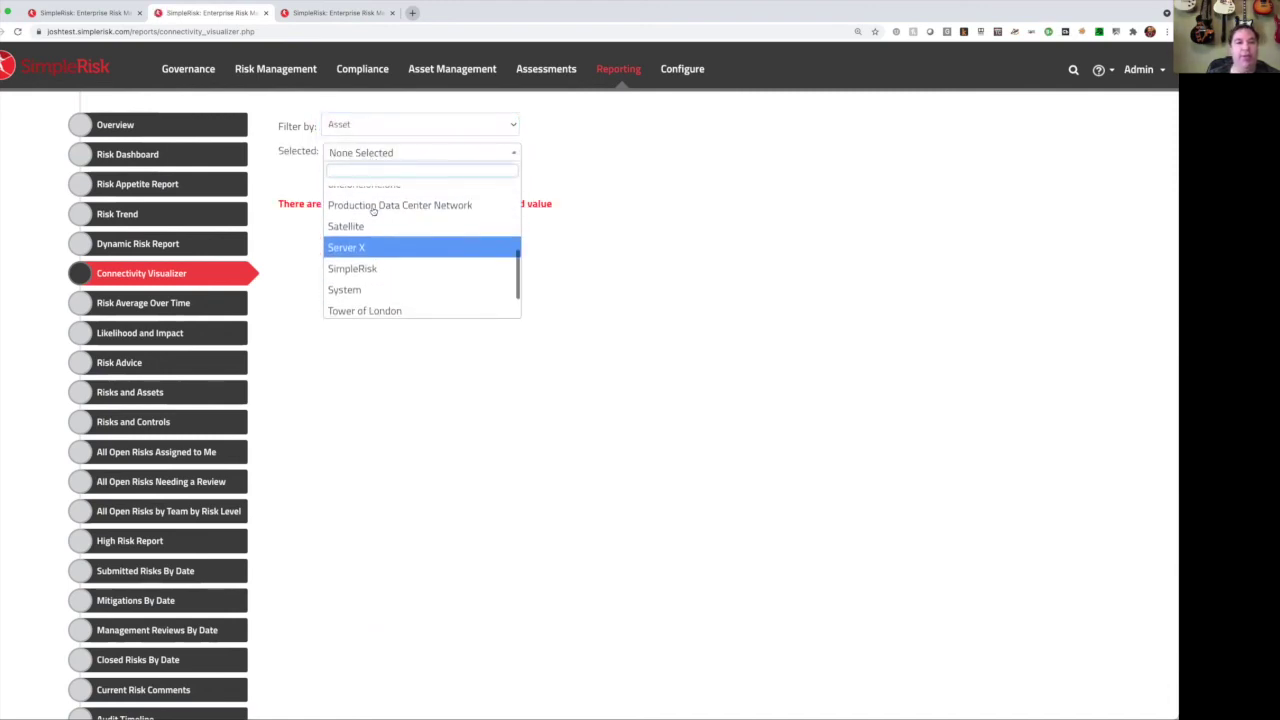
pyautogui.click(368, 227)
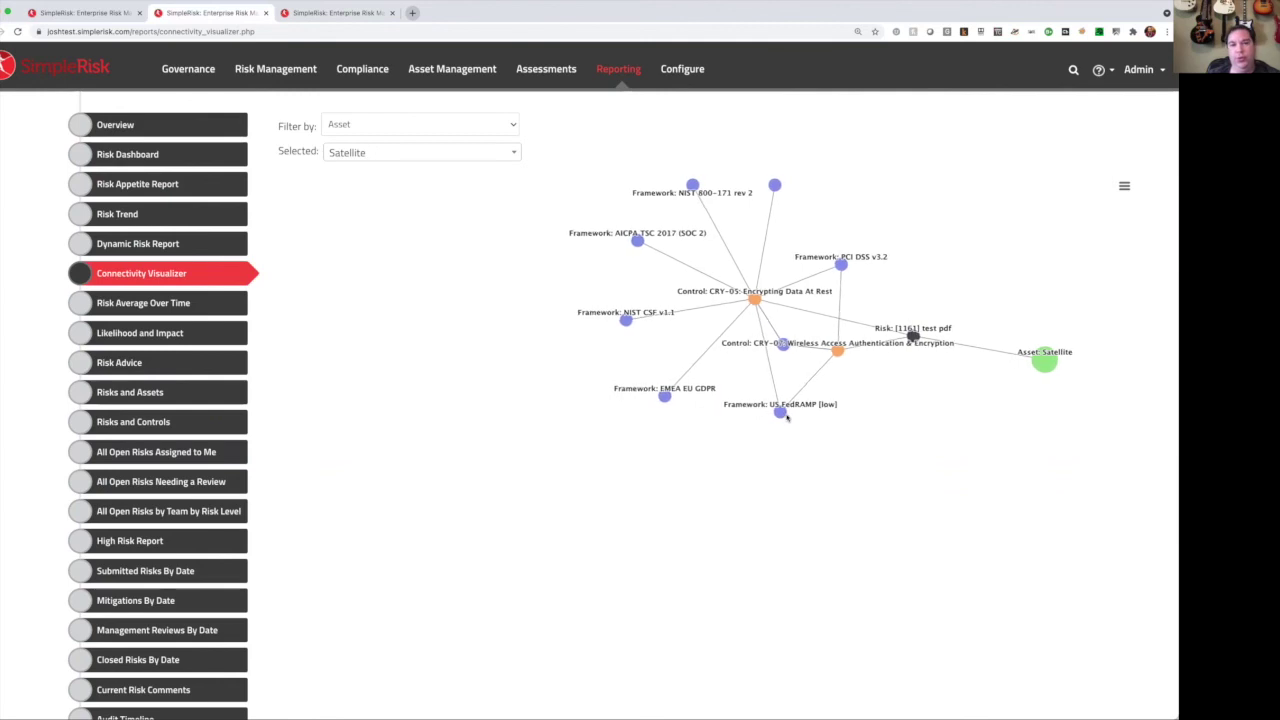
pyautogui.click(786, 413)
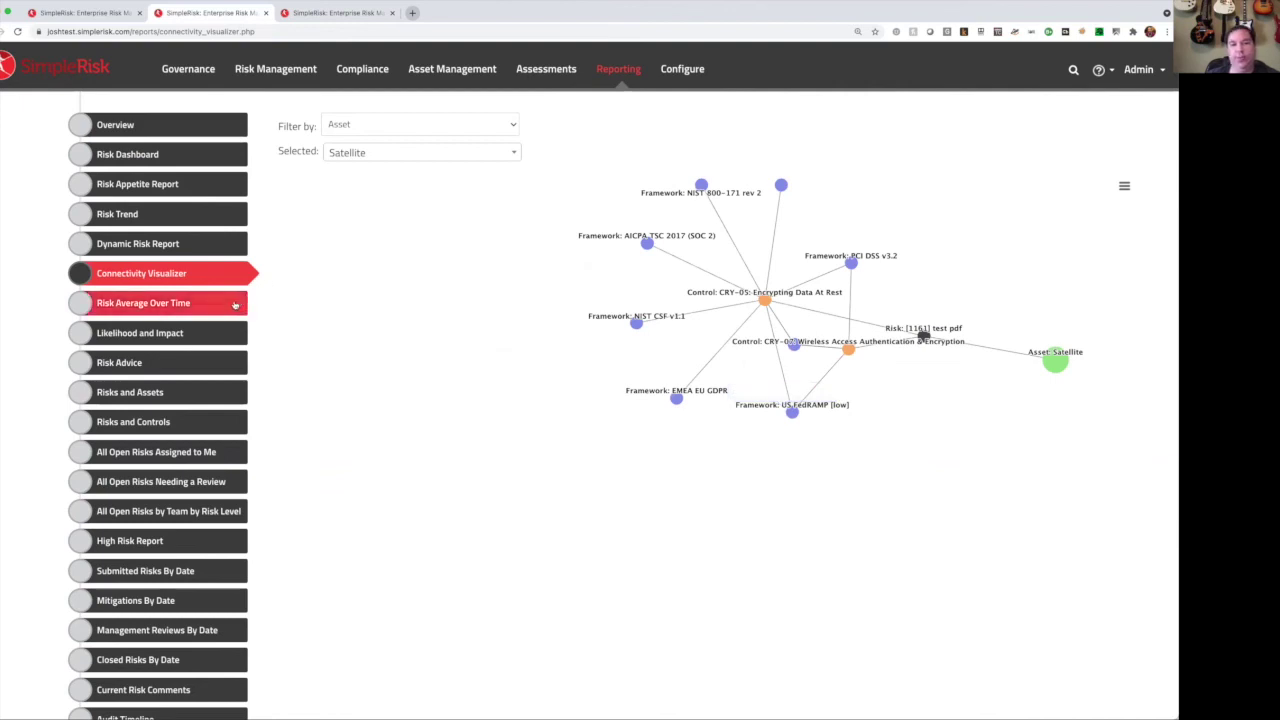
# Step: View the Risk Average Over Time chart and inspect a risk point at likelihood 4, impact 5 in the Likelihood and Impact chart
pyautogui.click(230, 305)
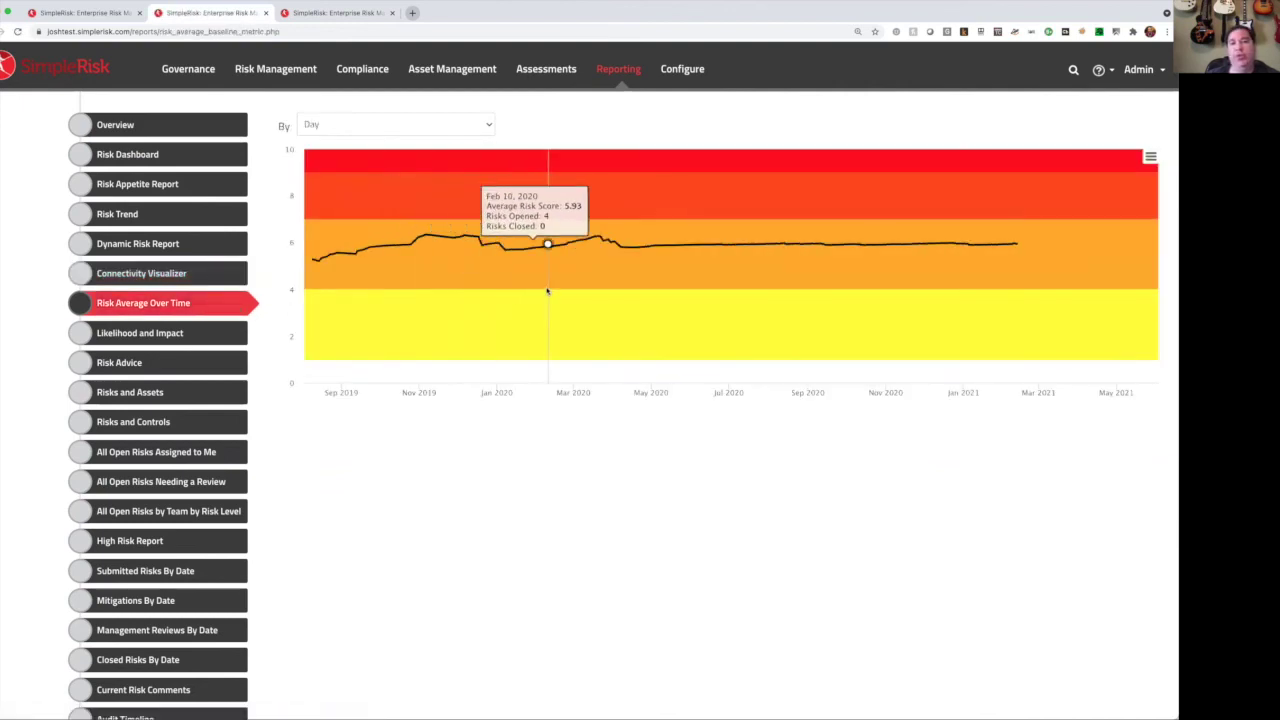
pyautogui.click(155, 332)
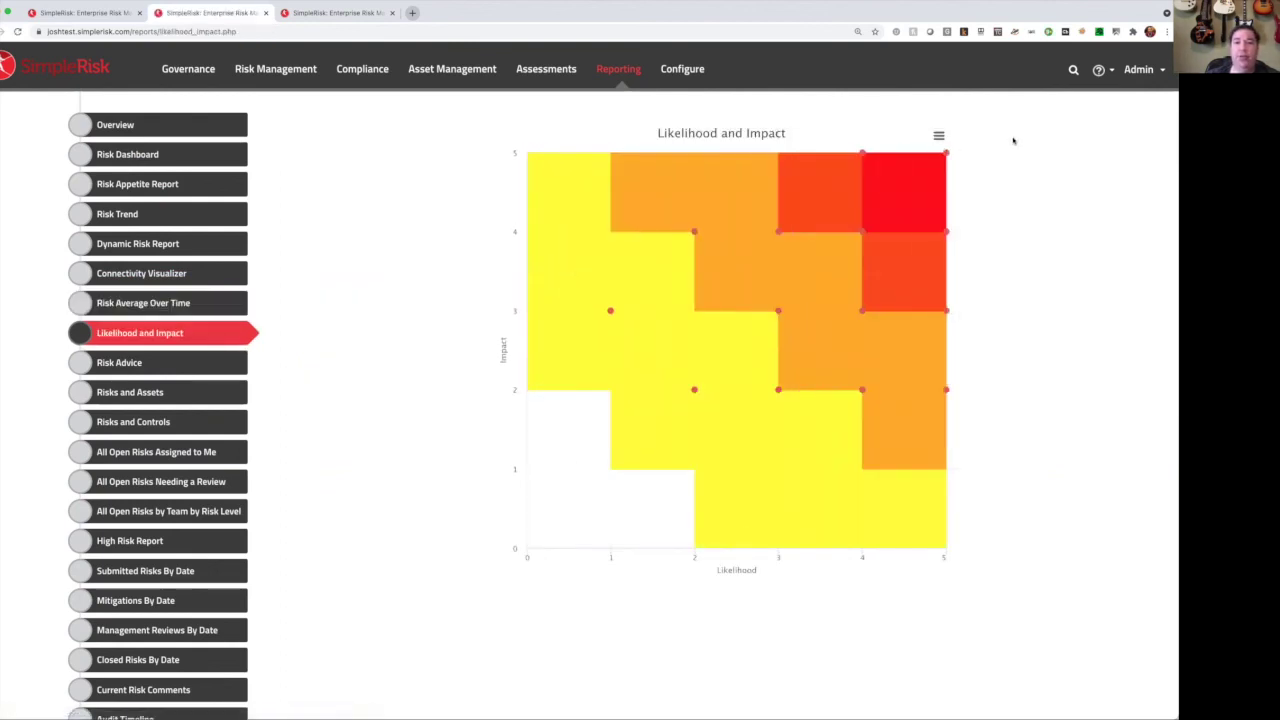
pyautogui.moveTo(863, 153)
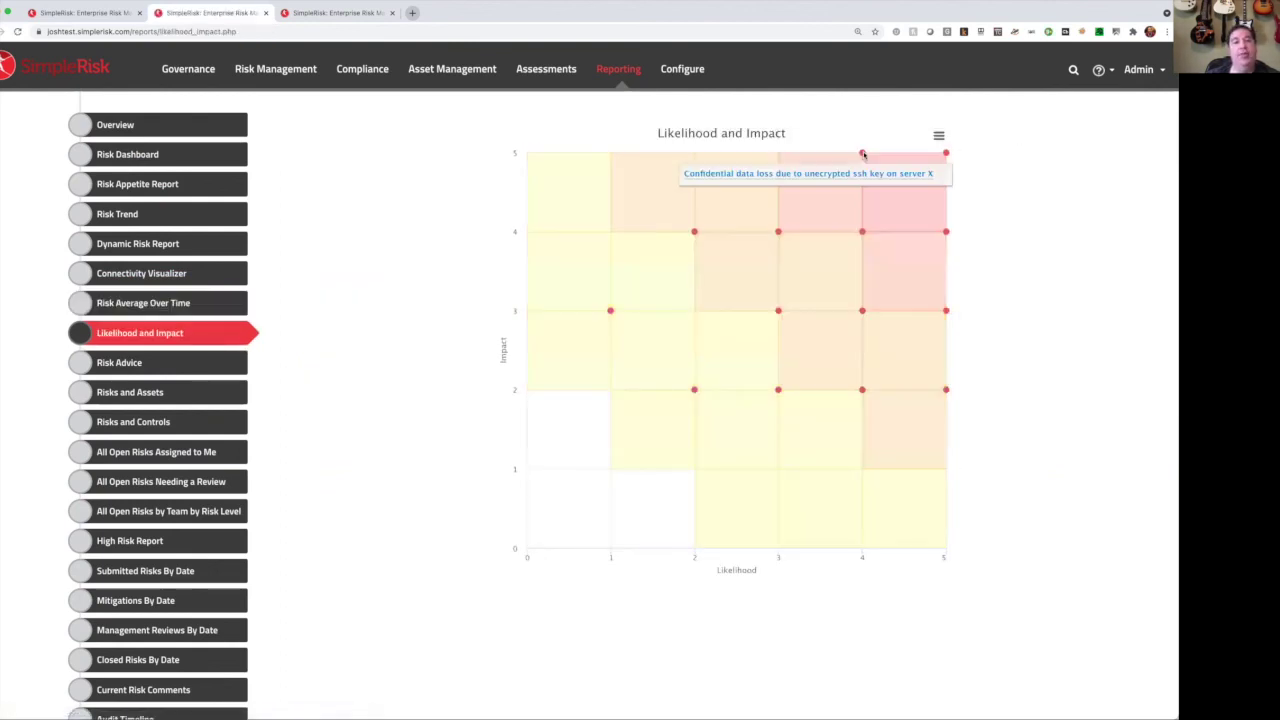
# Step: Open the Risk Advice report and read through the risk pyramid and mitigation recommendations
pyautogui.click(150, 363)
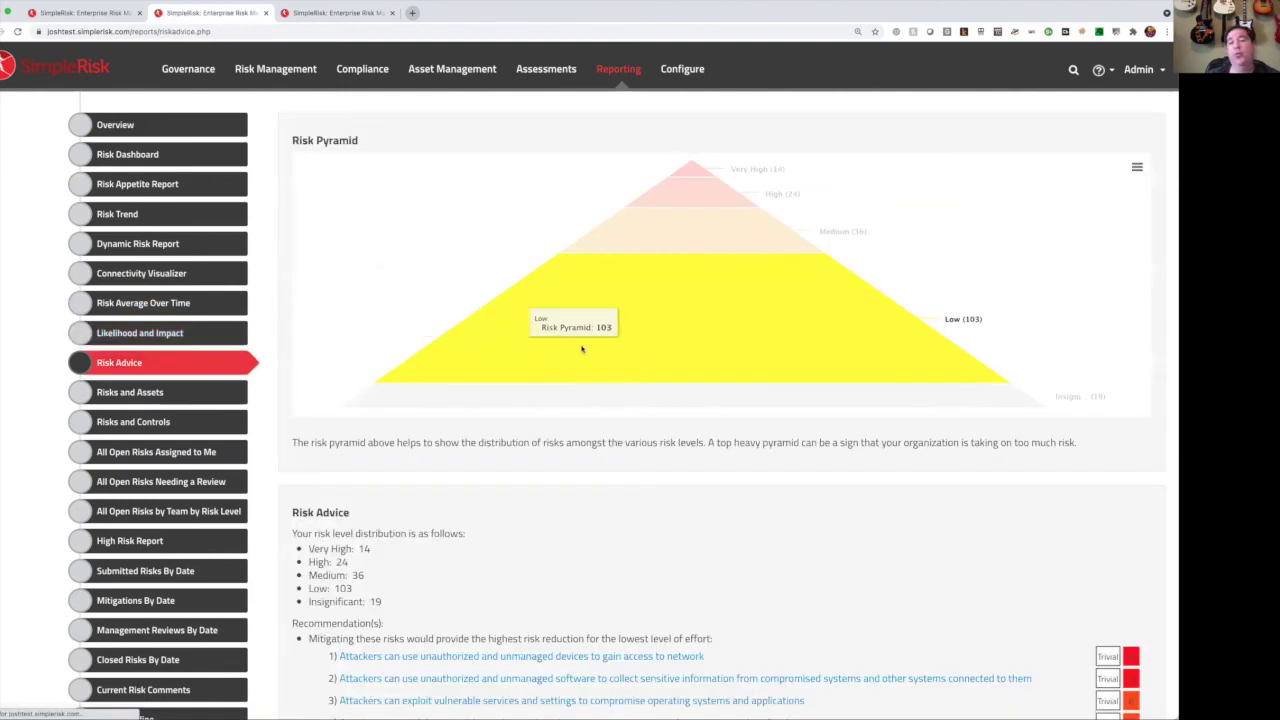
pyautogui.scroll(-3, 877, 398)
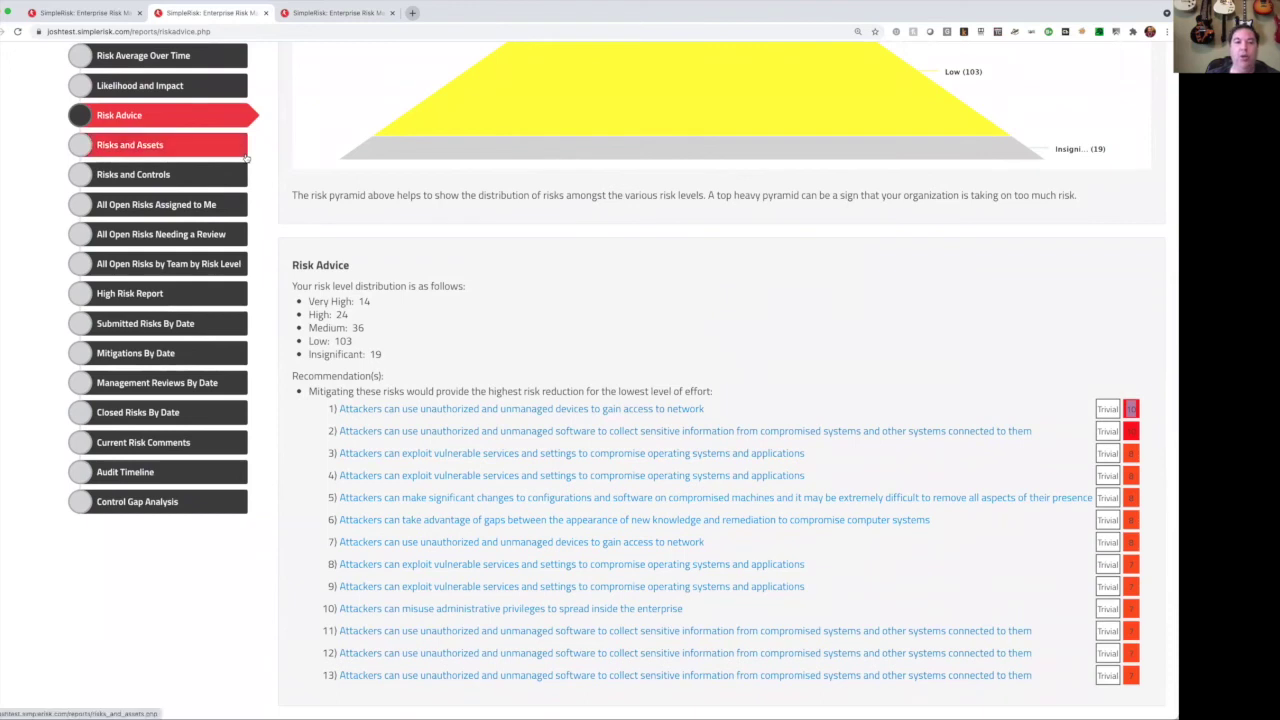
# Step: View the Risks and Controls report as Controls by Risk, and open the Audit Timeline report
pyautogui.click(233, 175)
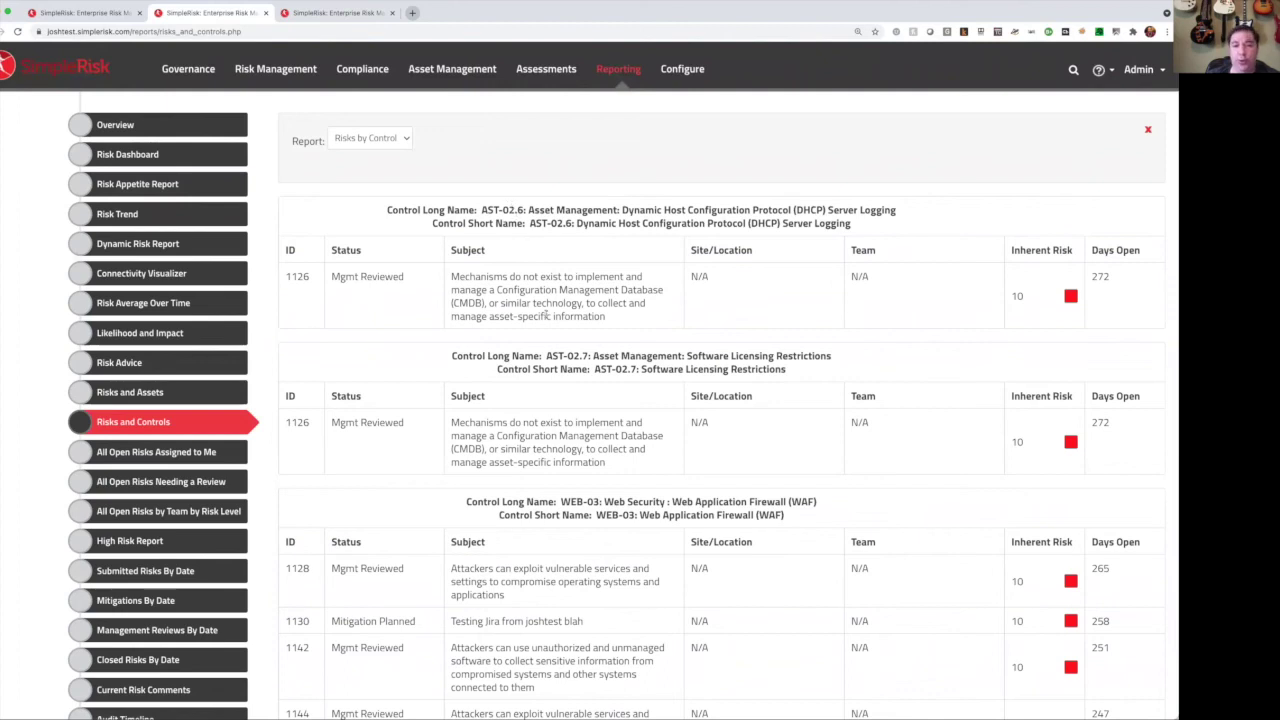
pyautogui.click(383, 140)
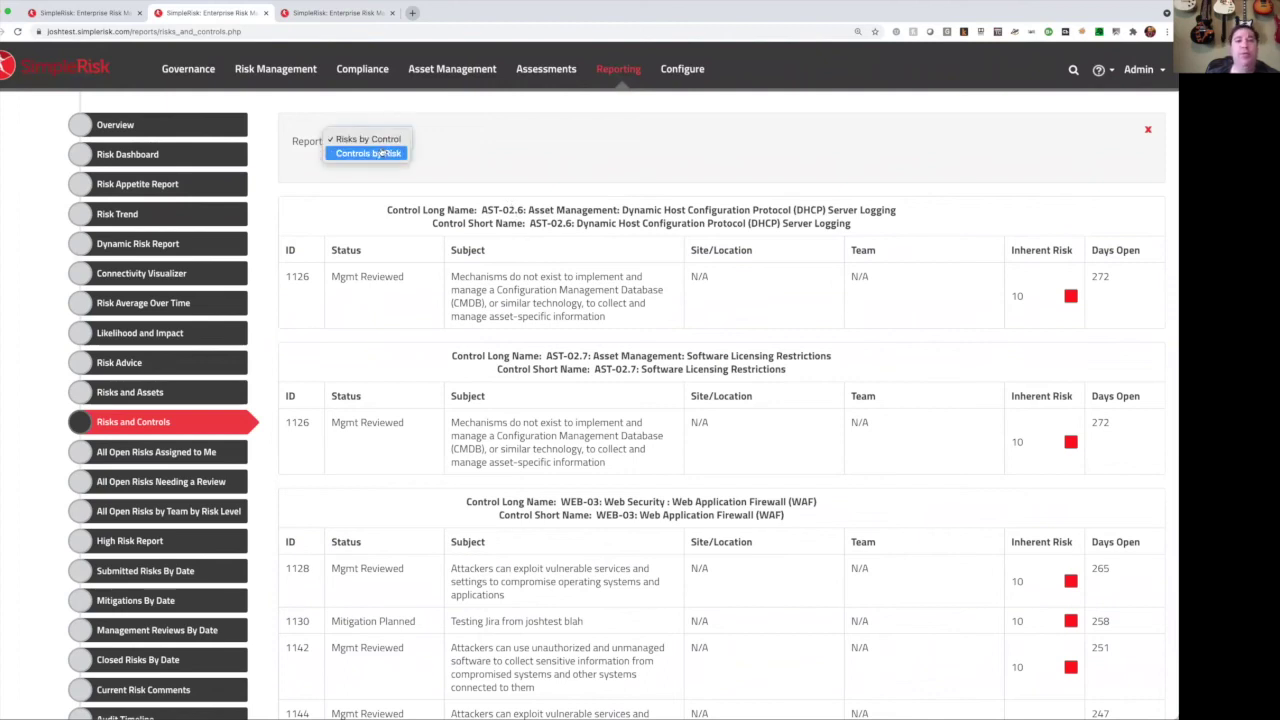
pyautogui.click(368, 152)
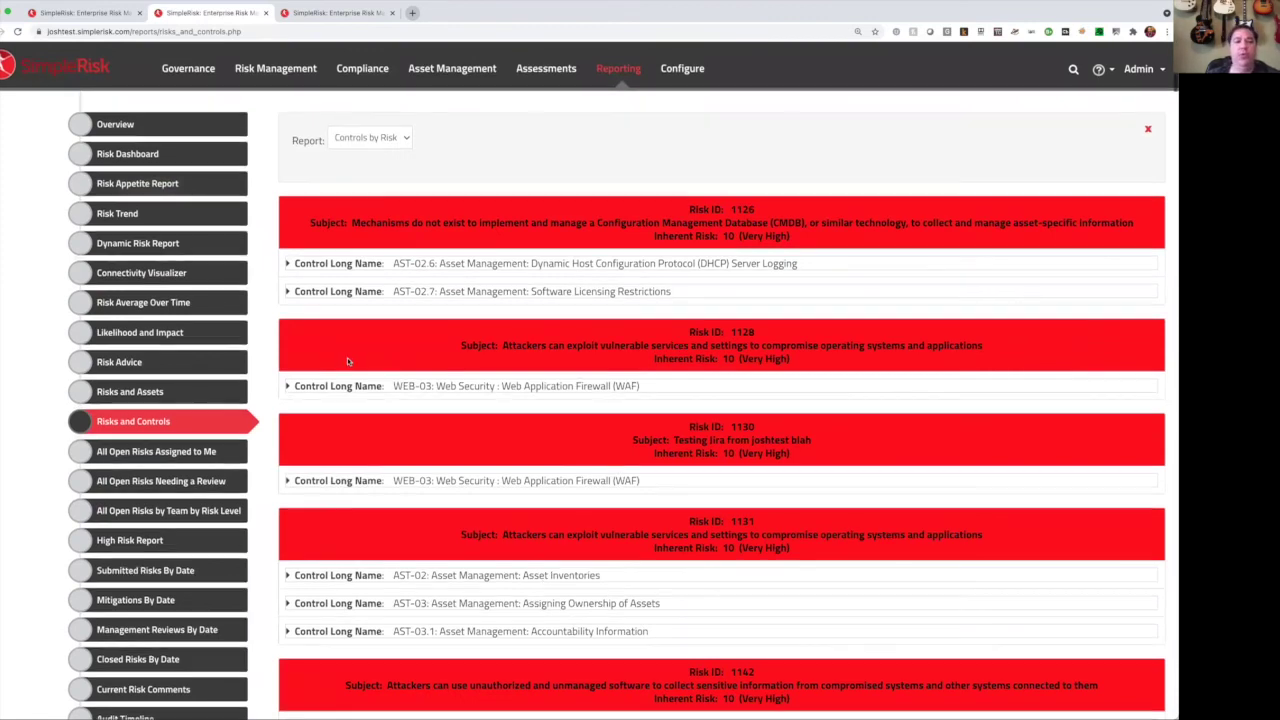
pyautogui.scroll(-1, 150, 511)
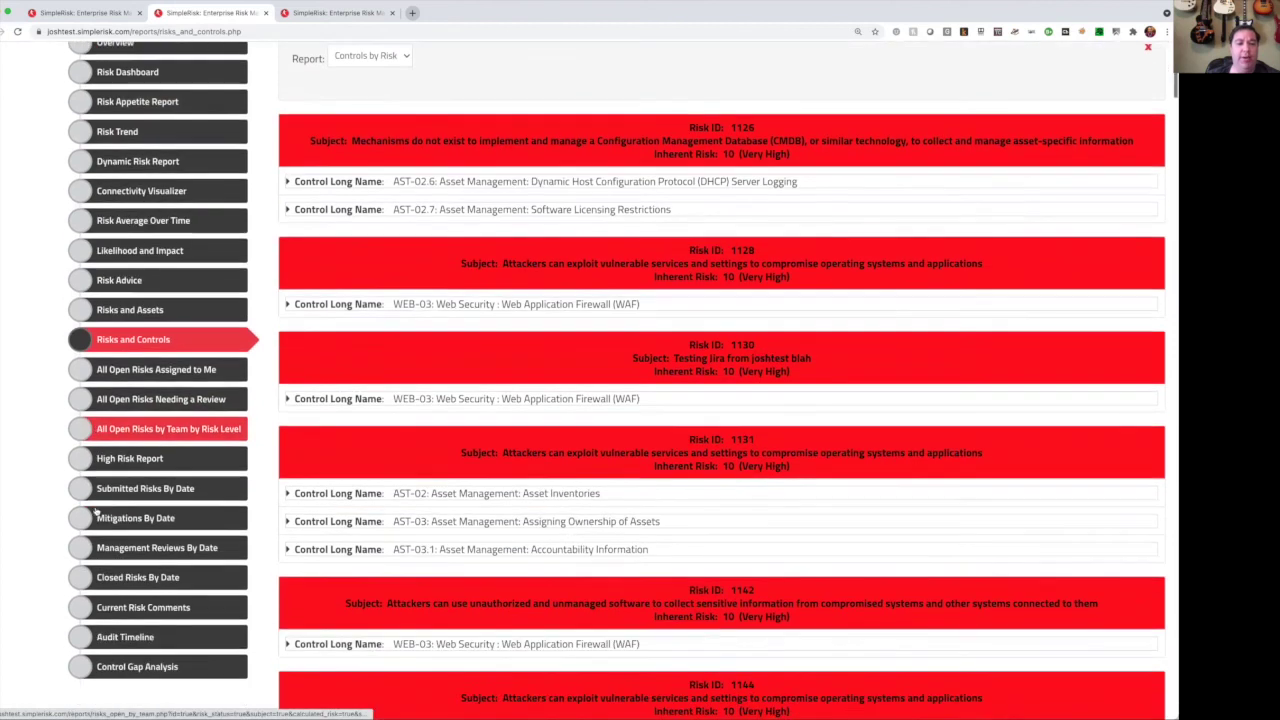
pyautogui.click(124, 640)
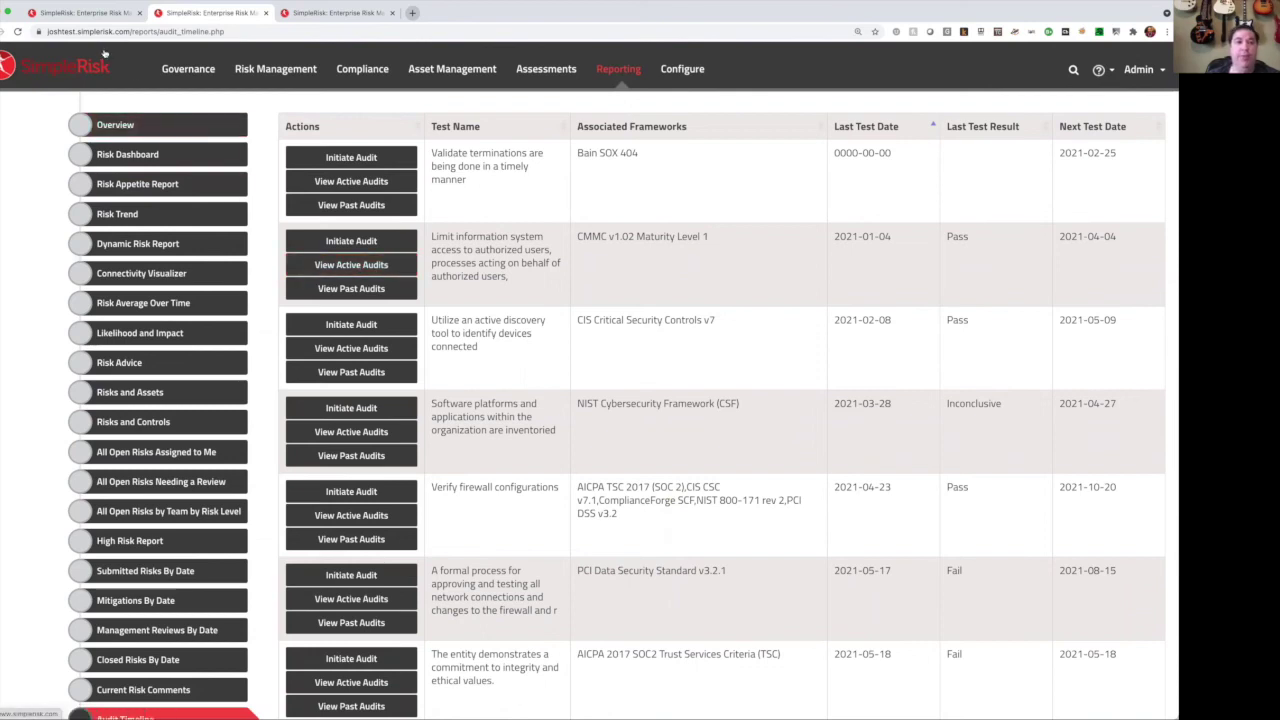
# Step: Open the Governance controls list and examine the current and desired control maturity of control ID.AM-1
pyautogui.click(88, 14)
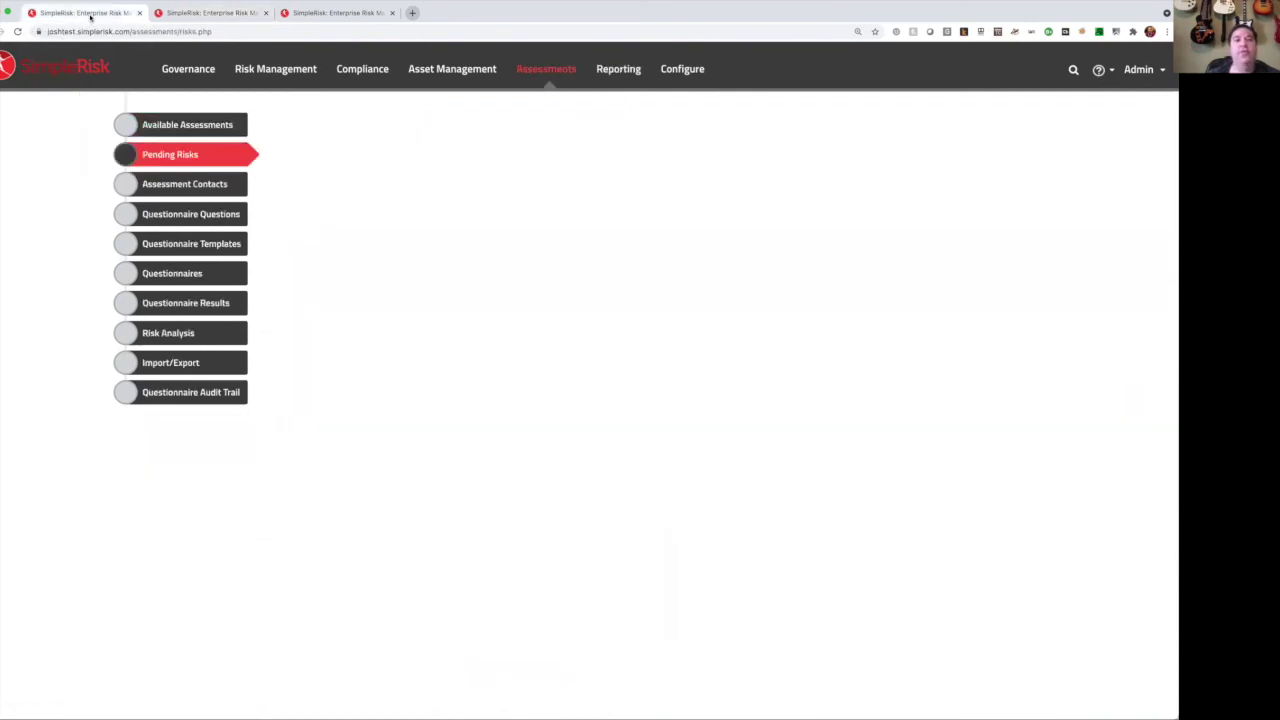
pyautogui.click(195, 78)
pyautogui.click(433, 115)
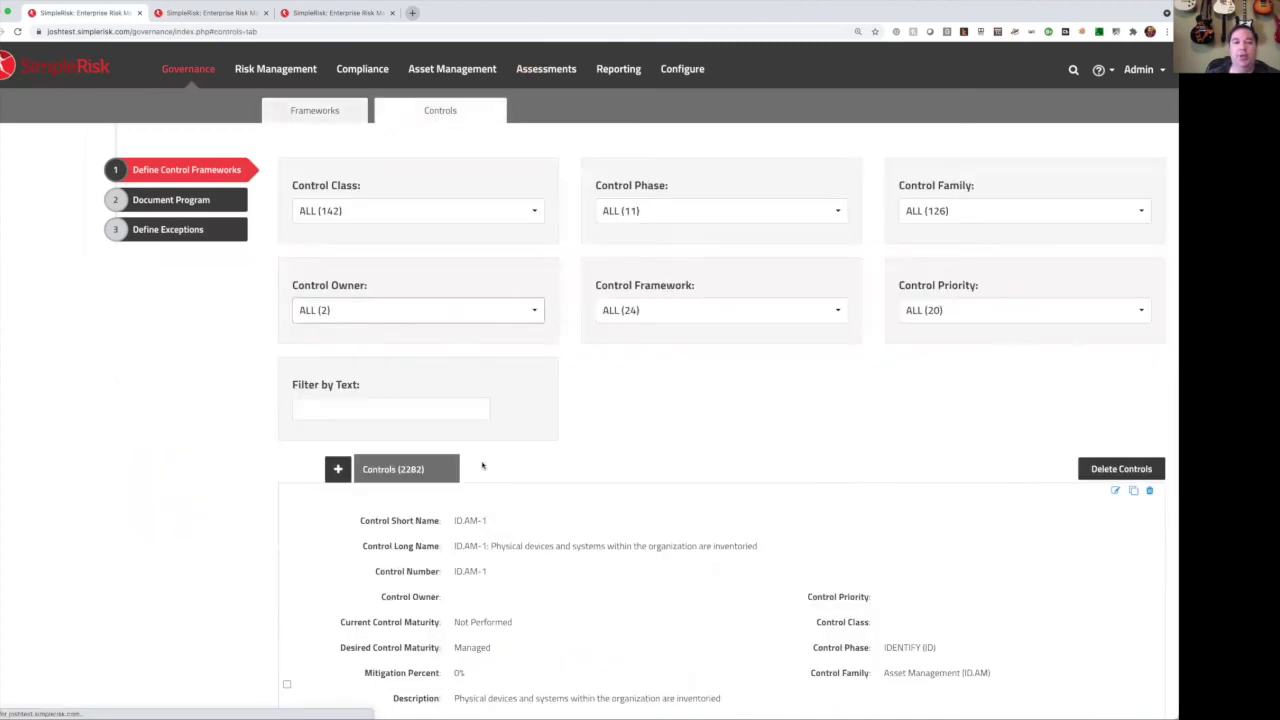
pyautogui.scroll(-3, 488, 483)
pyautogui.moveTo(338, 495); pyautogui.dragTo(509, 495)
pyautogui.moveTo(355, 520); pyautogui.dragTo(496, 522)
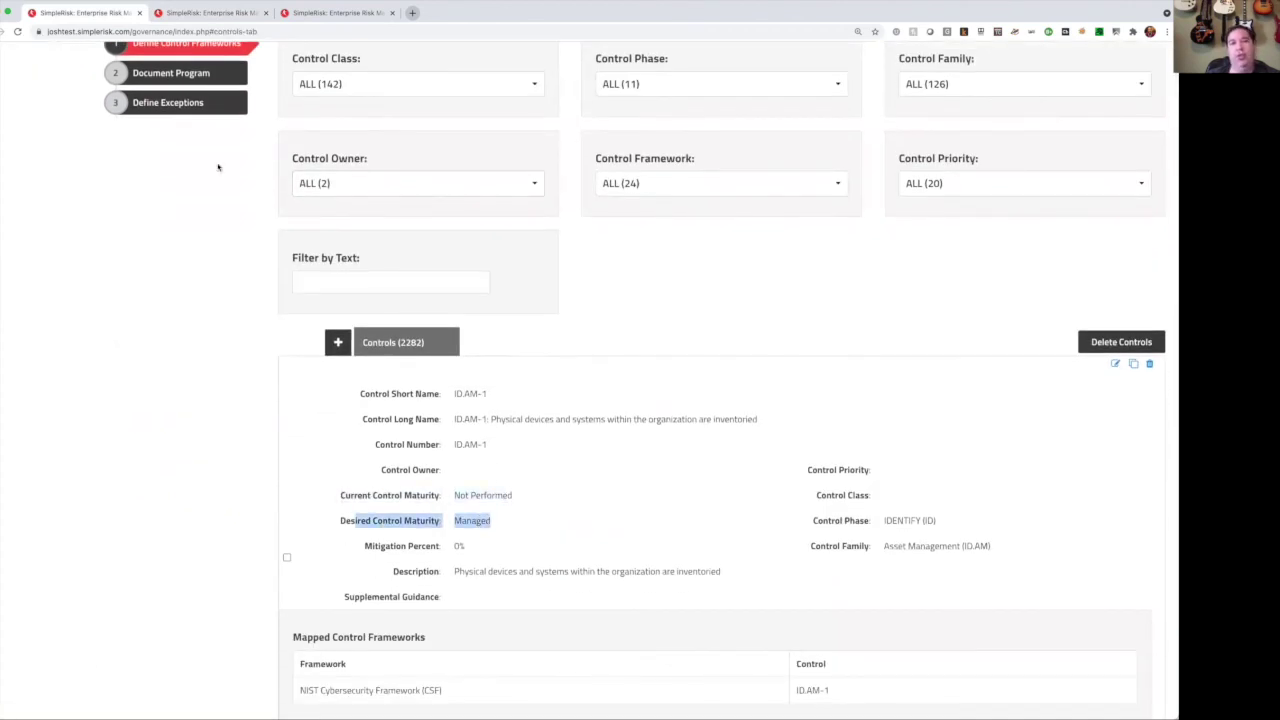
# Step: Return to the reports and run the Control Gap Analysis for the ISO 27001 v2013 framework
pyautogui.click(217, 12)
pyautogui.scroll(-3, 100, 520)
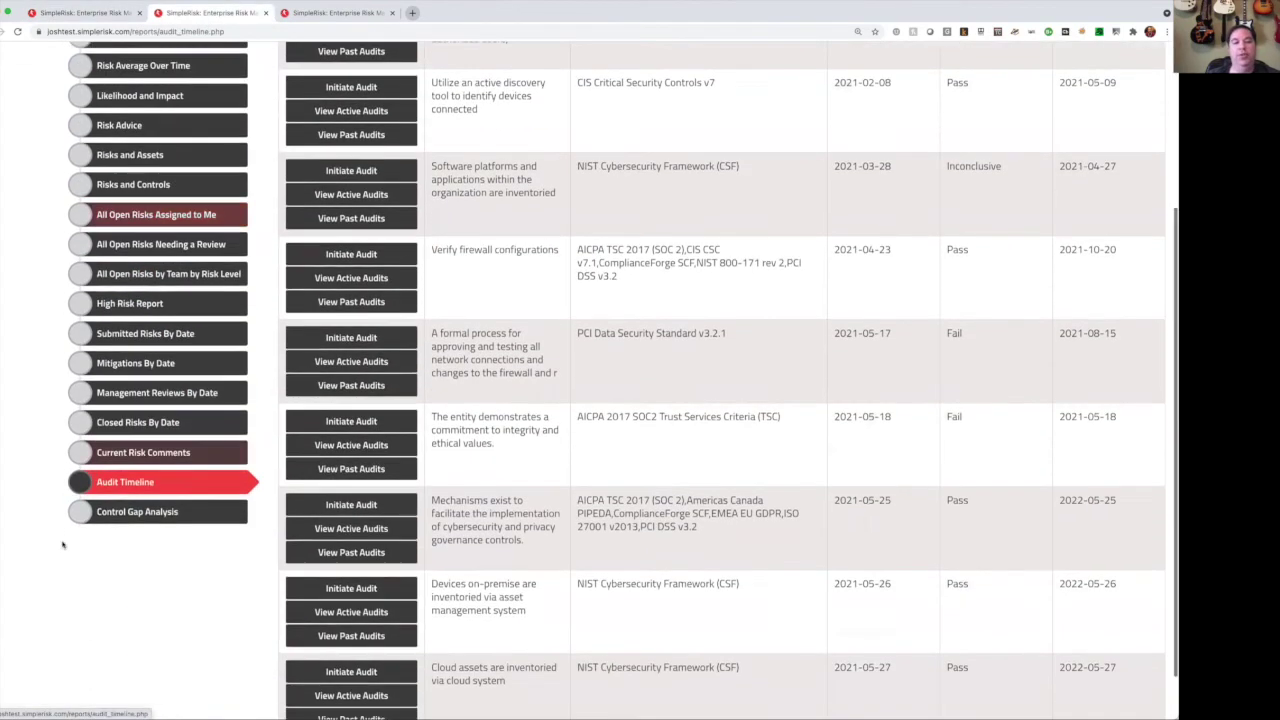
pyautogui.click(130, 514)
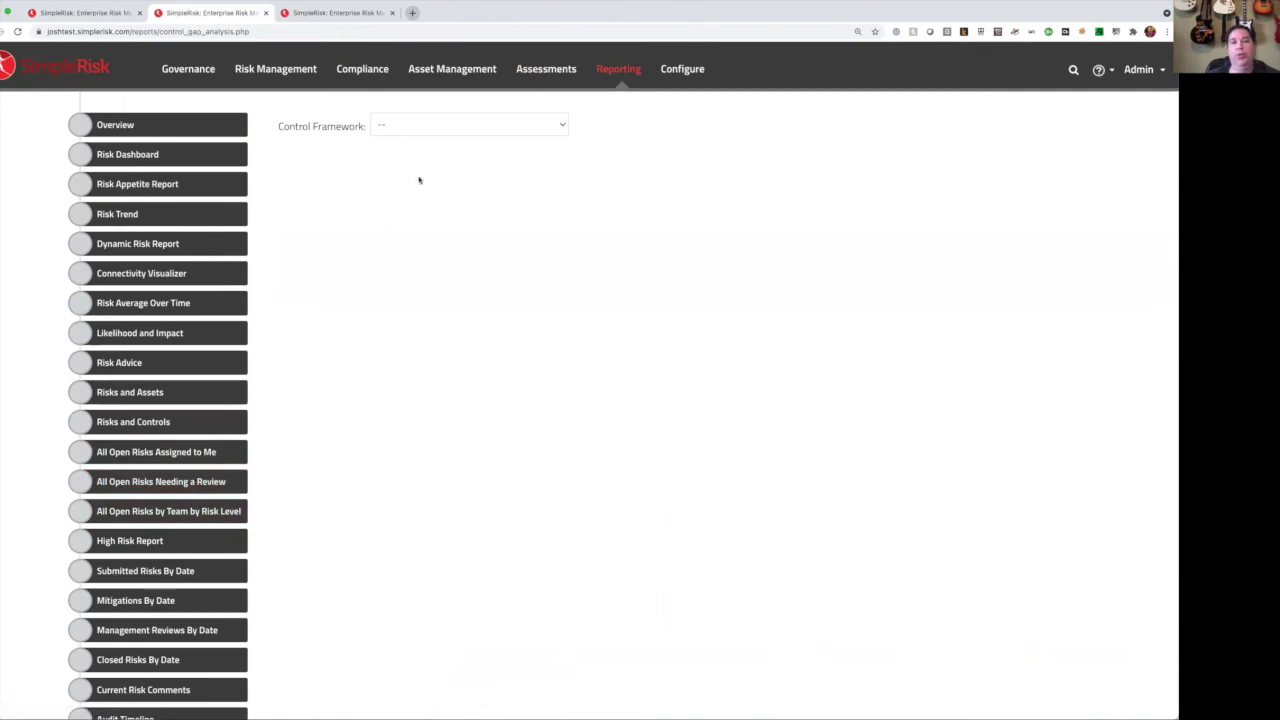
pyautogui.click(425, 127)
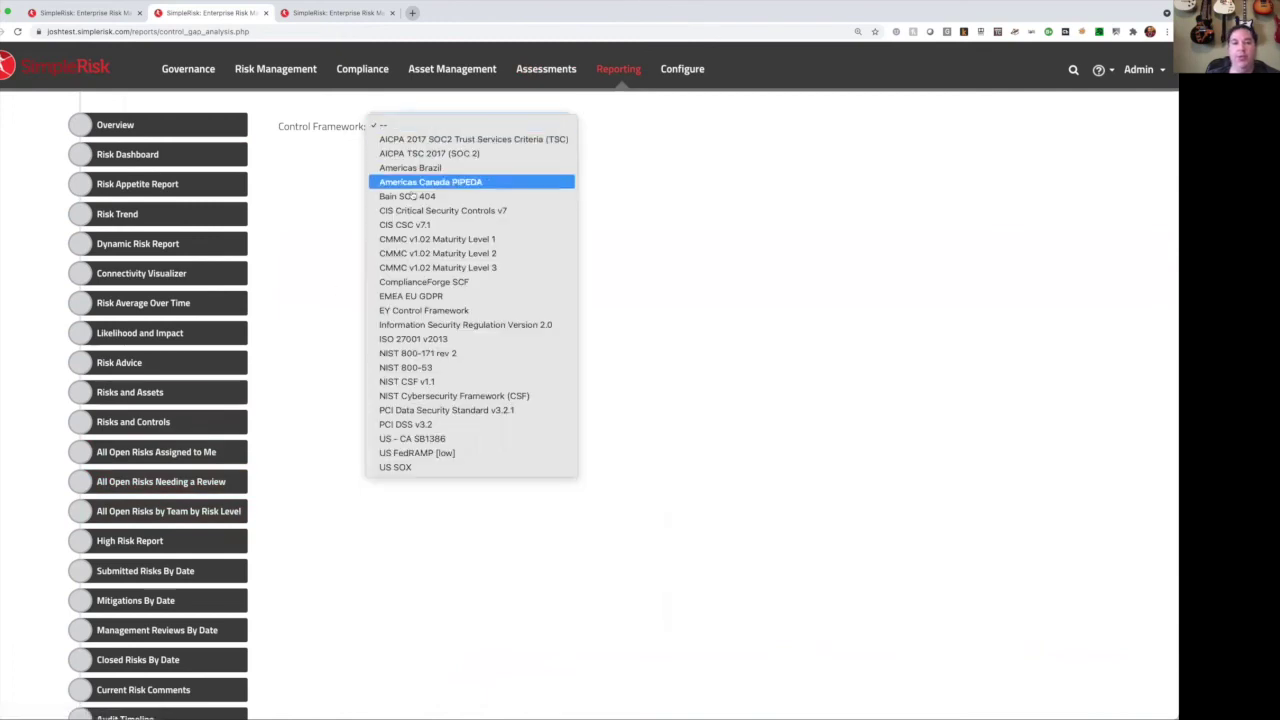
pyautogui.click(398, 339)
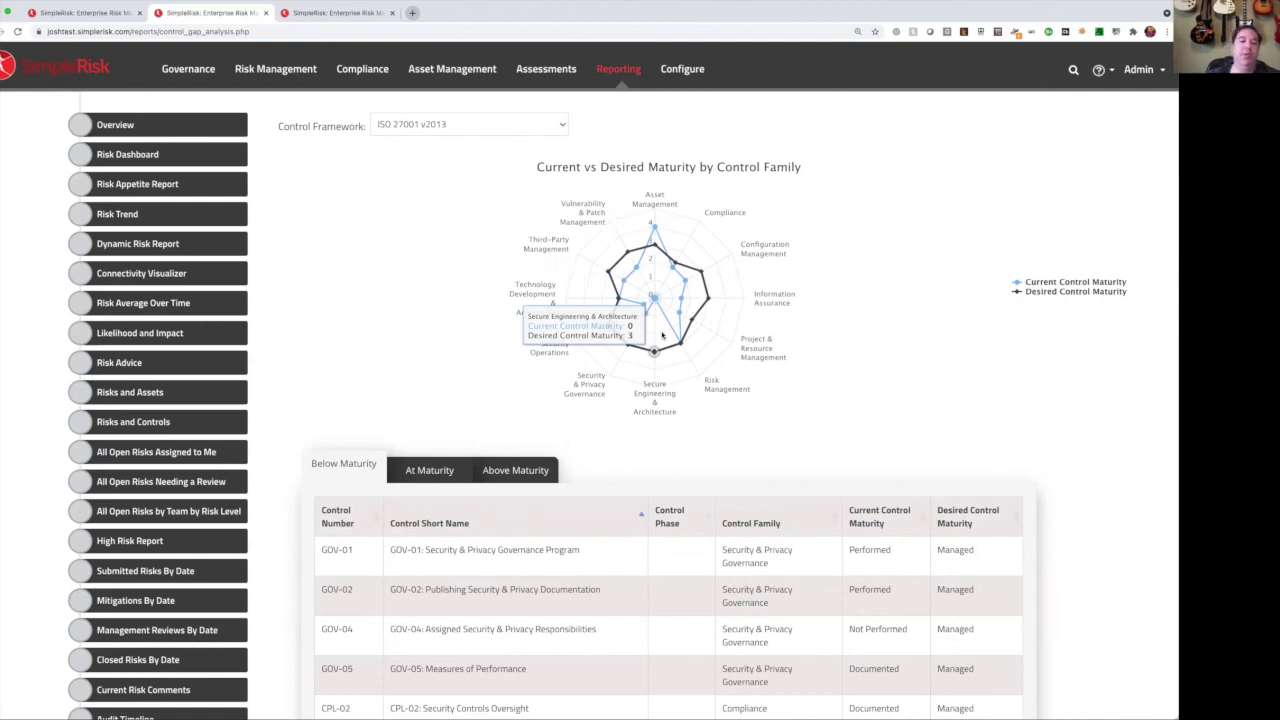
# Step: Compare the controls below, at and above their desired maturity in the Control Gap Analysis
pyautogui.scroll(-4, 650, 340)
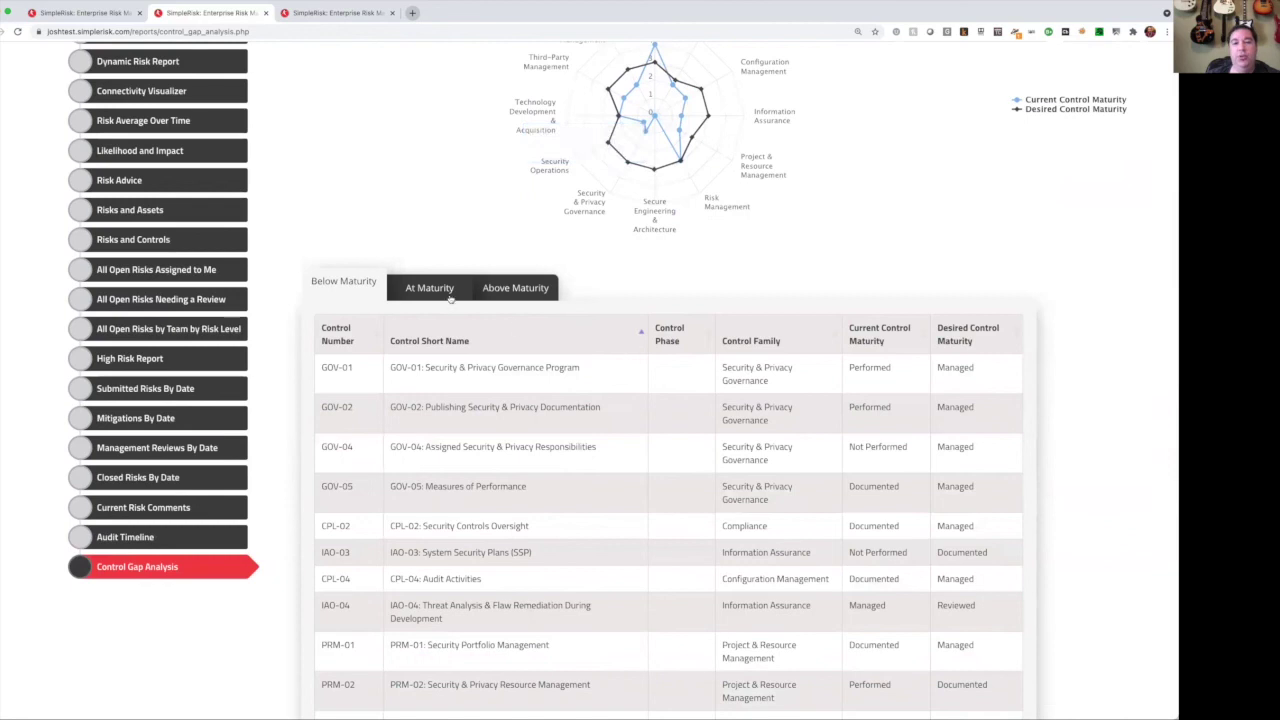
pyautogui.click(441, 286)
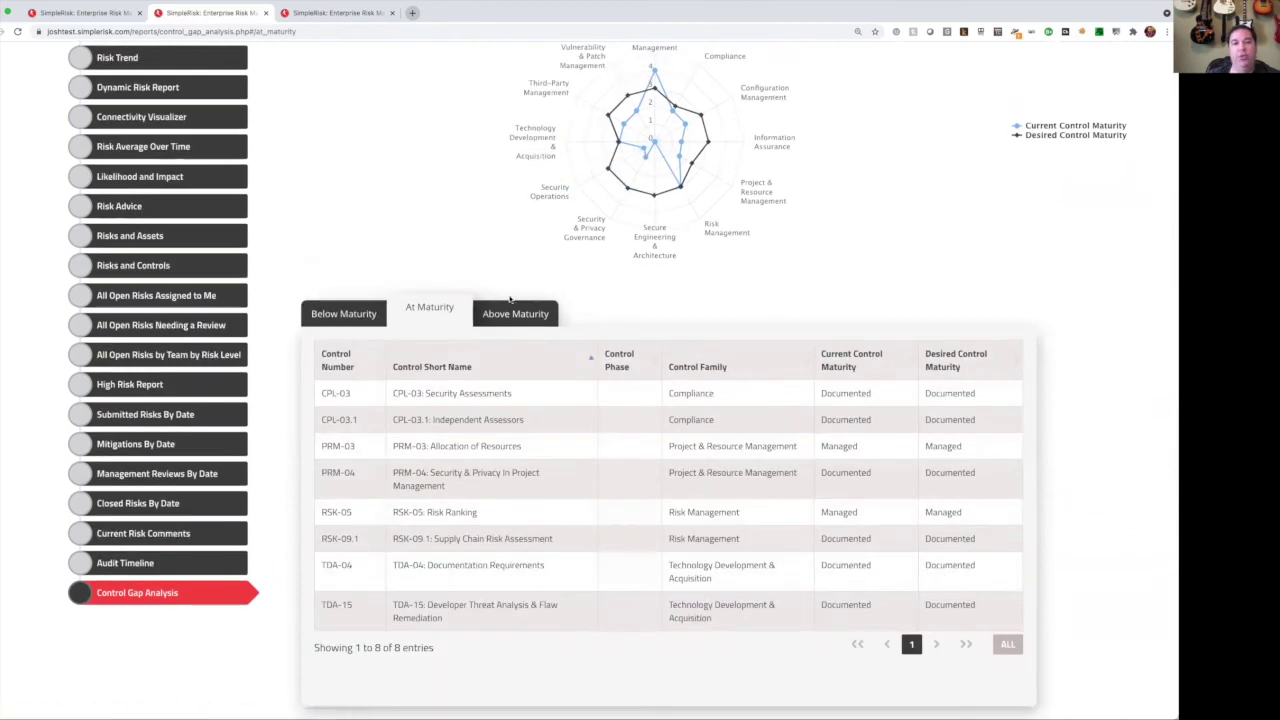
pyautogui.click(513, 310)
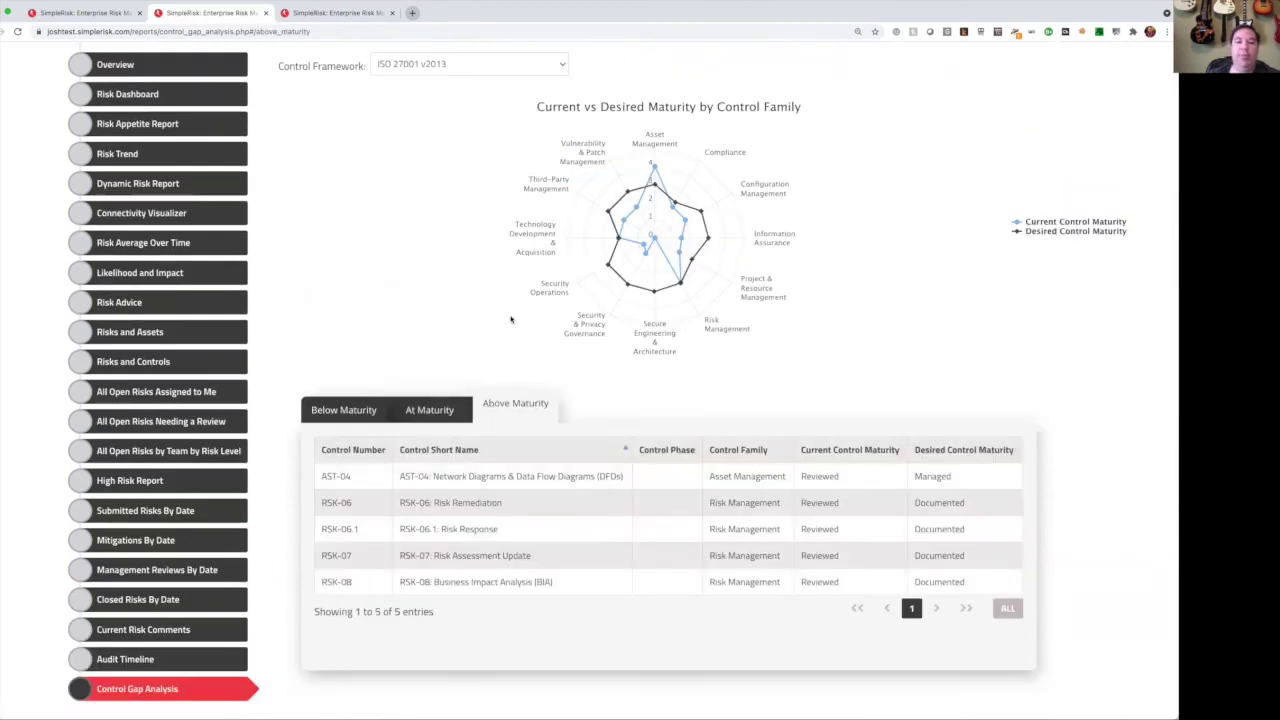
pyautogui.click(336, 411)
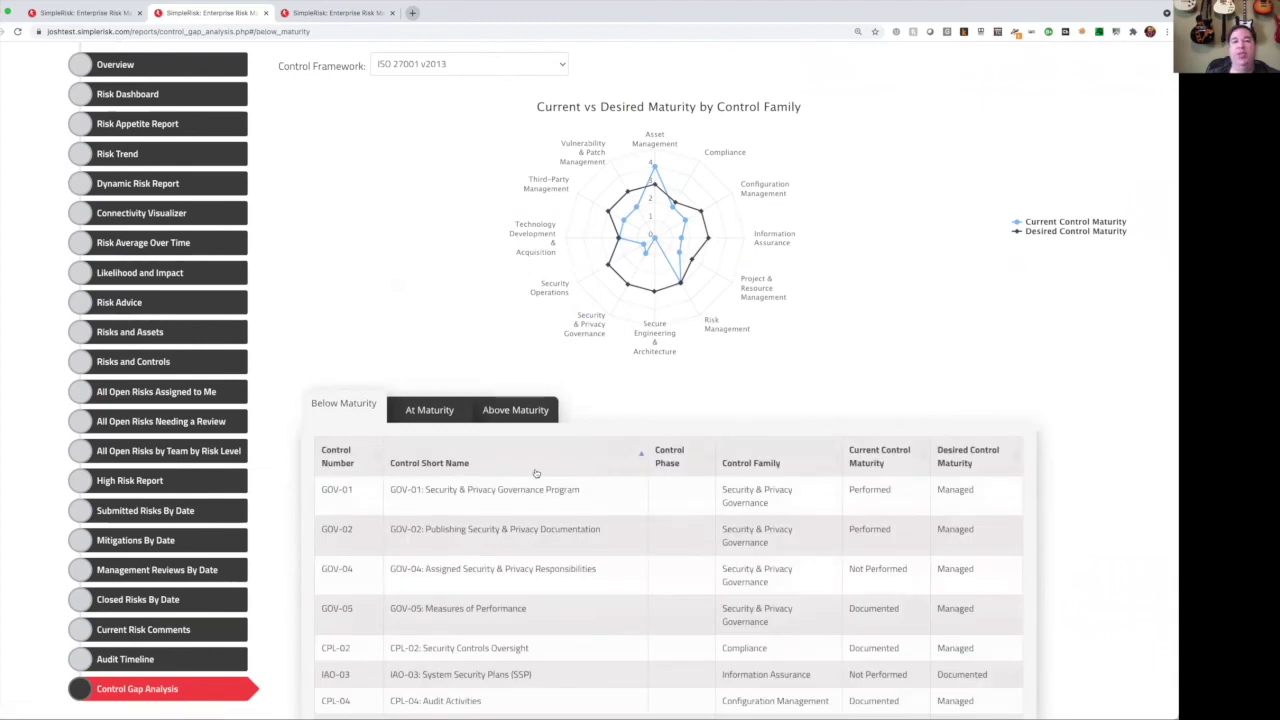
pyautogui.scroll(1, 600, 300)
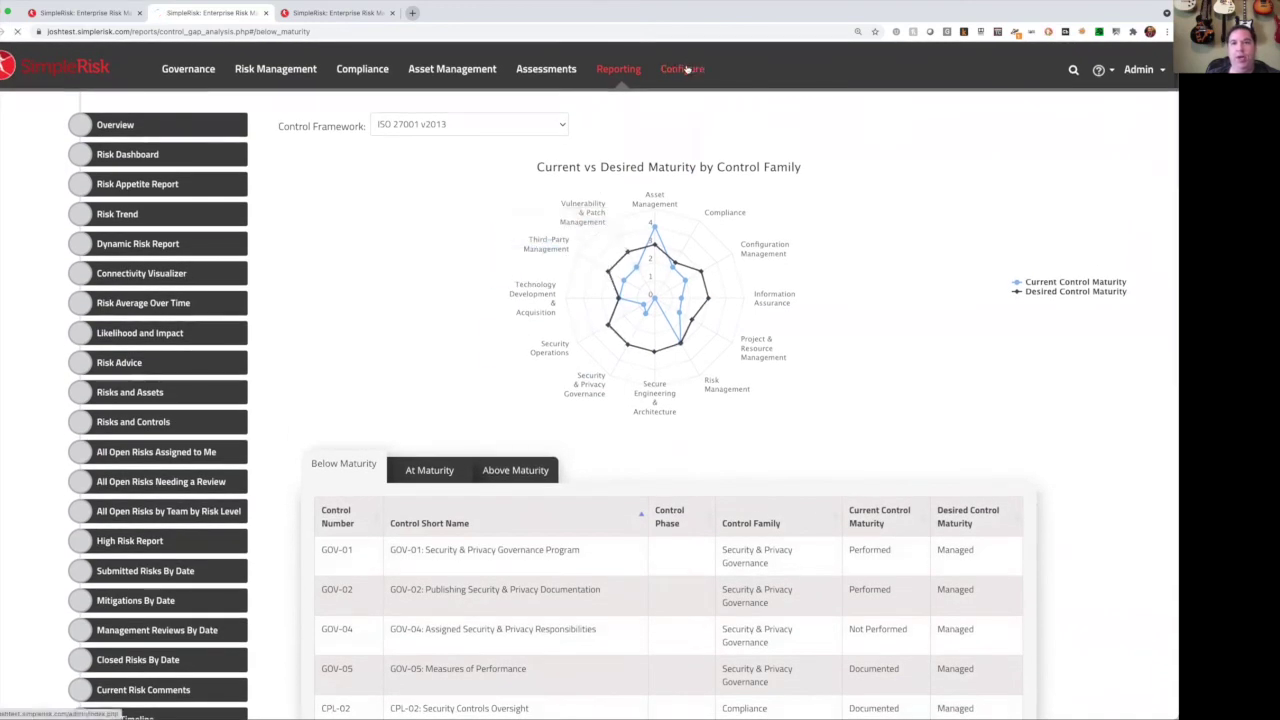
# Step: Open the configuration area and look over the general settings, the framework content and the Risk Catalog
pyautogui.click(682, 69)
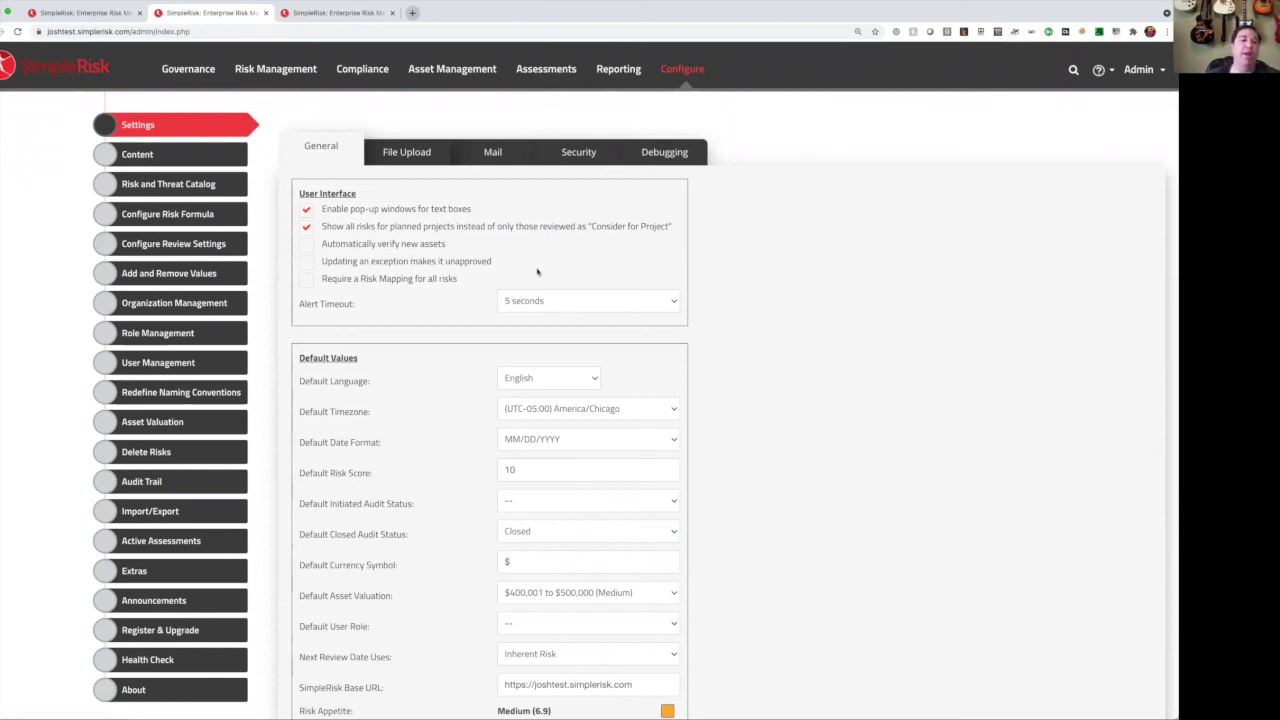
pyautogui.click(170, 154)
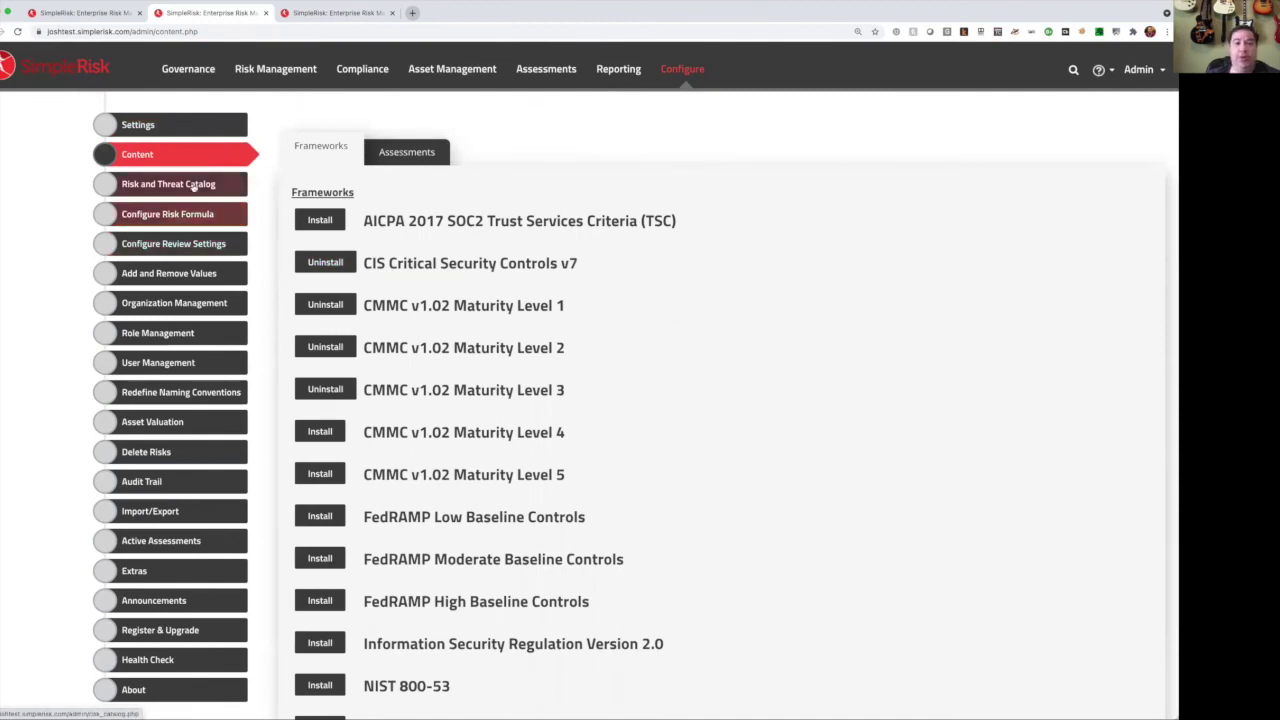
pyautogui.click(194, 187)
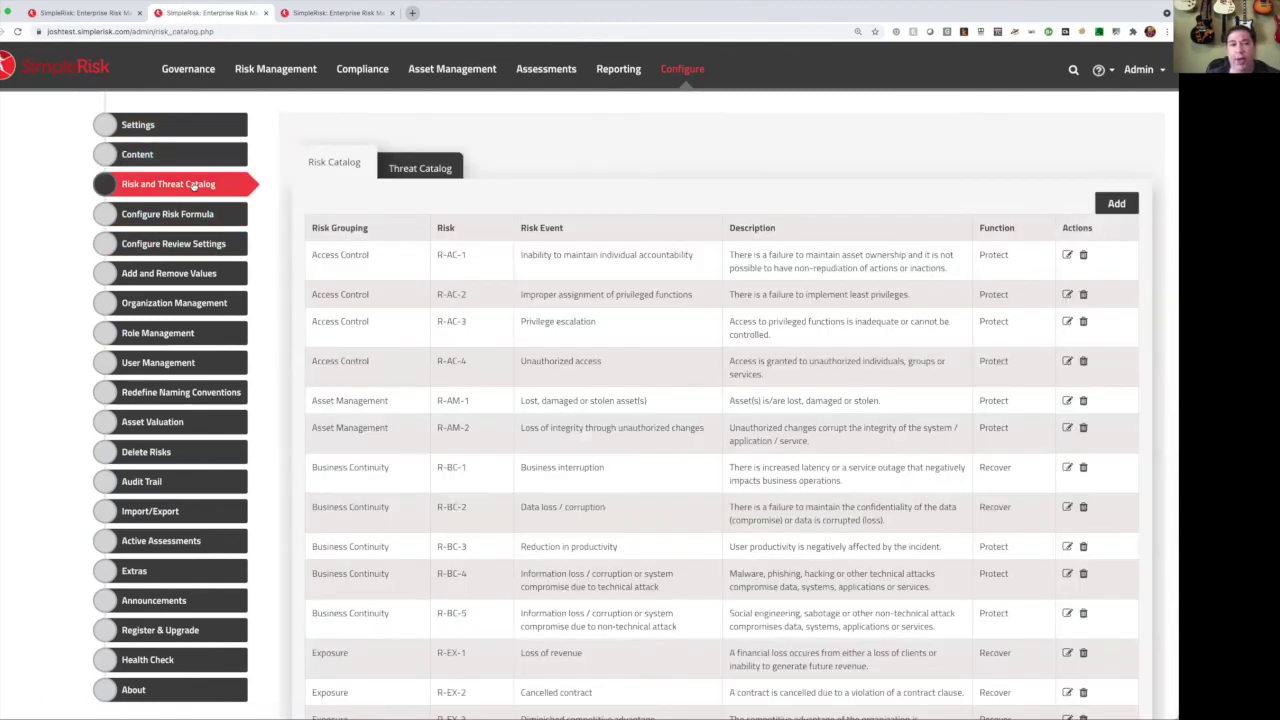
# Step: Examine the configured risk level thresholds and the Classic Risk Formula matrix
pyautogui.click(183, 214)
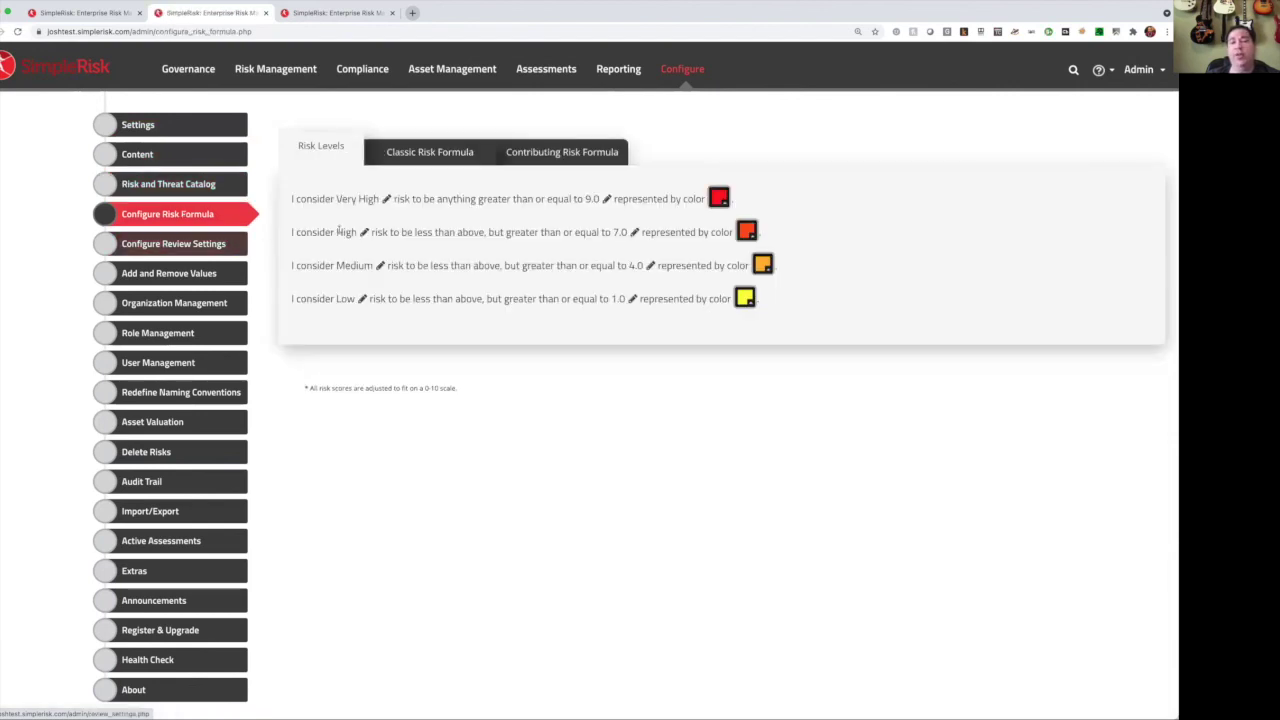
pyautogui.click(400, 151)
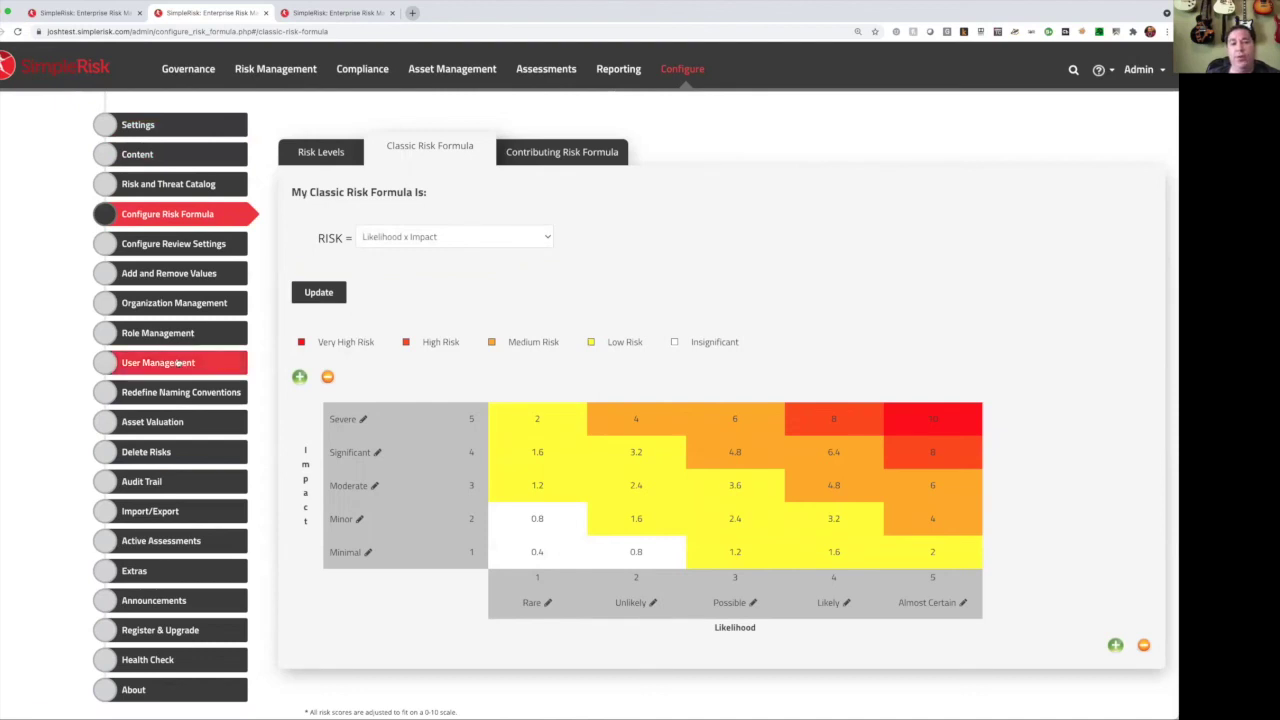
# Step: Open User Management and review the new-user fields and the available user responsibilities
pyautogui.click(229, 368)
pyautogui.scroll(-3, 547, 386)
pyautogui.scroll(-5, 547, 386)
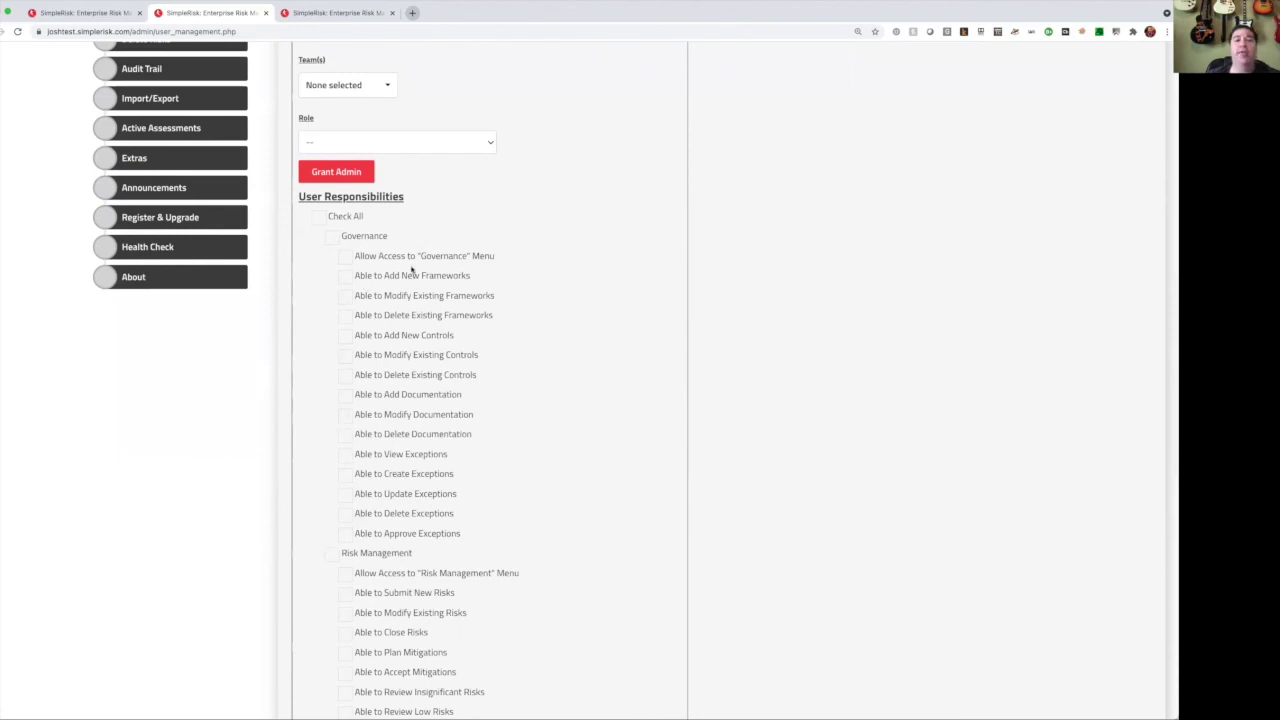
pyautogui.scroll(4, 411, 269)
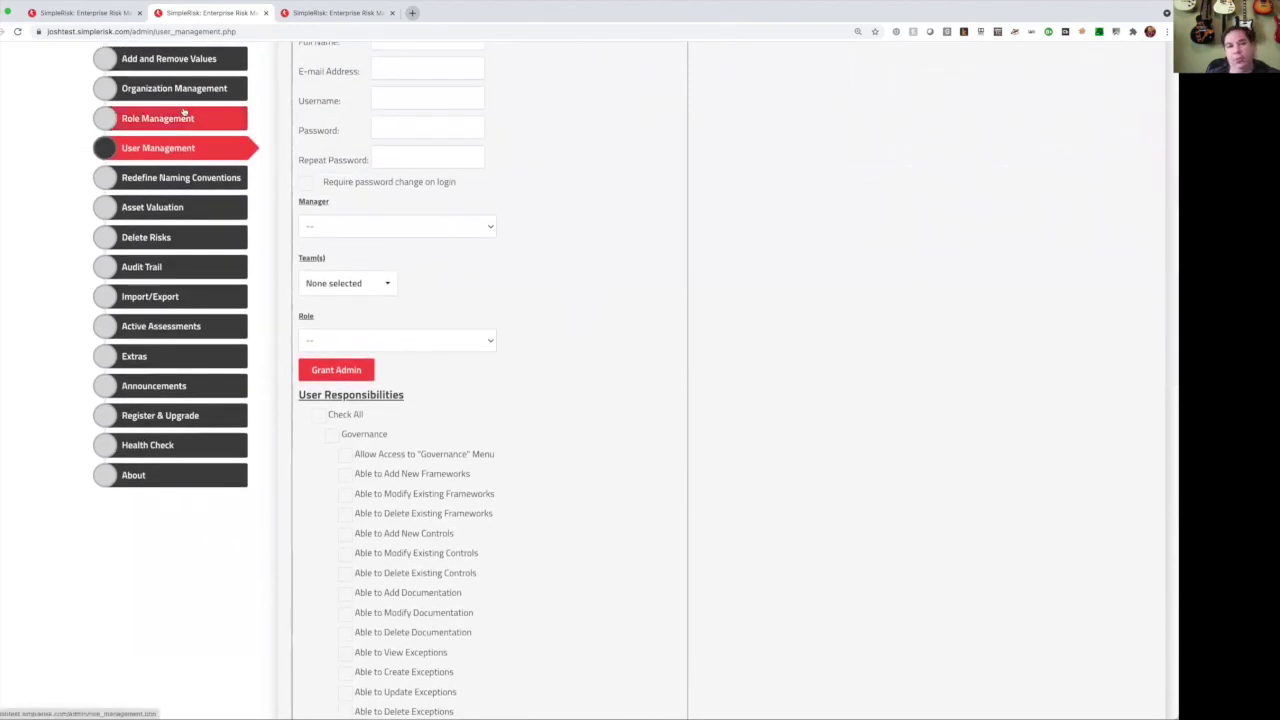
# Step: View the past week's audit trail entries and open the list of Custom Extras
pyautogui.click(160, 265)
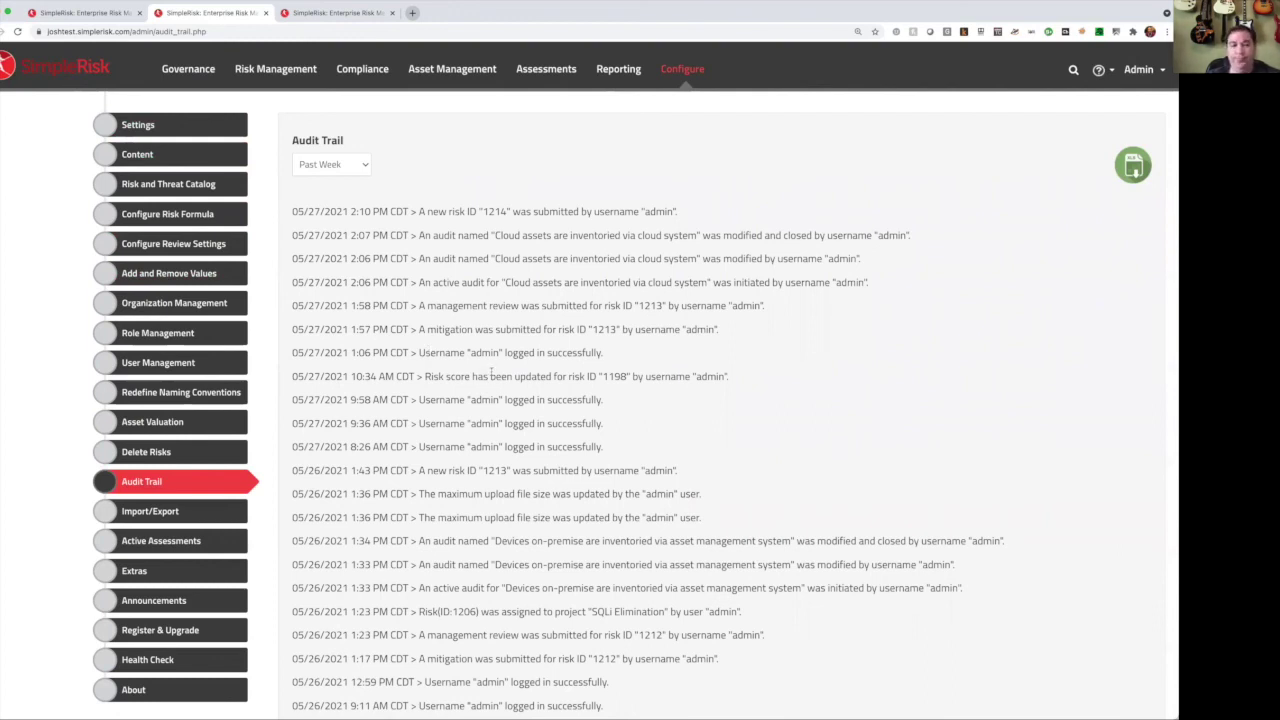
pyautogui.click(150, 570)
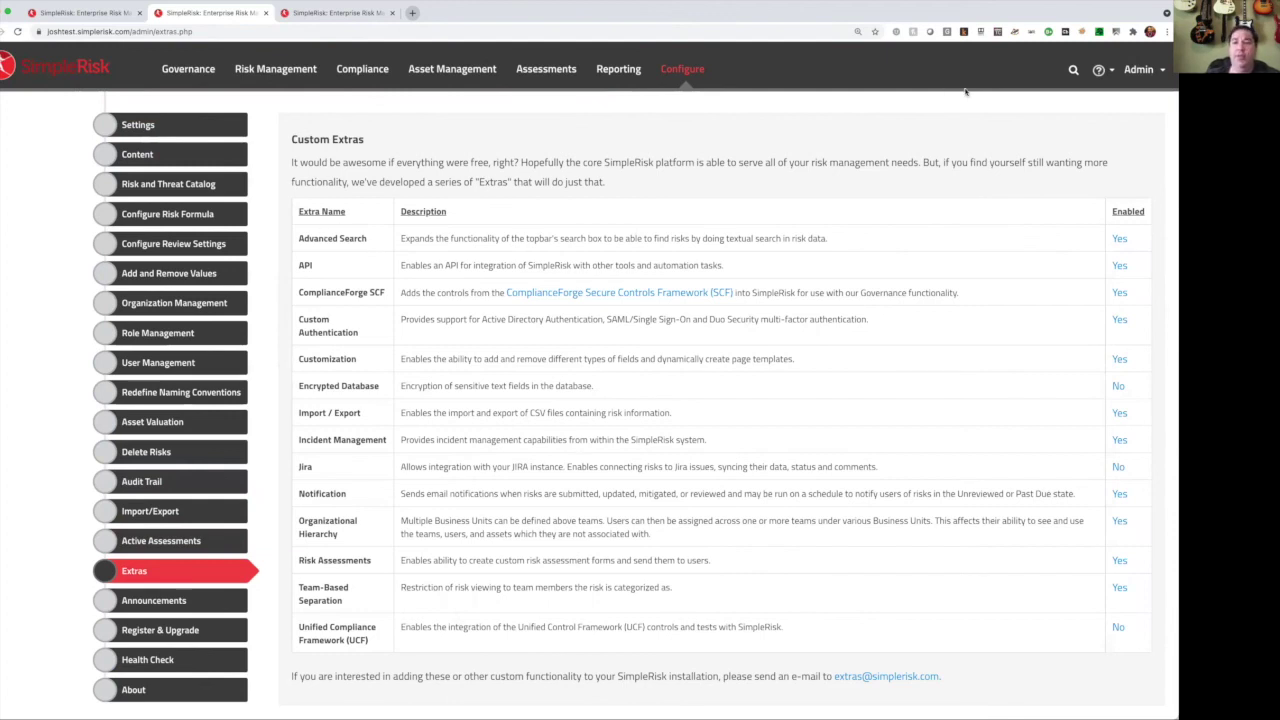
# Step: Search the risks for "attack", look through the matches, and close the search results
pyautogui.click(1072, 69)
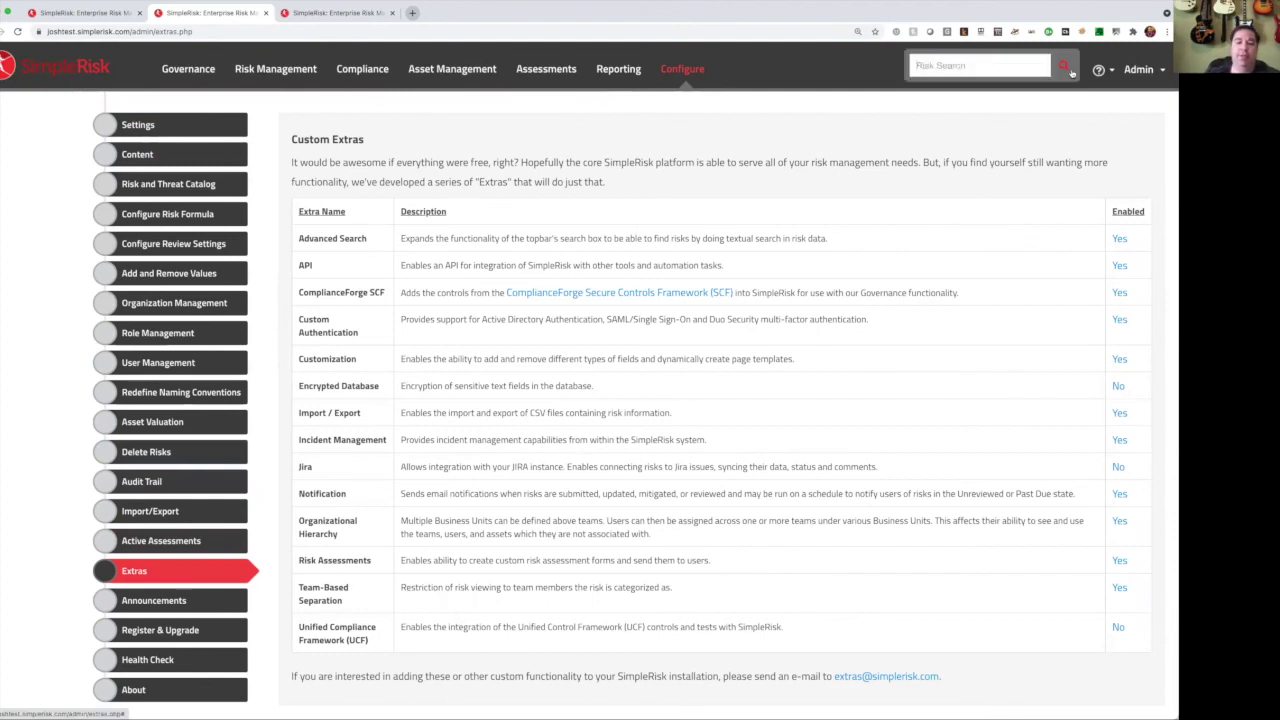
pyautogui.write('attack')
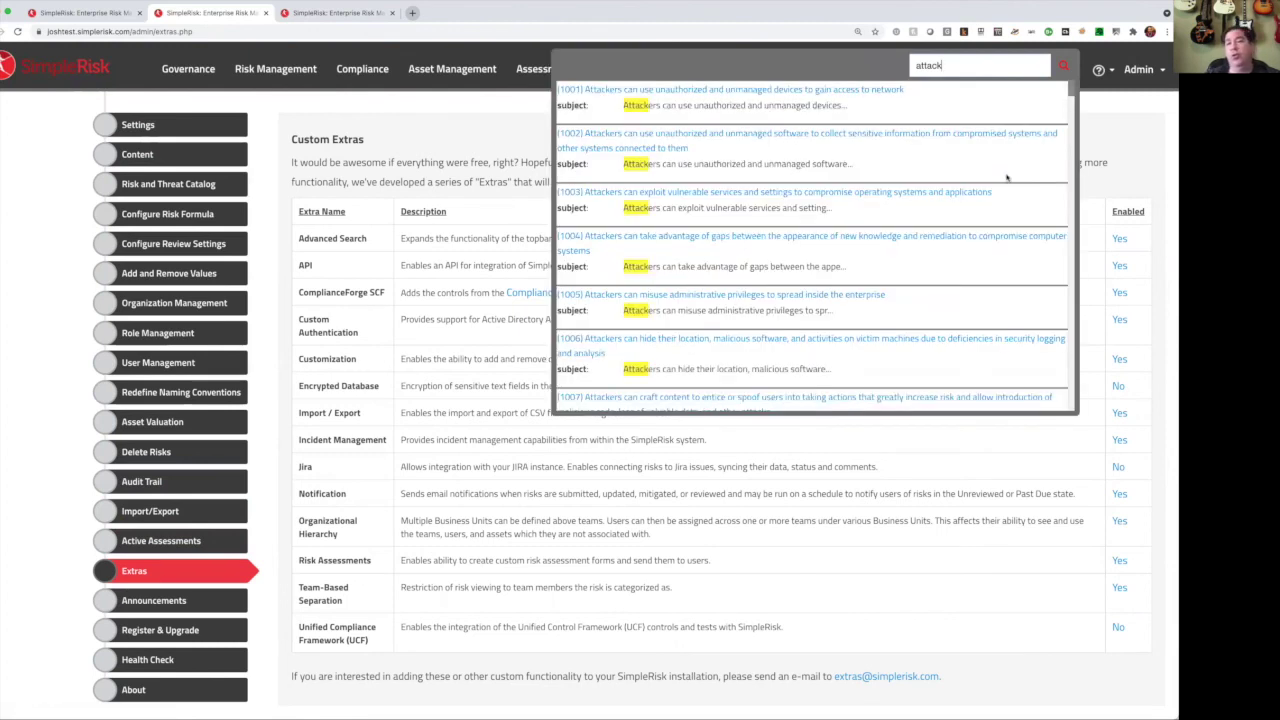
pyautogui.scroll(-10, 1007, 178)
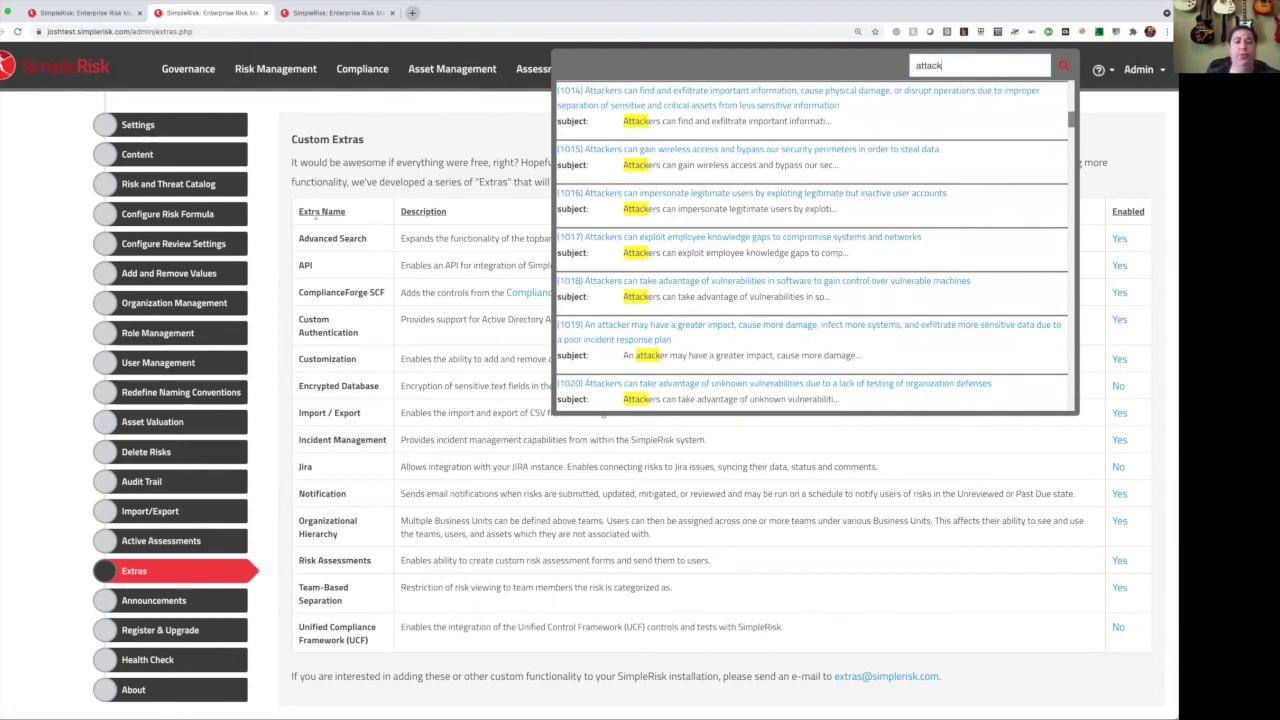
pyautogui.click(283, 224)
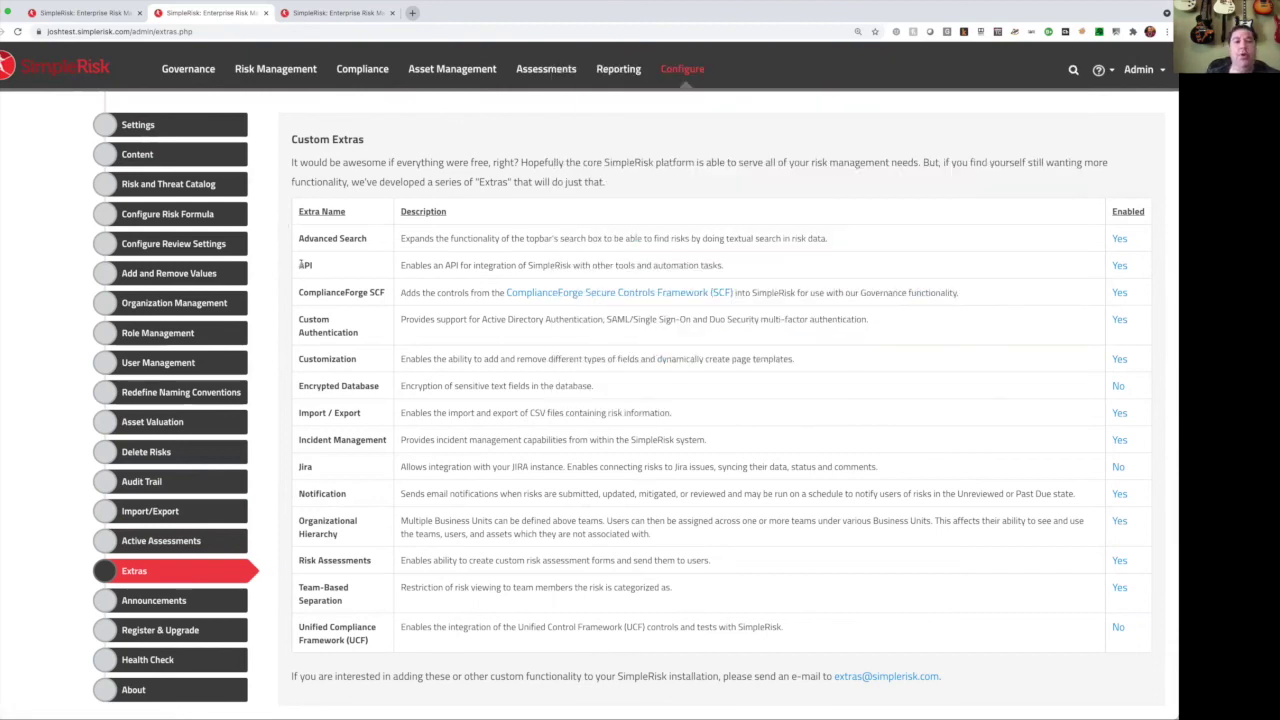
# Step: Review the API, ComplianceForge SCF, Custom Authentication, Customization, Encrypted Database and Import / Export entries in the Custom Extras list
pyautogui.doubleClick(302, 265)
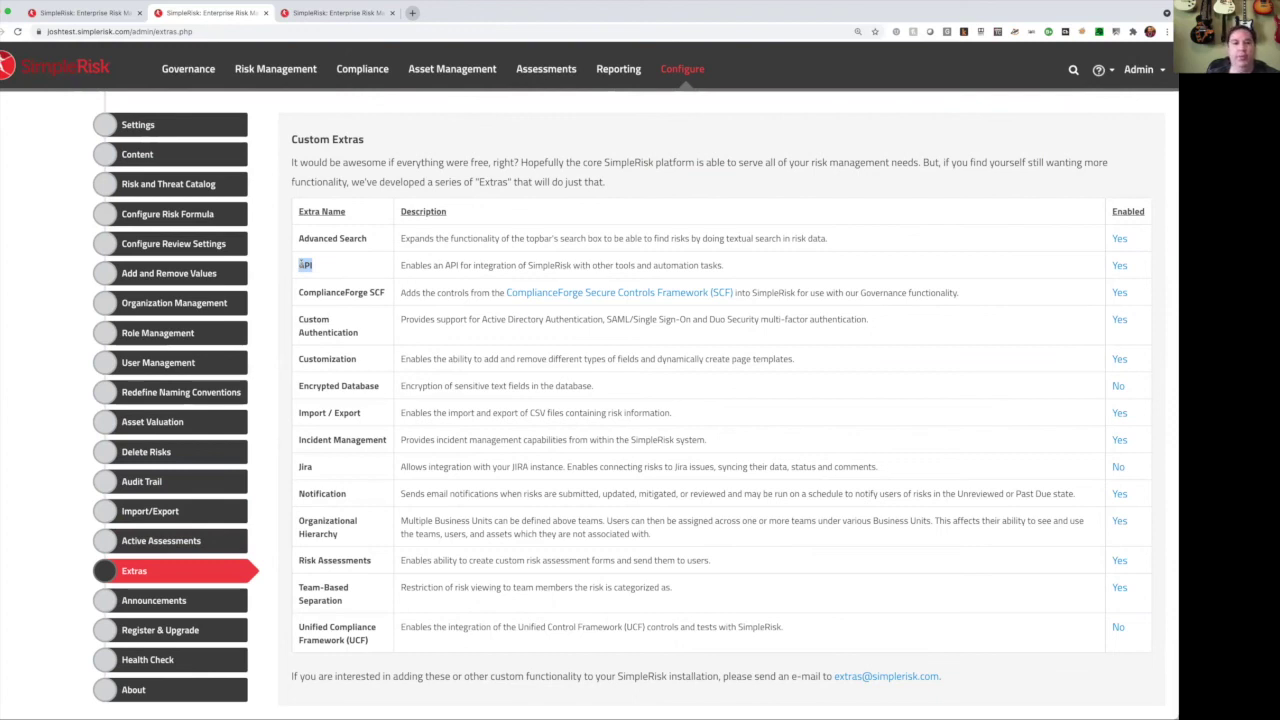
pyautogui.moveTo(299, 291); pyautogui.dragTo(388, 292)
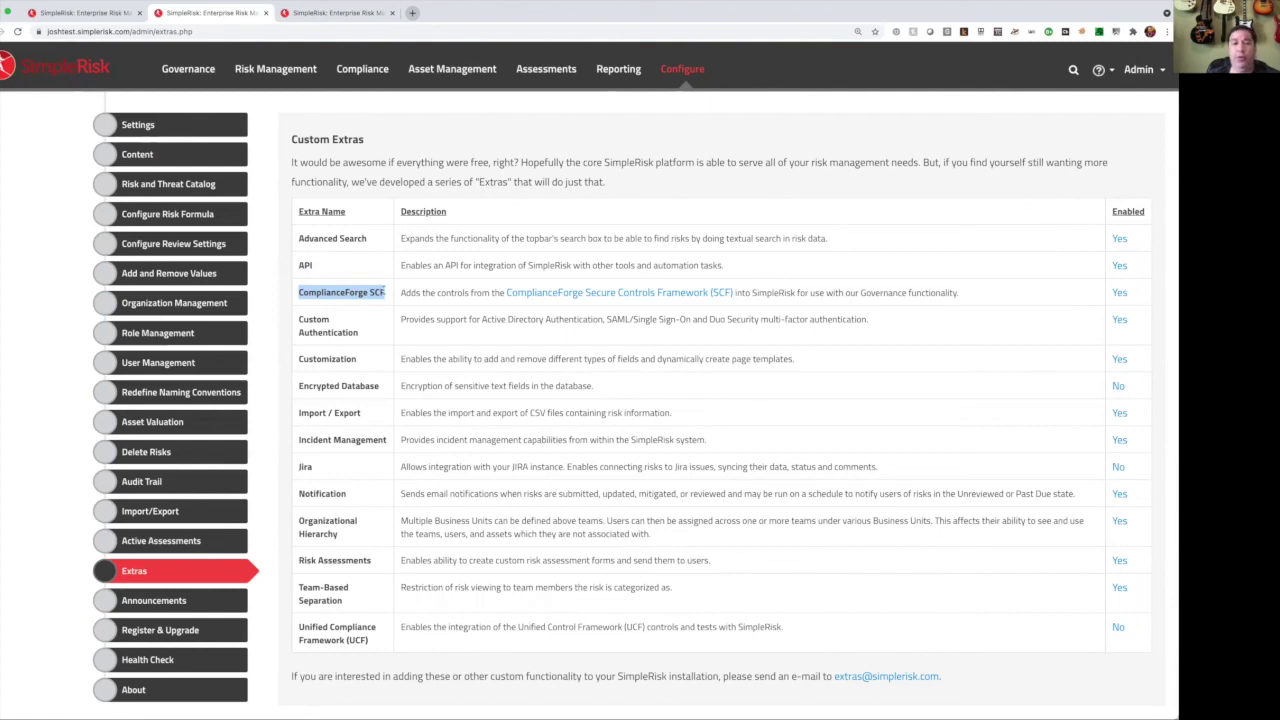
pyautogui.moveTo(297, 322); pyautogui.dragTo(355, 332)
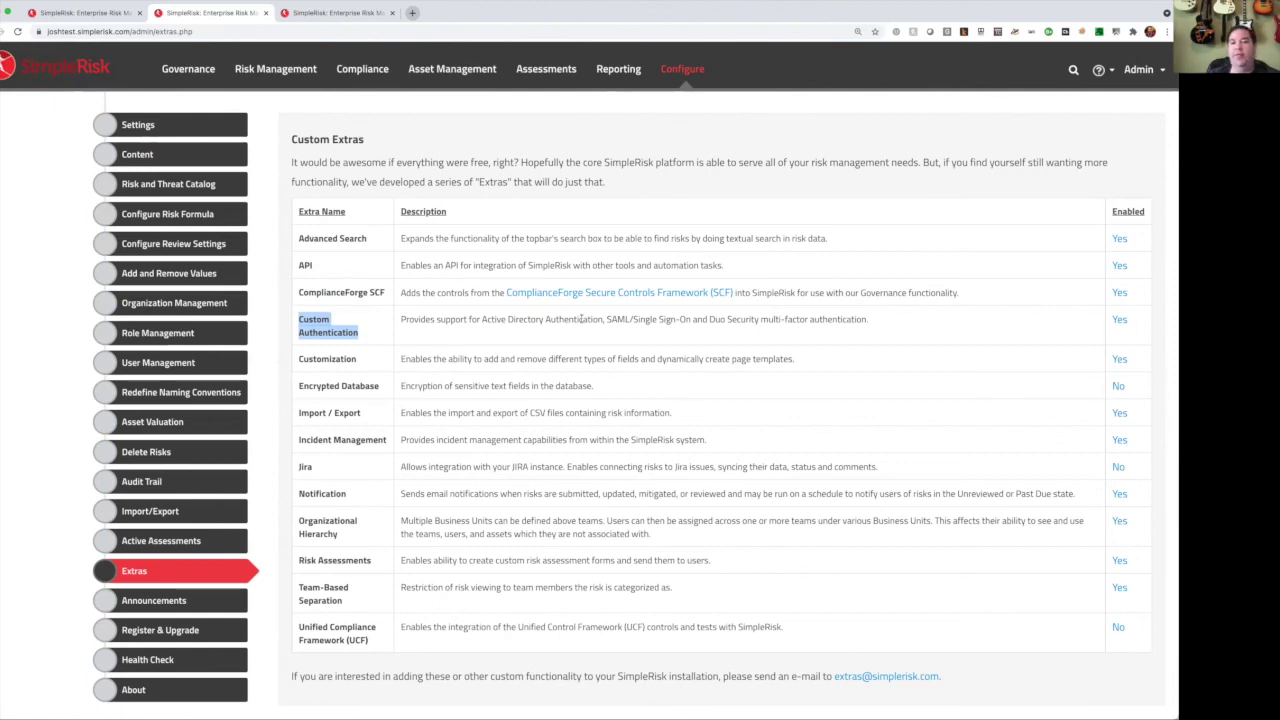
pyautogui.doubleClick(312, 357)
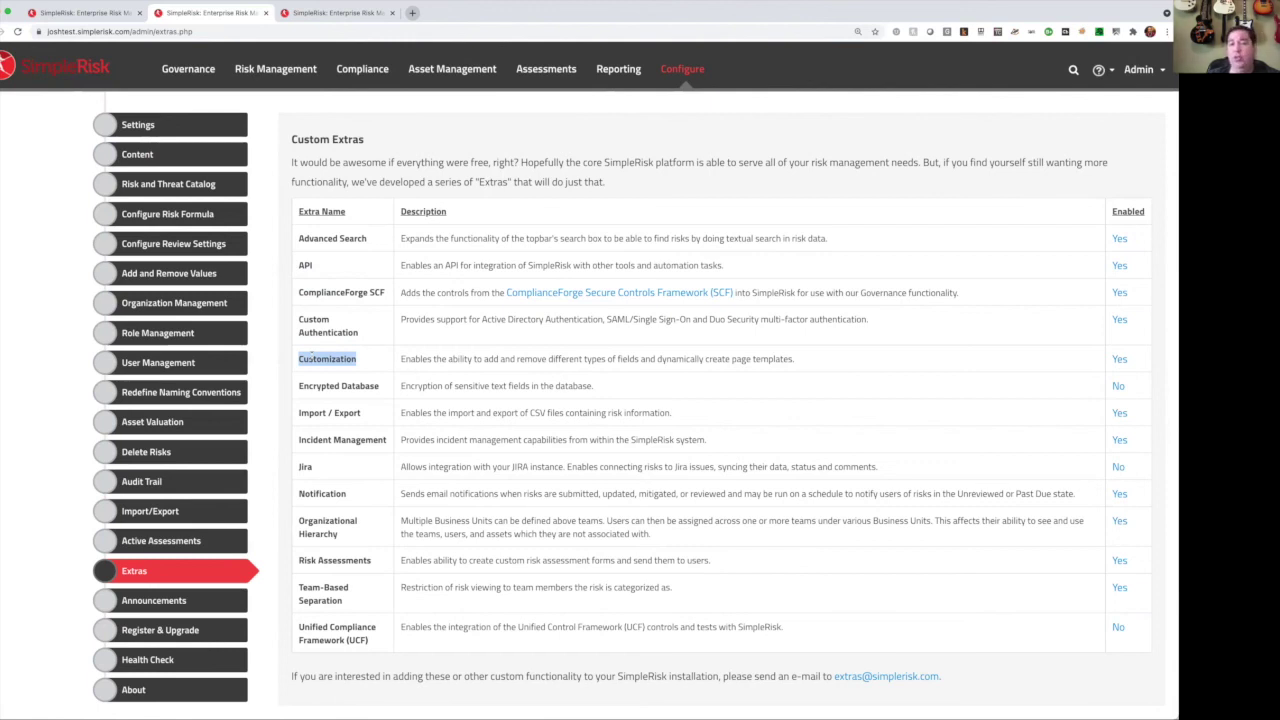
pyautogui.moveTo(298, 386); pyautogui.dragTo(381, 389)
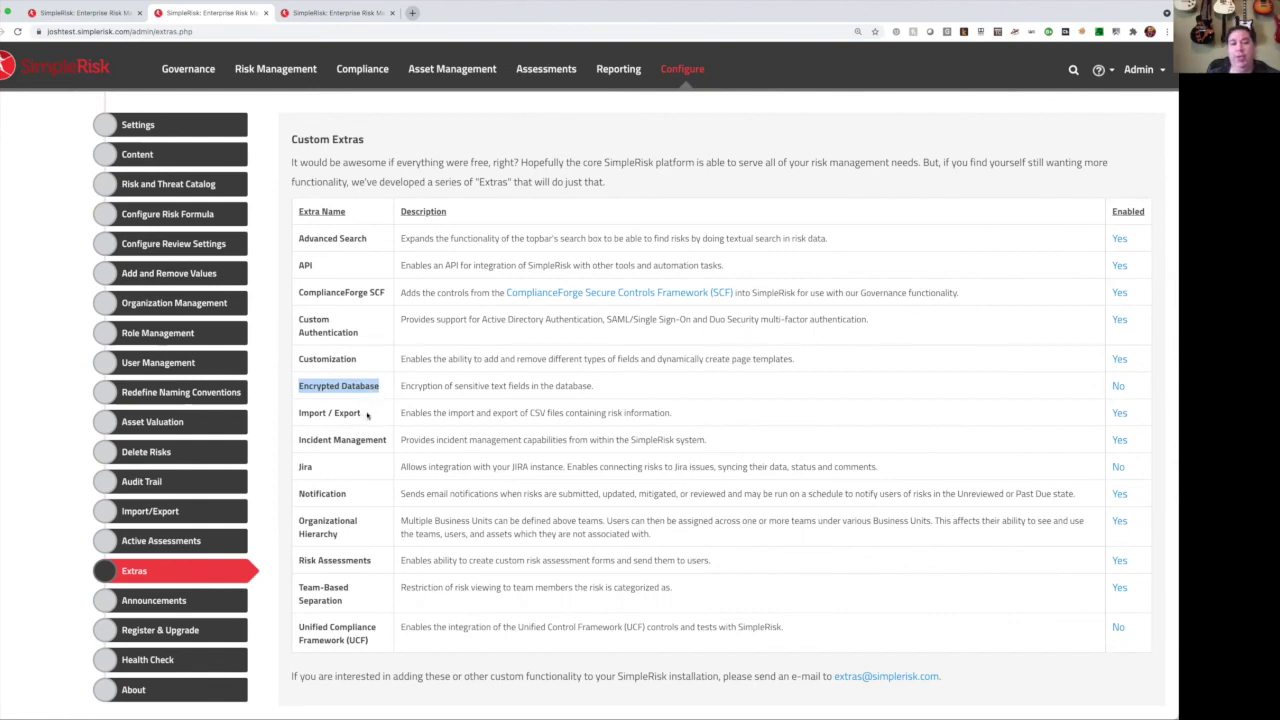
pyautogui.moveTo(296, 418); pyautogui.dragTo(361, 413)
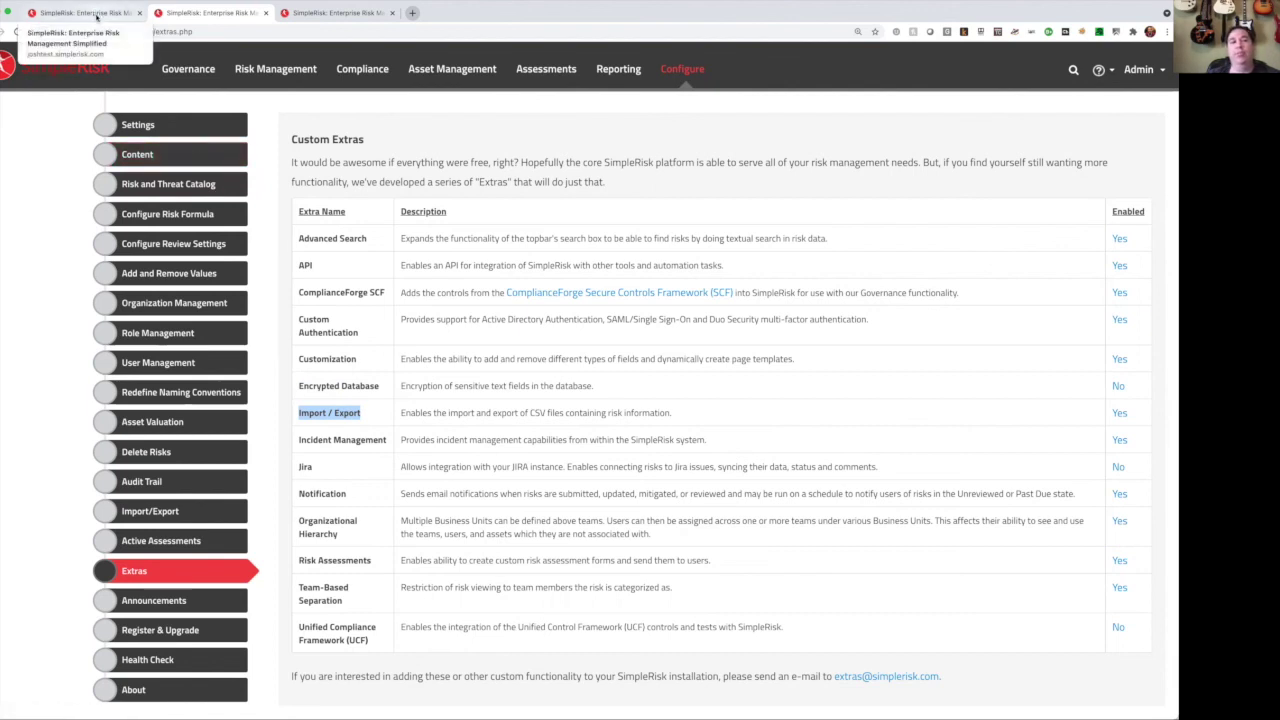
# Step: Open the Incidents module in the first SimpleRisk tab and review the Preparation checklists for facilities, hardware and software
pyautogui.click(97, 15)
pyautogui.moveTo(133, 31); pyautogui.dragTo(284, 31)
pyautogui.write('implerisk')
pyautogui.press('Return')
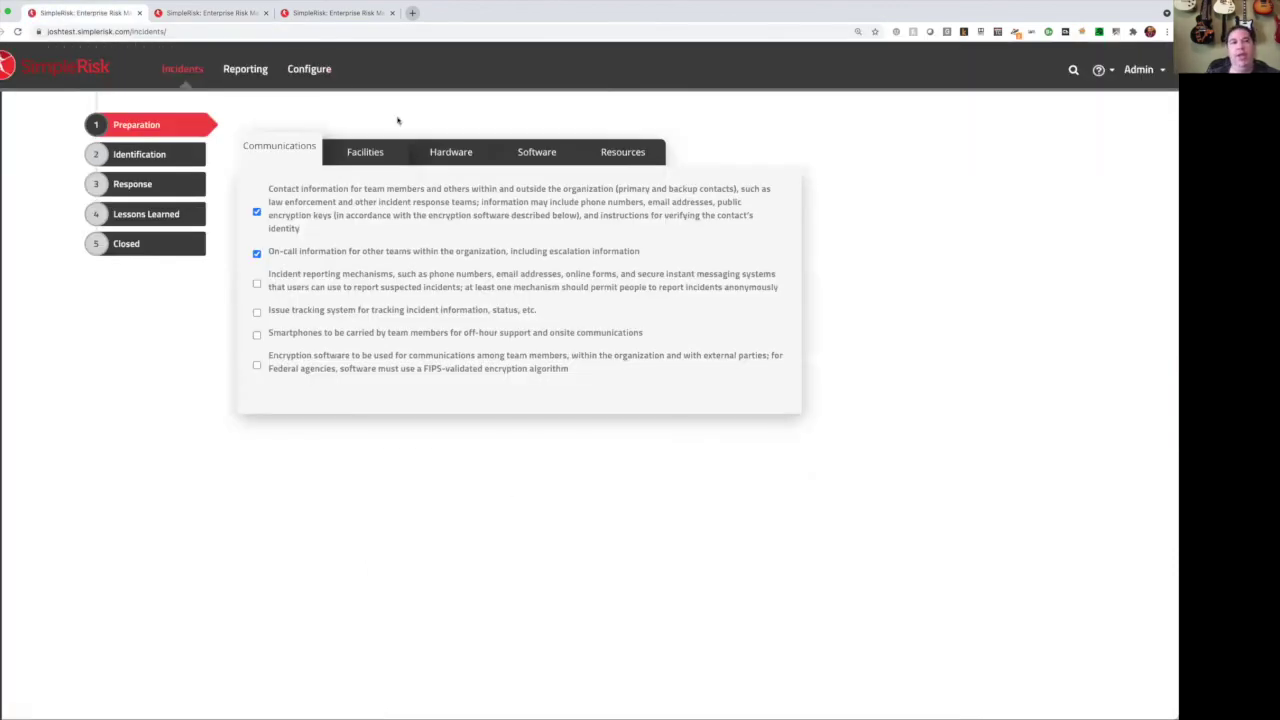
pyautogui.click(365, 151)
pyautogui.click(451, 147)
pyautogui.click(535, 151)
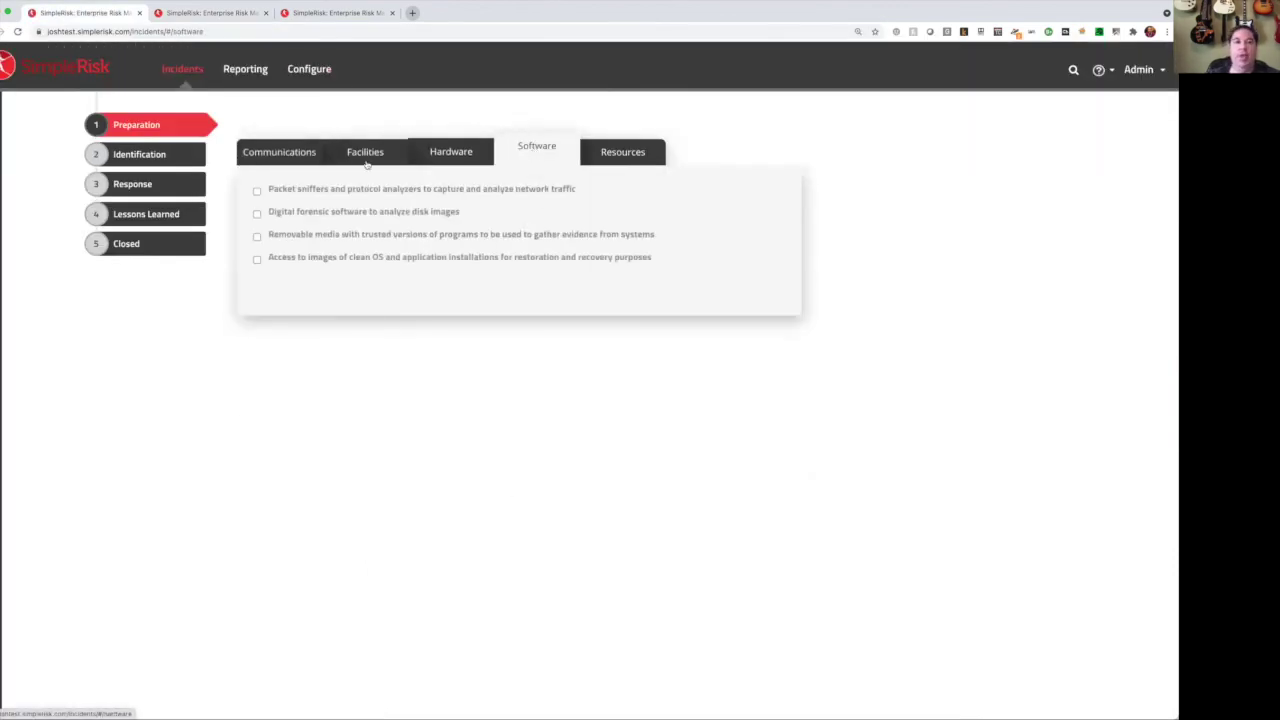
# Step: Review the new-incident form under Identification, covering assignment, prioritization, location and associations
pyautogui.click(172, 154)
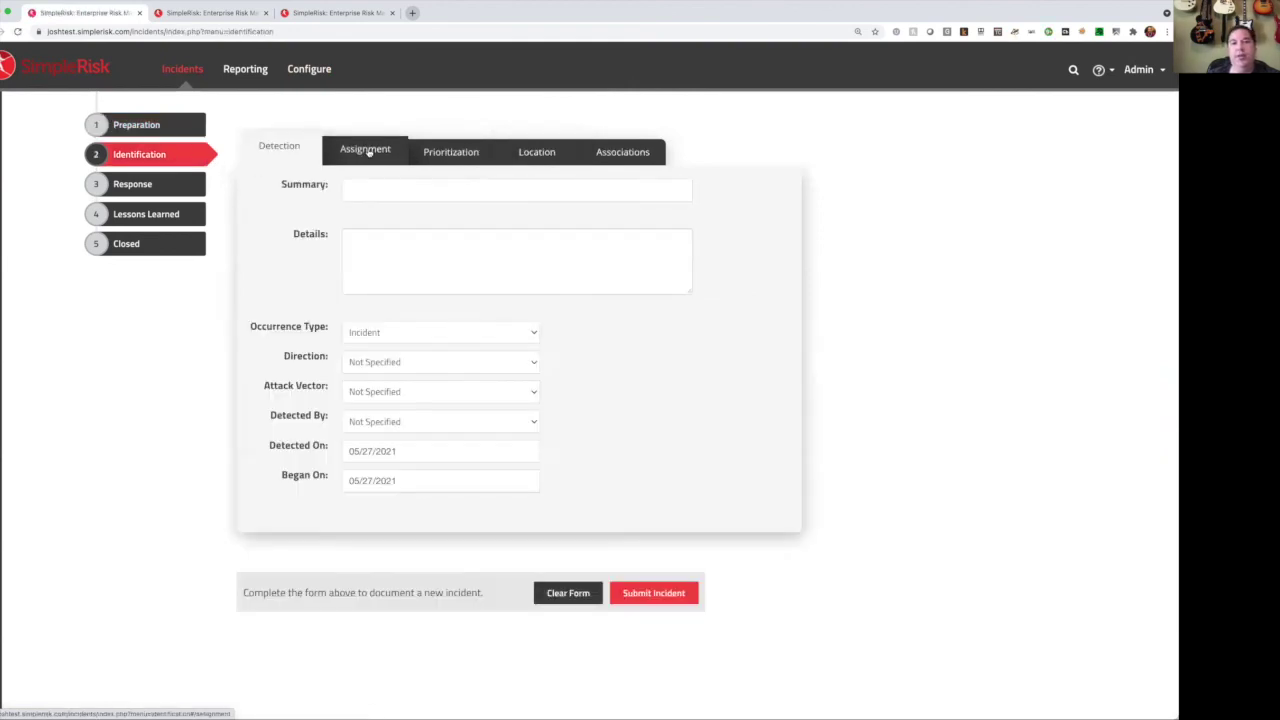
pyautogui.click(365, 150)
pyautogui.click(453, 150)
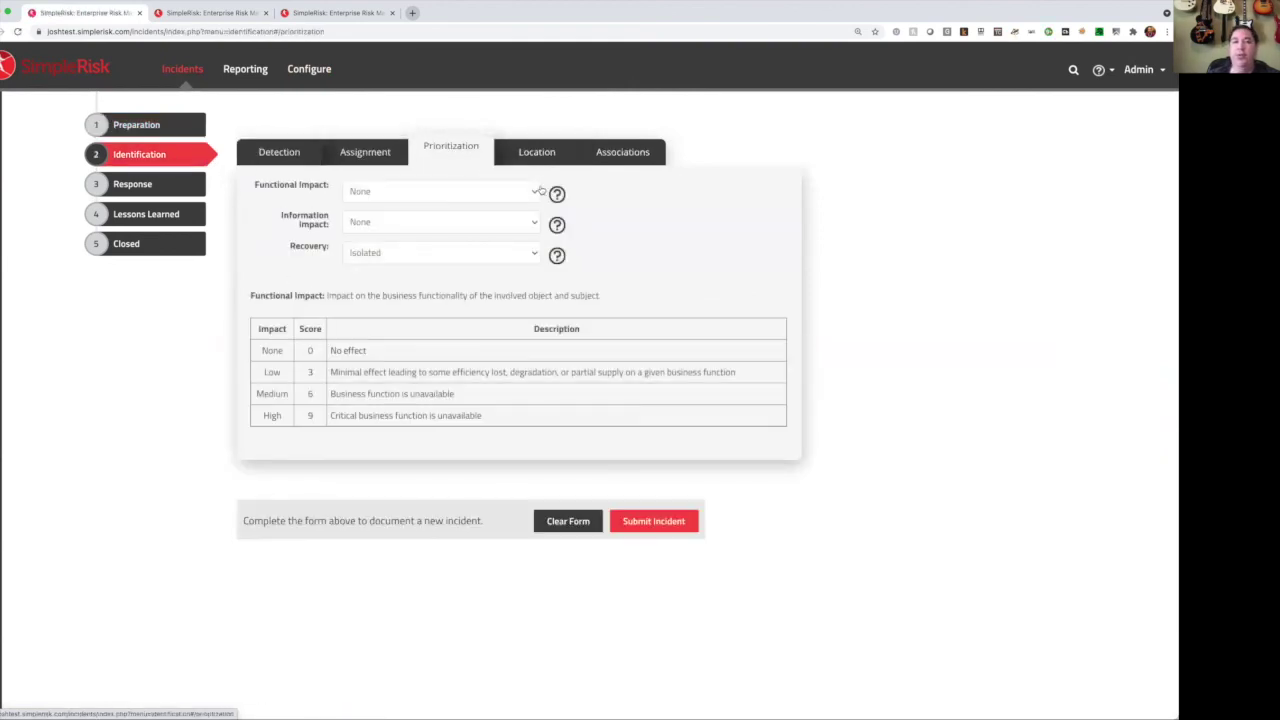
pyautogui.click(546, 157)
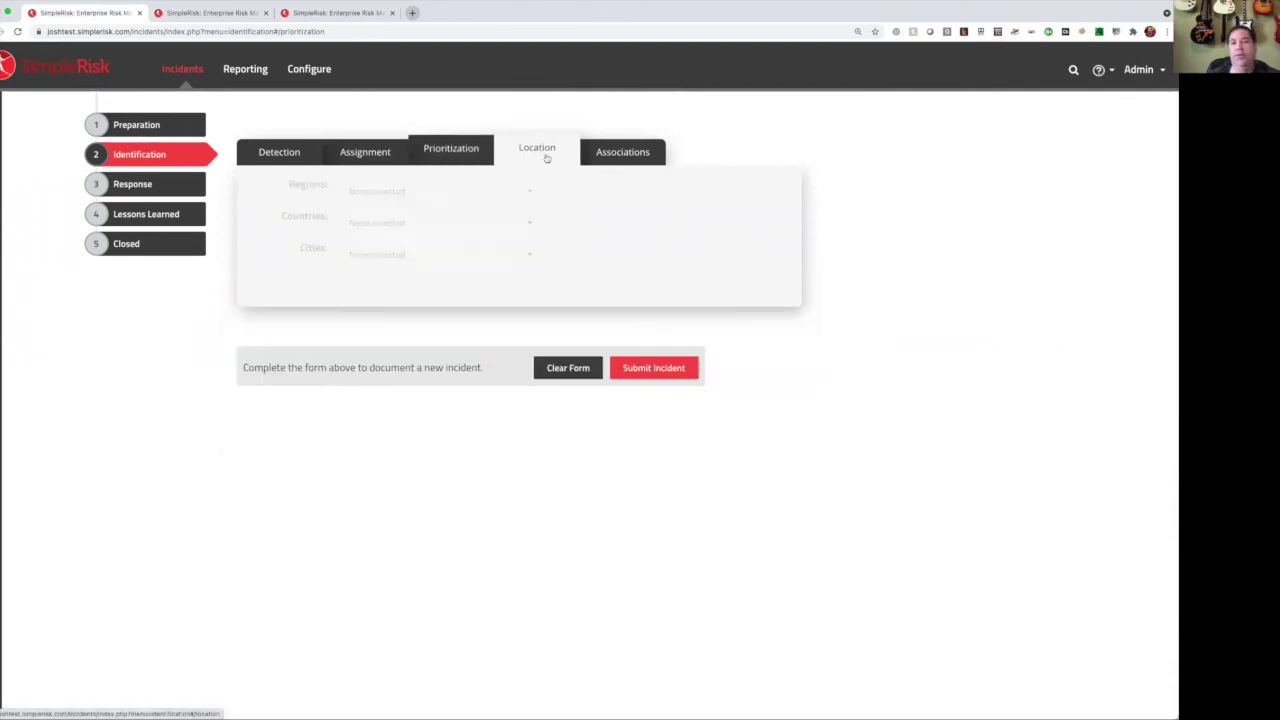
pyautogui.click(609, 155)
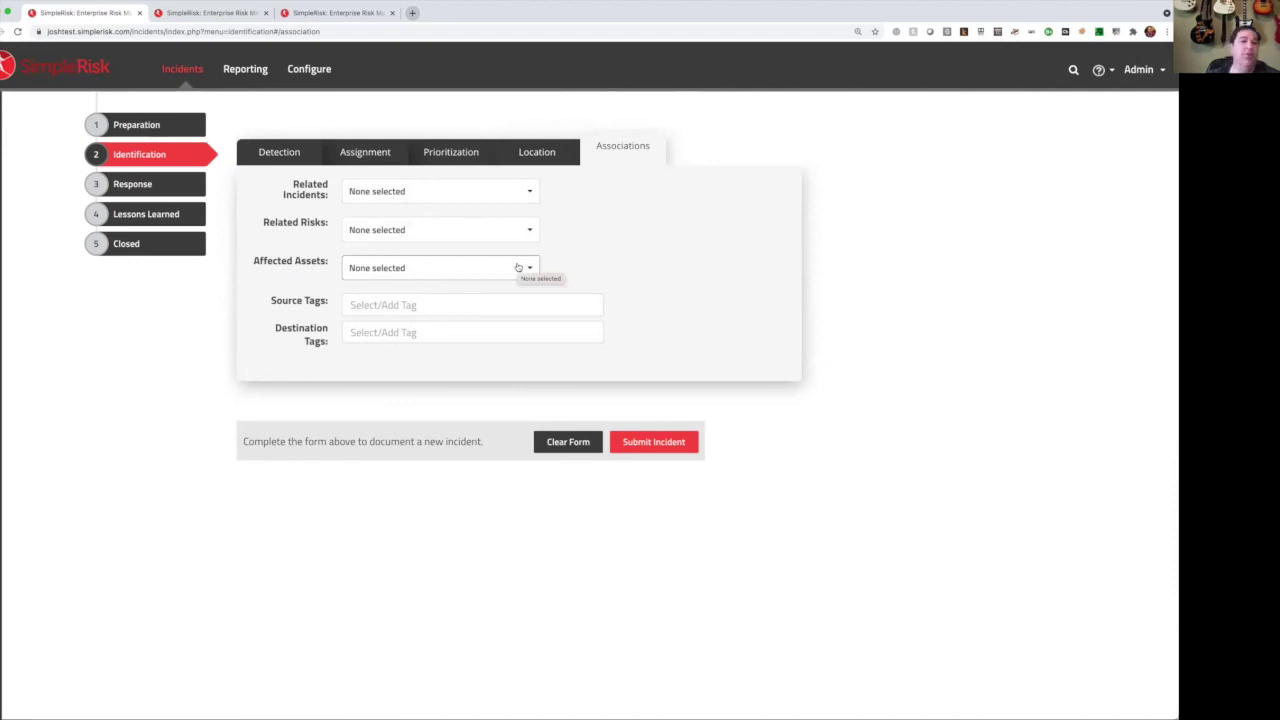
# Step: Open the incident "Test Incident #1" in the Response list and view its playbook choices, keeping Phishing
pyautogui.click(150, 185)
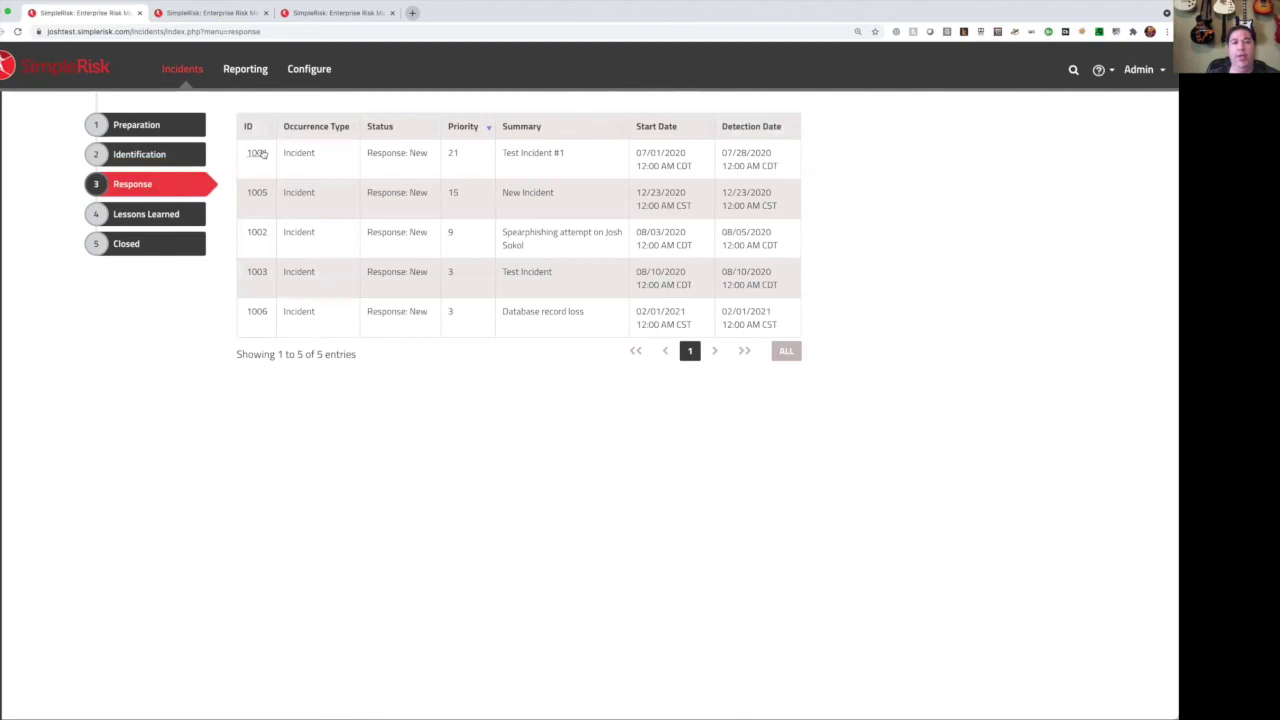
pyautogui.click(260, 152)
pyautogui.click(365, 194)
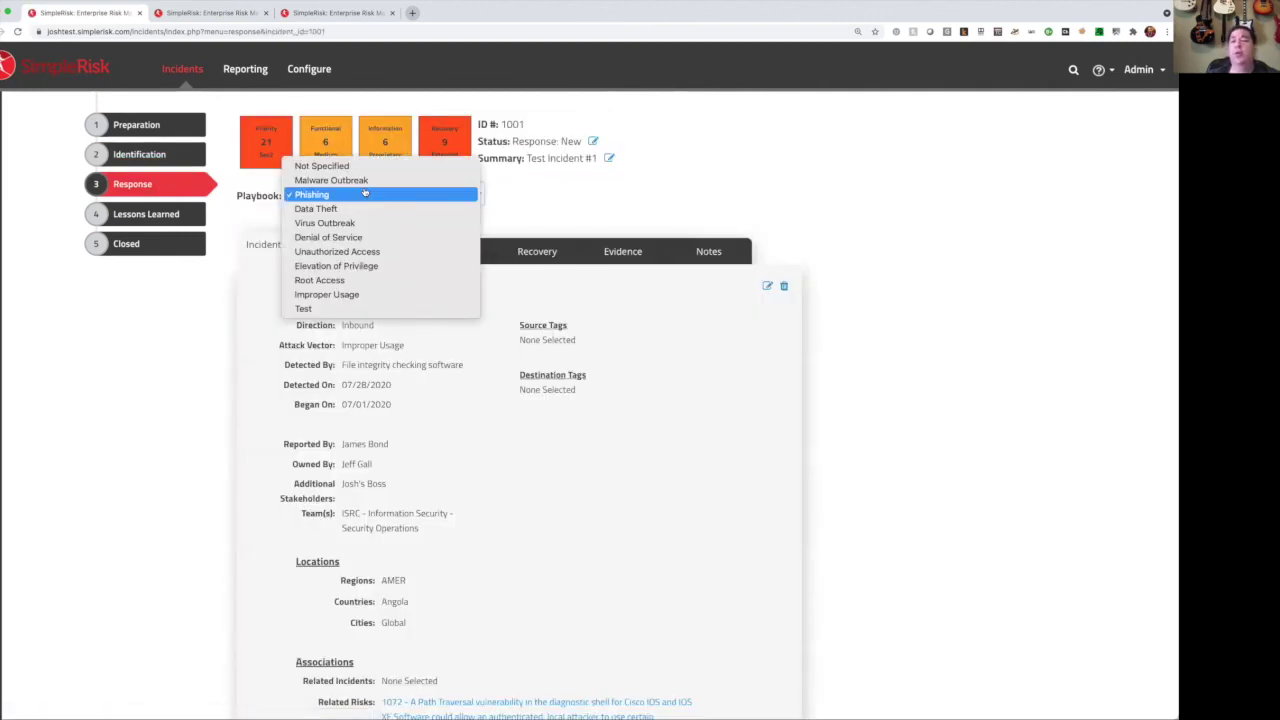
pyautogui.click(524, 202)
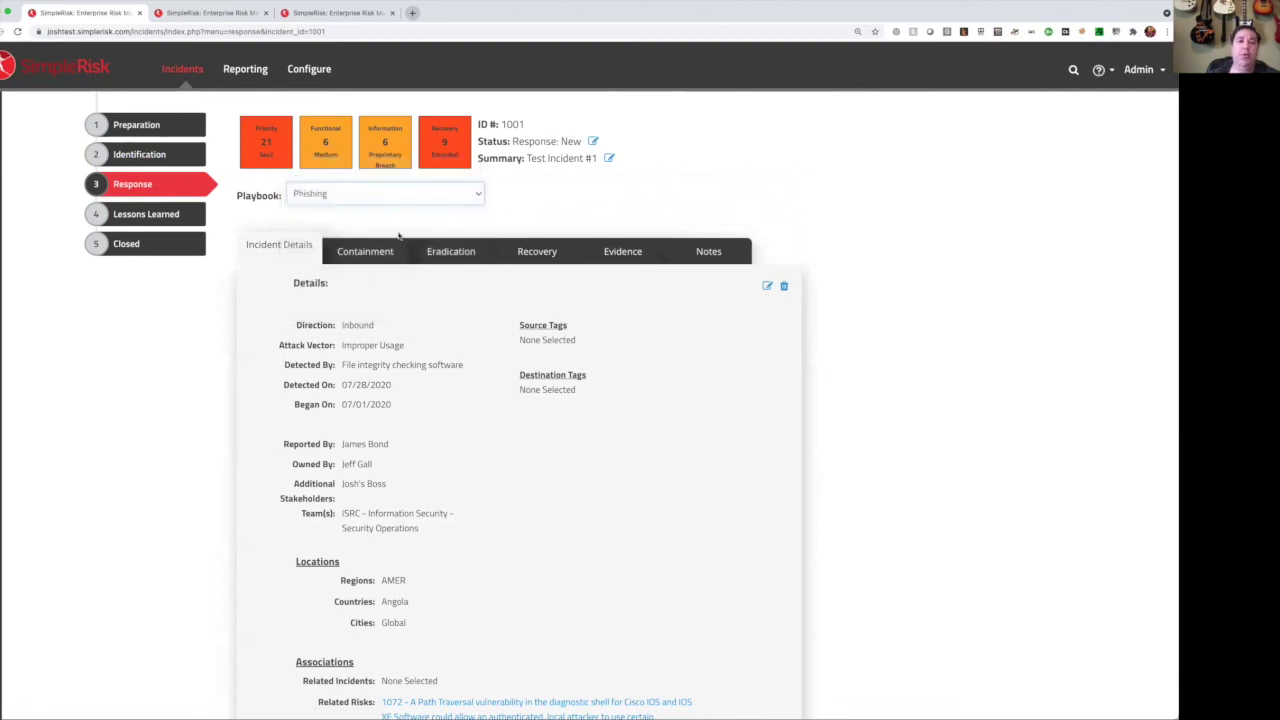
# Step: Review the incident's containment, eradication, recovery, evidence and notes, and view the Lessons Learned incident list
pyautogui.click(367, 250)
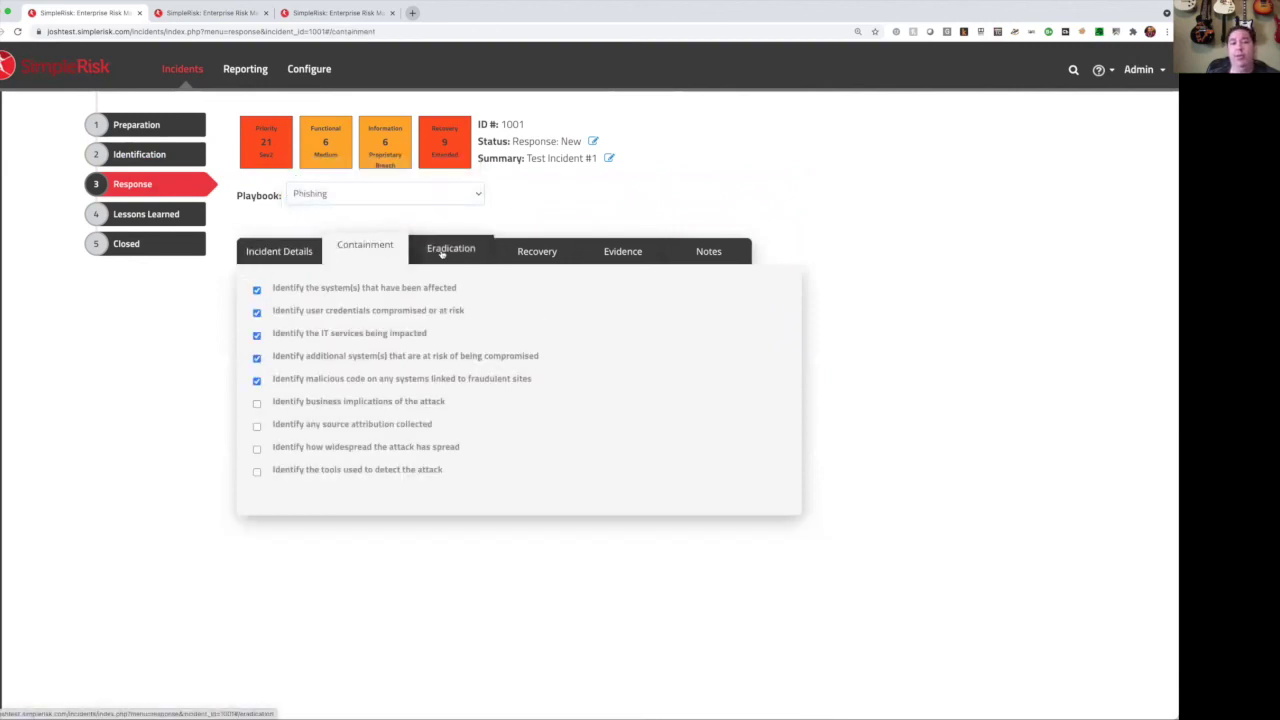
pyautogui.click(441, 252)
pyautogui.click(545, 253)
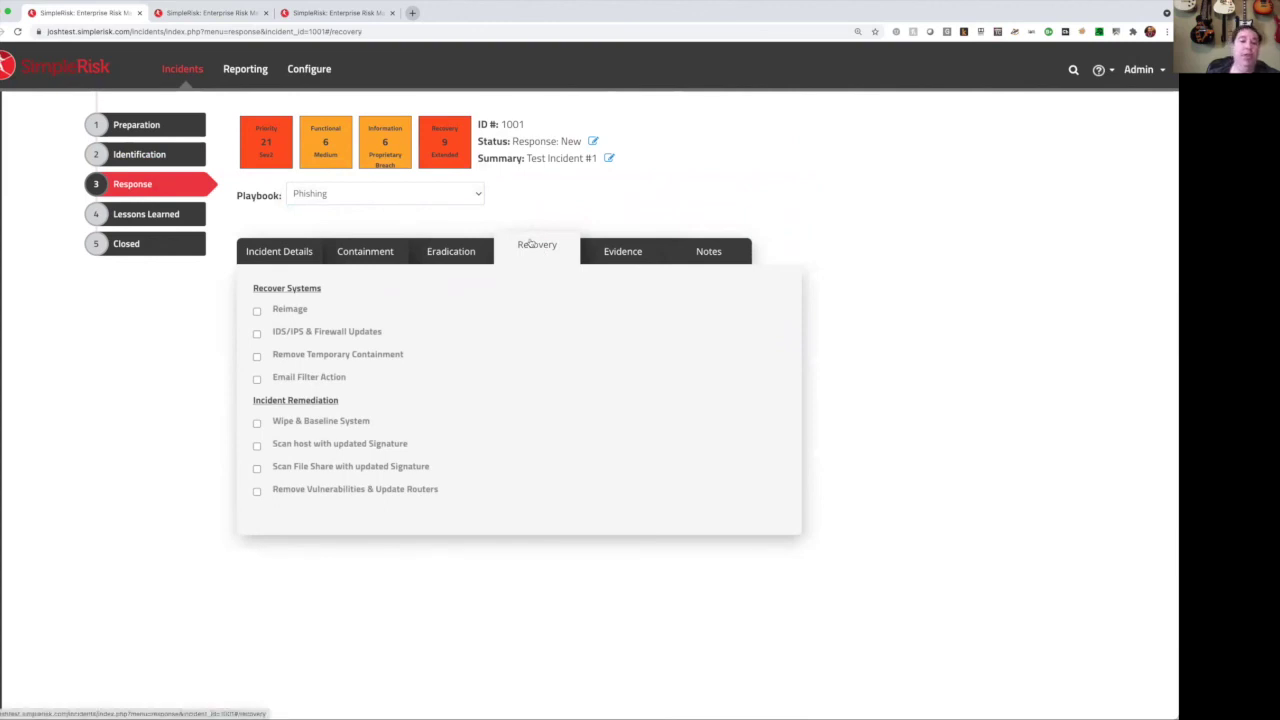
pyautogui.click(597, 254)
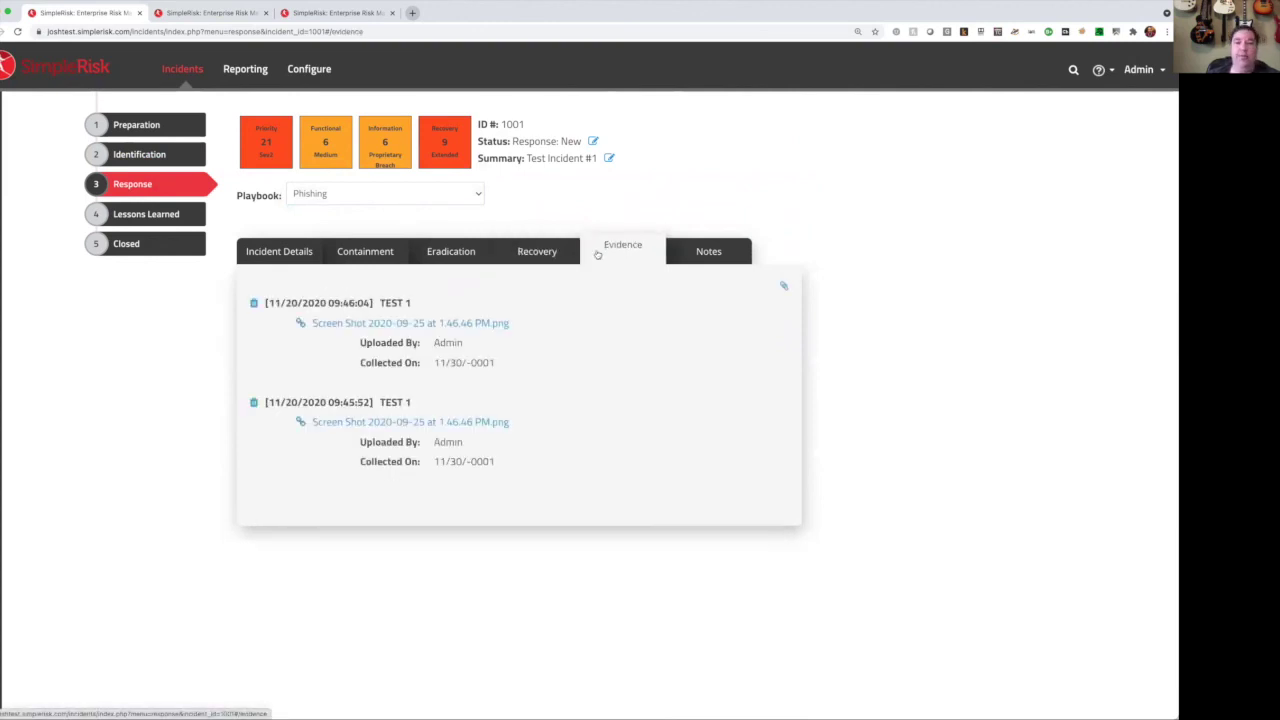
pyautogui.click(704, 251)
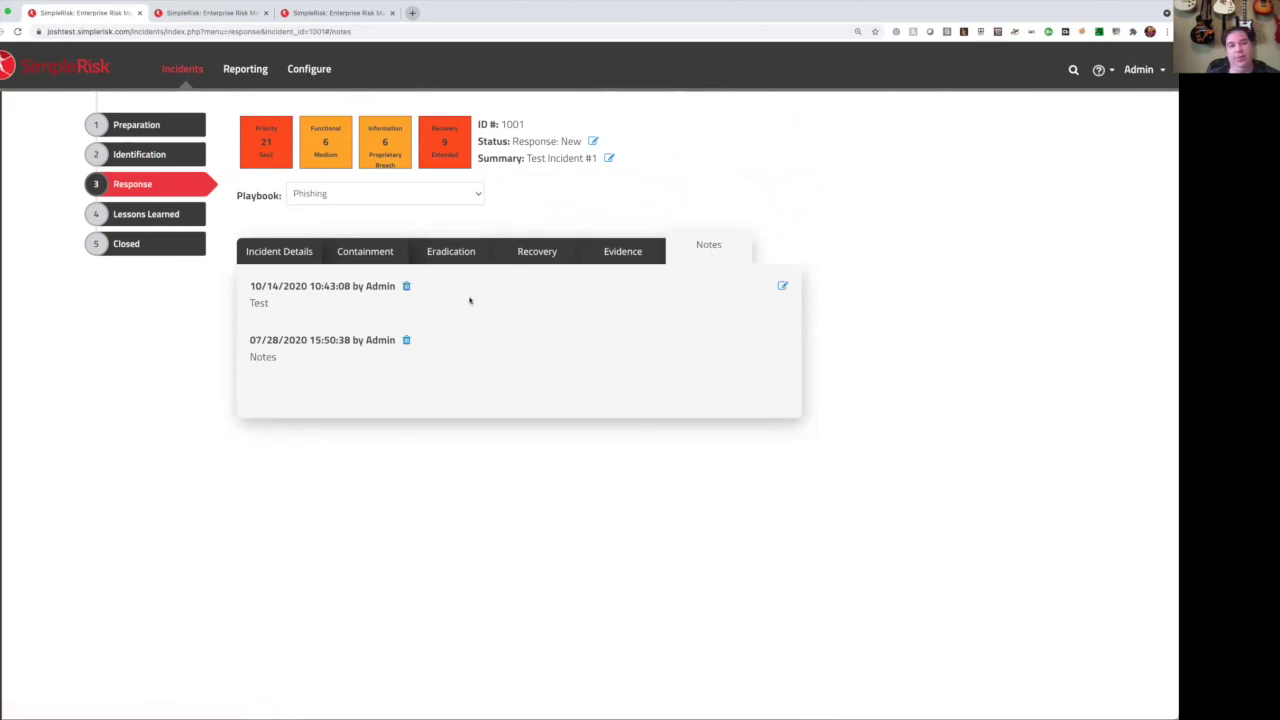
pyautogui.click(181, 212)
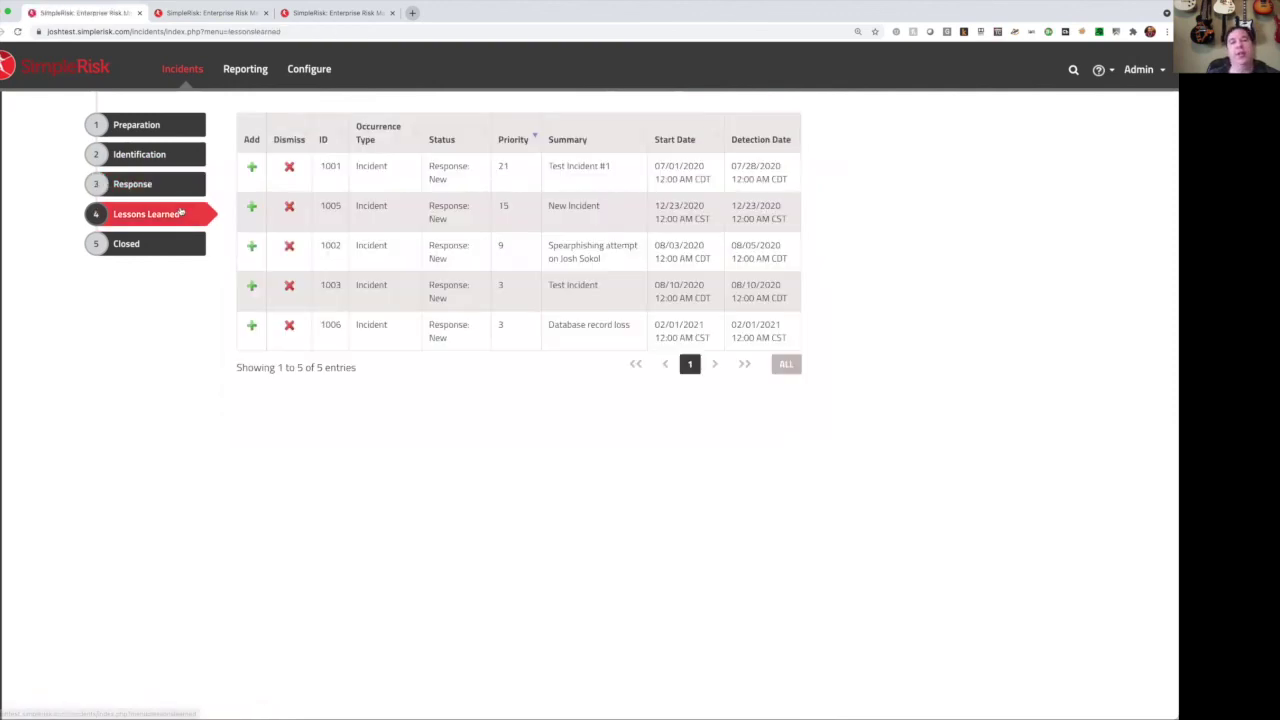
# Step: Open the incident reporting overview and update it with a date range starting 01/01/2021
pyautogui.click(243, 68)
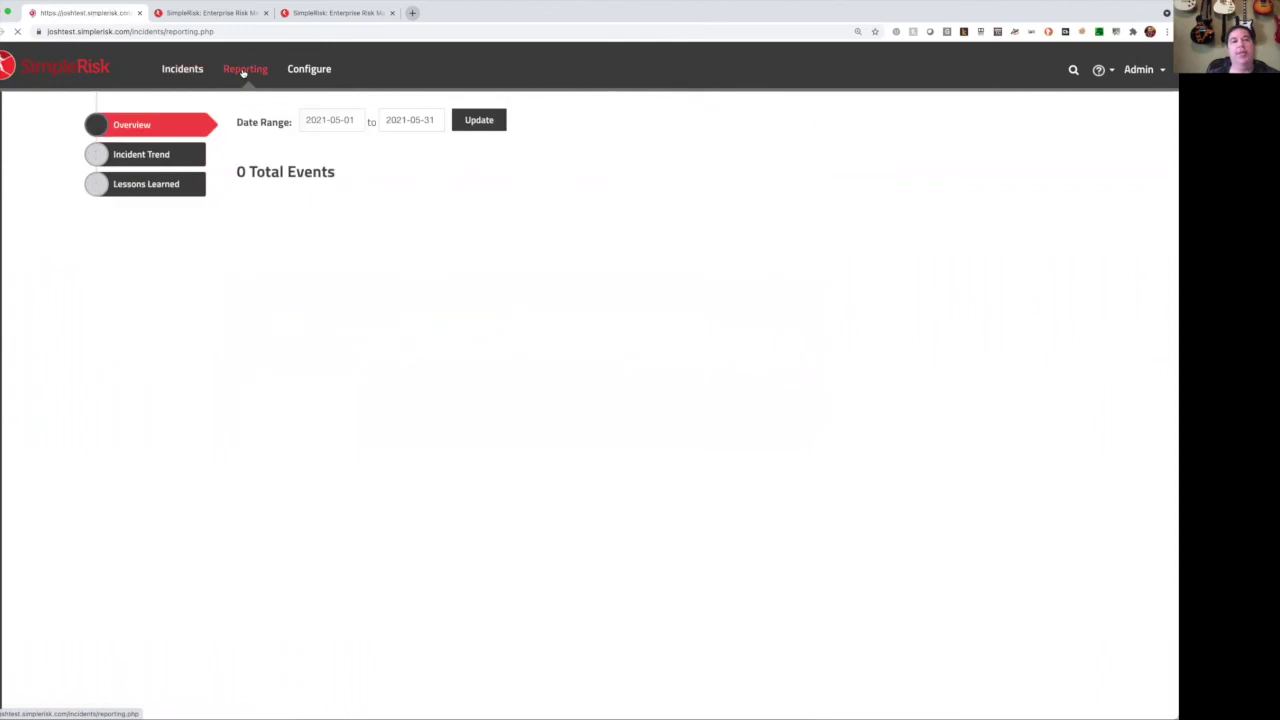
pyautogui.click(324, 120)
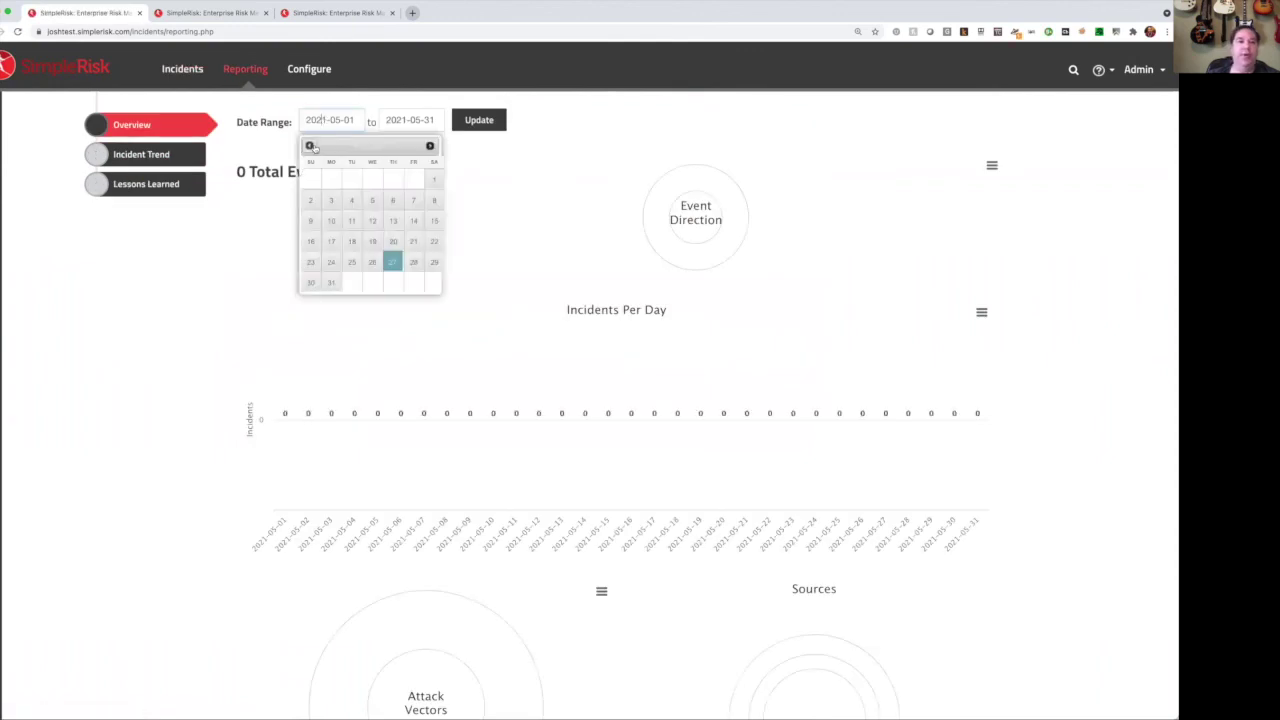
pyautogui.click(310, 146)
pyautogui.click(310, 146)
pyautogui.click(310, 146)
pyautogui.click(413, 180)
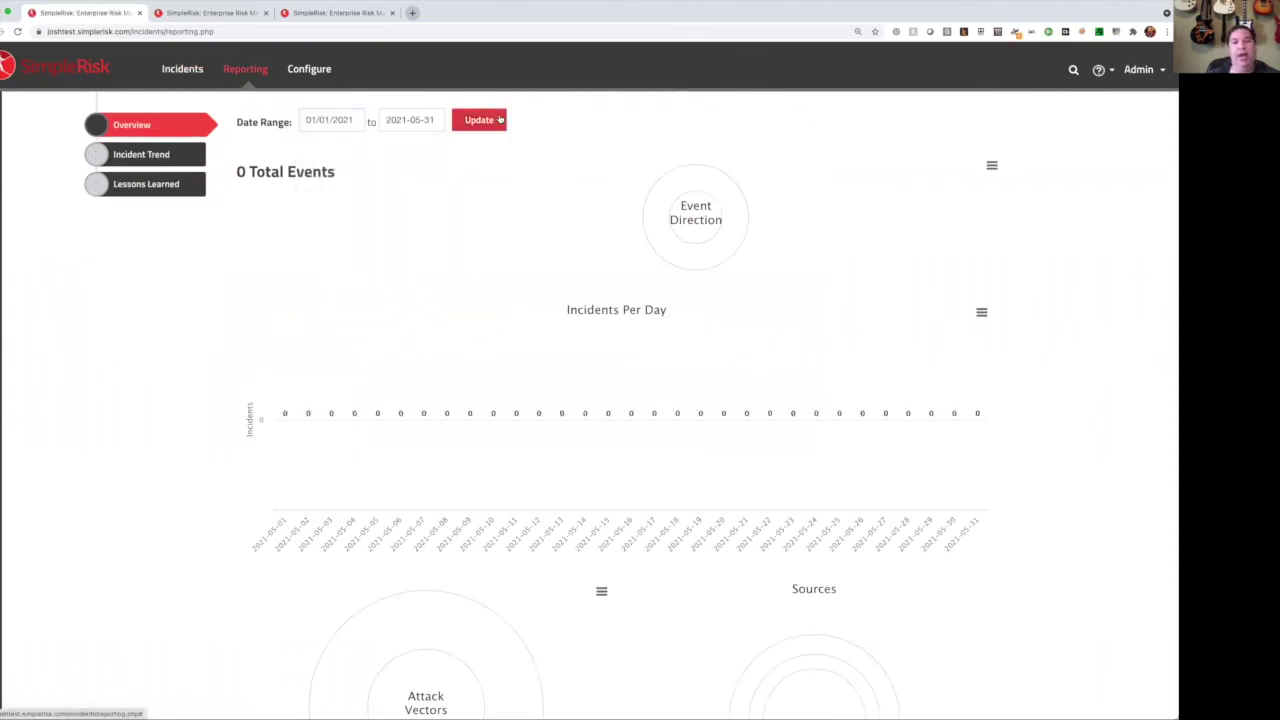
pyautogui.click(480, 122)
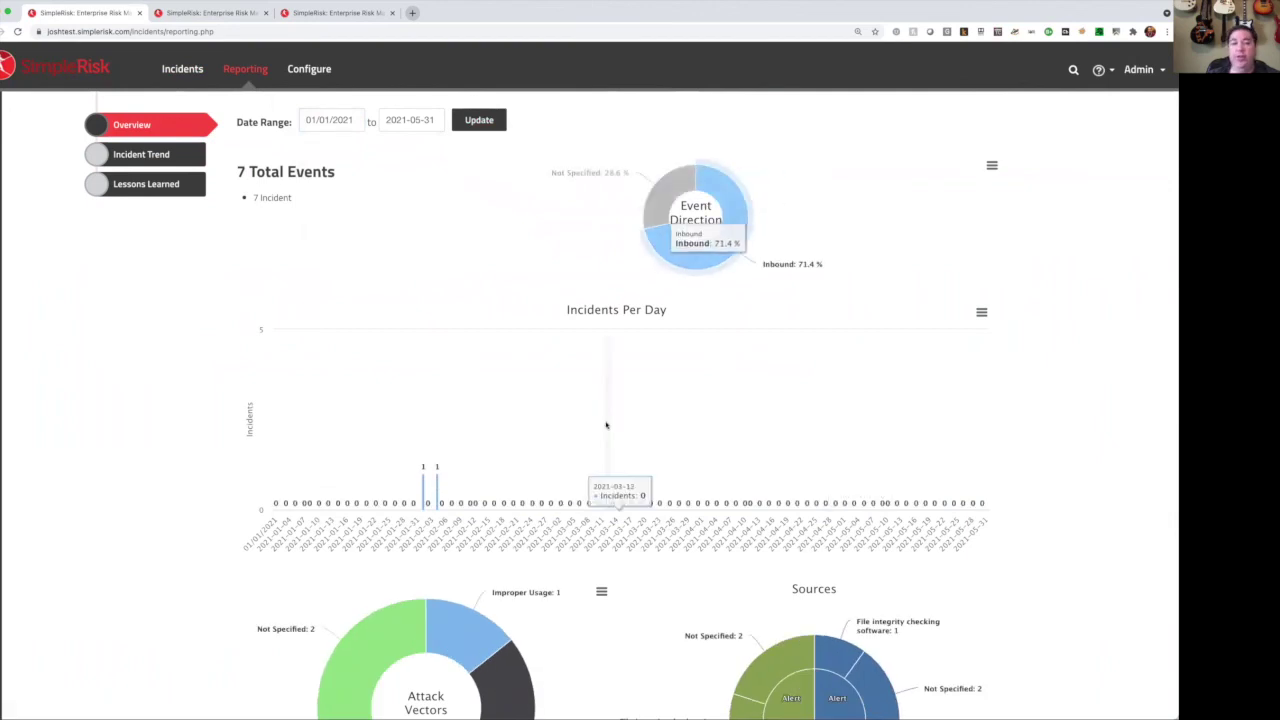
# Step: Examine the incident charts and the Closure Summary's true and false positive columns, and return to the Custom Extras list
pyautogui.scroll(-1, 606, 424)
pyautogui.scroll(-4, 606, 424)
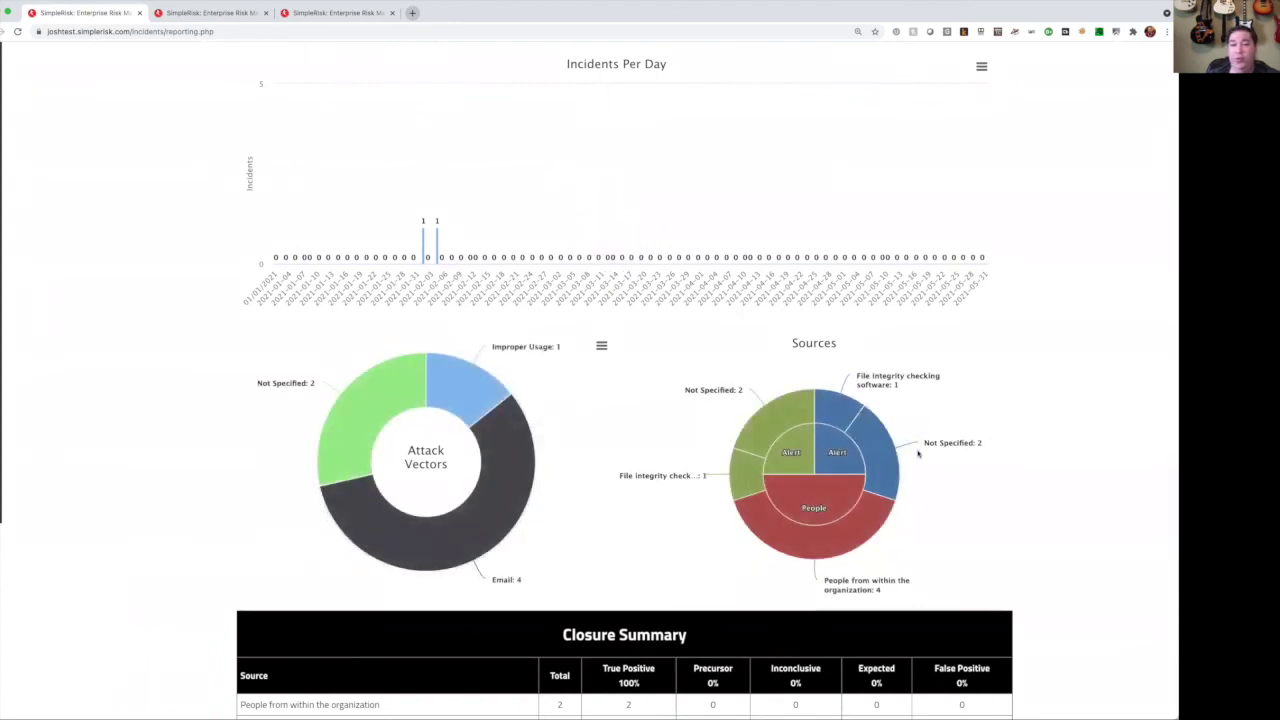
pyautogui.scroll(-3, 917, 448)
pyautogui.scroll(-3, 917, 453)
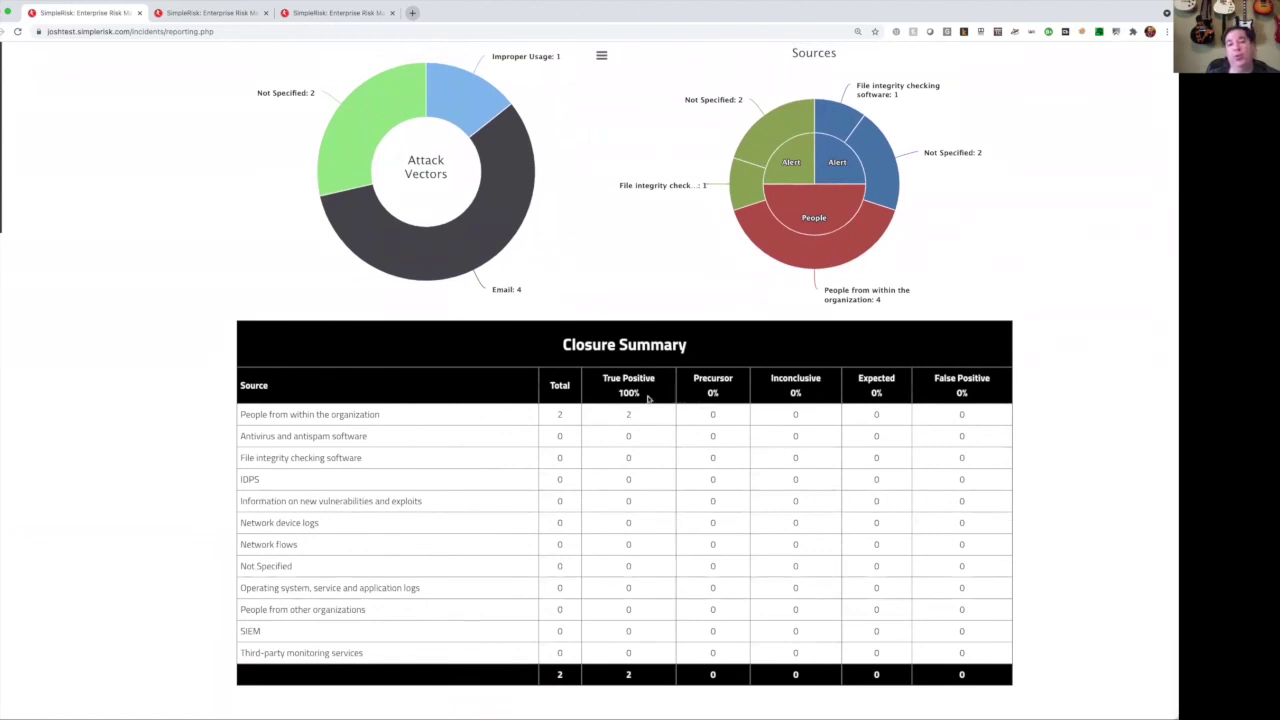
pyautogui.moveTo(650, 399); pyautogui.dragTo(603, 380)
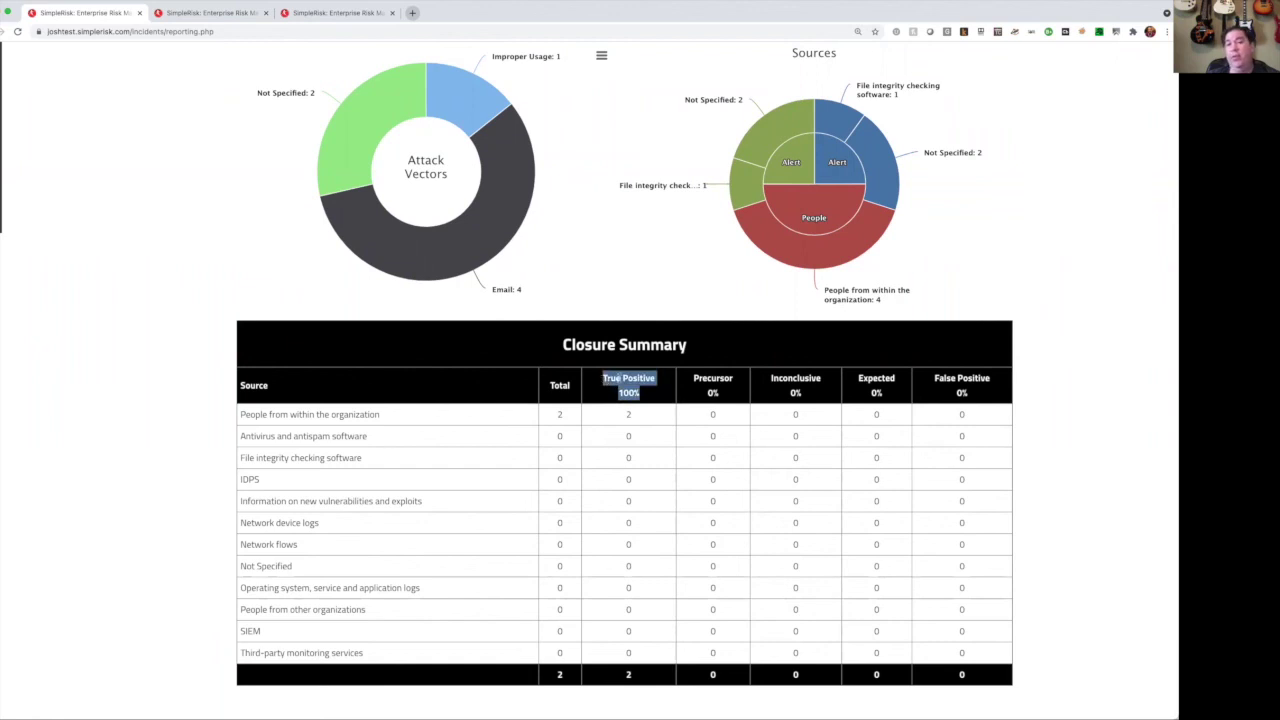
pyautogui.moveTo(981, 401); pyautogui.dragTo(933, 379)
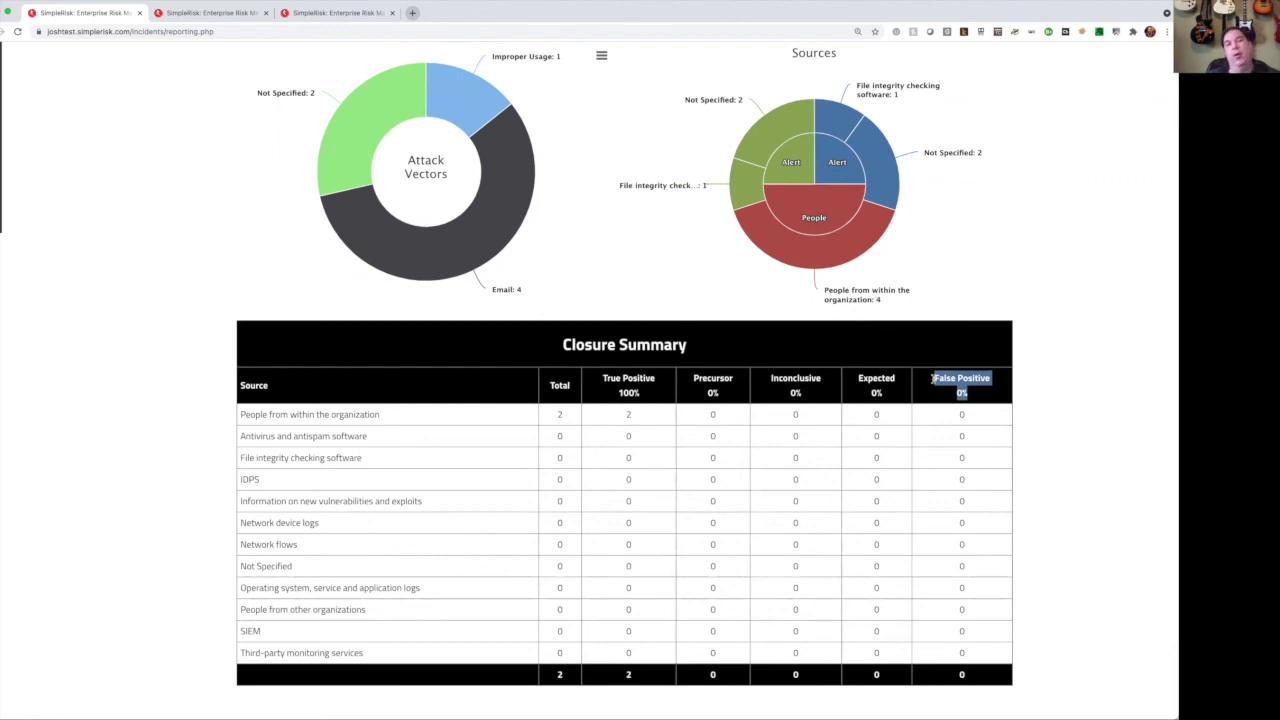
pyautogui.click(217, 14)
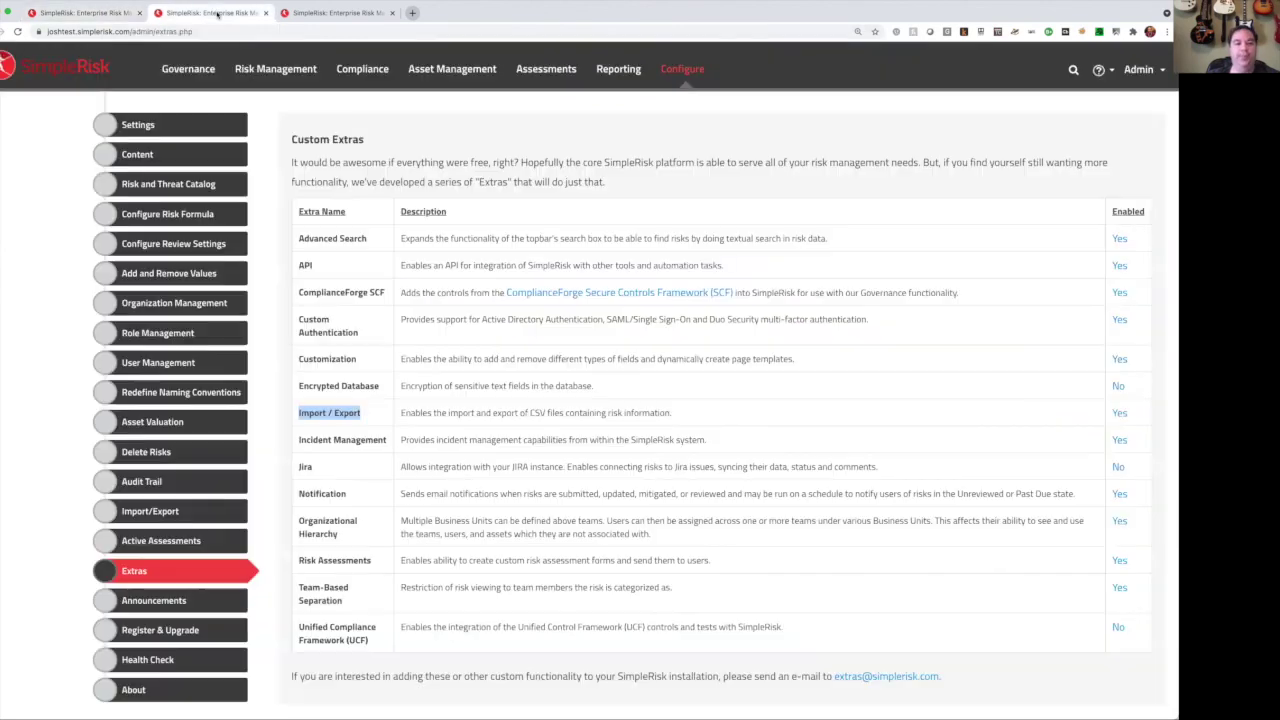
# Step: Highlight and review the Jira, Notification, Risk Assessments, Team-Based Separation, Organizational Hierarchy and Unified Compliance Framework (UCF) entries in the Custom Extras list
pyautogui.click(305, 466)
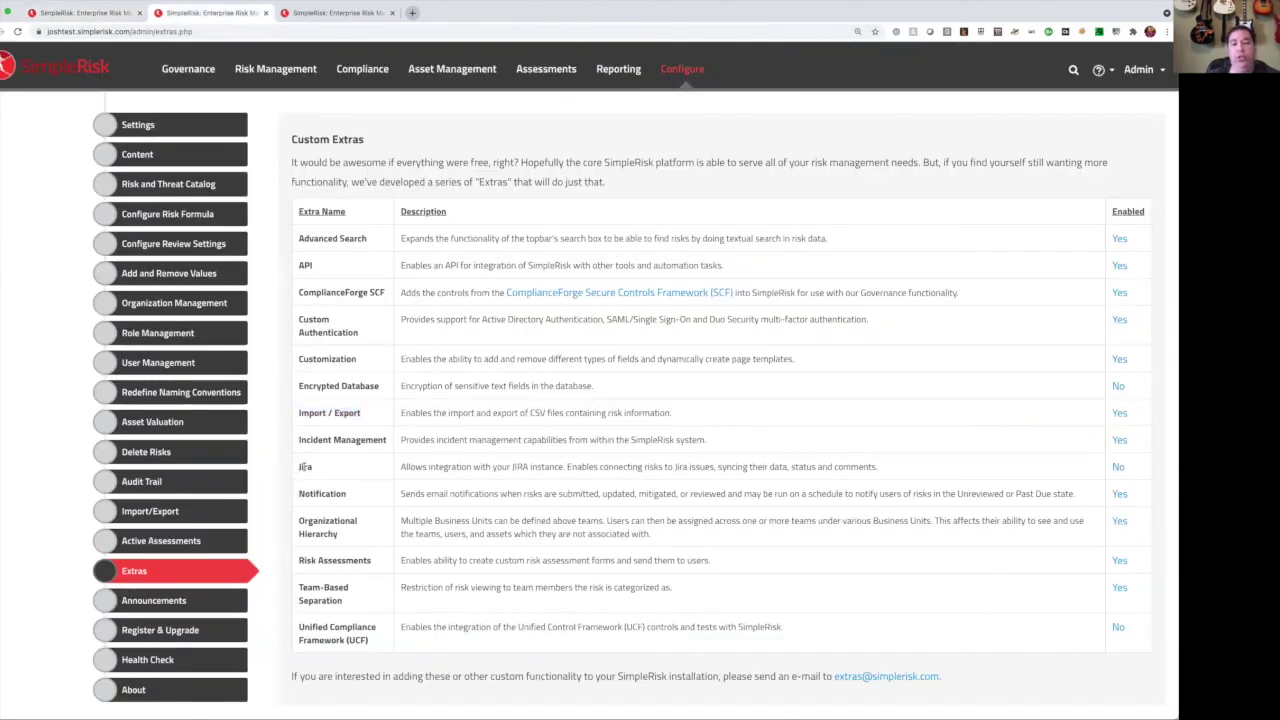
pyautogui.doubleClick(305, 466)
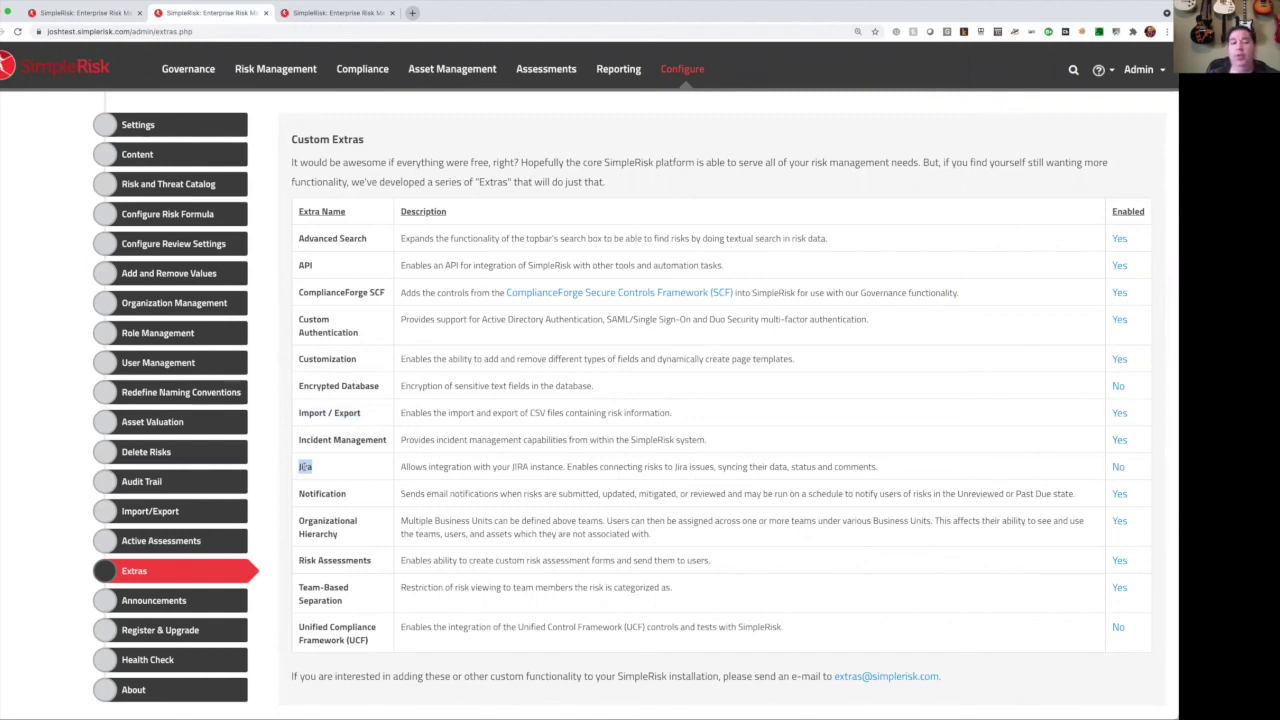
pyautogui.doubleClick(320, 492)
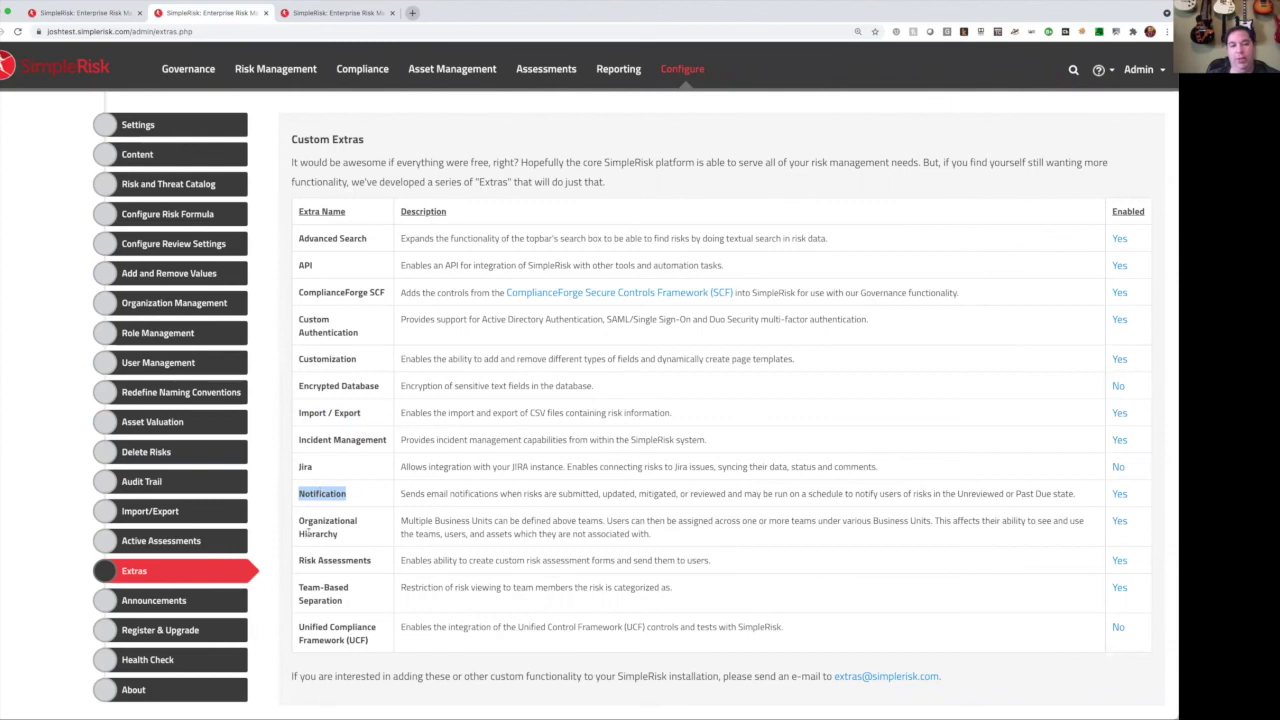
pyautogui.moveTo(298, 563); pyautogui.dragTo(371, 561)
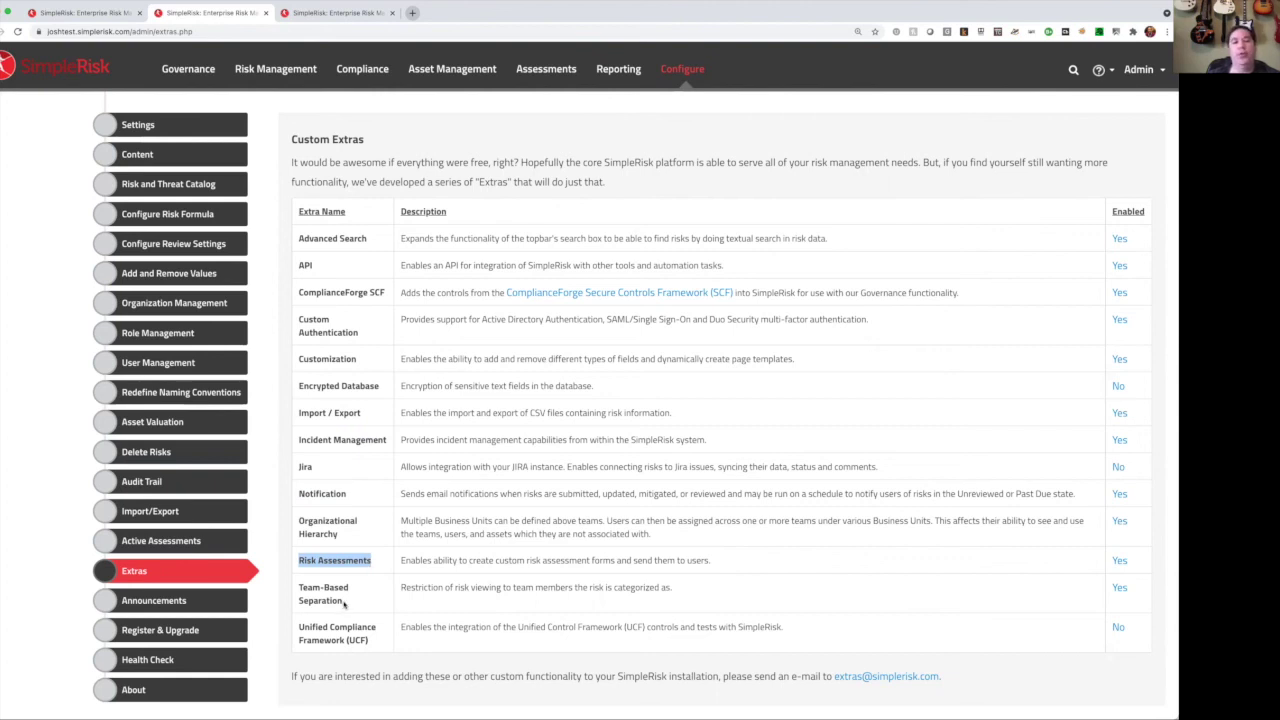
pyautogui.moveTo(344, 601); pyautogui.dragTo(297, 587)
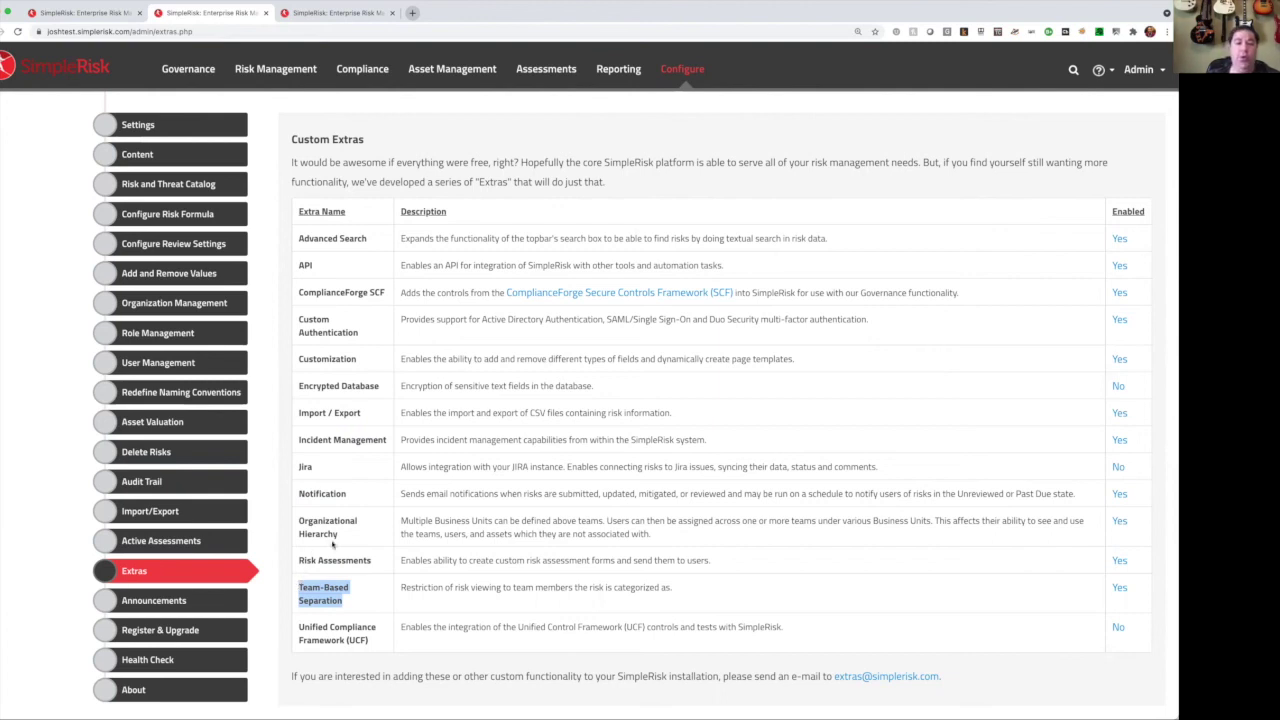
pyautogui.moveTo(341, 538); pyautogui.dragTo(297, 528)
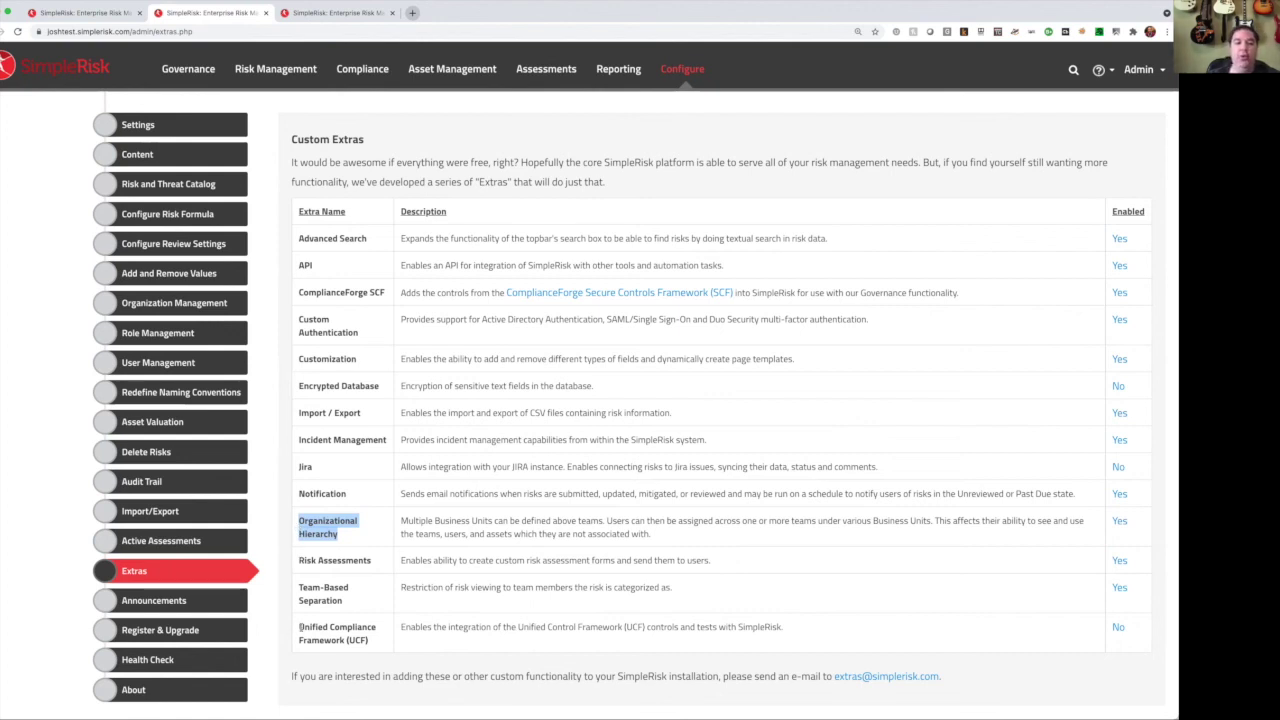
pyautogui.moveTo(293, 631); pyautogui.dragTo(381, 645)
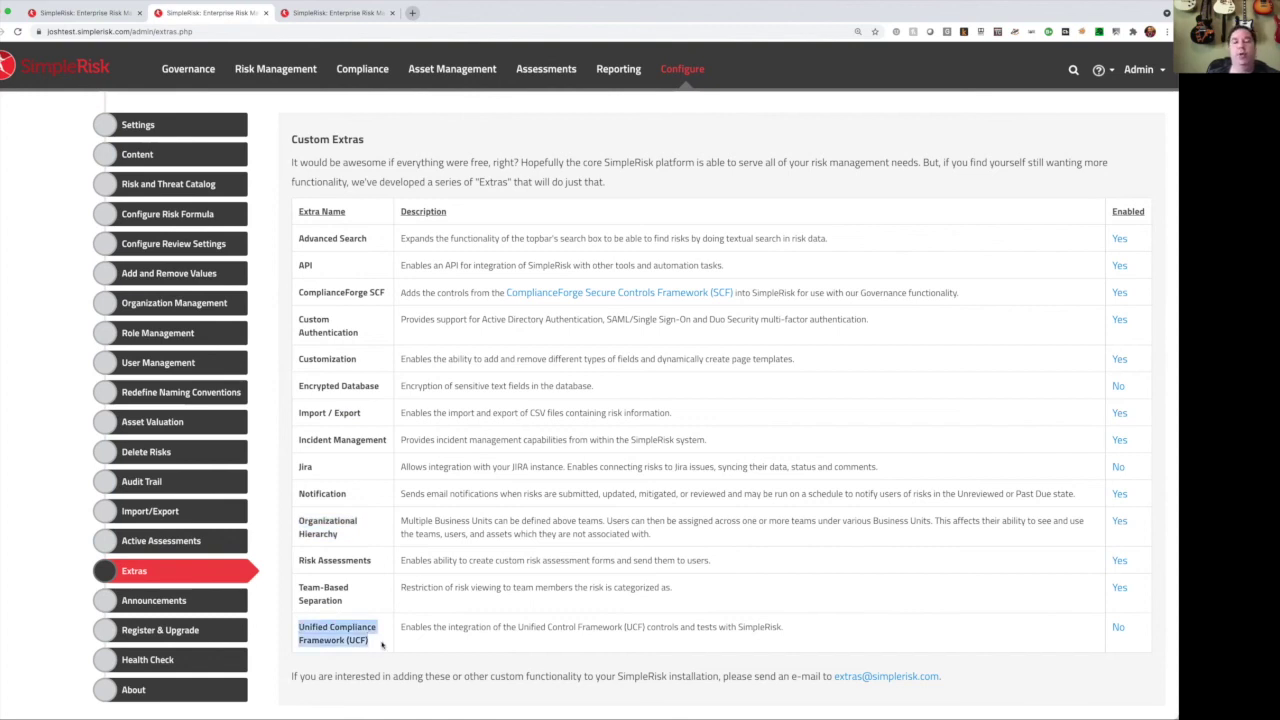